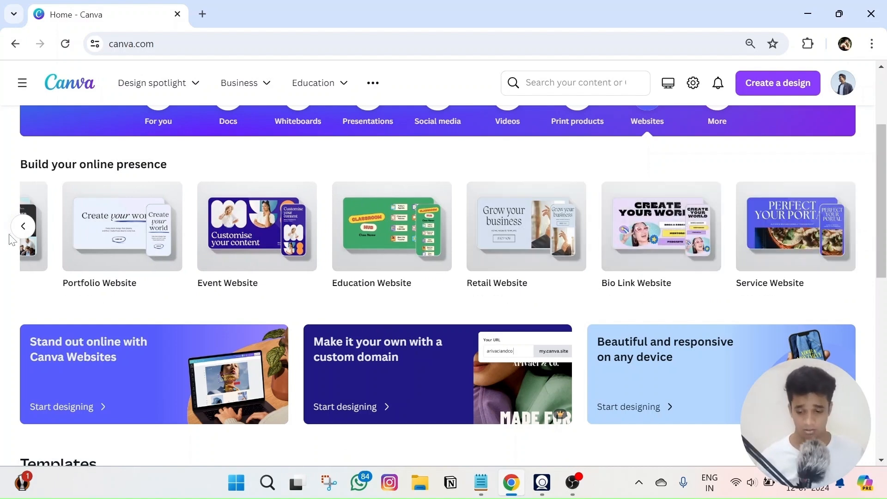
# Step: Create a blank Business Website design and browse its suggested templates
pyautogui.click(22, 229)
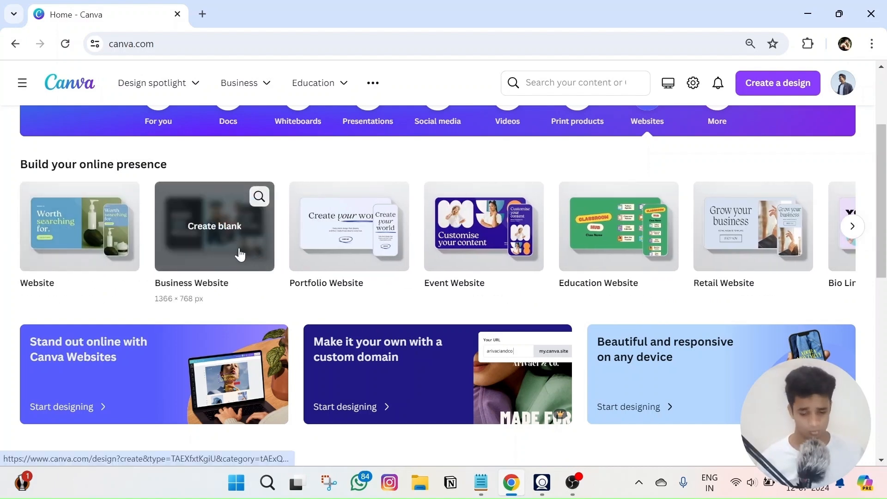
pyautogui.click(239, 254)
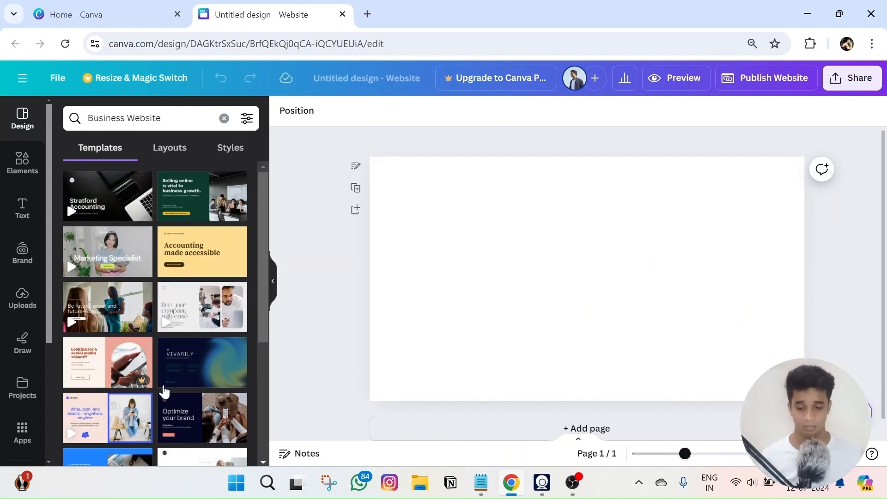
pyautogui.moveTo(168, 118); pyautogui.dragTo(85, 118)
pyautogui.click(310, 180)
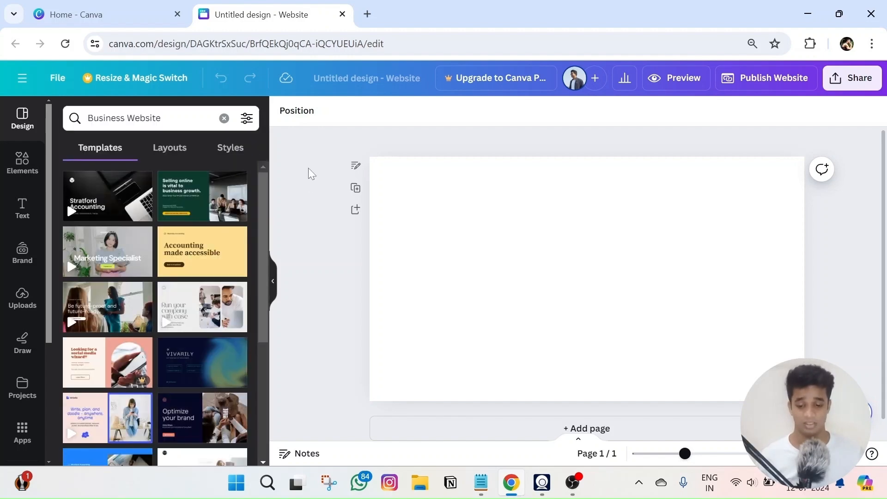
pyautogui.scroll(-3, 111, 286)
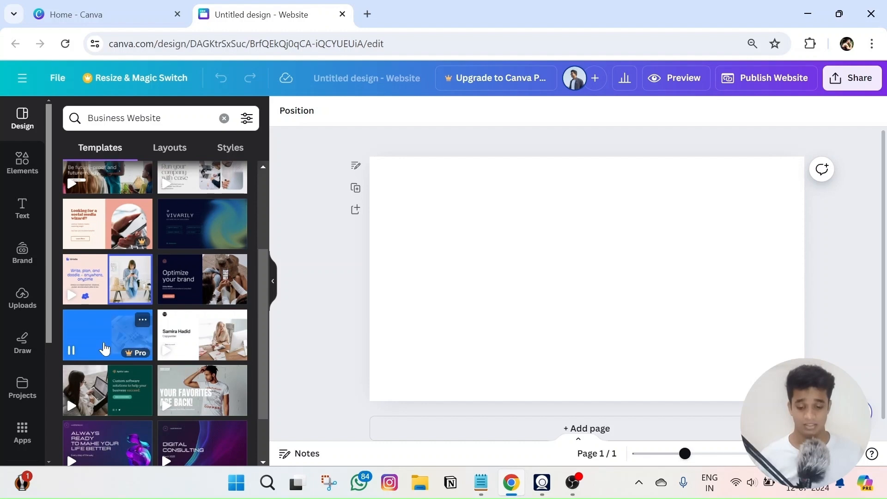
pyautogui.scroll(2, 99, 296)
pyautogui.scroll(2, 98, 292)
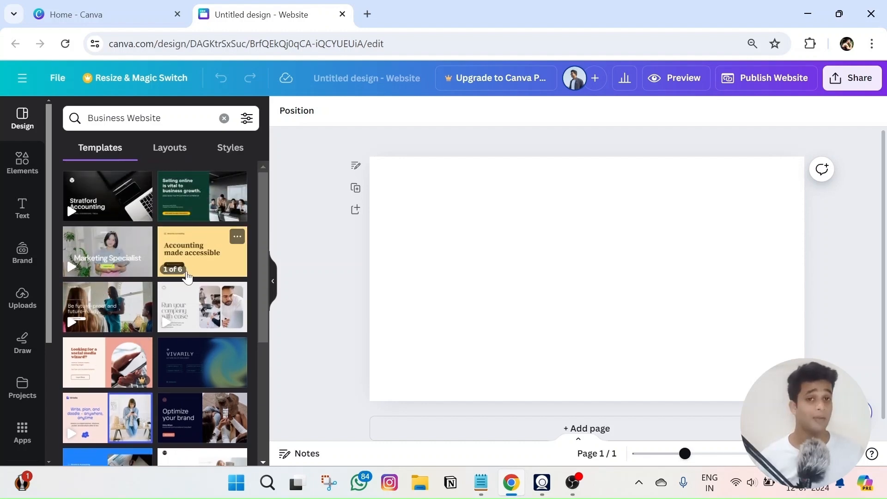
pyautogui.scroll(-4, 180, 295)
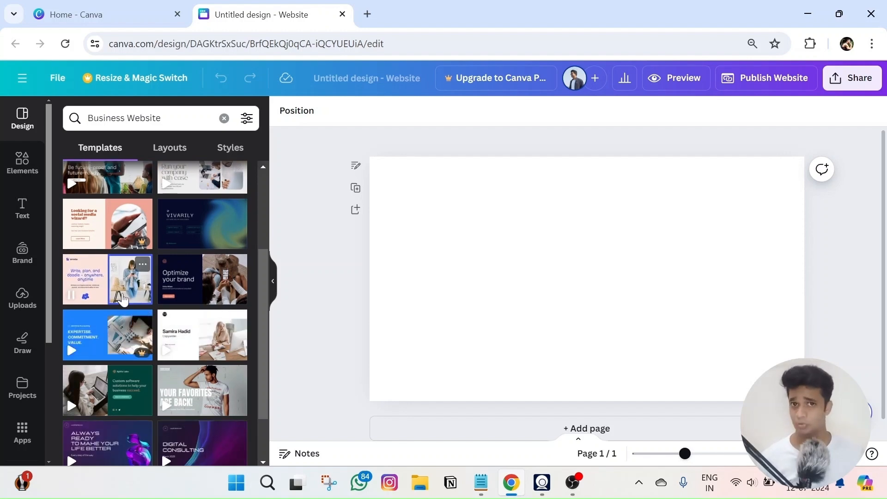
pyautogui.scroll(4, 123, 299)
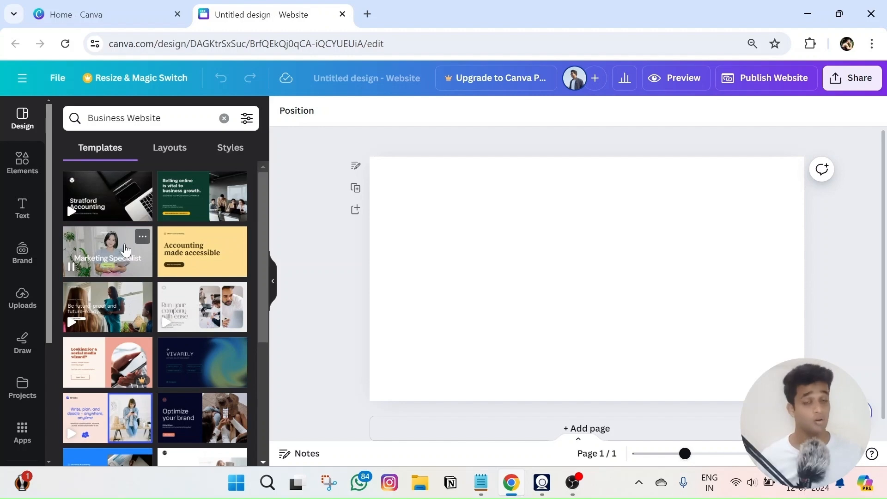
# Step: Return to the Canva home page and search the templates for "Pet grooming website"
pyautogui.click(93, 10)
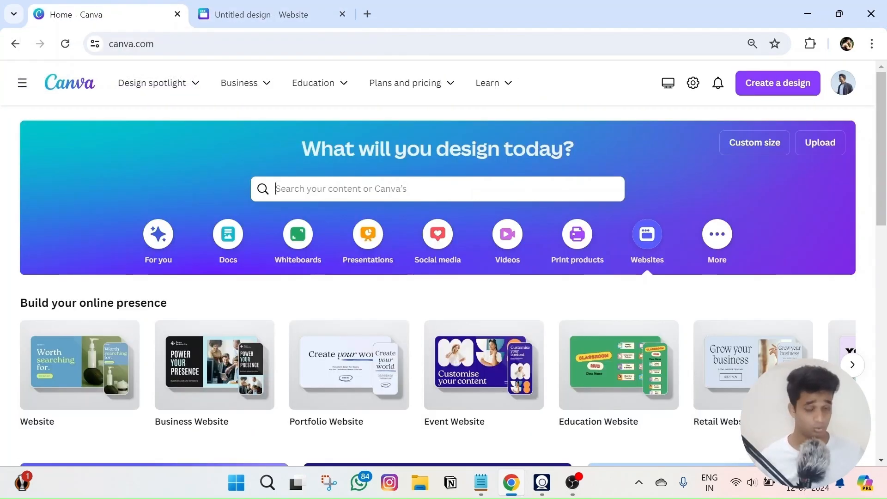
pyautogui.write('P')
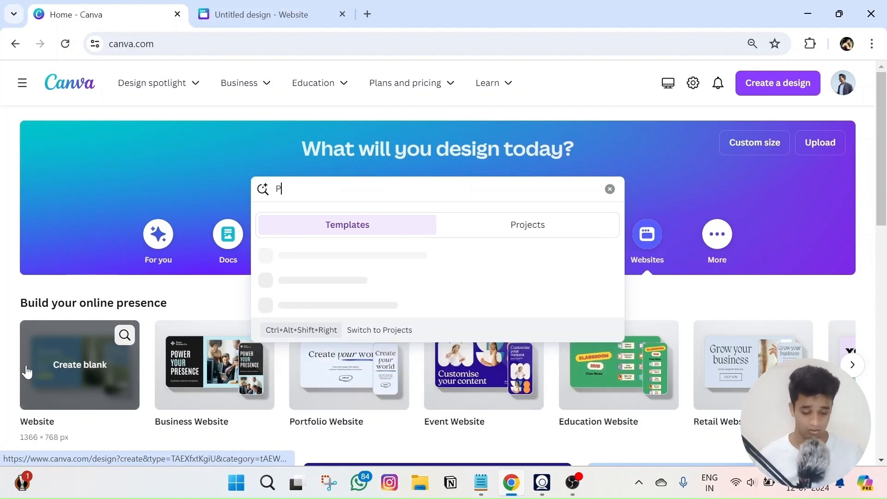
pyautogui.write('et grooming webs')
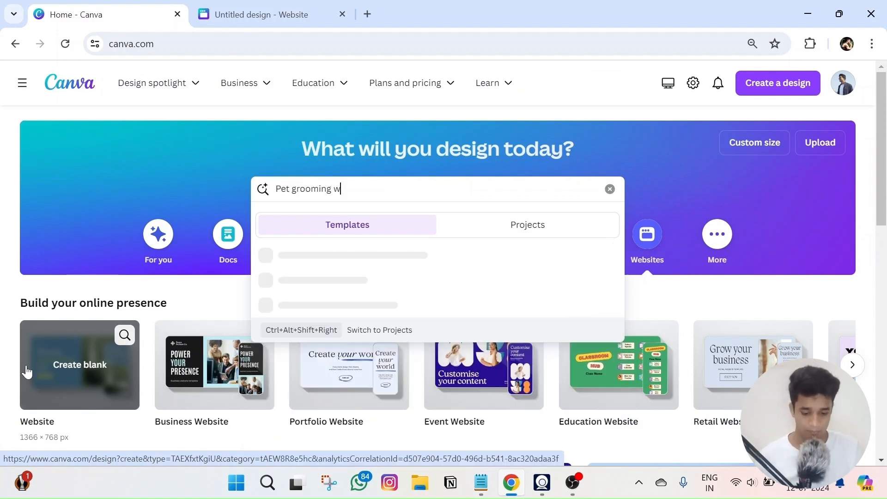
pyautogui.write('ite')
pyautogui.press('Return')
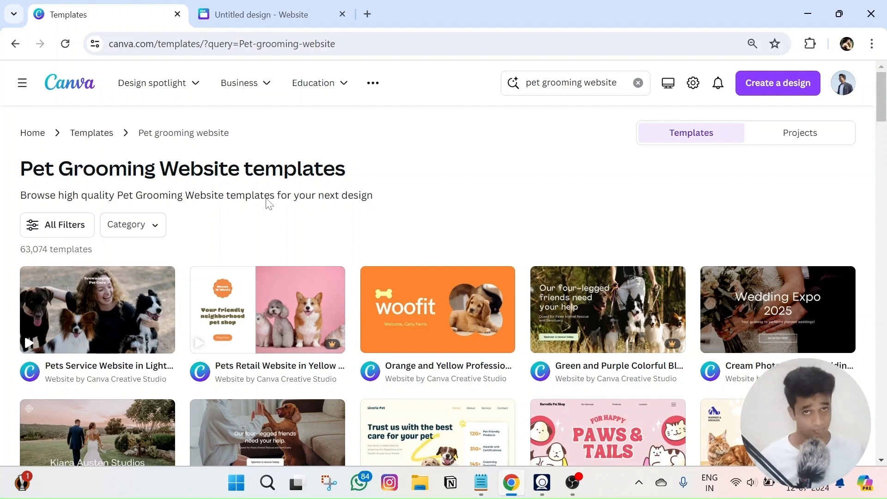
# Step: Filter the pet grooming website templates to show only free ones
pyautogui.scroll(-5, 401, 167)
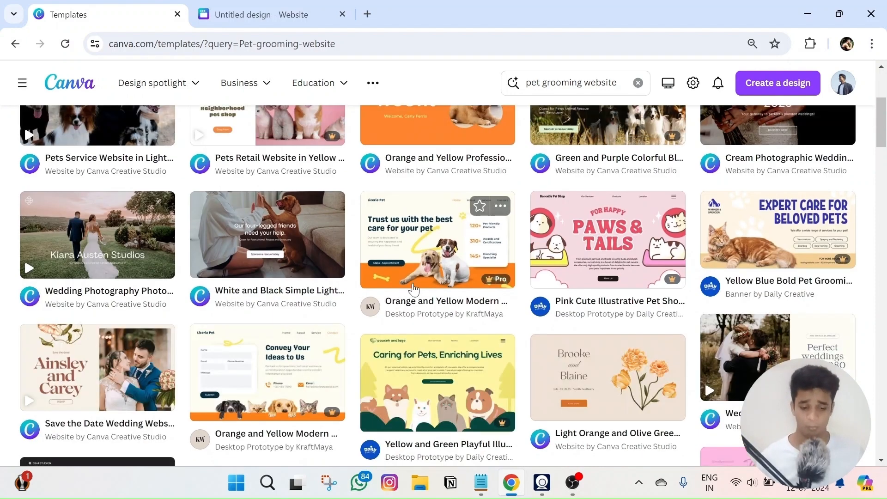
pyautogui.scroll(5, 406, 305)
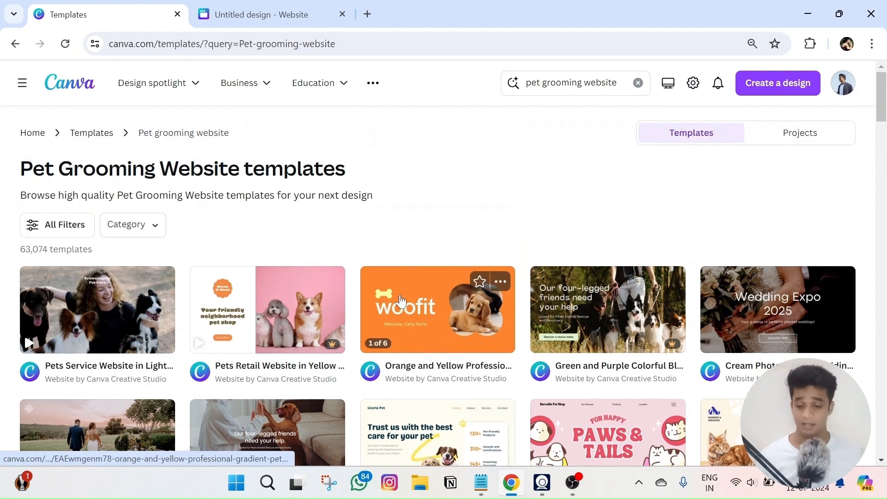
pyautogui.click(67, 226)
pyautogui.scroll(-10, 56, 272)
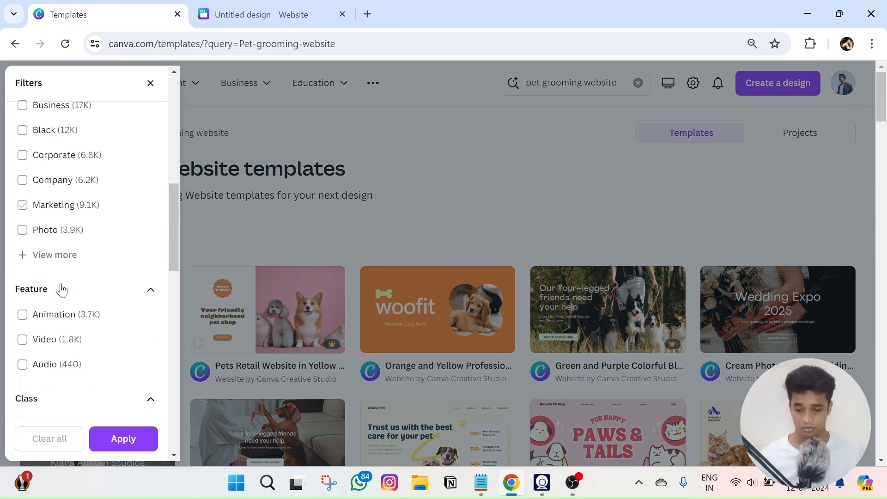
pyautogui.click(45, 273)
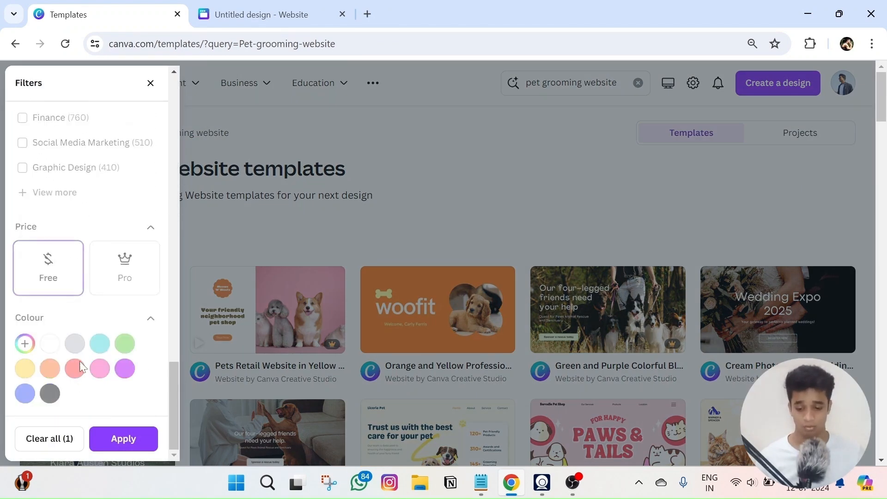
pyautogui.click(116, 438)
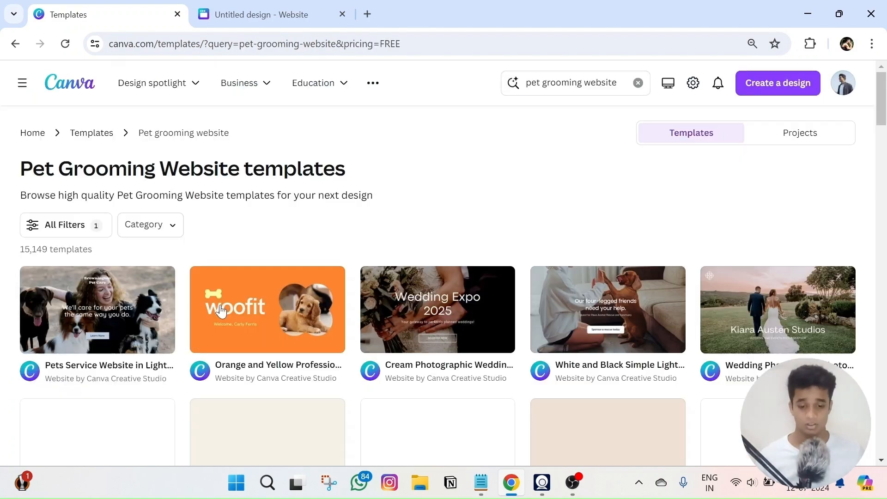
# Step: Open the "Pets Service Website in Light Blue and Cream Colorful Blocks Style" template for customising and close the unused blank design
pyautogui.scroll(-7, 221, 308)
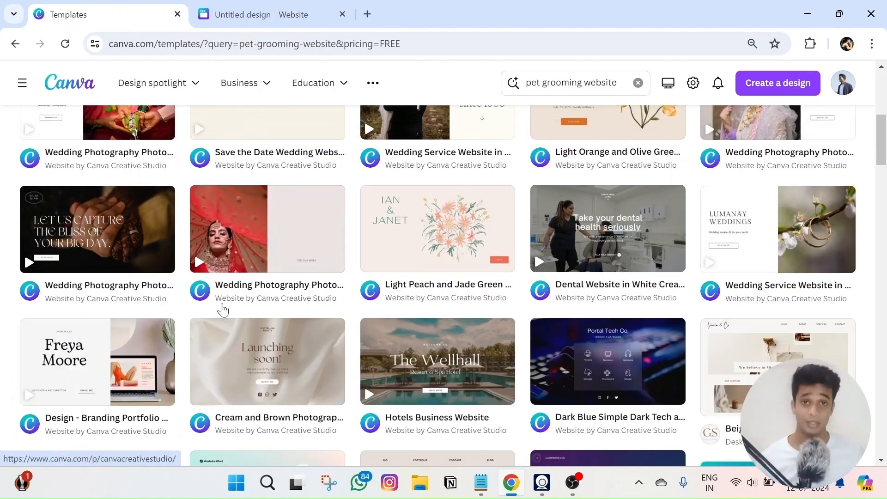
pyautogui.scroll(5, 222, 307)
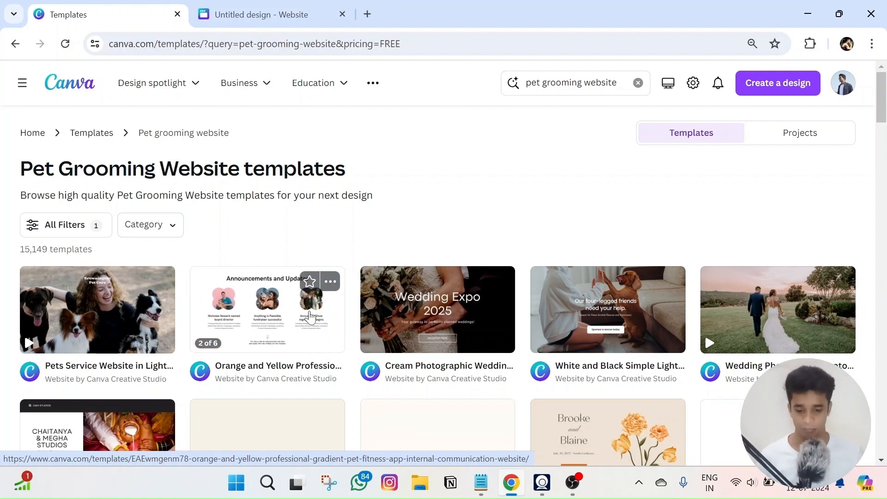
pyautogui.moveTo(66, 314)
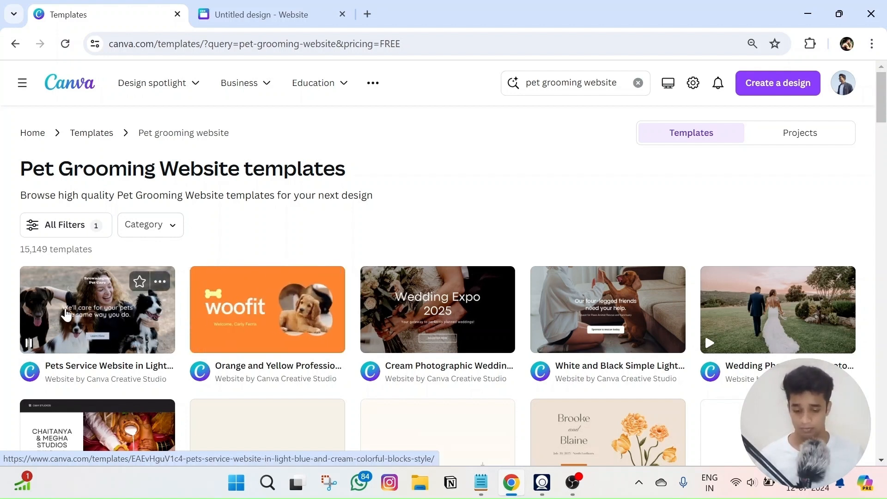
pyautogui.click(57, 325)
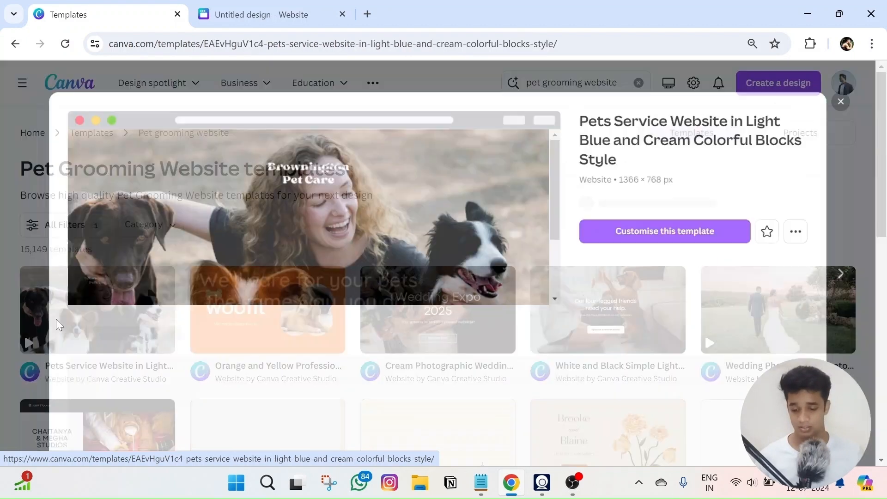
pyautogui.click(679, 270)
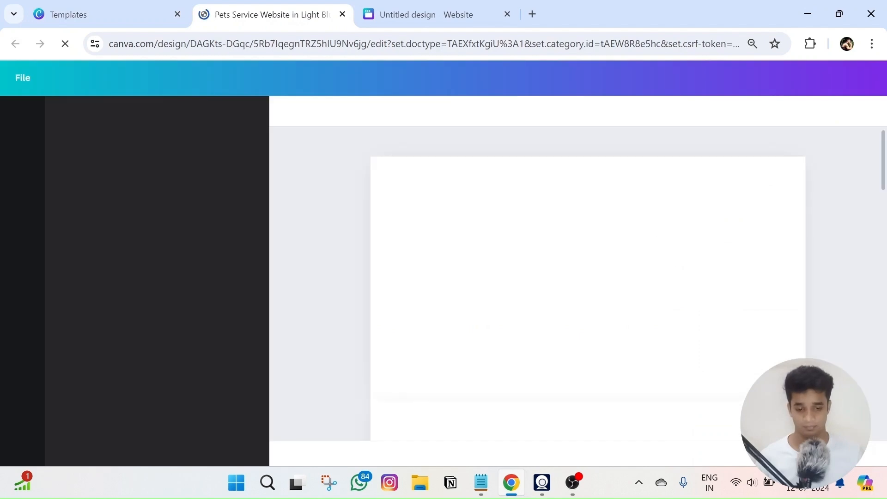
pyautogui.click(508, 15)
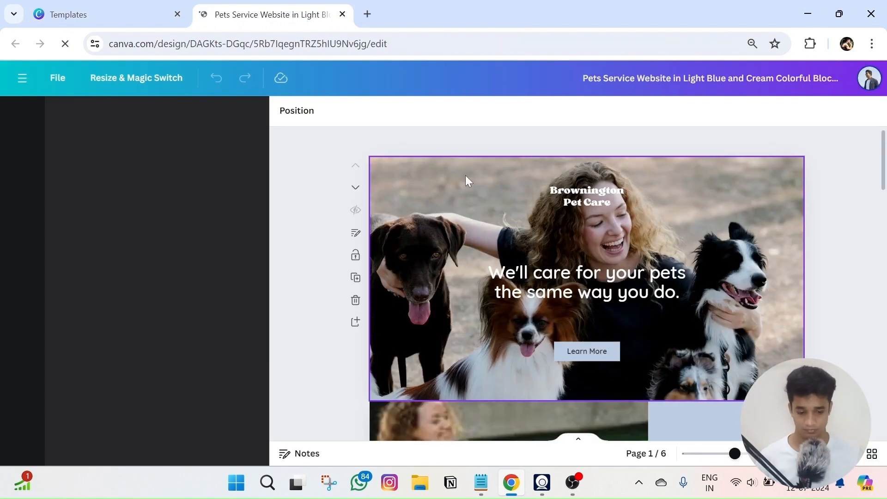
# Step: Replace the first page's background photo with the uploaded video of the kitten and brown dog
pyautogui.scroll(-1, 463, 176)
pyautogui.scroll(-10, 463, 176)
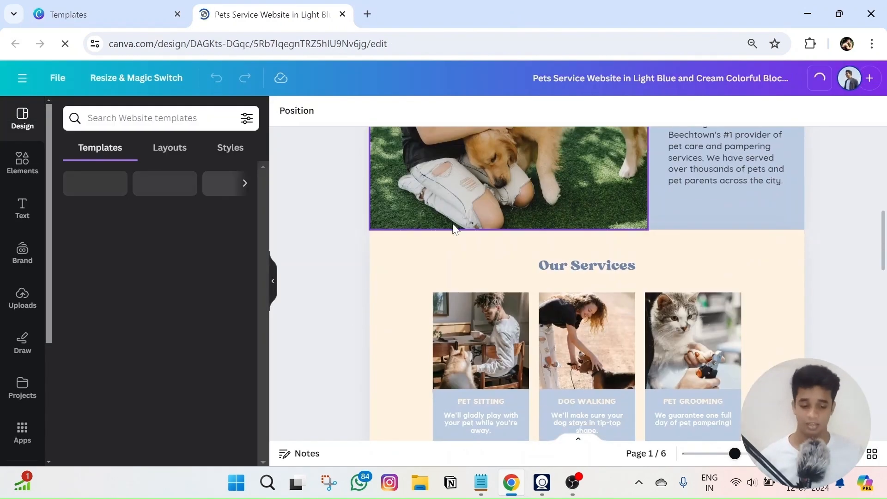
pyautogui.scroll(10, 445, 239)
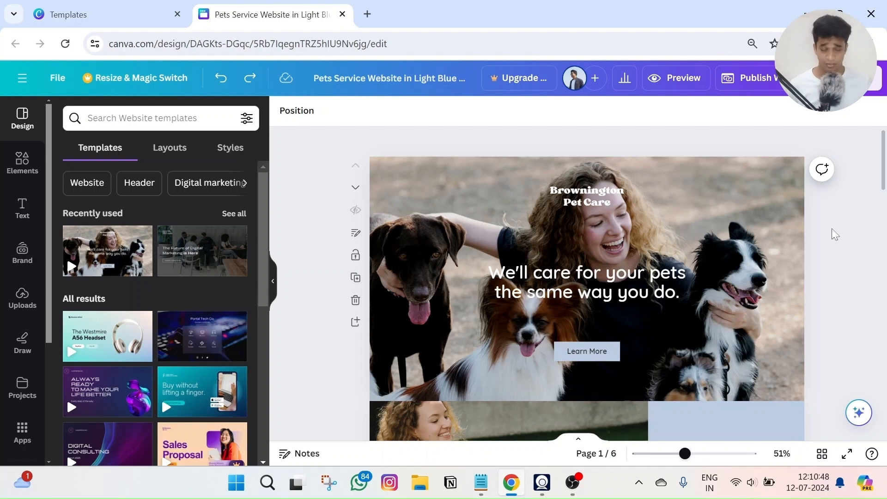
pyautogui.click(395, 181)
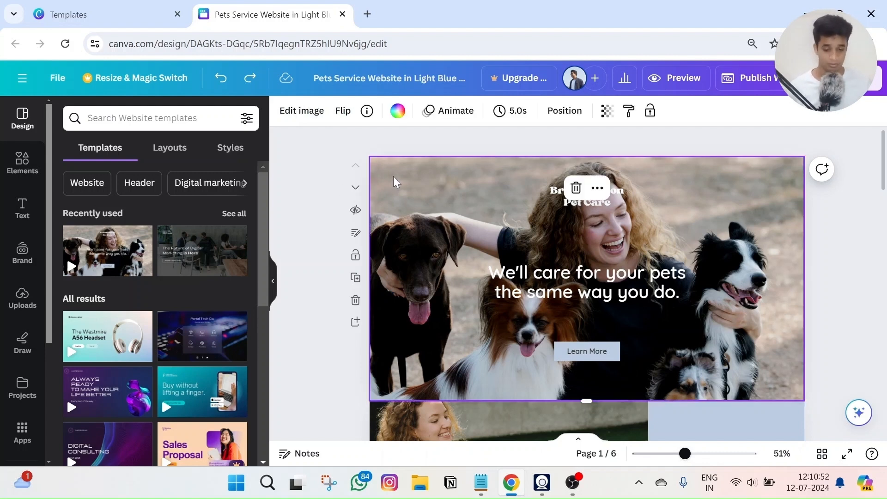
pyautogui.click(25, 300)
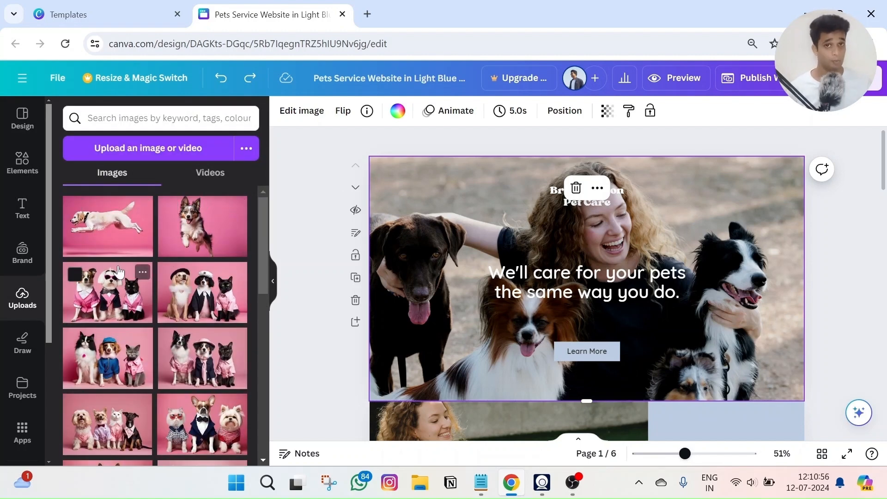
pyautogui.click(209, 174)
pyautogui.moveTo(127, 239); pyautogui.dragTo(405, 180)
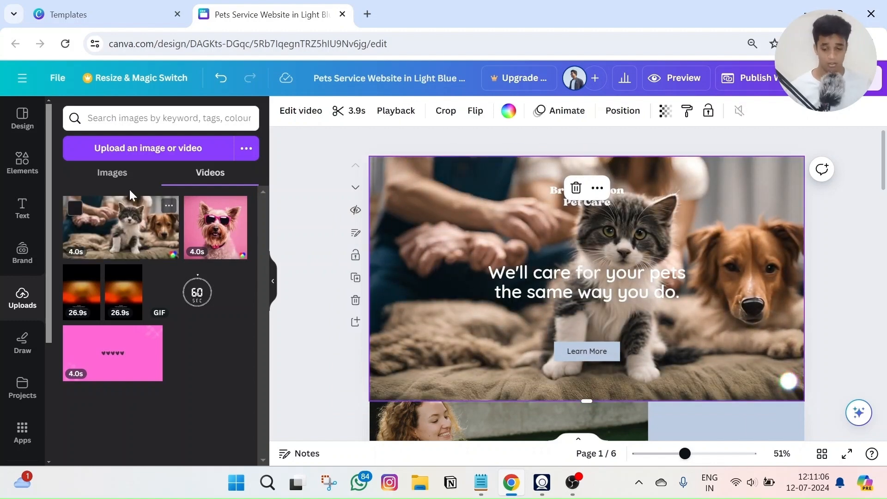
# Step: Set the first page's background to the uploaded pink image with two cats and a dog in a blue jacket and cap
pyautogui.click(115, 174)
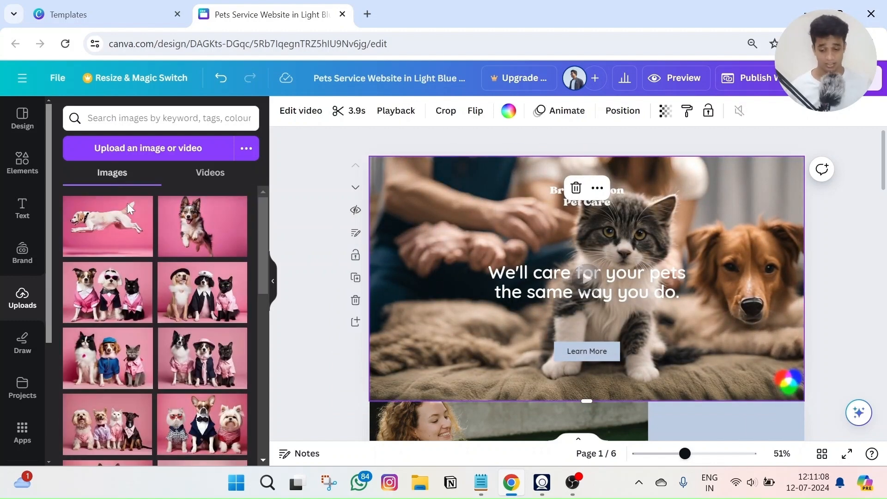
pyautogui.moveTo(106, 369); pyautogui.dragTo(439, 176)
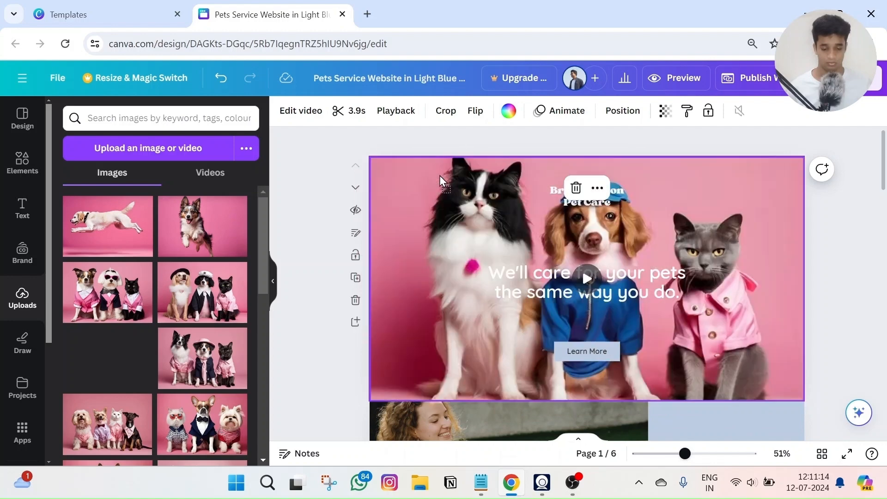
pyautogui.click(295, 214)
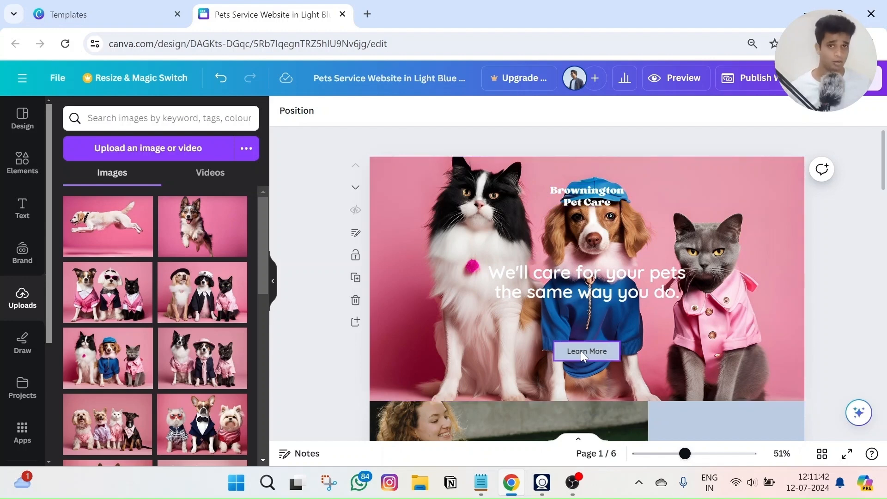
# Step: Add a square shape to the first page and stretch it to cover the entire background image
pyautogui.click(22, 165)
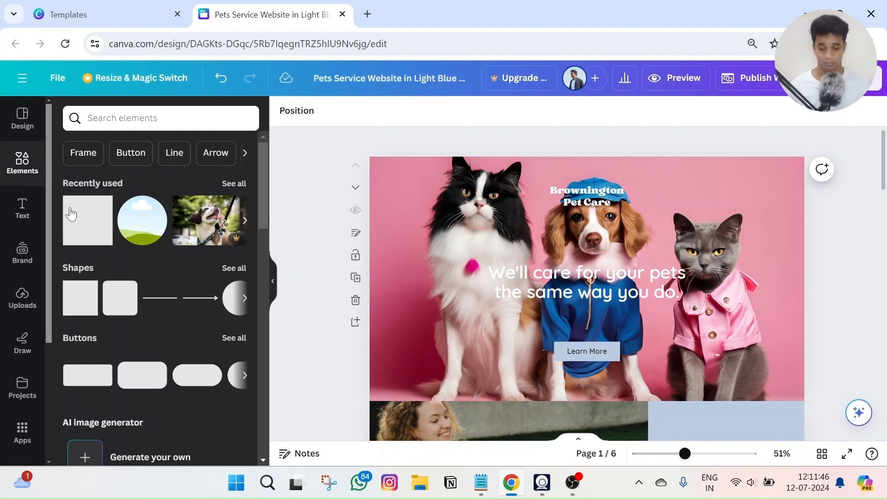
pyautogui.click(79, 298)
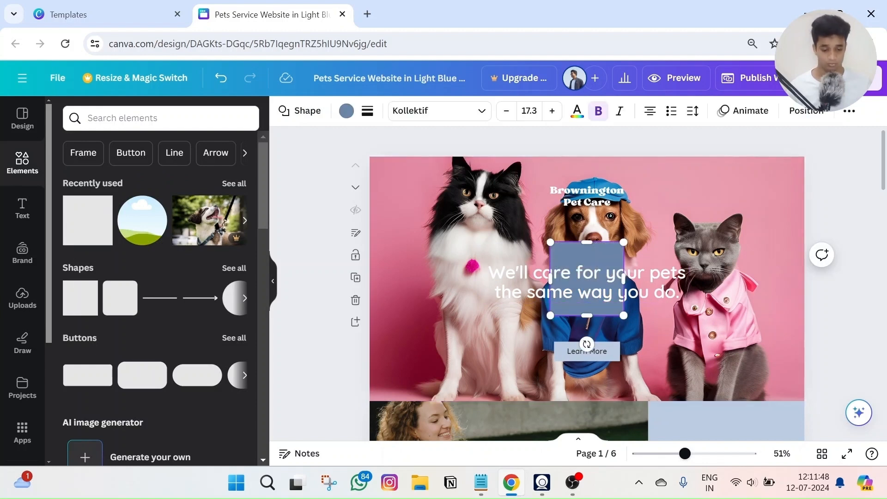
pyautogui.moveTo(581, 255); pyautogui.dragTo(401, 164)
pyautogui.moveTo(449, 194); pyautogui.dragTo(807, 197)
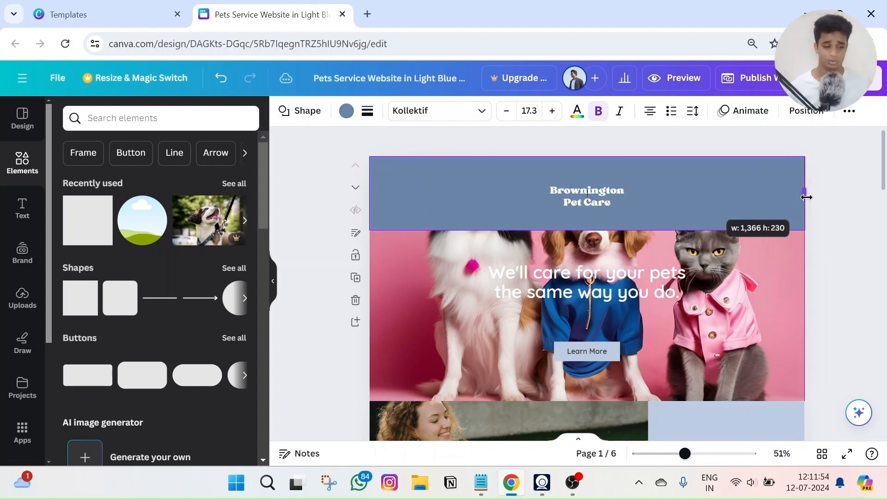
pyautogui.moveTo(589, 230); pyautogui.dragTo(596, 401)
# Step: Change the fill colour of the page-covering shape to black
pyautogui.click(346, 110)
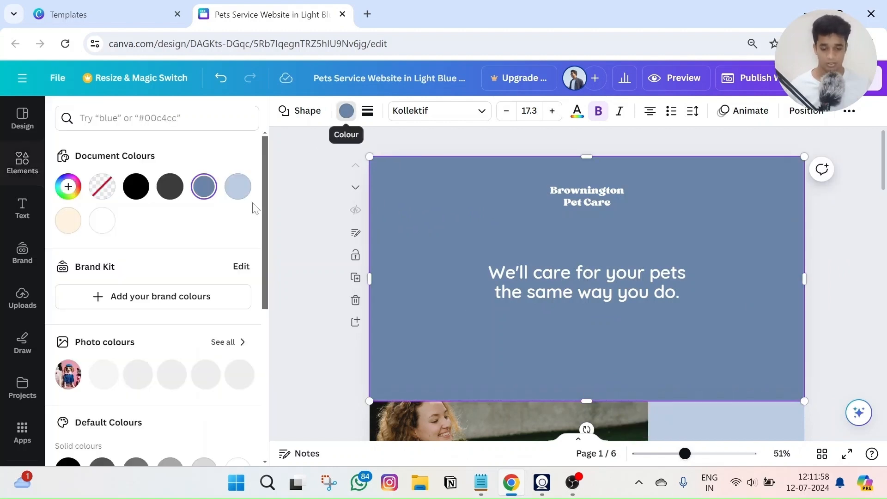
pyautogui.click(68, 186)
pyautogui.moveTo(80, 289); pyautogui.dragTo(52, 330)
pyautogui.click(335, 212)
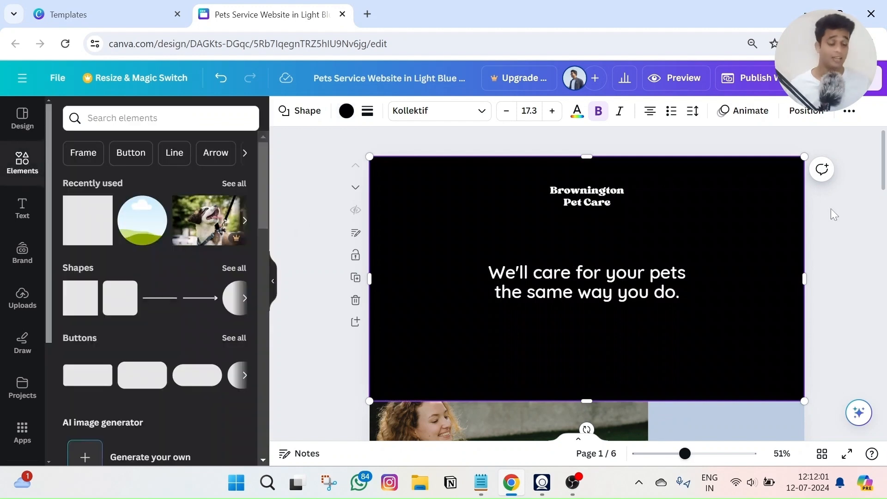
# Step: Reduce the transparency value of the black shape covering the first page to 63 so the pet photo shows through
pyautogui.click(831, 214)
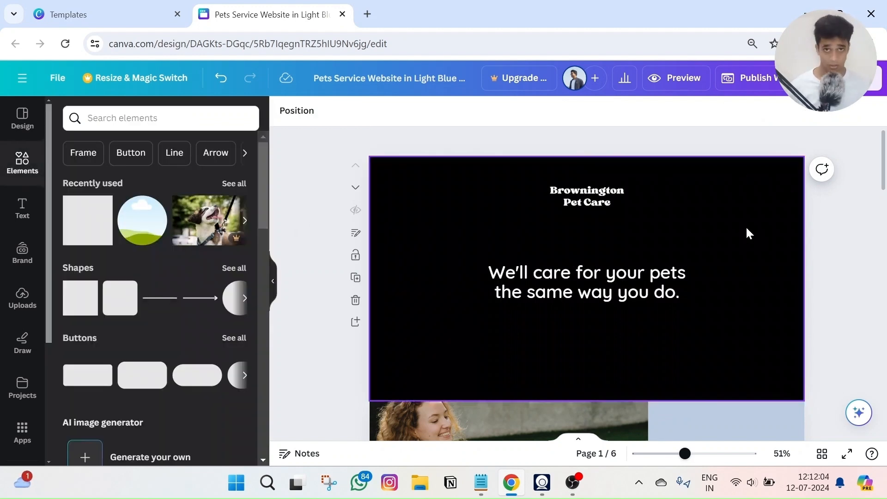
pyautogui.click(721, 185)
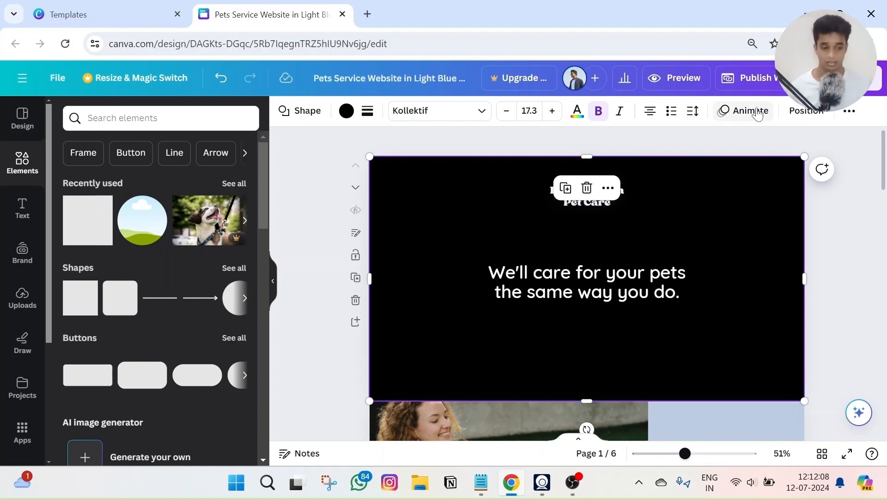
pyautogui.click(850, 114)
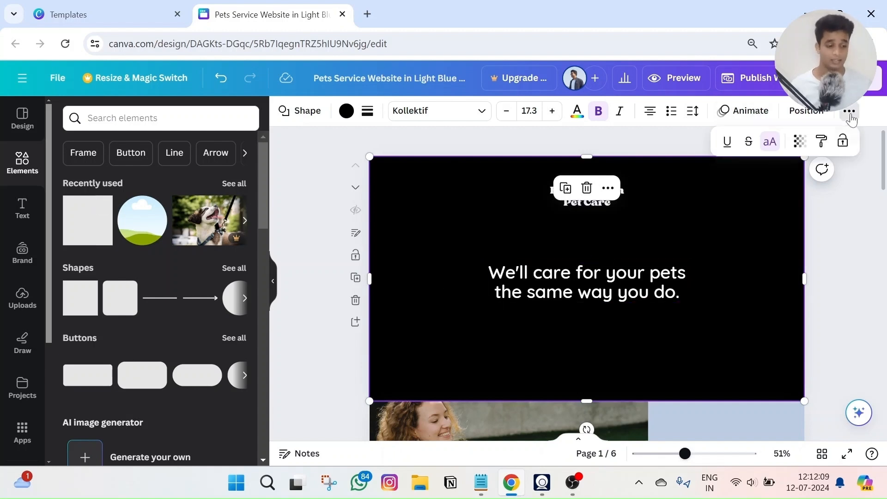
pyautogui.click(800, 142)
pyautogui.moveTo(759, 198); pyautogui.dragTo(737, 200)
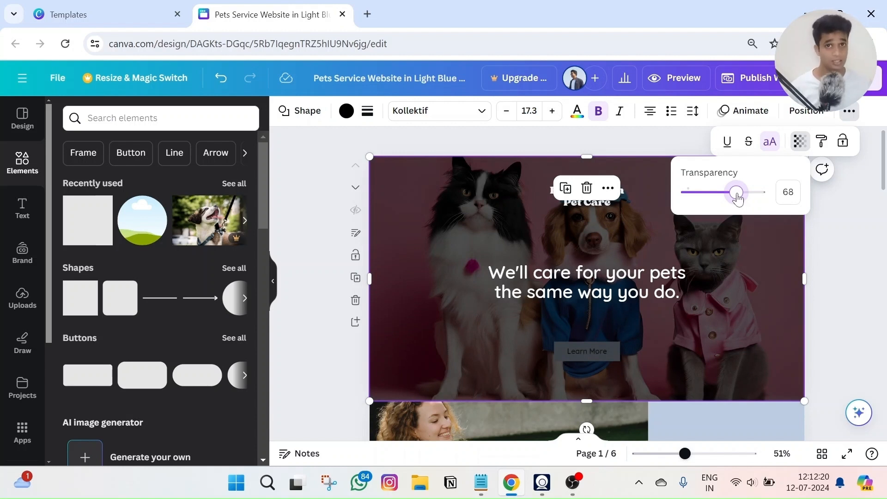
pyautogui.moveTo(737, 198); pyautogui.dragTo(734, 199)
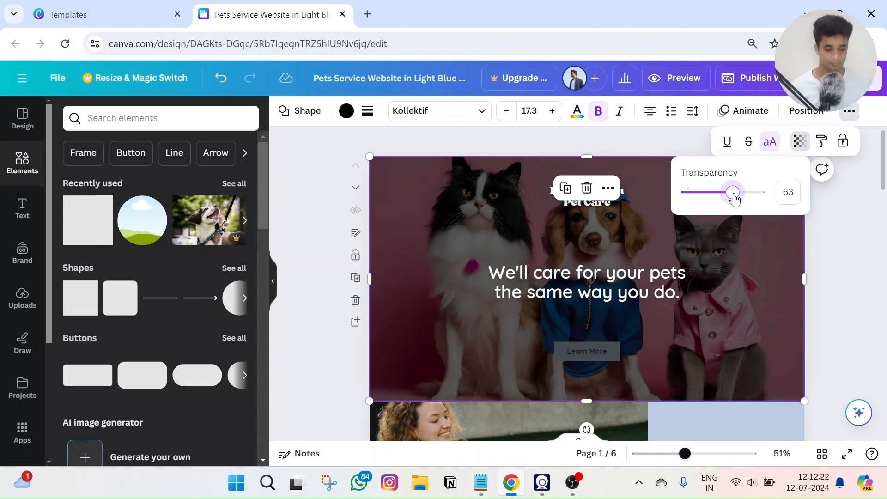
pyautogui.click(835, 240)
pyautogui.click(827, 227)
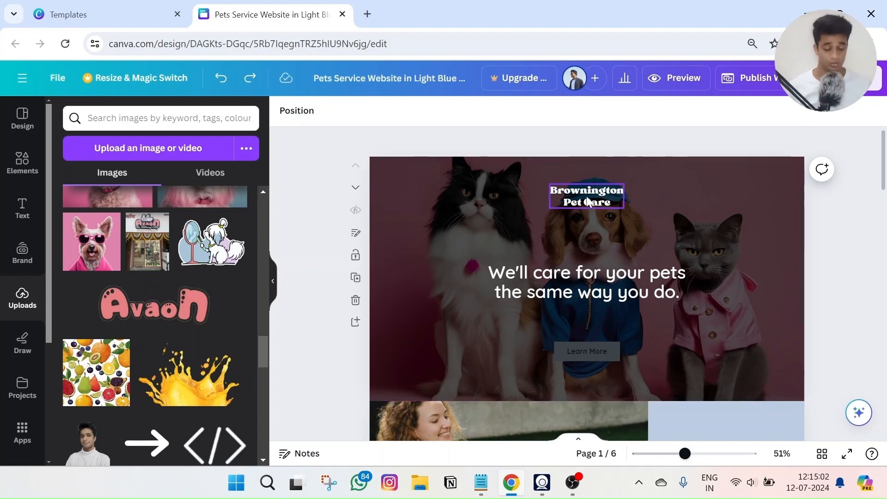
pyautogui.click(586, 282)
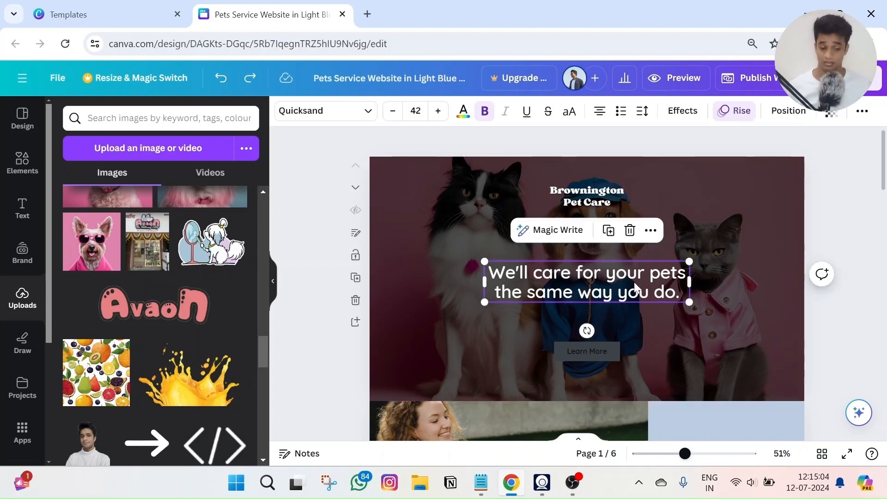
pyautogui.click(702, 280)
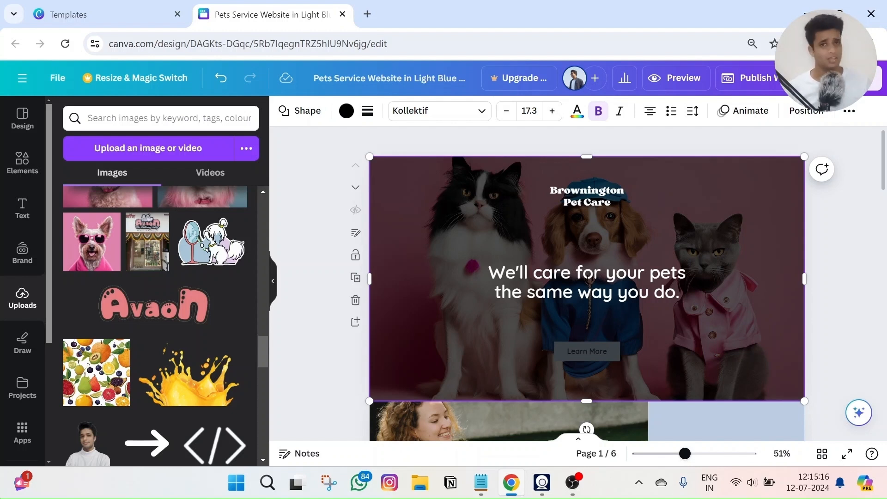
pyautogui.click(872, 238)
pyautogui.click(720, 242)
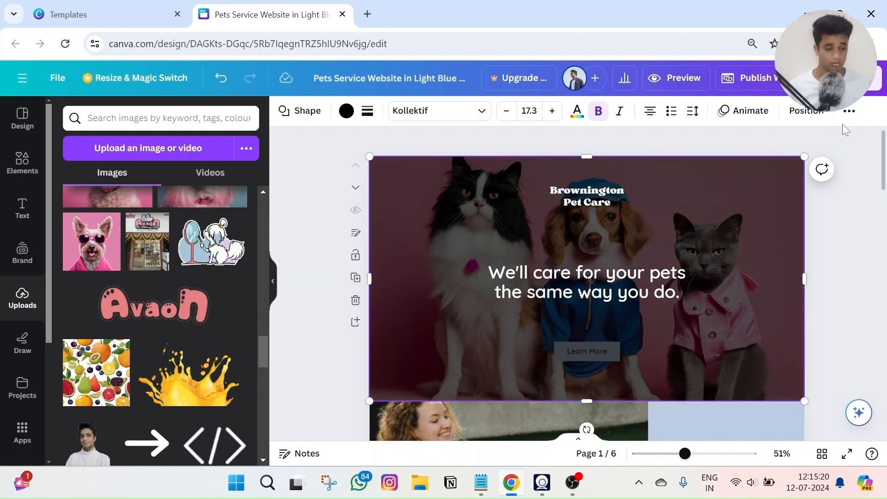
pyautogui.rightClick(726, 194)
pyautogui.click(831, 203)
pyautogui.click(706, 207)
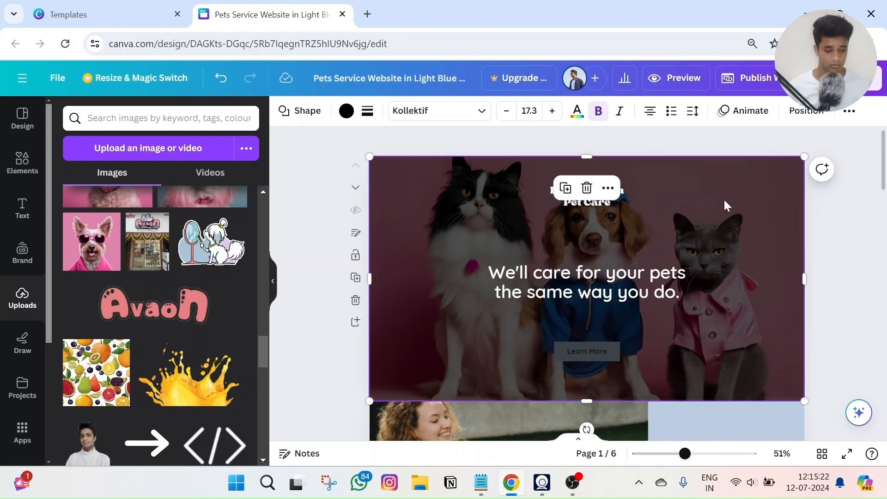
pyautogui.click(608, 188)
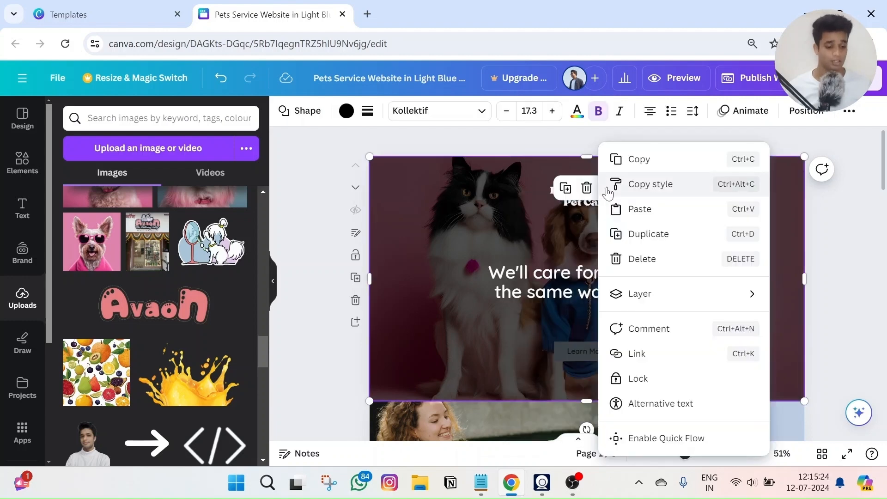
pyautogui.click(841, 270)
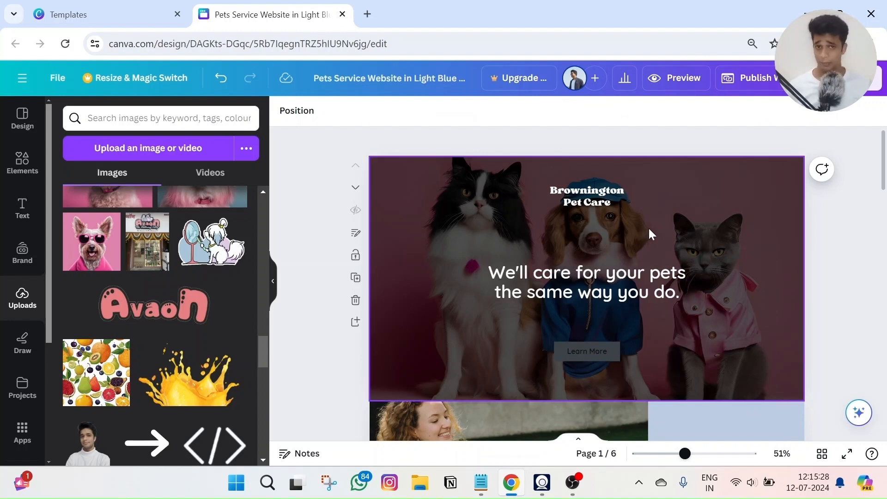
pyautogui.click(714, 231)
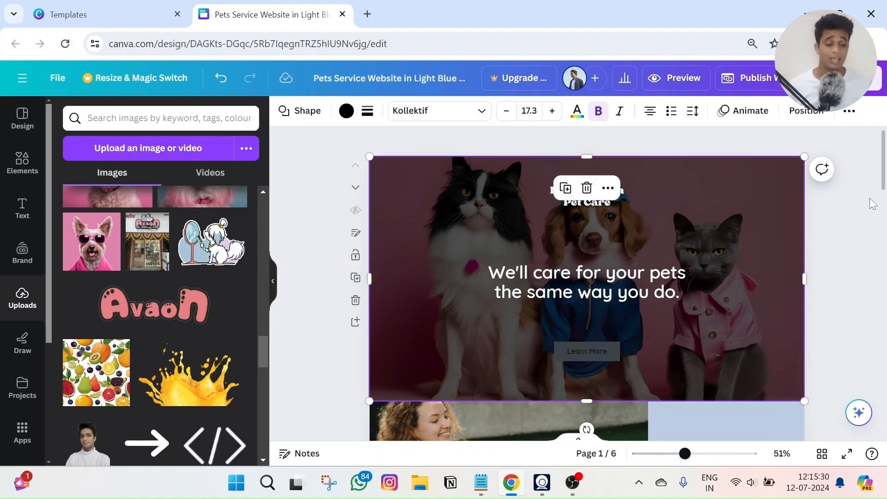
pyautogui.click(850, 199)
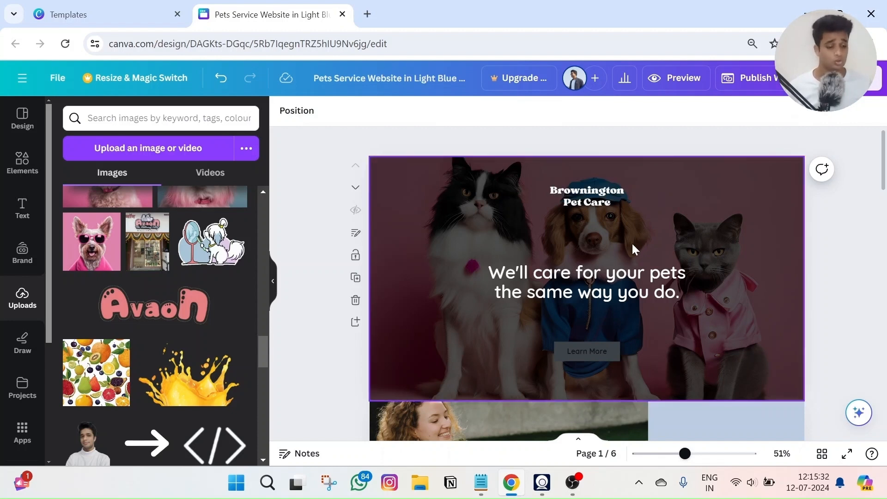
pyautogui.click(631, 279)
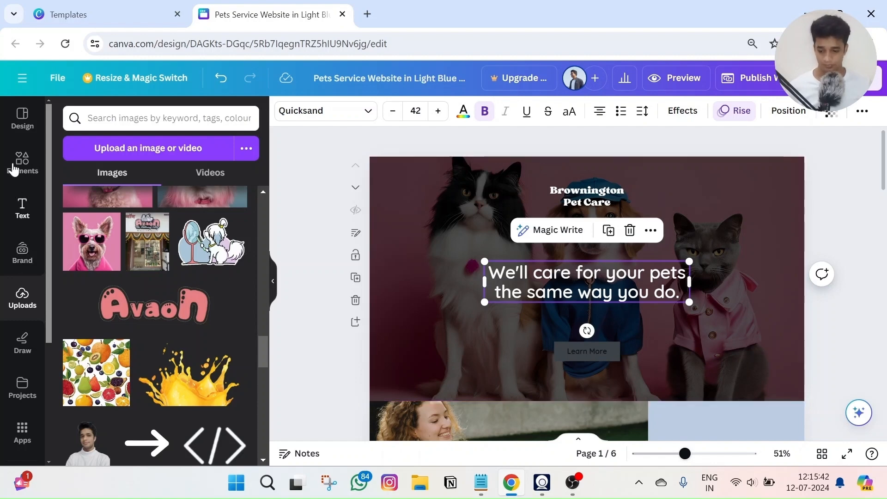
pyautogui.click(27, 176)
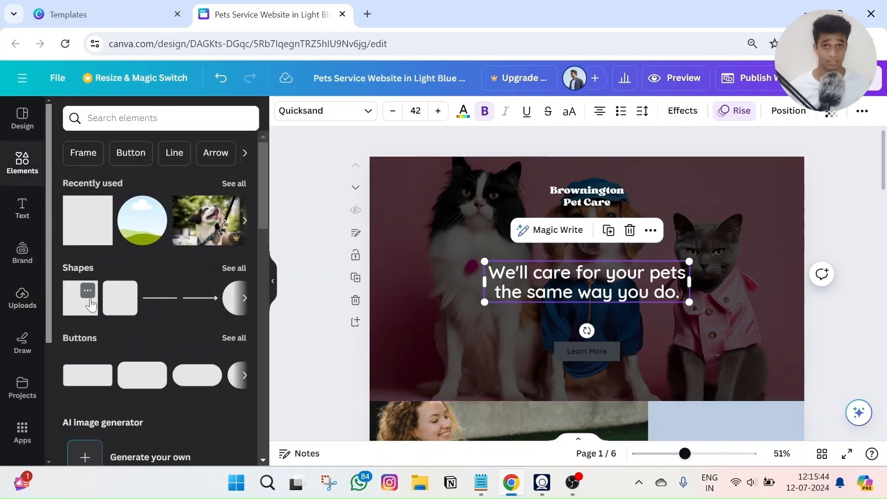
# Step: Send the dark overlay on the first page one layer backward, behind the Learn More button
pyautogui.click(740, 256)
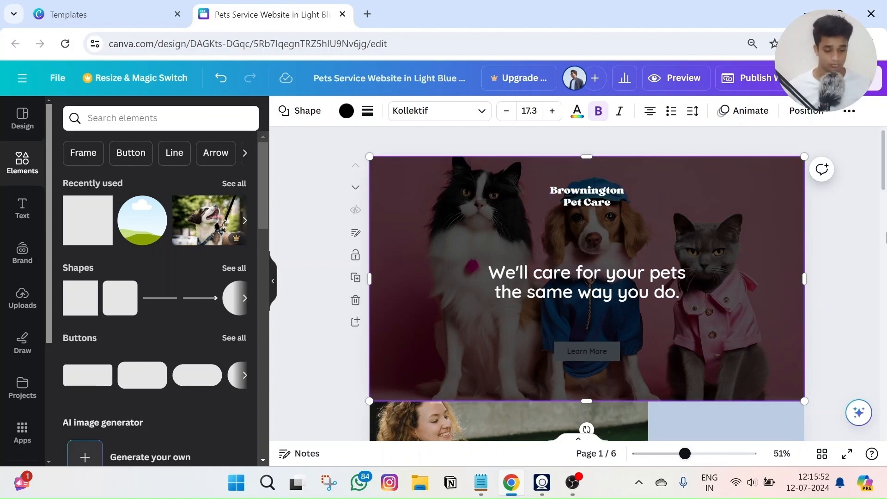
pyautogui.scroll(-1, 727, 250)
pyautogui.scroll(1, 767, 251)
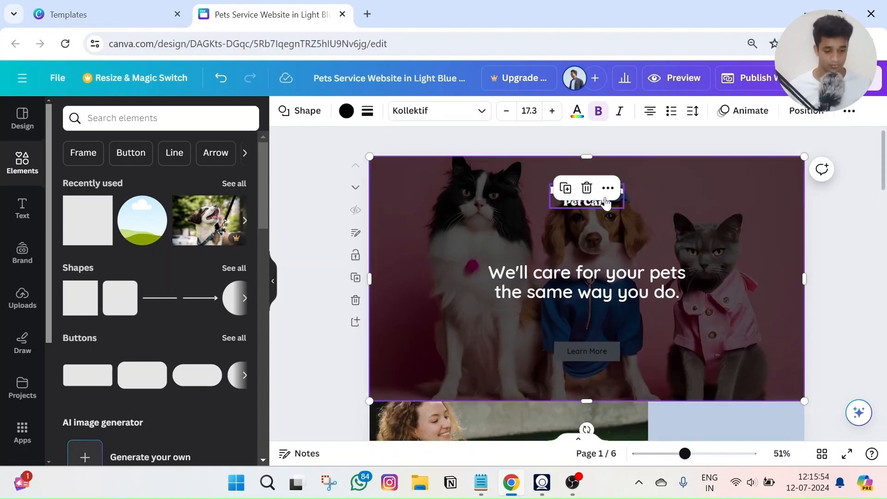
pyautogui.click(608, 191)
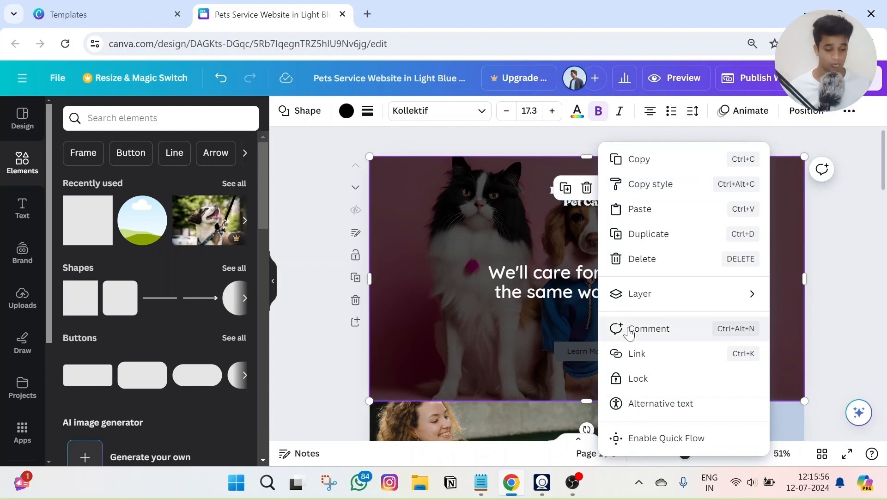
pyautogui.moveTo(632, 306)
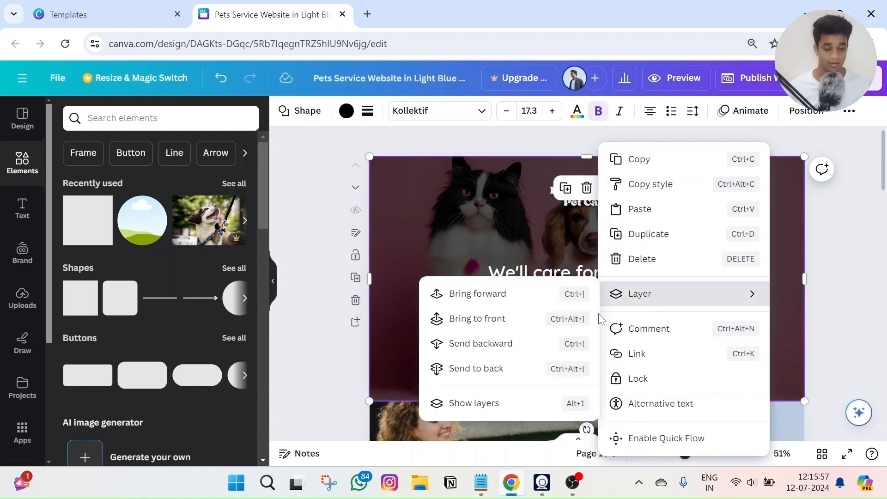
pyautogui.click(543, 345)
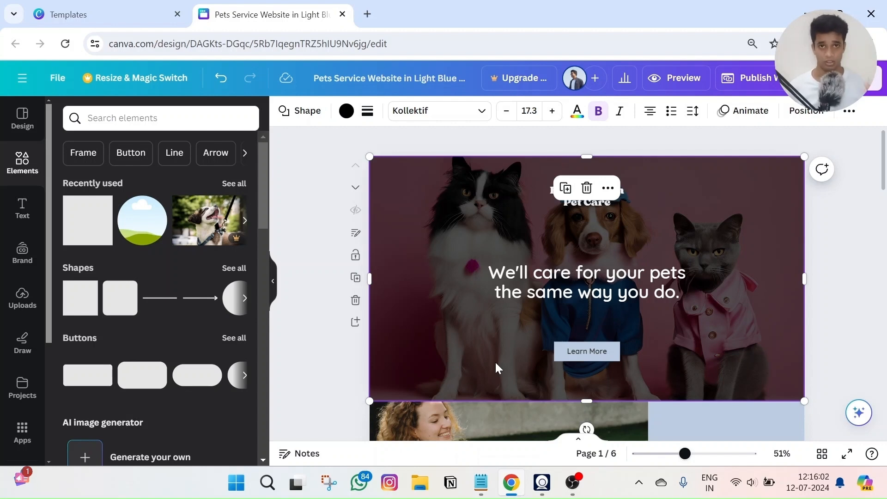
pyautogui.click(579, 352)
pyautogui.click(578, 349)
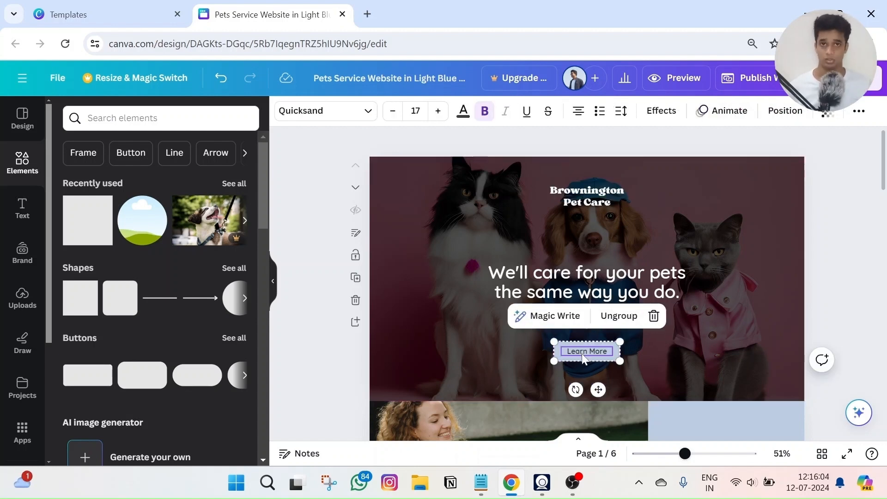
pyautogui.click(764, 272)
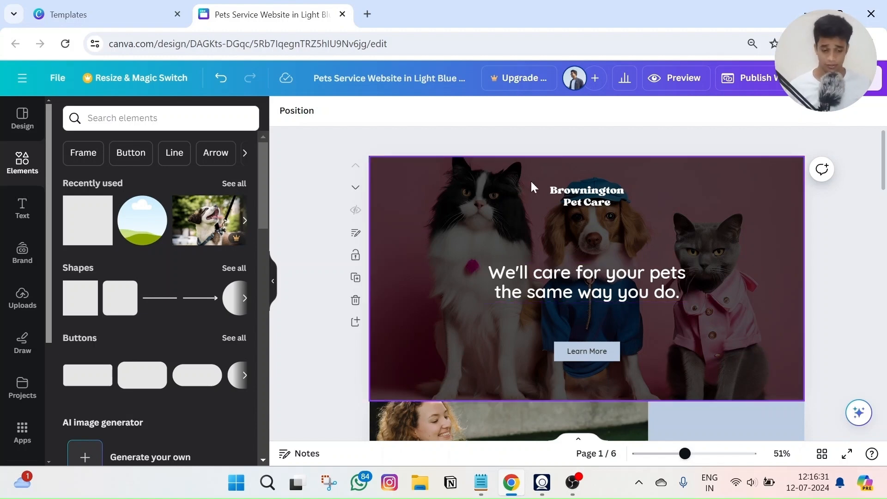
# Step: Add the uploaded illustration of a white dog at a mirror, shrink it and place it in the first page's upper-left corner as a logo
pyautogui.click(21, 299)
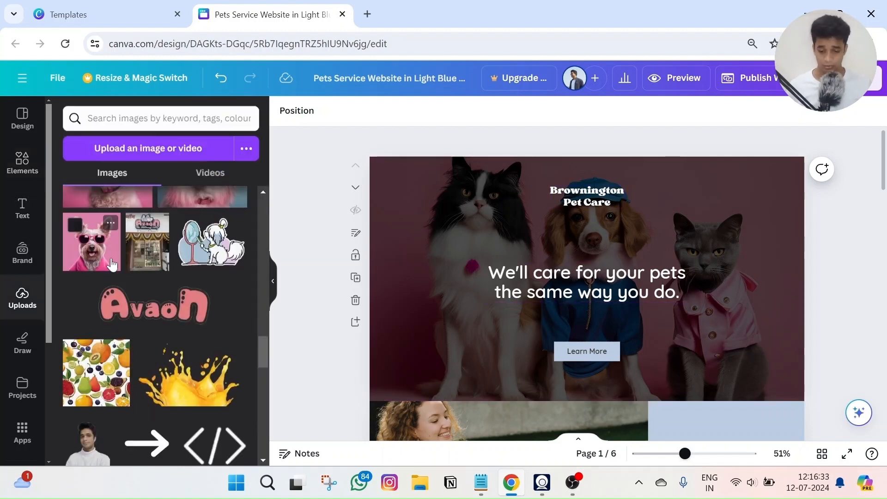
pyautogui.scroll(-2, 147, 279)
pyautogui.click(211, 241)
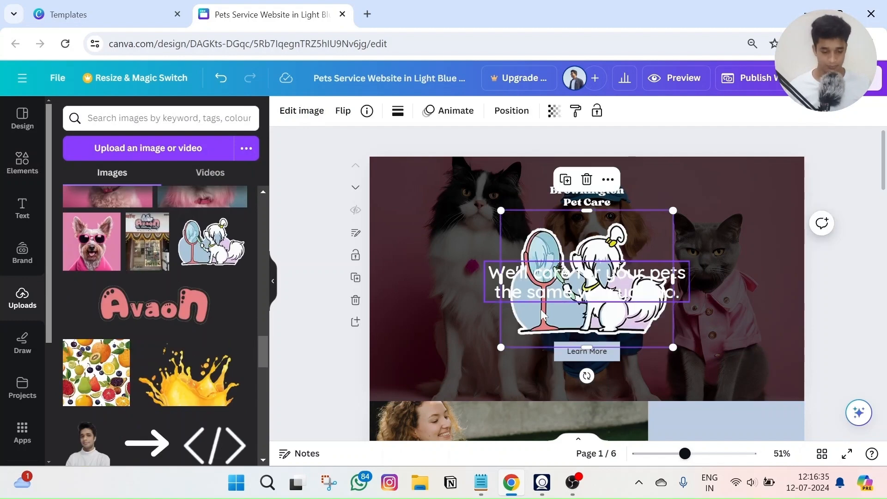
pyautogui.moveTo(701, 363); pyautogui.dragTo(560, 255)
pyautogui.moveTo(522, 222); pyautogui.dragTo(388, 179)
pyautogui.moveTo(426, 201); pyautogui.dragTo(404, 186)
pyautogui.click(278, 187)
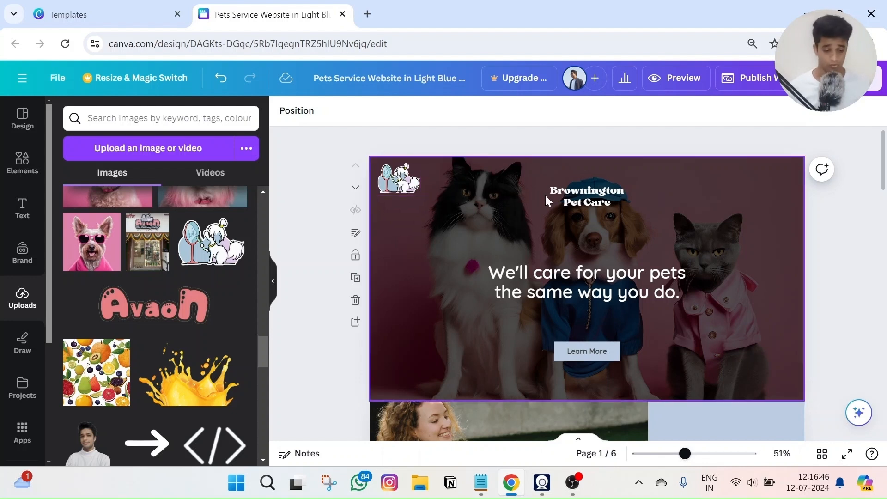
# Step: Move the "Brownington Pet Care" text directly beside the dog logo and line it up with the logo vertically
pyautogui.moveTo(590, 199); pyautogui.dragTo(462, 178)
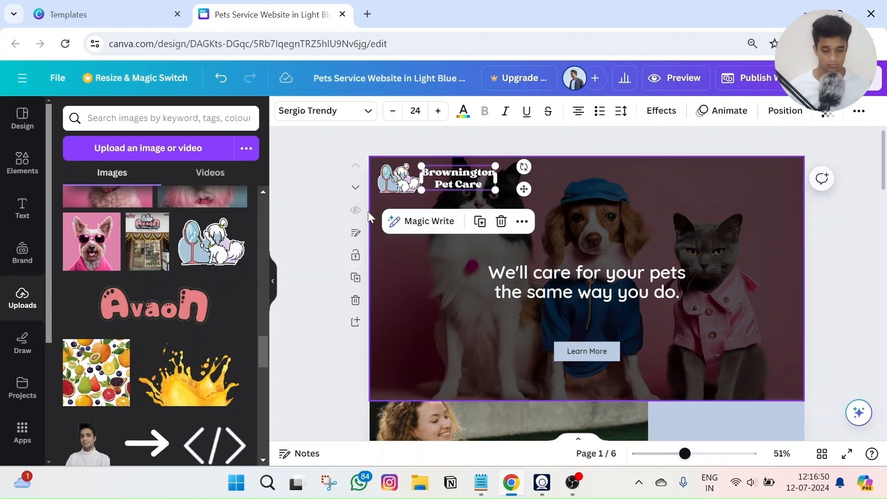
pyautogui.click(306, 190)
pyautogui.click(457, 168)
pyautogui.moveTo(457, 168); pyautogui.dragTo(457, 170)
pyautogui.click(311, 179)
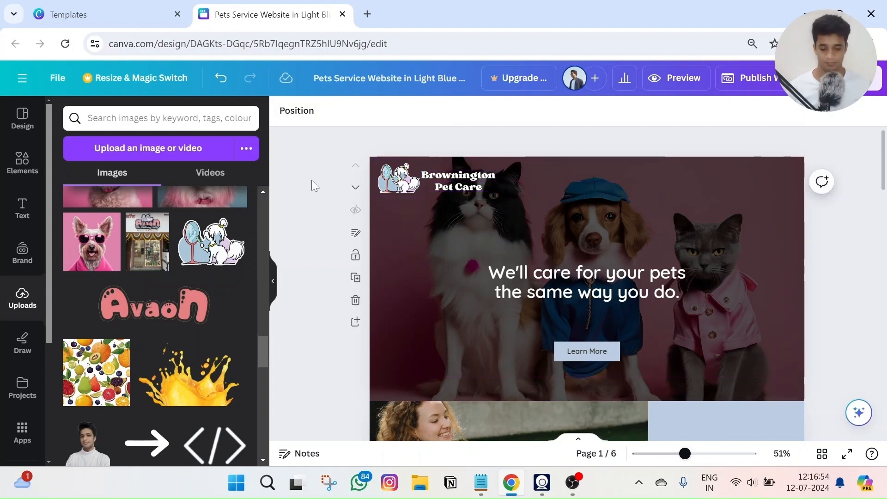
# Step: Shorten the brand text beside the logo to "Pet Care" and realign it with the dog illustration
pyautogui.scroll(-3, 594, 243)
pyautogui.scroll(3, 594, 249)
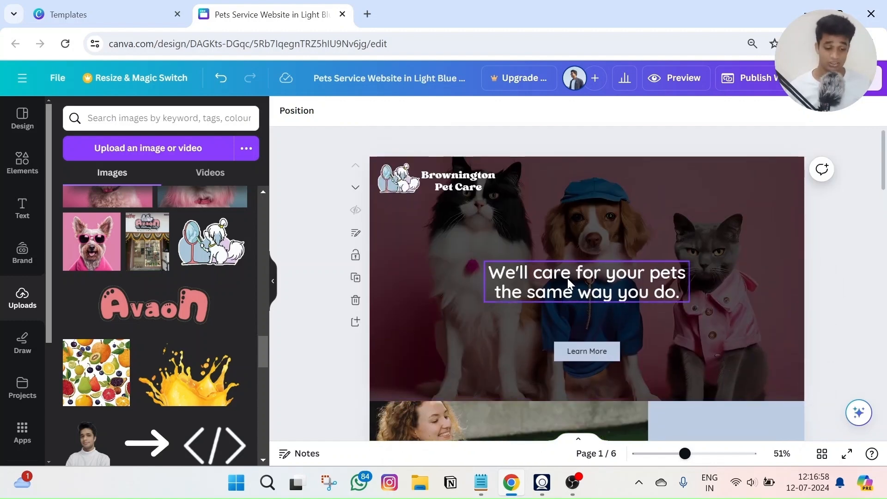
pyautogui.click(454, 181)
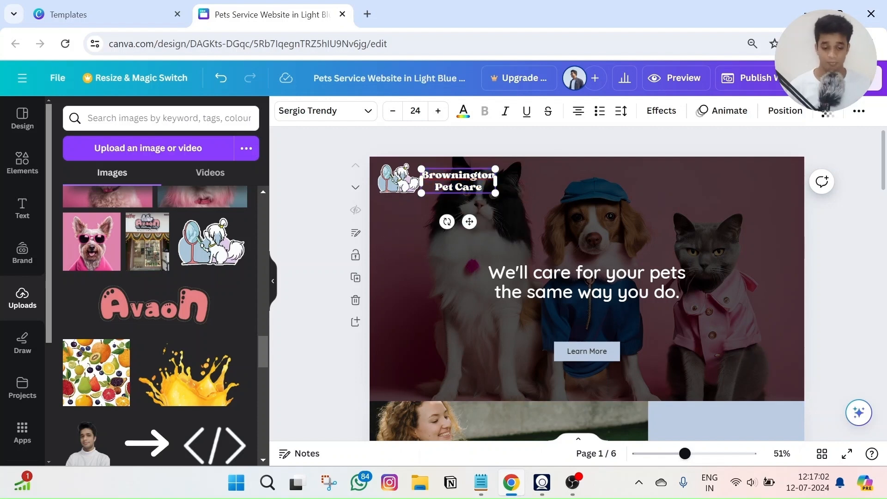
pyautogui.hotkey('ctrl', 'BackSpace')
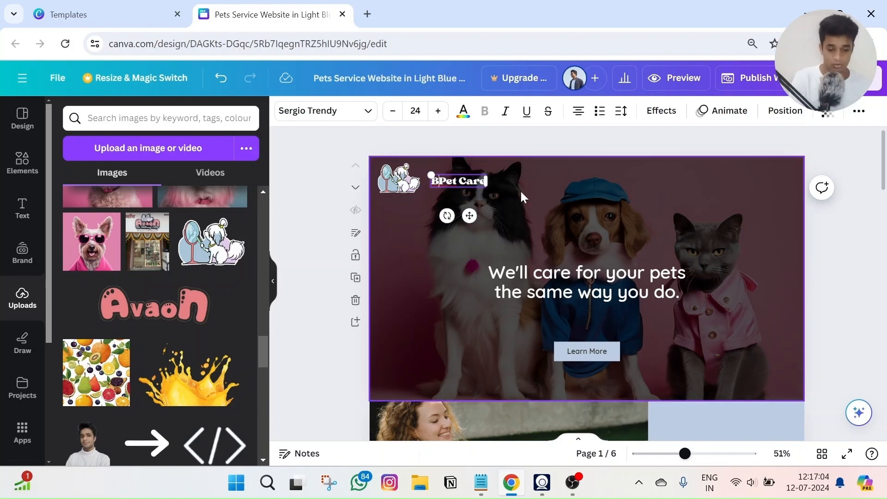
pyautogui.click(523, 187)
pyautogui.moveTo(459, 183)
pyautogui.mouseDown()
pyautogui.moveTo(414, 169)
pyautogui.moveTo(450, 180)
pyautogui.mouseUp()
pyautogui.click(608, 256)
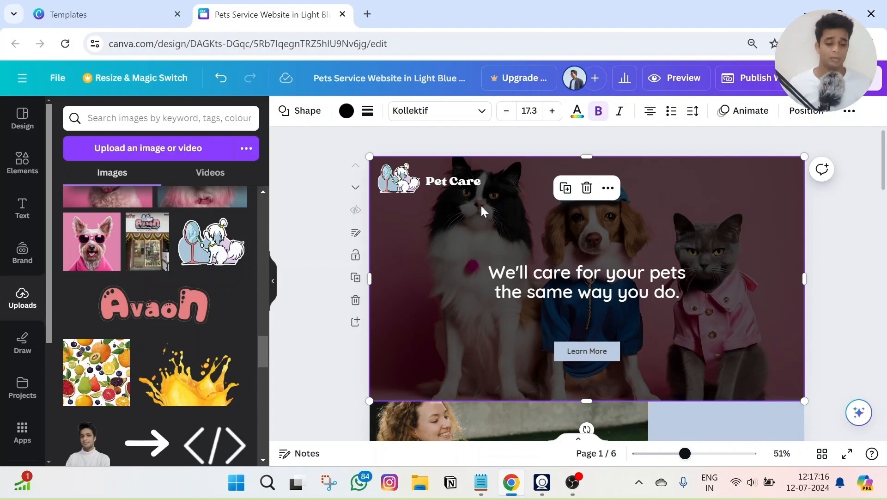
pyautogui.click(458, 180)
# Step: Try rewriting the first page's headline with Magic Write's More fun option, and undo the rewrite
pyautogui.click(595, 292)
pyautogui.tripleClick(596, 289)
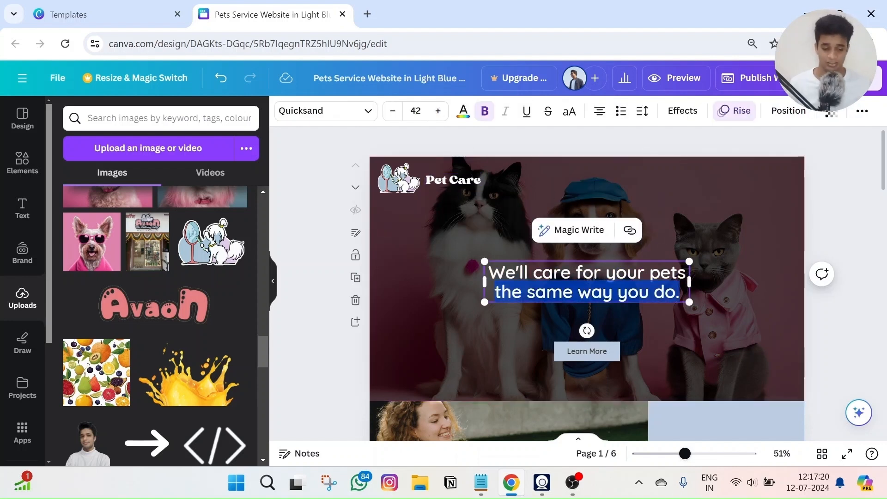
pyautogui.tripleClick(596, 290)
pyautogui.tripleClick(600, 274)
pyautogui.moveTo(681, 293); pyautogui.dragTo(489, 271)
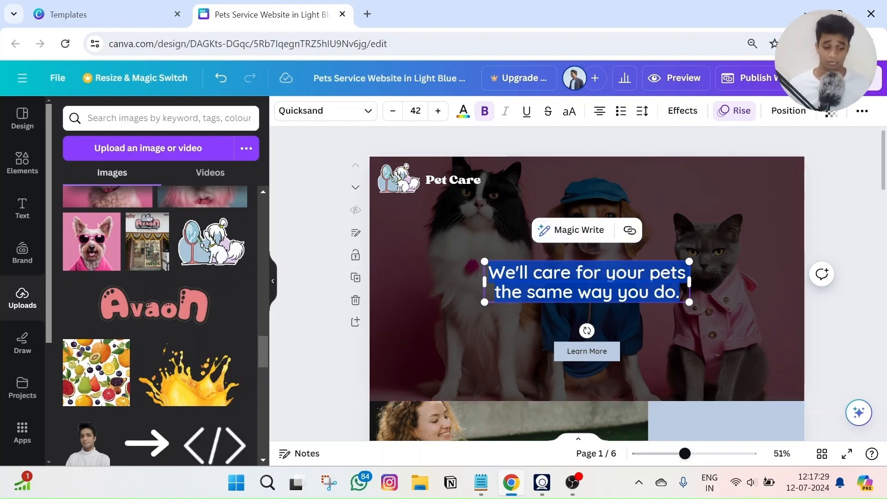
pyautogui.click(569, 233)
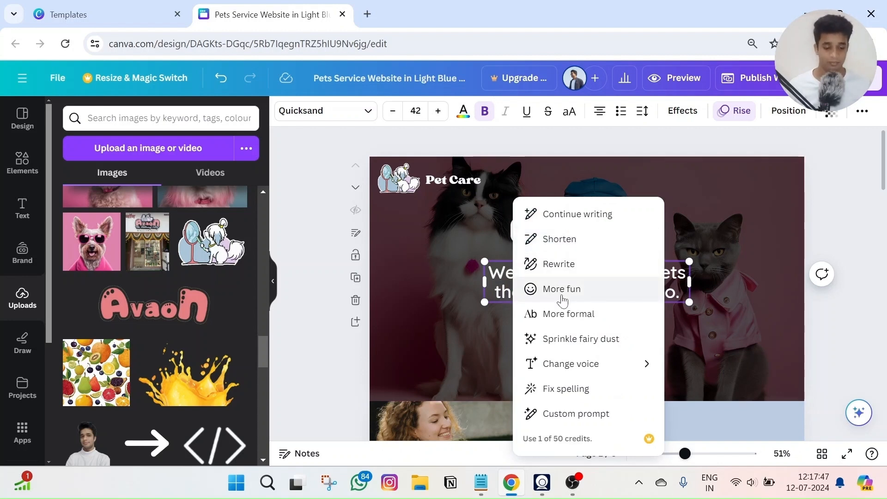
pyautogui.click(561, 289)
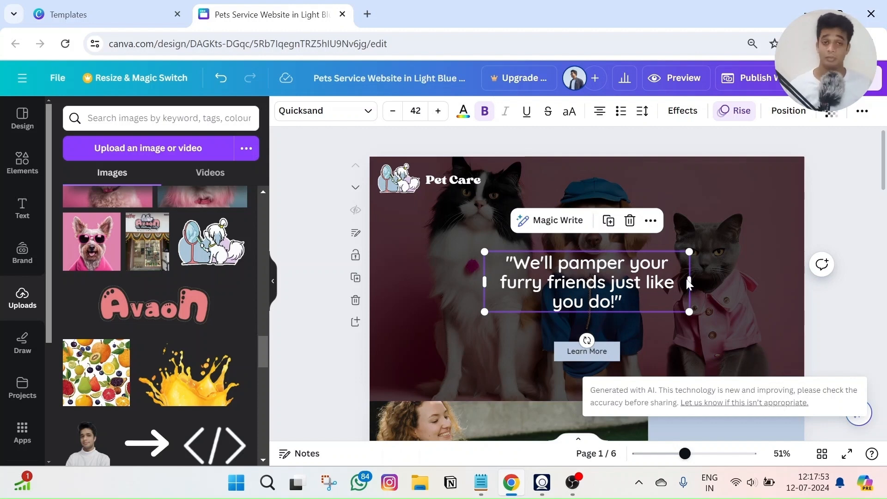
pyautogui.click(222, 79)
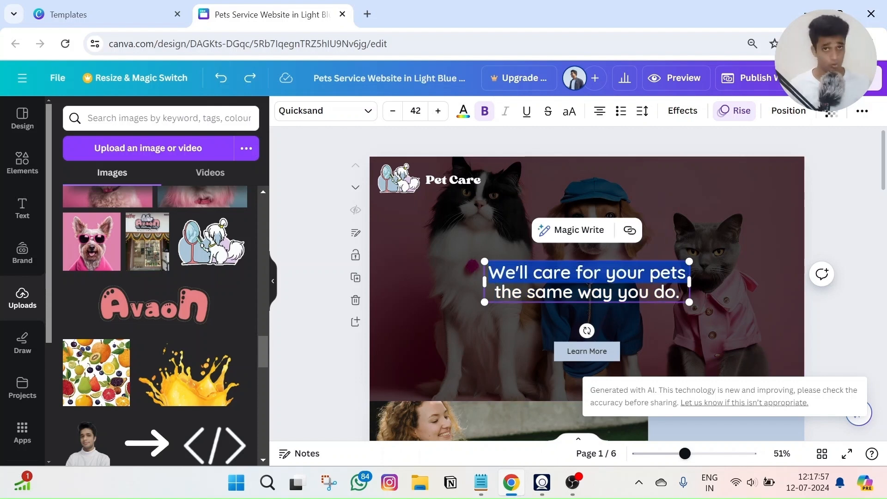
# Step: Reword the first page's headline to "We'll care and love your pets the same way you do"
pyautogui.press('Right')
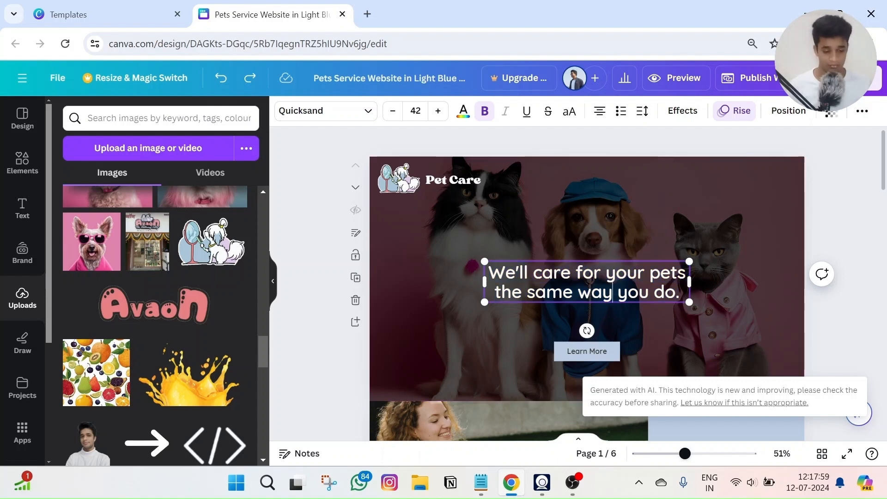
pyautogui.moveTo(519, 274); pyautogui.dragTo(686, 273)
pyautogui.click(654, 292)
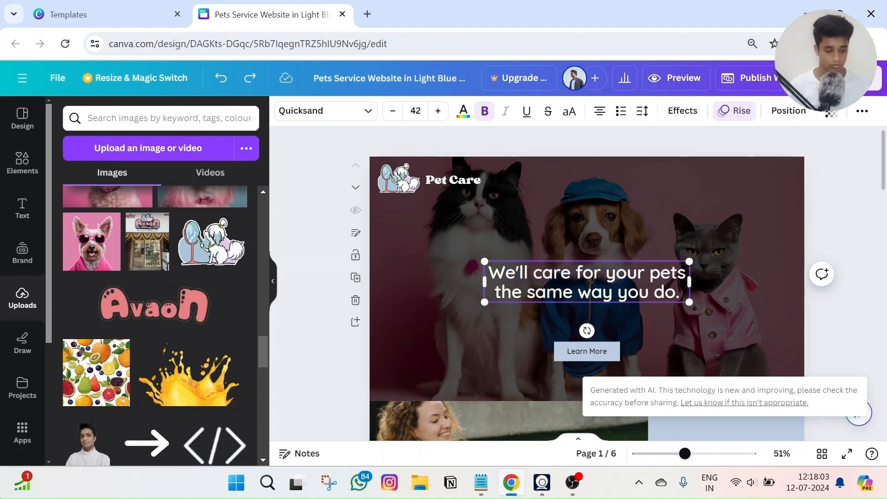
pyautogui.press('BackSpace')
pyautogui.press('BackSpace')
pyautogui.press('BackSpace')
pyautogui.press('BackSpace')
pyautogui.press('BackSpace')
pyautogui.press('BackSpace')
pyautogui.press('BackSpace')
pyautogui.press('BackSpace')
pyautogui.press('BackSpace')
pyautogui.press('BackSpace')
pyautogui.press('BackSpace')
pyautogui.press('BackSpace')
pyautogui.press('BackSpace')
pyautogui.press('BackSpace')
pyautogui.press('BackSpace')
pyautogui.press('BackSpace')
pyautogui.press('BackSpace')
pyautogui.press('BackSpace')
pyautogui.press('BackSpace')
pyautogui.press('BackSpace')
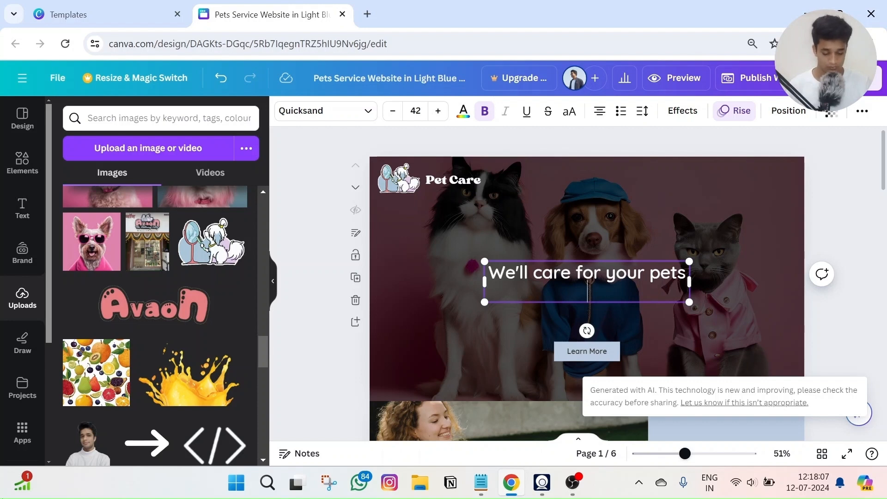
pyautogui.write('The')
pyautogui.press('BackSpace')
pyautogui.press('BackSpace')
pyautogui.press('BackSpace')
pyautogui.write('as you do')
pyautogui.press('BackSpace')
pyautogui.press('BackSpace')
pyautogui.press('BackSpace')
pyautogui.press('BackSpace')
pyautogui.press('BackSpace')
pyautogui.press('BackSpace')
pyautogui.press('BackSpace')
pyautogui.press('BackSpace')
pyautogui.press('BackSpace')
pyautogui.press('BackSpace')
pyautogui.press('BackSpace')
pyautogui.press('BackSpace')
pyautogui.press('BackSpace')
pyautogui.press('BackSpace')
pyautogui.press('BackSpace')
pyautogui.press('BackSpace')
pyautogui.press('BackSpace')
pyautogui.press('BackSpace')
pyautogui.press('BackSpace')
pyautogui.press('BackSpace')
pyautogui.press('BackSpace')
pyautogui.press('BackSpace')
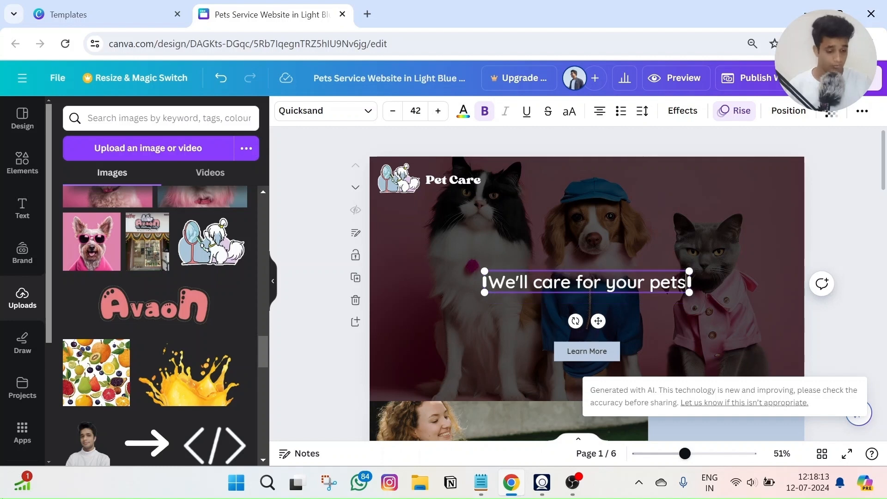
pyautogui.write('and love yo')
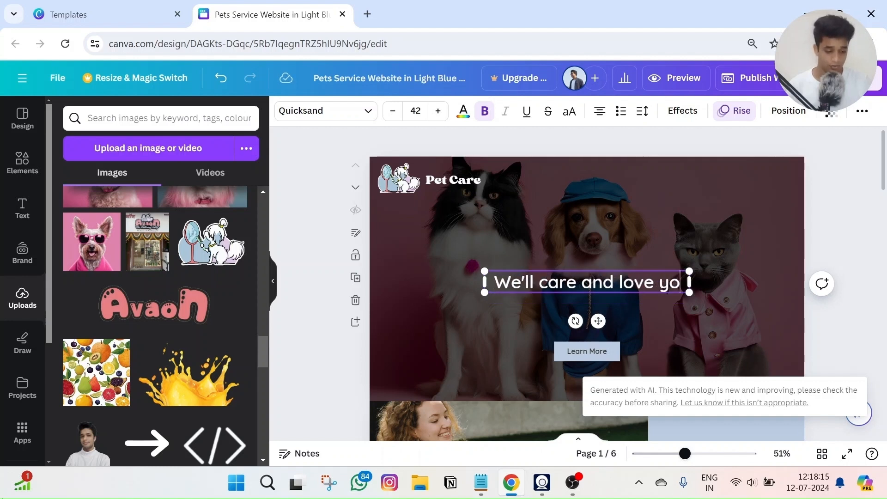
pyautogui.write('ur pets the same y')
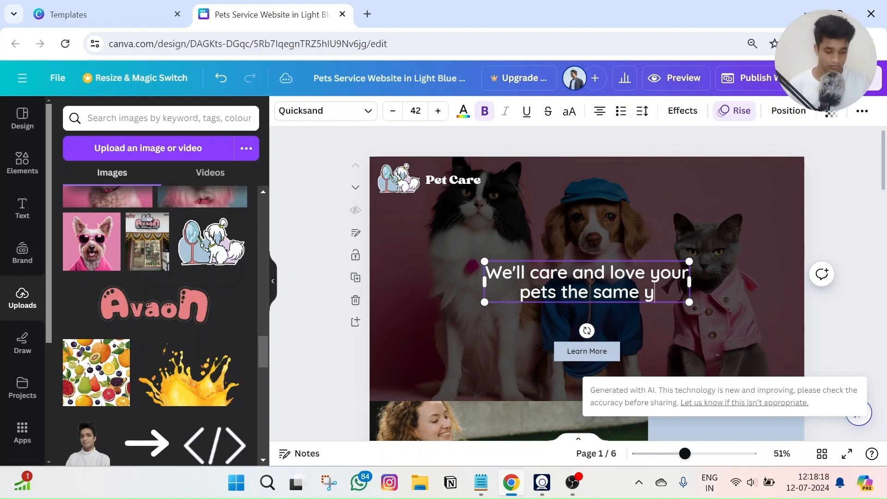
pyautogui.press('BackSpace')
pyautogui.write('way you do')
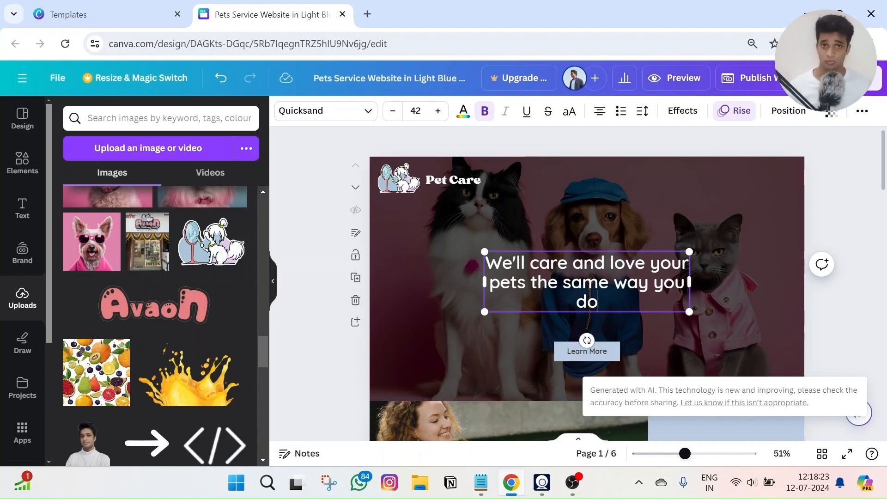
# Step: Widen the headline's text box to fit two lines, reposition it centrally, and move the Learn More button up closer beneath it
pyautogui.moveTo(690, 281); pyautogui.dragTo(715, 285)
pyautogui.moveTo(578, 293)
pyautogui.mouseDown()
pyautogui.moveTo(594, 287)
pyautogui.moveTo(576, 296)
pyautogui.mouseUp()
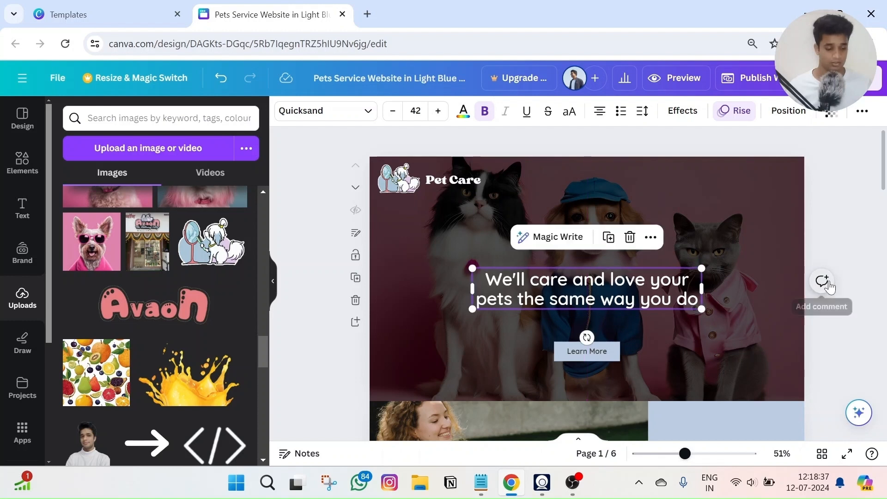
pyautogui.click(588, 351)
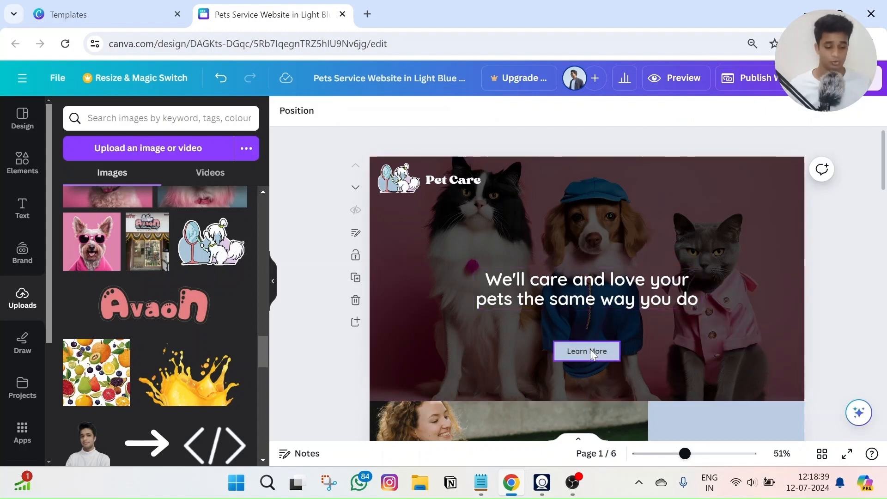
pyautogui.moveTo(588, 350); pyautogui.dragTo(586, 331)
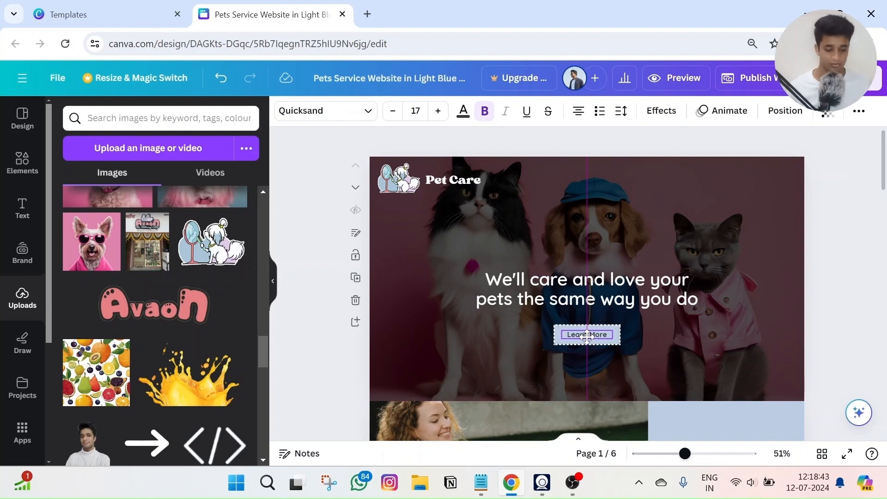
pyautogui.click(838, 229)
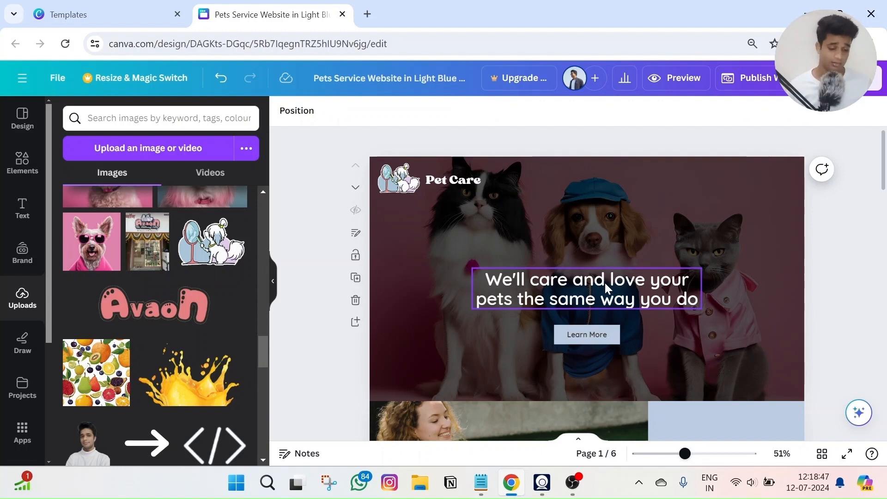
# Step: Change the font of the first page's headline to Comic Sans
pyautogui.click(605, 283)
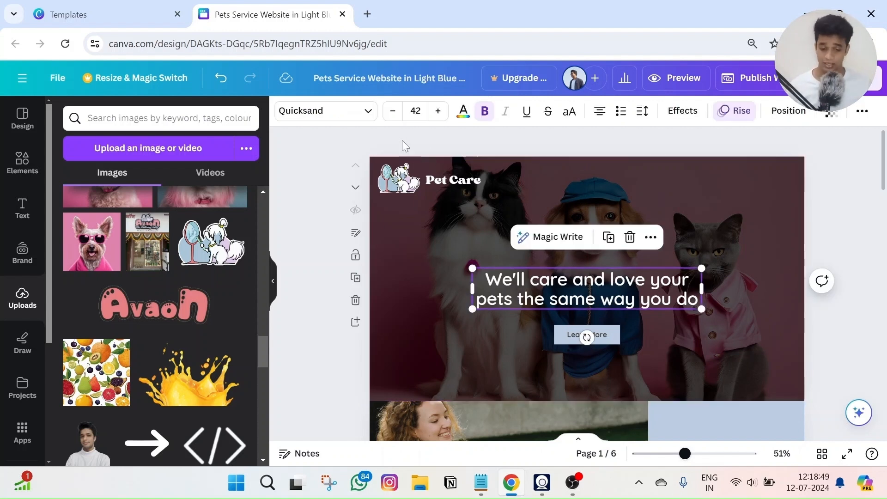
pyautogui.click(325, 115)
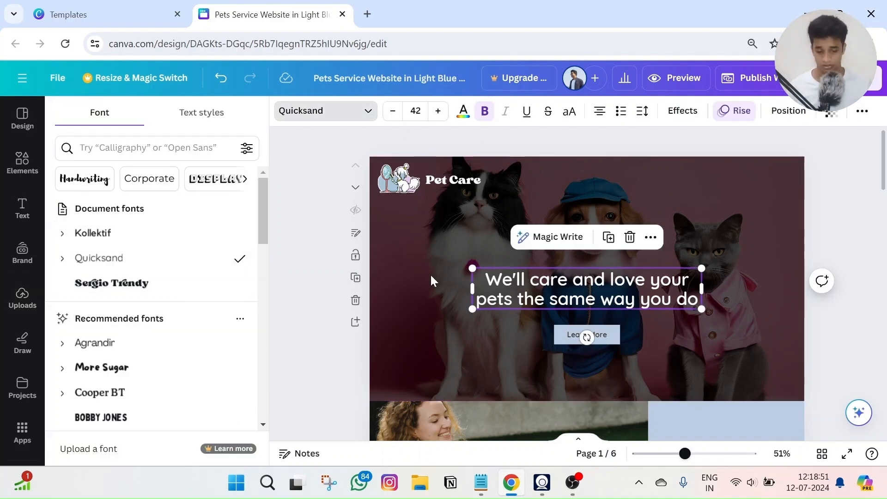
pyautogui.scroll(-5, 112, 272)
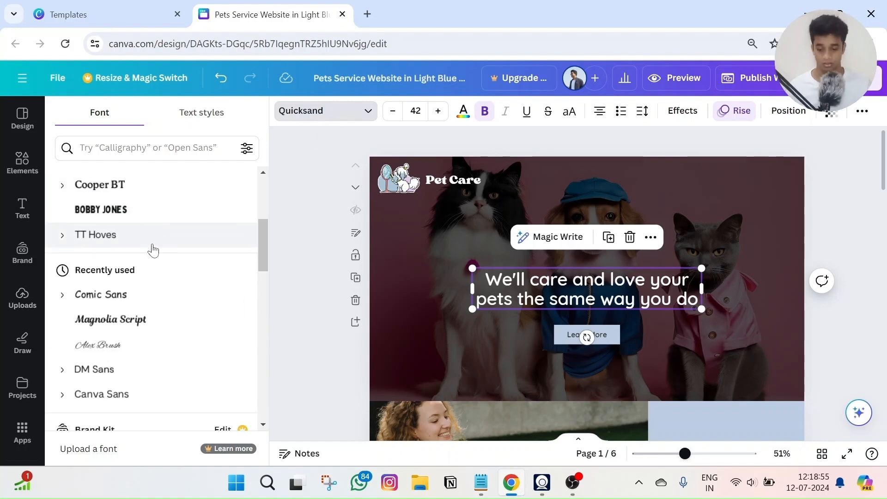
pyautogui.scroll(-2, 128, 263)
pyautogui.click(108, 234)
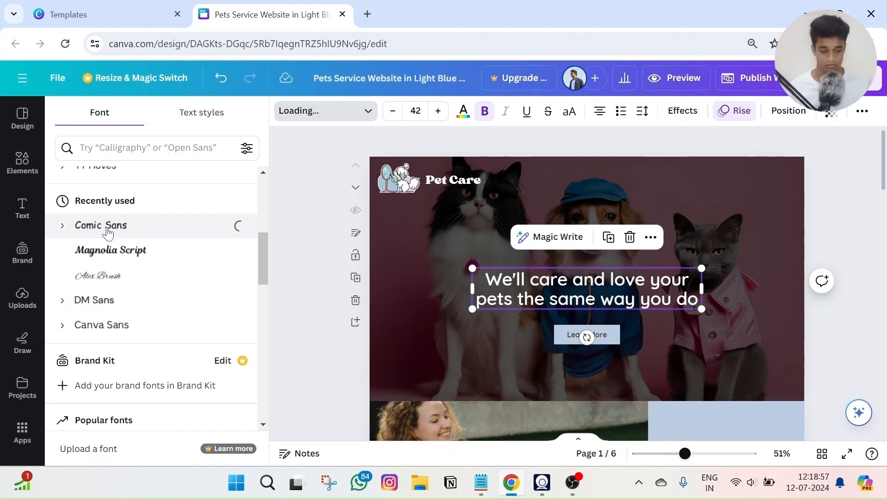
pyautogui.click(318, 237)
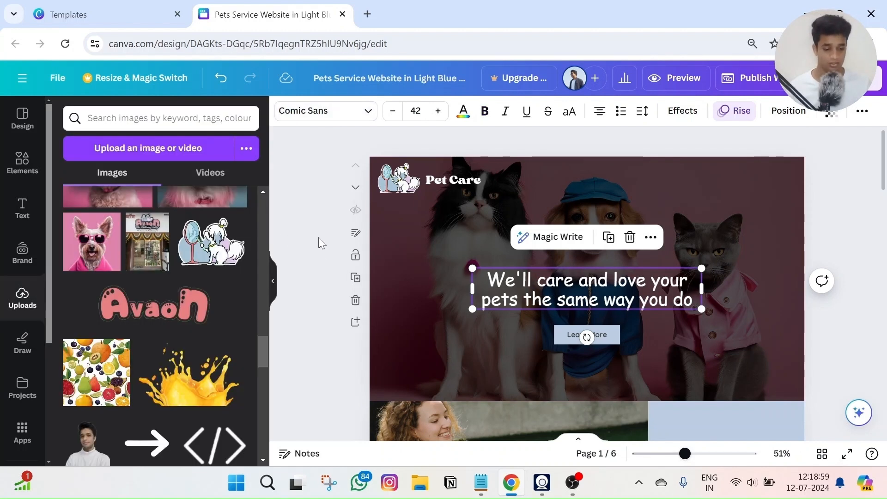
pyautogui.click(447, 237)
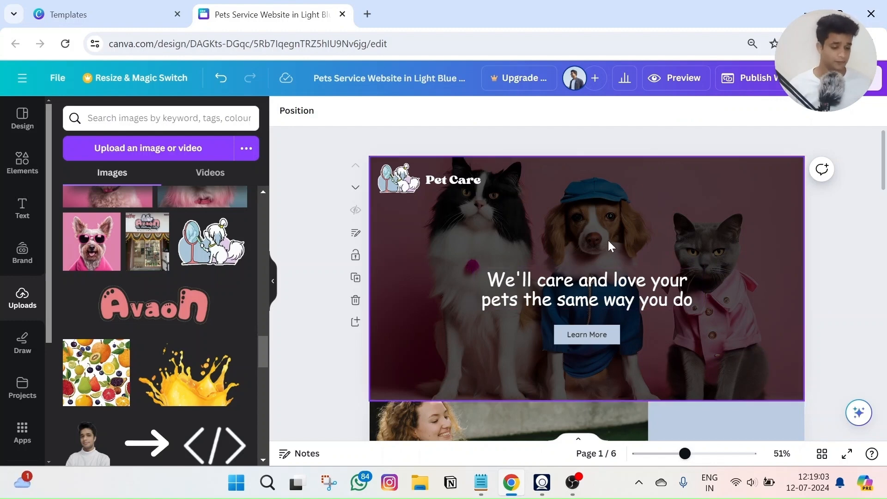
# Step: Try shifting the first page's dark overlay downward off the pink photo background, and undo the move
pyautogui.scroll(-6, 582, 213)
pyautogui.scroll(3, 570, 270)
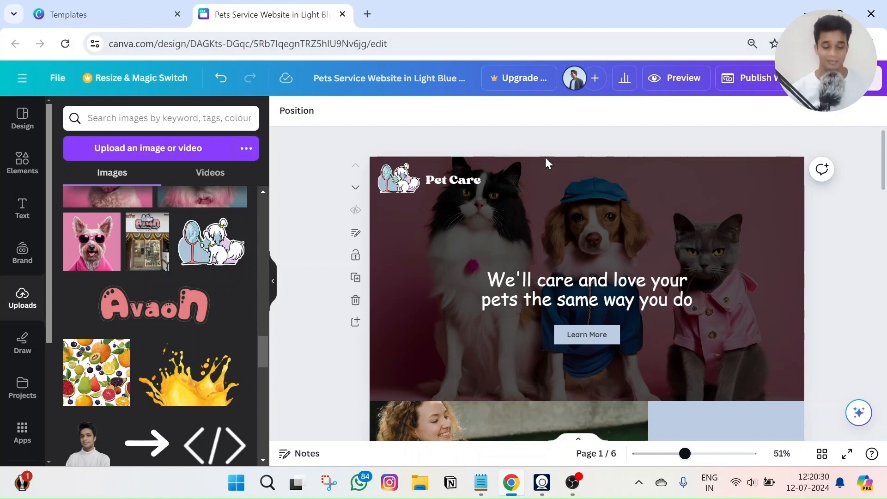
pyautogui.scroll(-5, 545, 157)
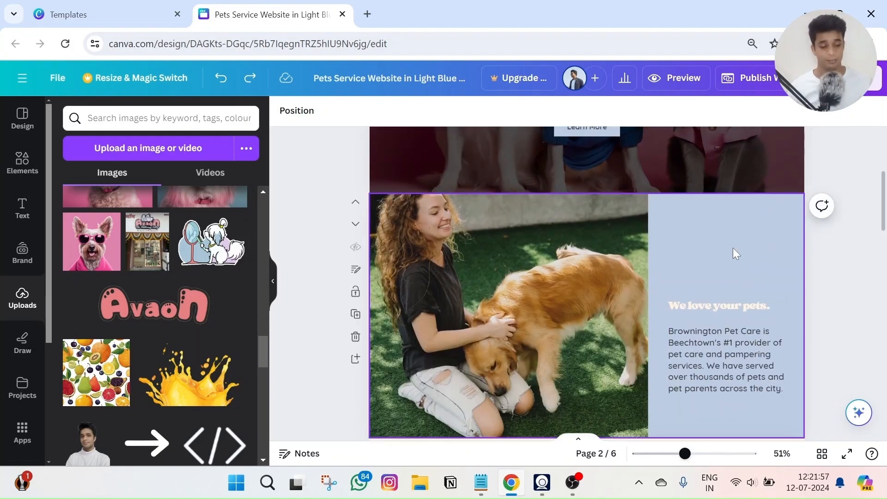
pyautogui.click(734, 248)
pyautogui.scroll(4, 735, 246)
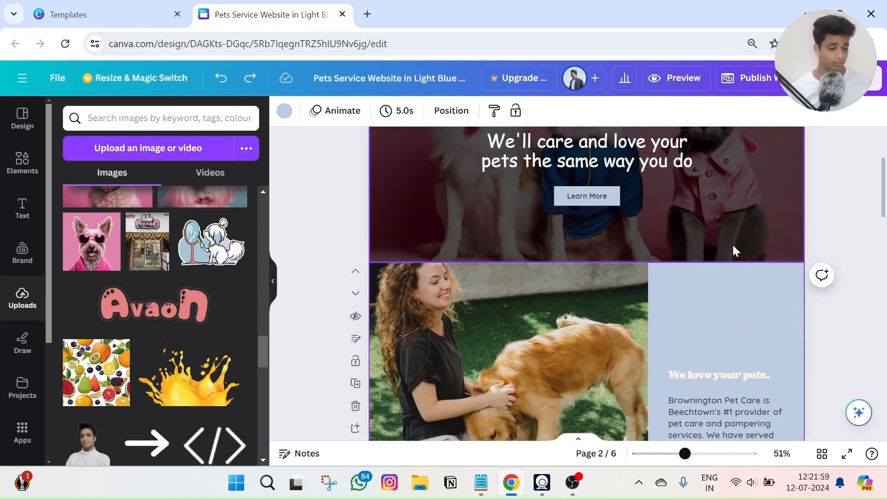
pyautogui.click(716, 197)
pyautogui.moveTo(717, 196); pyautogui.dragTo(727, 248)
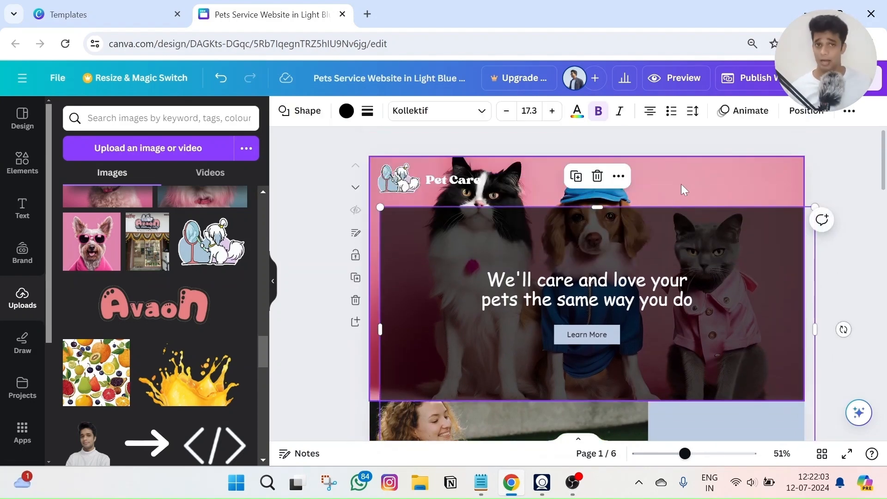
pyautogui.click(221, 78)
# Step: Set the second page's background colour to the custom pink #E4A2B0
pyautogui.scroll(-4, 705, 216)
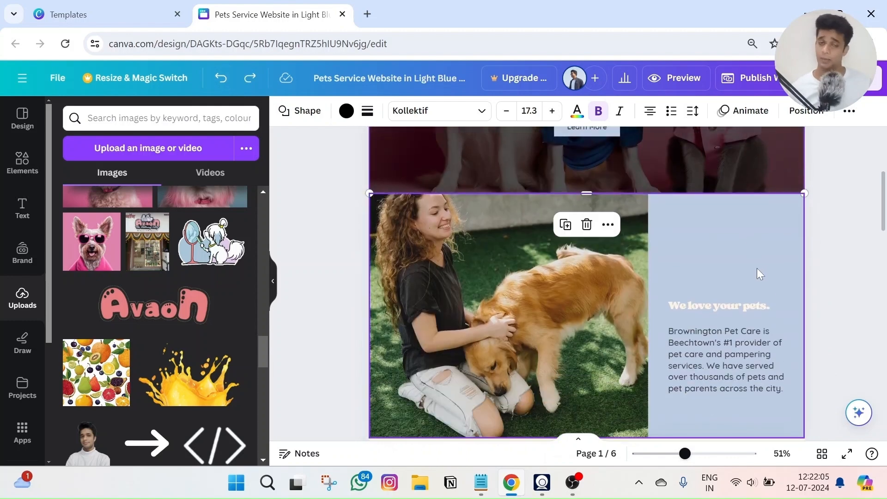
pyautogui.click(724, 217)
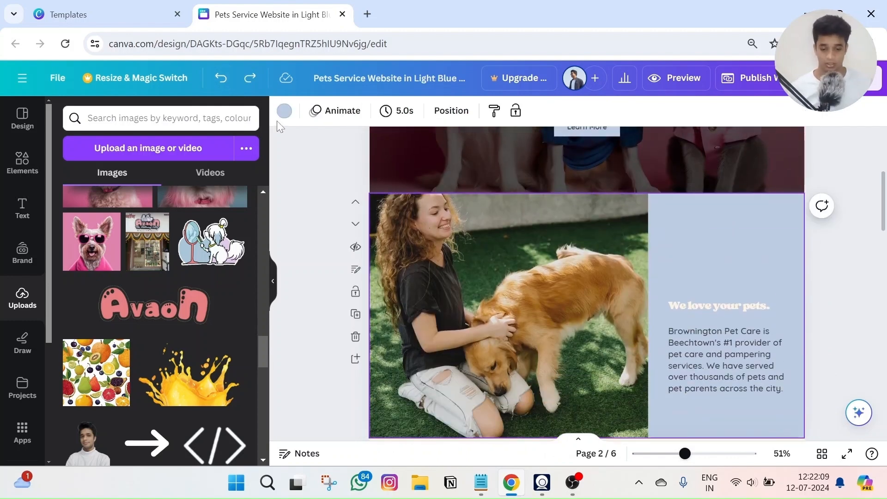
pyautogui.click(284, 111)
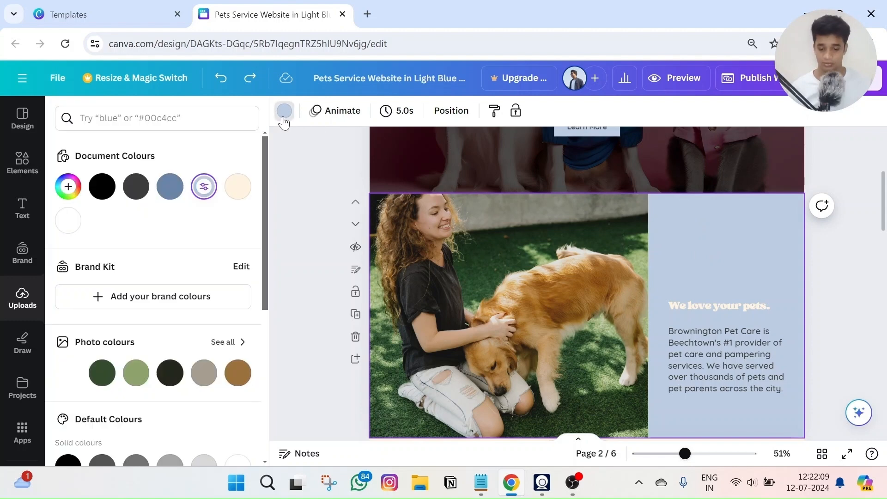
pyautogui.click(68, 186)
pyautogui.write('#E4A2B0')
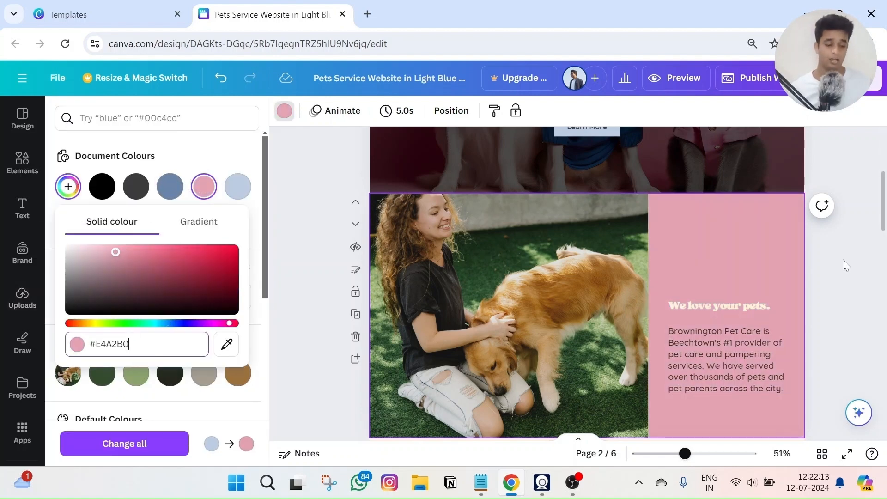
pyautogui.moveTo(123, 276)
pyautogui.mouseDown()
pyautogui.moveTo(210, 268)
pyautogui.moveTo(116, 276)
pyautogui.mouseUp()
pyautogui.moveTo(144, 326)
pyautogui.mouseDown()
pyautogui.moveTo(186, 326)
pyautogui.moveTo(113, 327)
pyautogui.moveTo(135, 324)
pyautogui.mouseUp()
pyautogui.write('#E4A2B0')
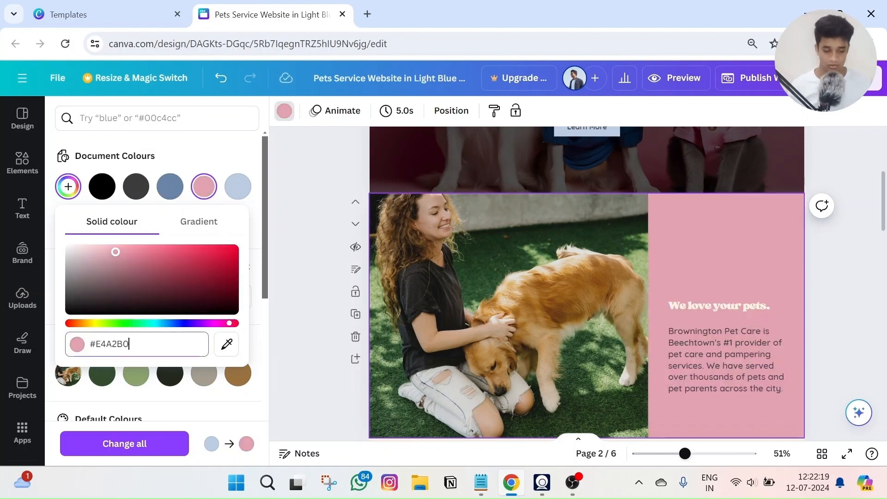
pyautogui.click(840, 238)
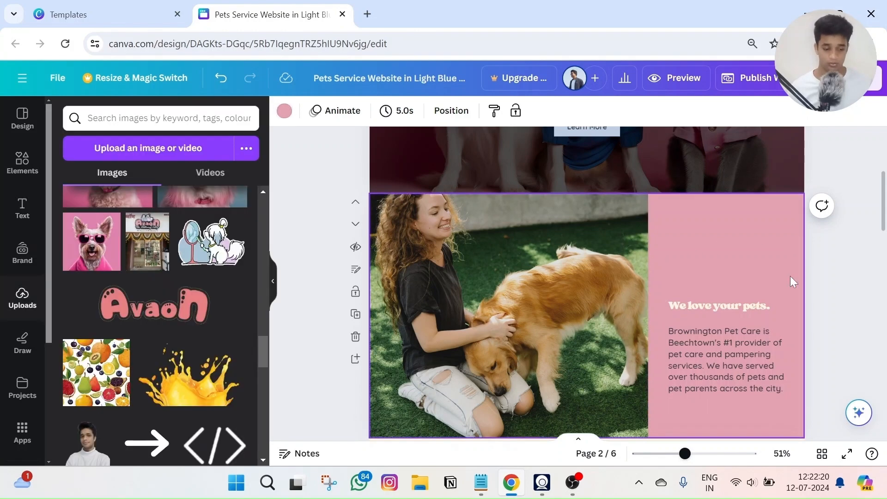
# Step: Recolour the "We love your pets." heading on the second page to white
pyautogui.click(715, 305)
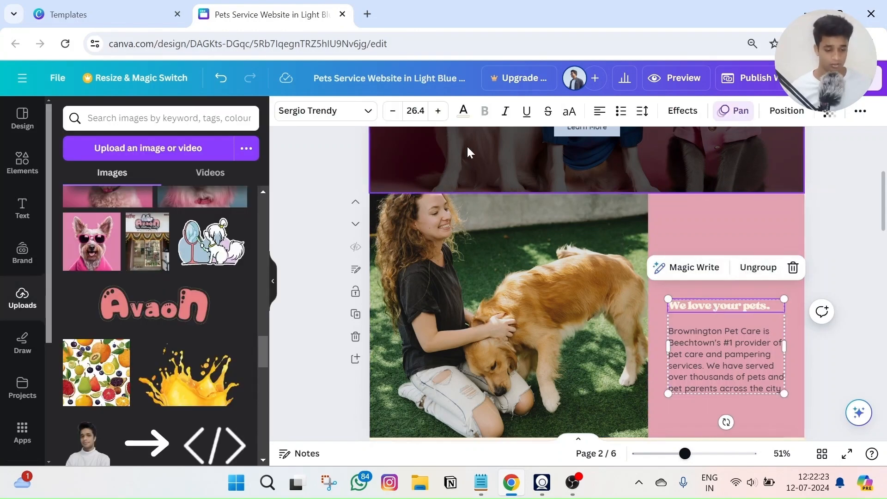
pyautogui.click(462, 112)
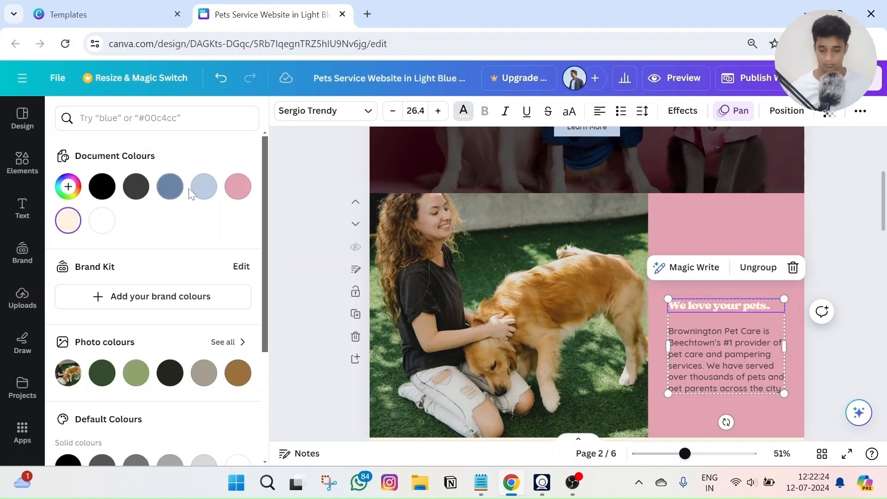
pyautogui.click(101, 220)
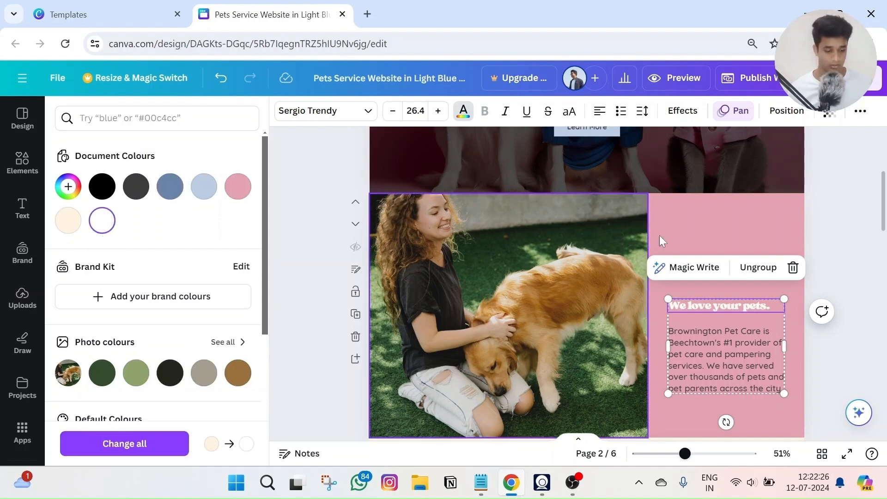
# Step: Select the second page's photo and look through the uploaded images for a replacement
pyautogui.click(843, 213)
pyautogui.scroll(-1, 844, 212)
pyautogui.scroll(1, 842, 212)
pyautogui.scroll(1, 841, 212)
pyautogui.scroll(-1, 444, 310)
pyautogui.click(461, 317)
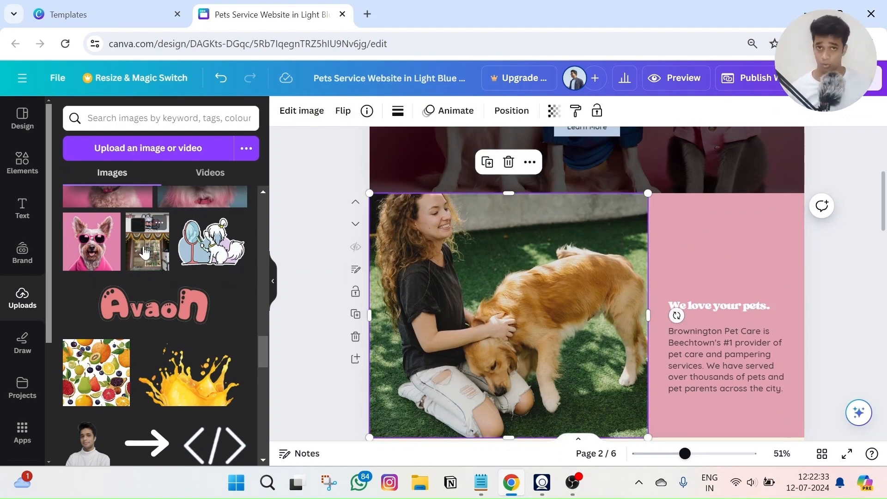
pyautogui.scroll(-2, 146, 250)
pyautogui.scroll(-4, 15, 316)
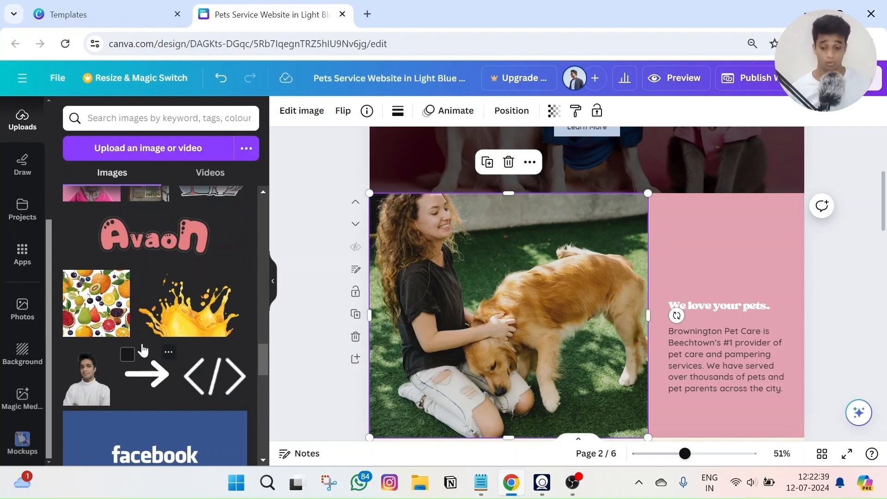
# Step: Search the available apps for "photos" and open the Photos app
pyautogui.click(23, 251)
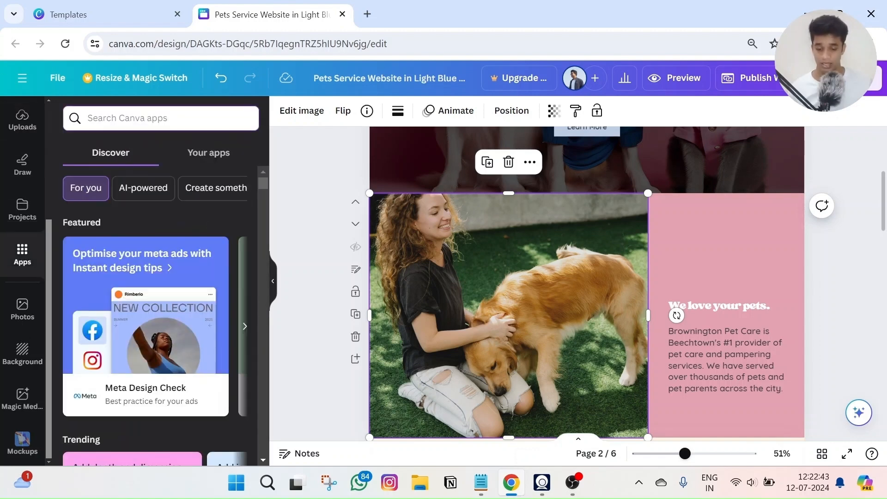
pyautogui.write('phot')
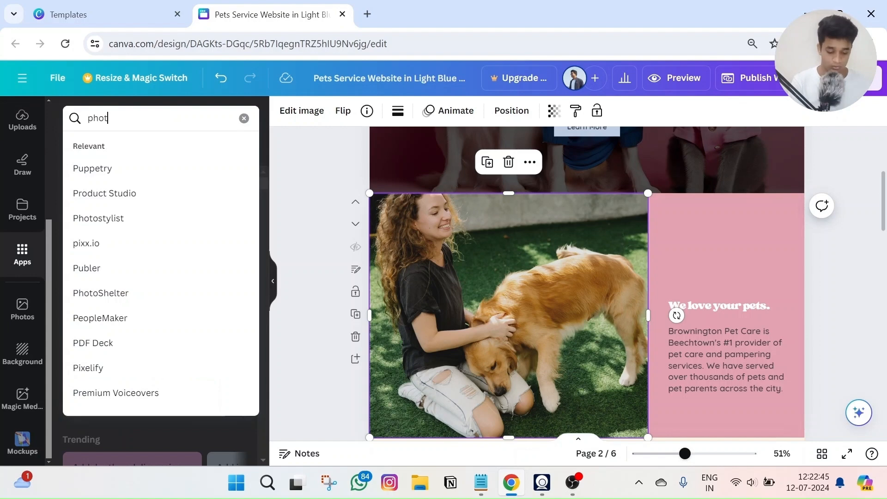
pyautogui.write('os')
pyautogui.press('Return')
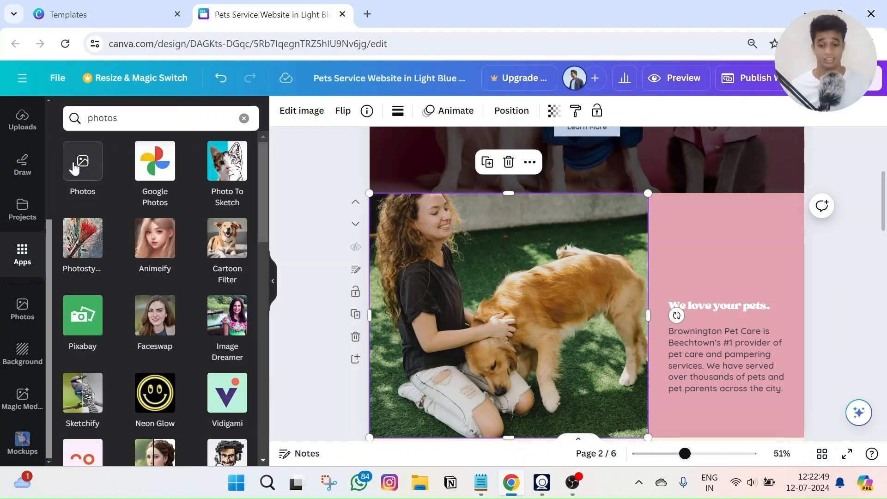
pyautogui.click(74, 169)
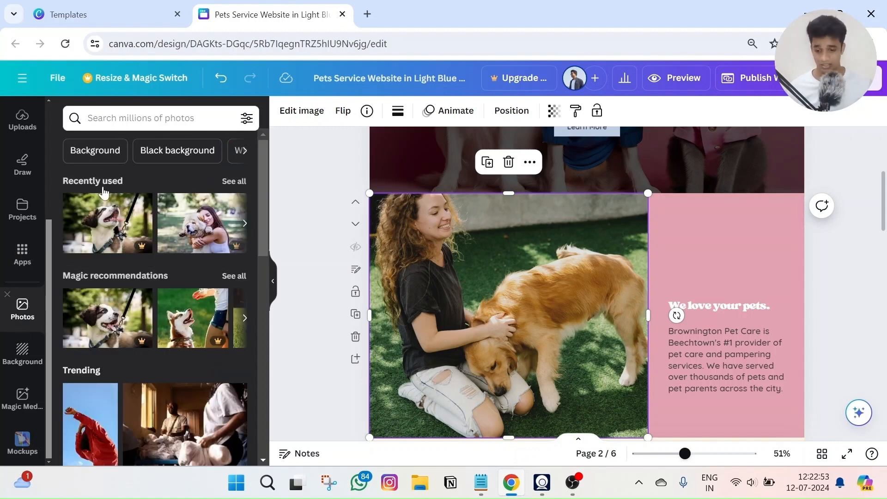
# Step: Search the photo library for "dog care" and replace the second page's photo with the long-eared brown dog being groomed
pyautogui.click(139, 118)
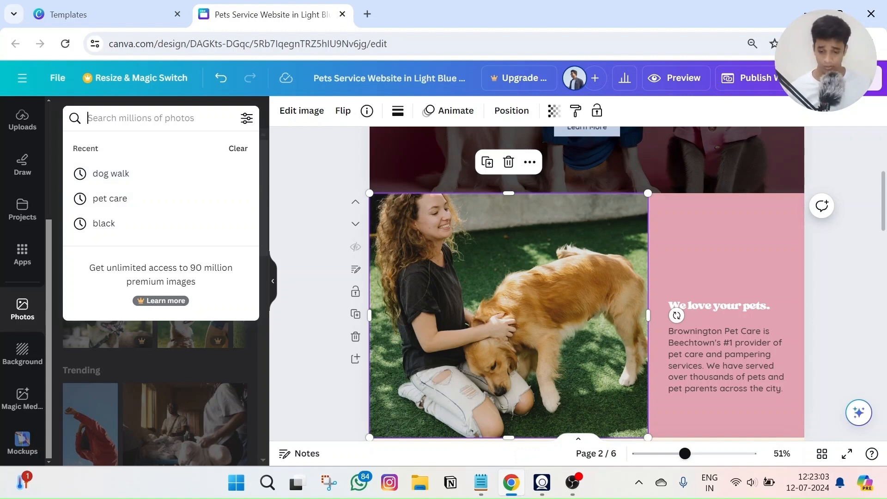
pyautogui.press('Escape')
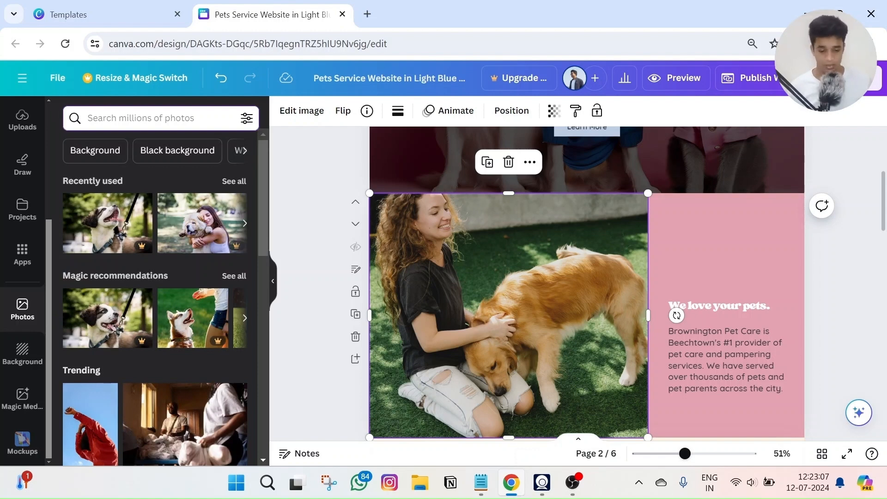
pyautogui.write('dog care')
pyautogui.press('Return')
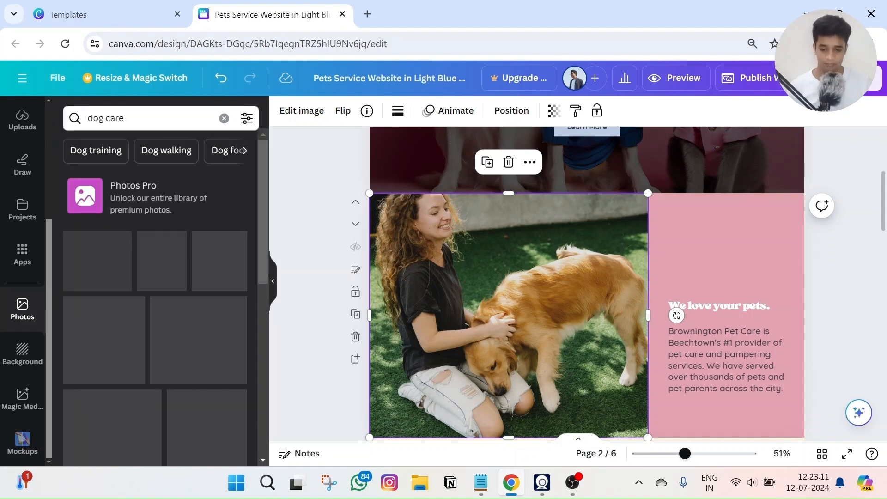
pyautogui.scroll(-5, 150, 269)
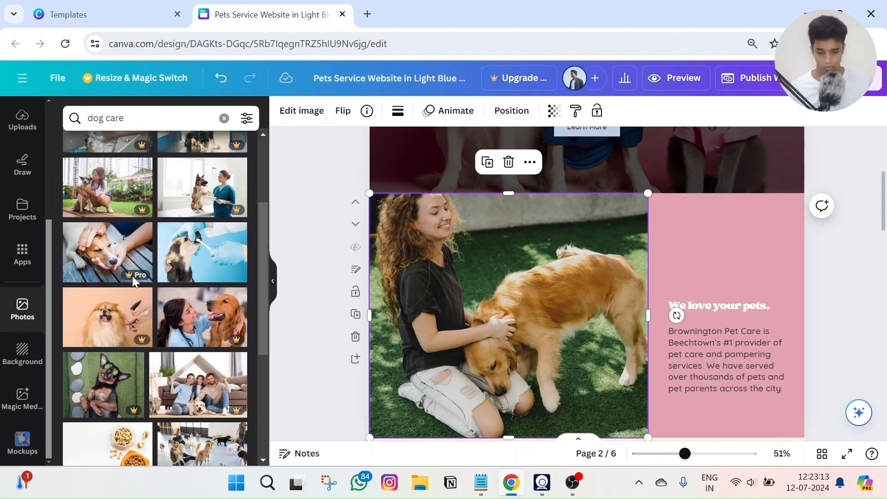
pyautogui.scroll(-6, 150, 267)
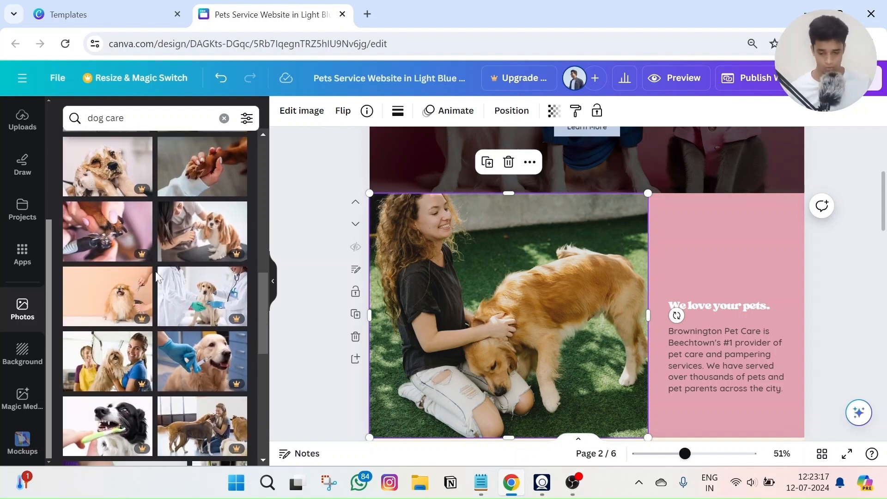
pyautogui.scroll(-5, 157, 277)
pyautogui.moveTo(217, 286); pyautogui.dragTo(451, 308)
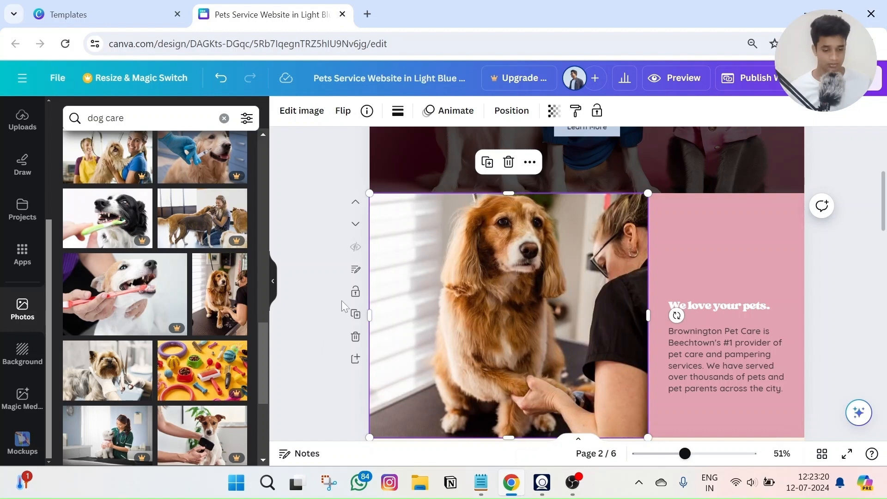
# Step: Try the terrier-and-scissors photo in the second page's image frame, and put the brown dog grooming photo back
pyautogui.click(850, 257)
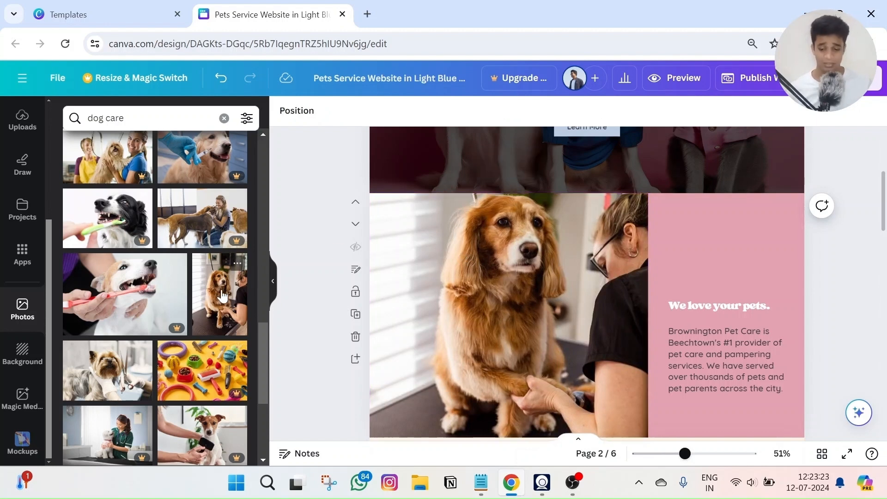
pyautogui.scroll(-2, 473, 311)
pyautogui.moveTo(118, 367); pyautogui.dragTo(456, 269)
pyautogui.scroll(2, 586, 262)
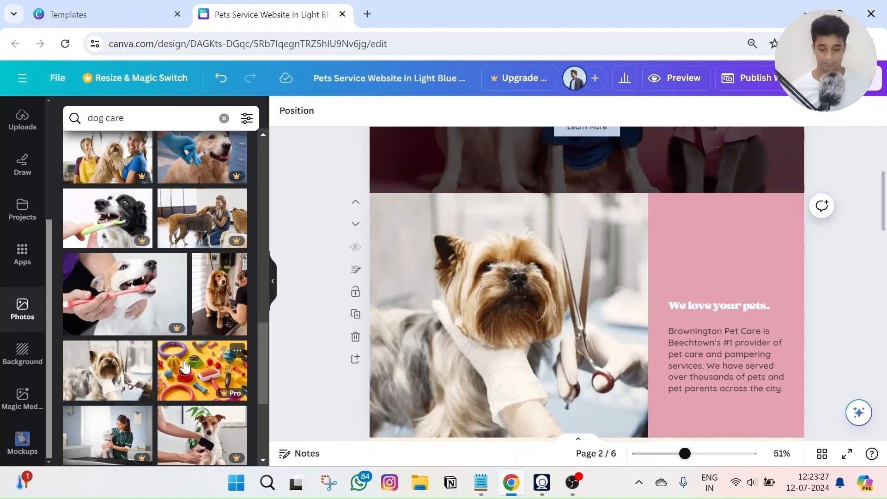
pyautogui.scroll(-5, 199, 356)
pyautogui.scroll(2, 168, 352)
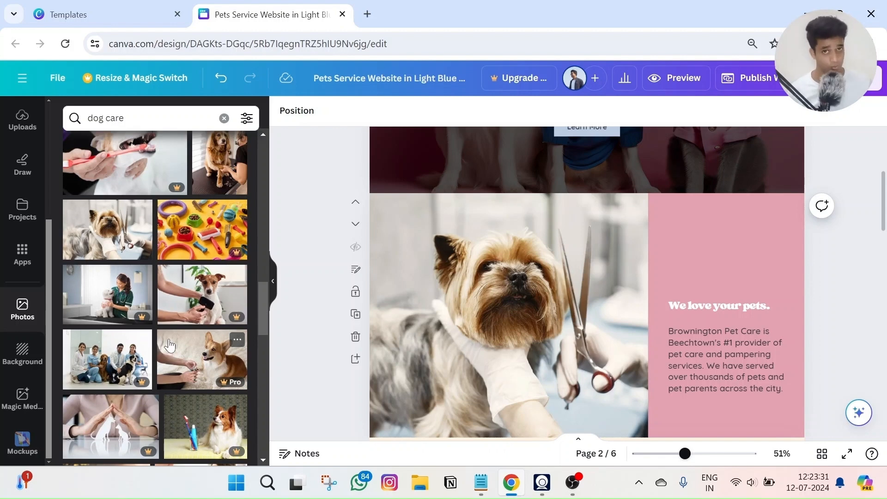
pyautogui.scroll(3, 176, 333)
pyautogui.moveTo(219, 291); pyautogui.dragTo(386, 297)
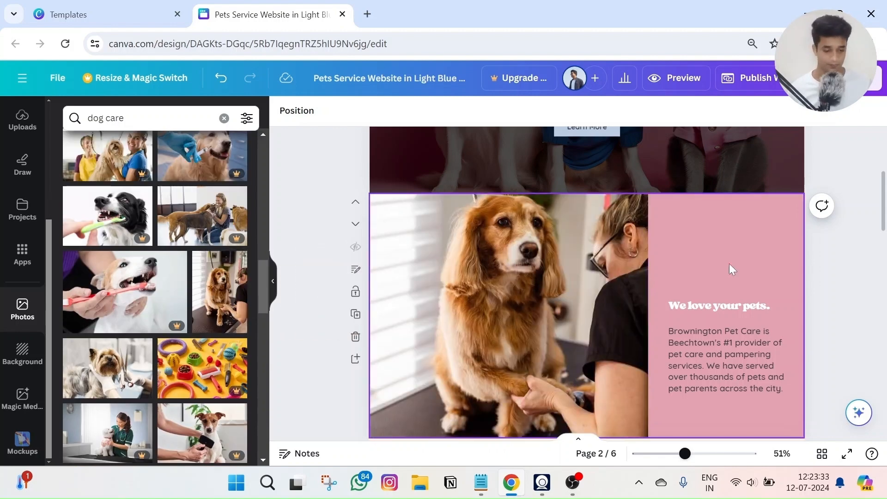
pyautogui.scroll(-2, 762, 264)
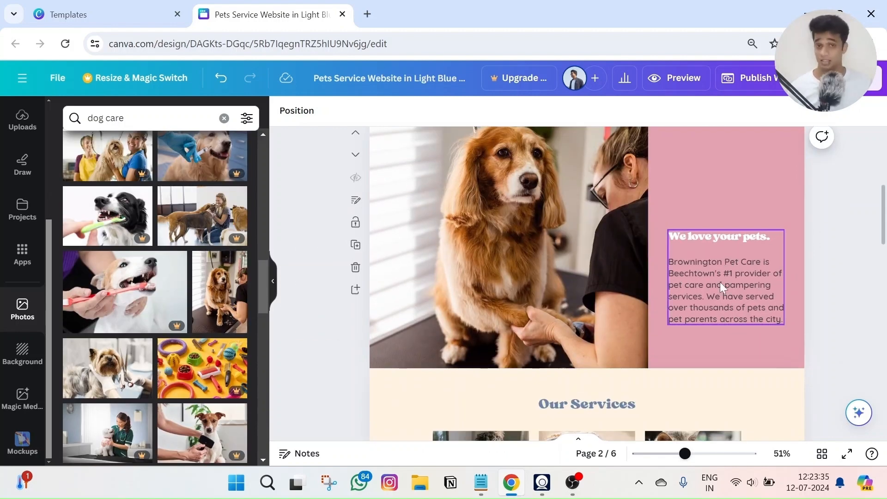
pyautogui.click(722, 262)
pyautogui.tripleClick(717, 289)
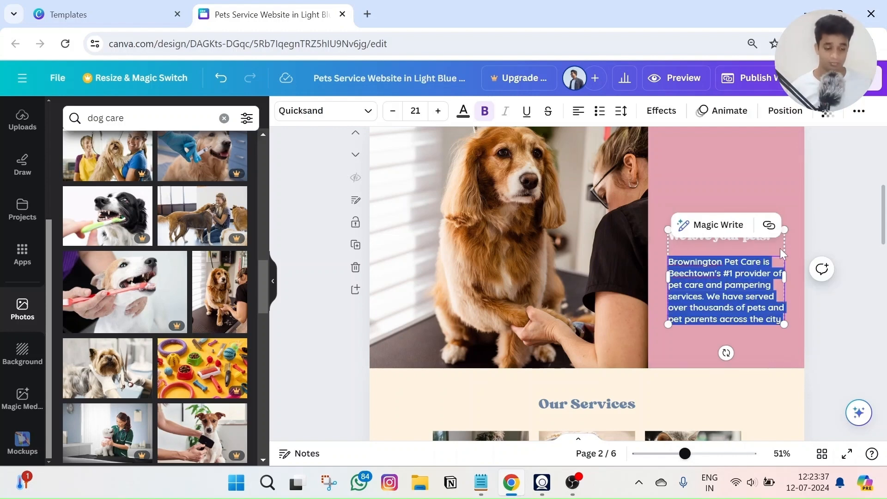
pyautogui.click(830, 216)
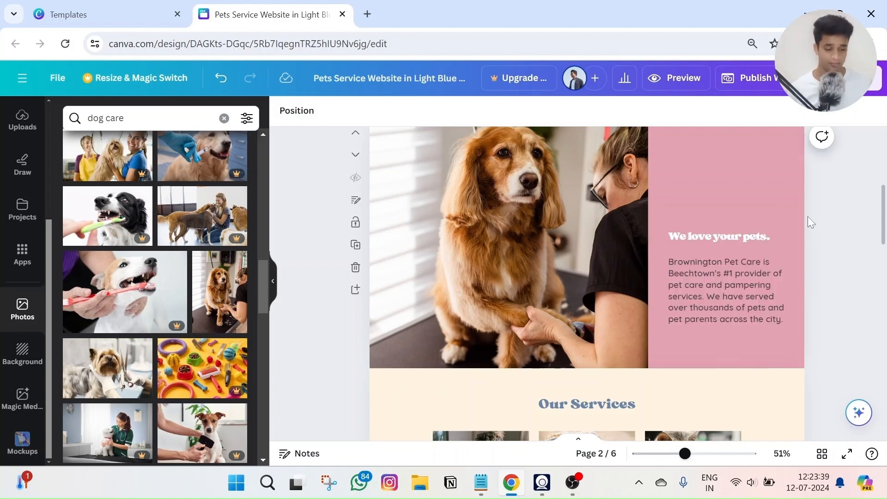
# Step: Change the background of the "Our Services" page to the pink document colour
pyautogui.scroll(-2, 807, 216)
pyautogui.scroll(3, 807, 216)
pyautogui.scroll(-5, 801, 213)
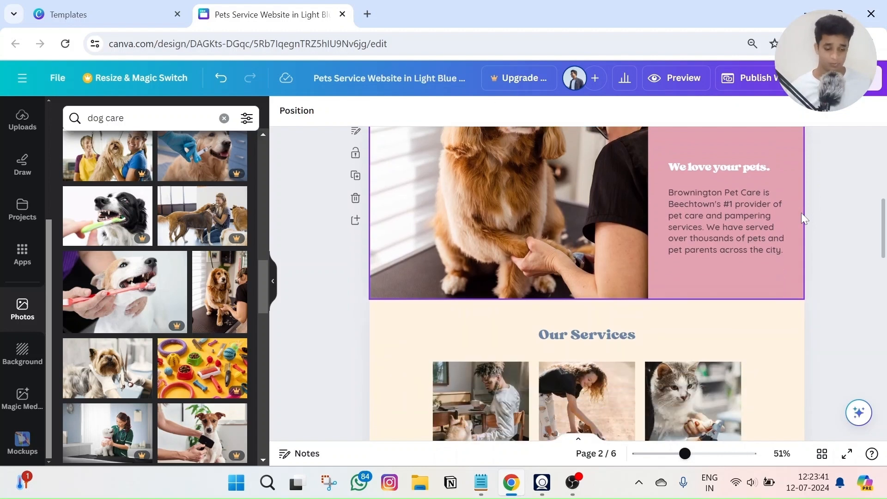
pyautogui.scroll(-2, 779, 274)
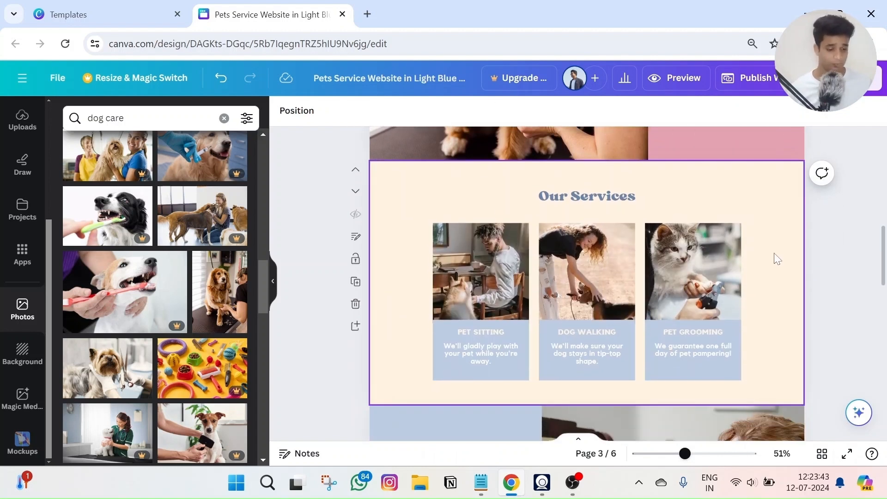
pyautogui.click(777, 259)
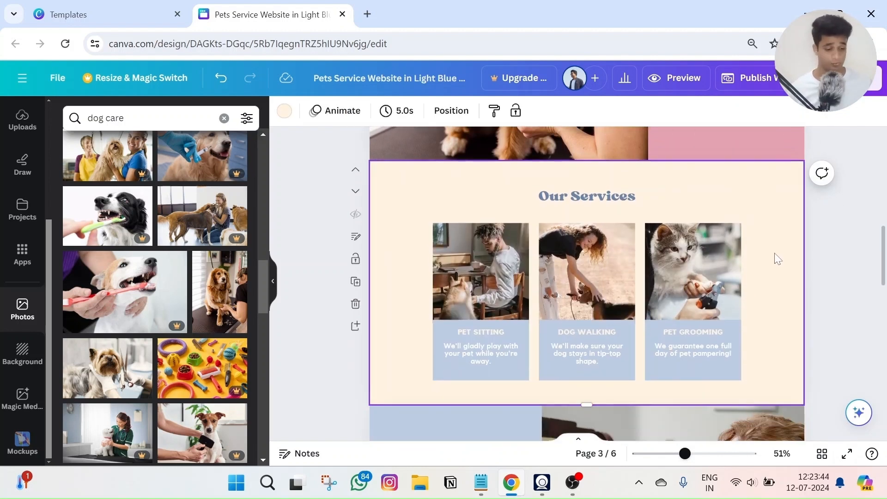
pyautogui.click(284, 111)
pyautogui.click(237, 186)
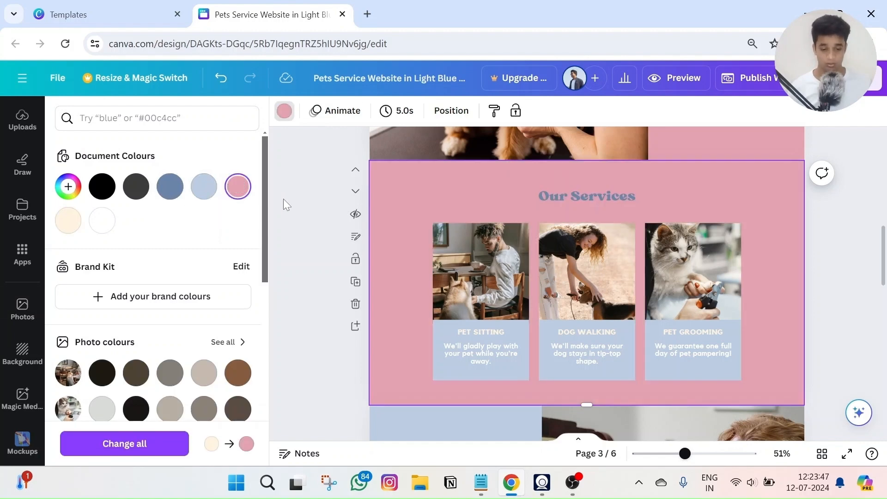
pyautogui.click(308, 194)
# Step: Recolour the "Our Services" heading to white
pyautogui.click(576, 194)
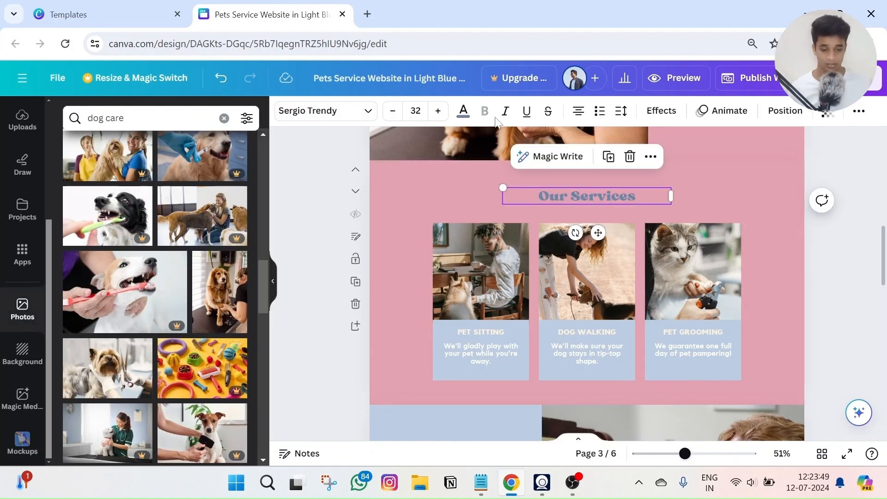
pyautogui.click(472, 119)
pyautogui.click(102, 221)
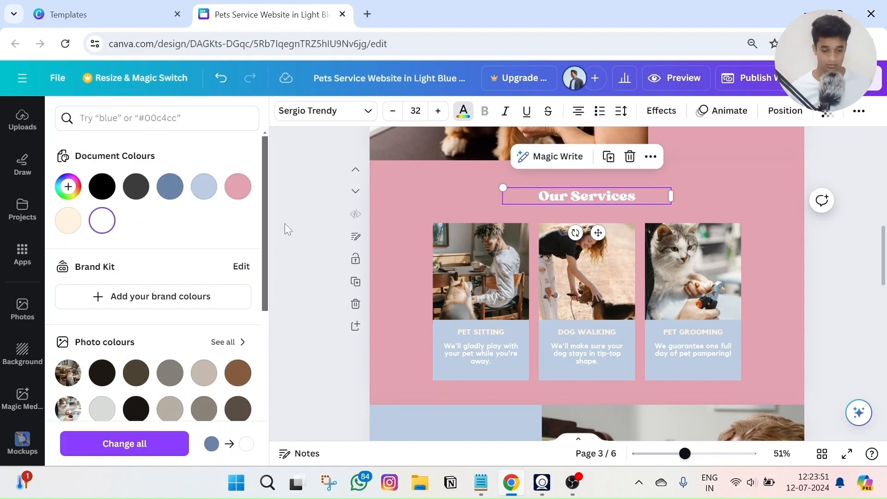
pyautogui.click(295, 214)
# Step: Replace the cat photo on the Pet Grooming card with the terrier-and-scissors photo from the "dog care" results
pyautogui.scroll(-3, 478, 254)
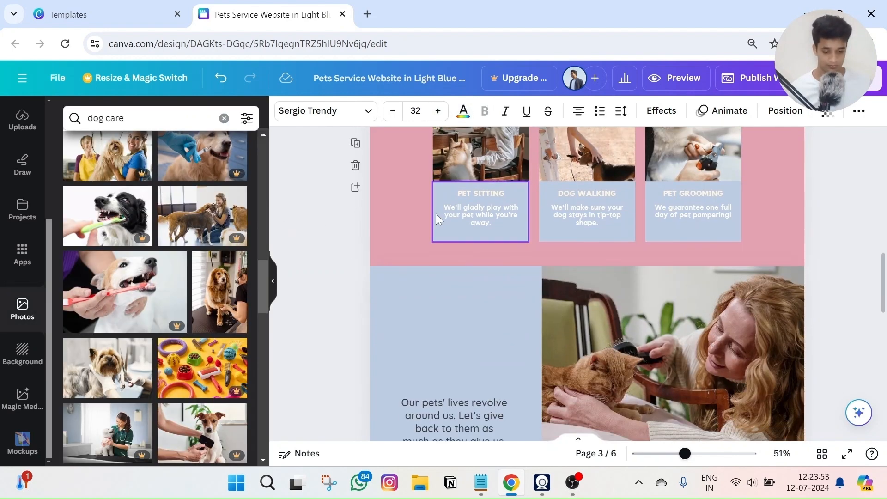
pyautogui.scroll(2, 442, 216)
pyautogui.click(472, 202)
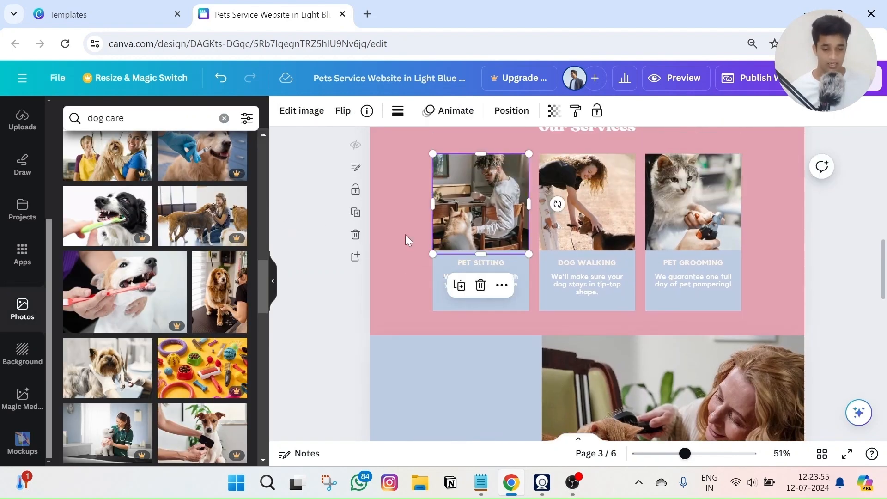
pyautogui.scroll(3, 136, 259)
pyautogui.click(121, 118)
pyautogui.hotkey('ctrl', 'a')
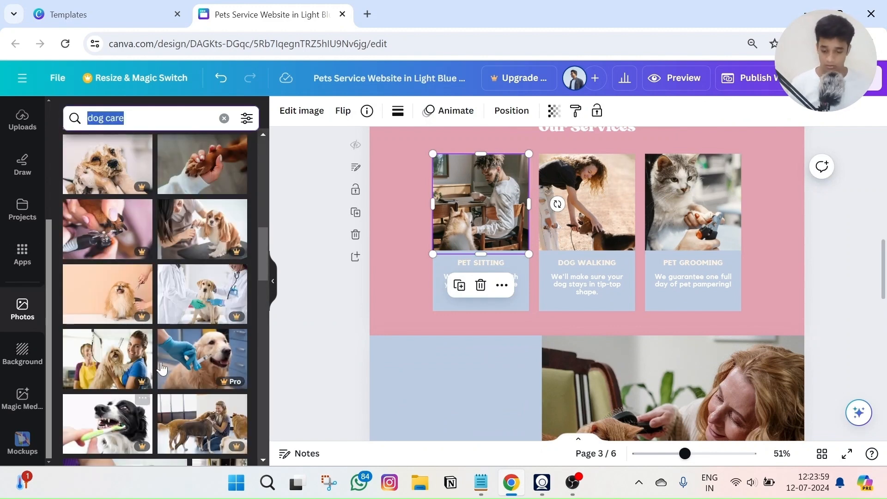
pyautogui.scroll(-3, 197, 330)
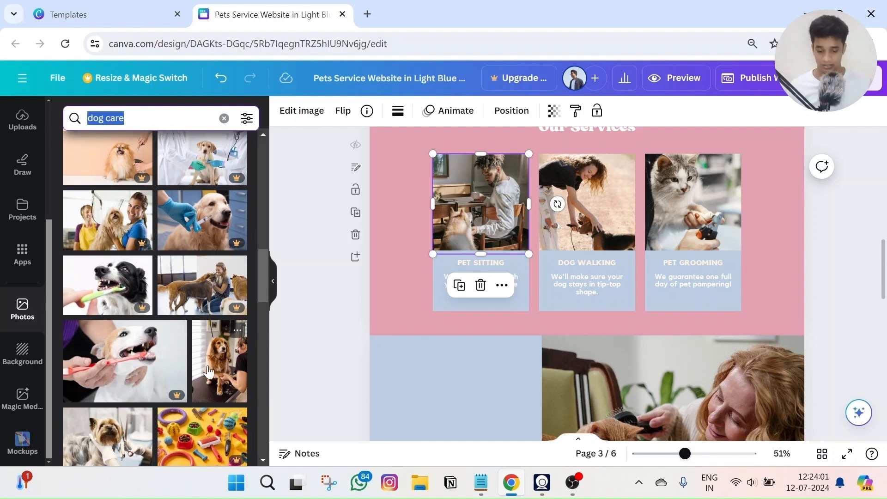
pyautogui.scroll(3, 376, 329)
pyautogui.scroll(-5, 157, 323)
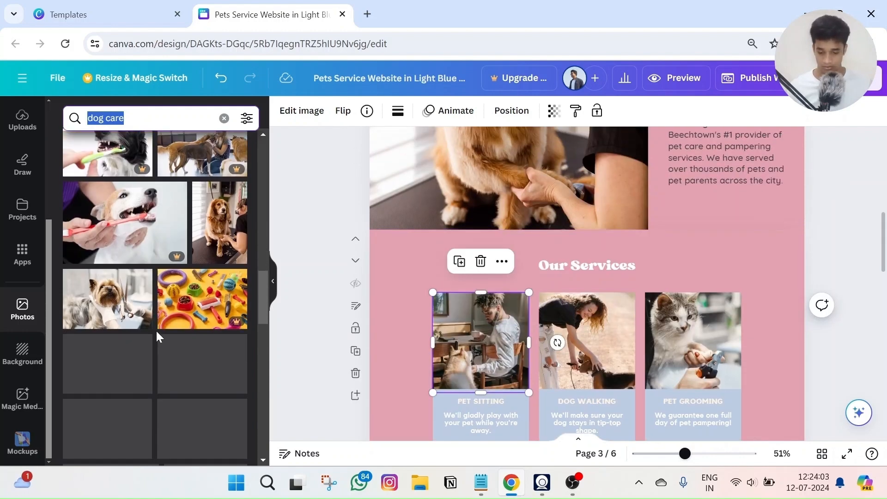
pyautogui.moveTo(107, 161); pyautogui.dragTo(681, 349)
# Step: Try the uploaded photo of four pets on a pink background on the Pet Grooming card, and undo the replacement
pyautogui.scroll(-3, 827, 302)
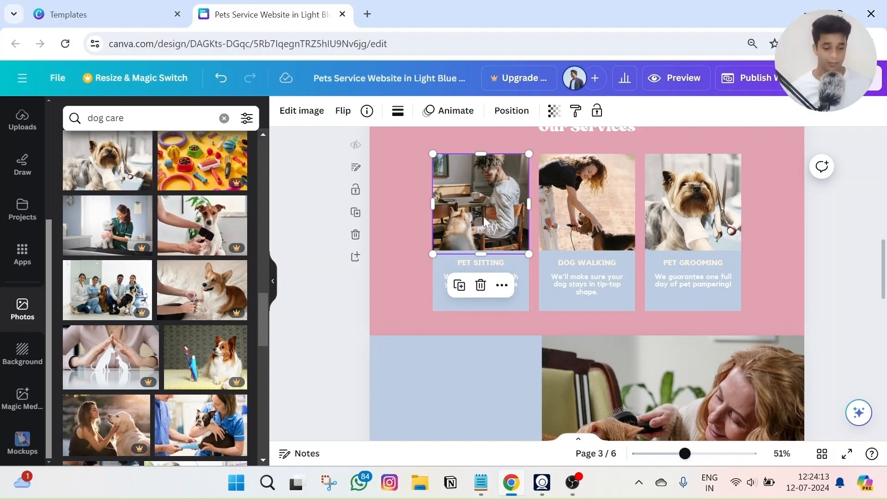
pyautogui.scroll(3, 171, 273)
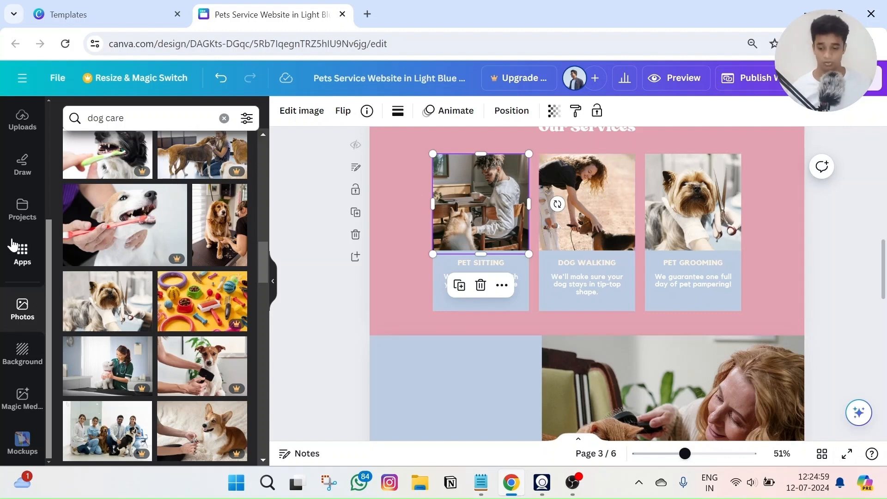
pyautogui.scroll(3, 14, 249)
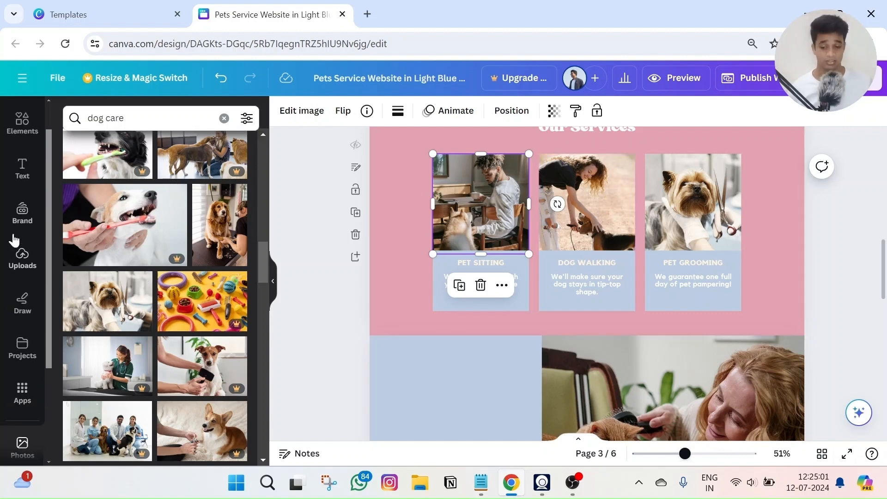
pyautogui.click(17, 265)
pyautogui.scroll(5, 105, 277)
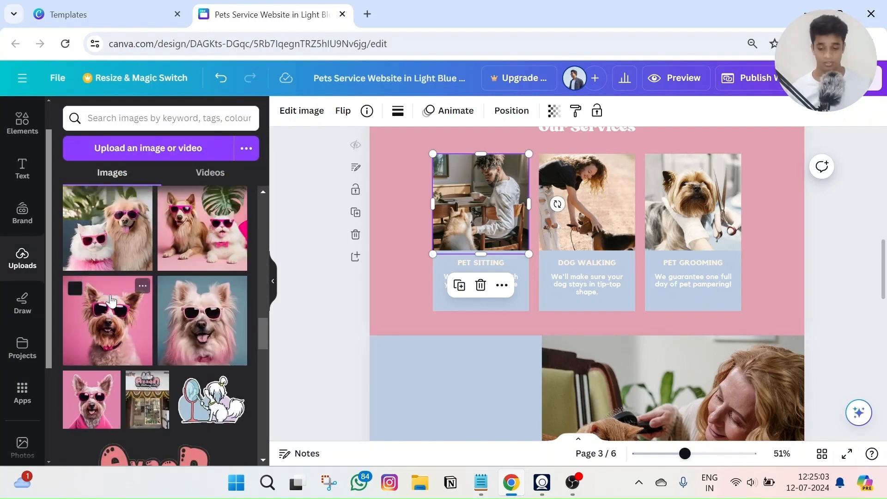
pyautogui.scroll(-5, 107, 323)
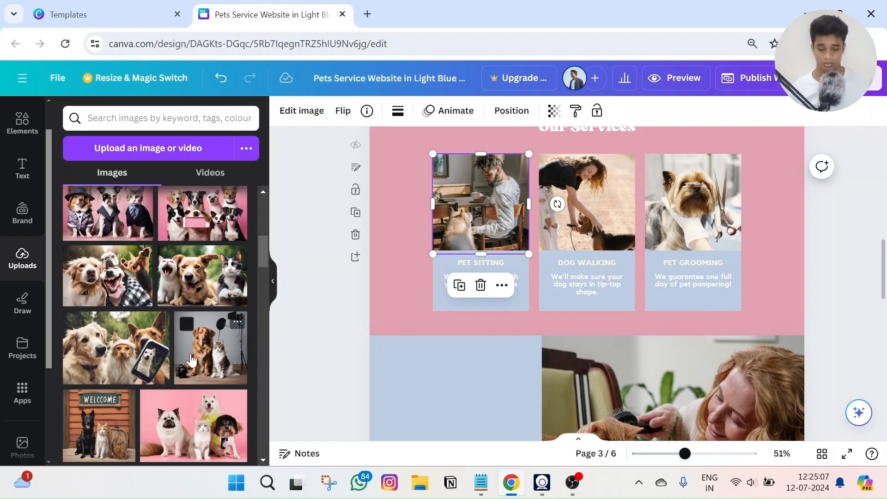
pyautogui.moveTo(188, 416); pyautogui.dragTo(667, 195)
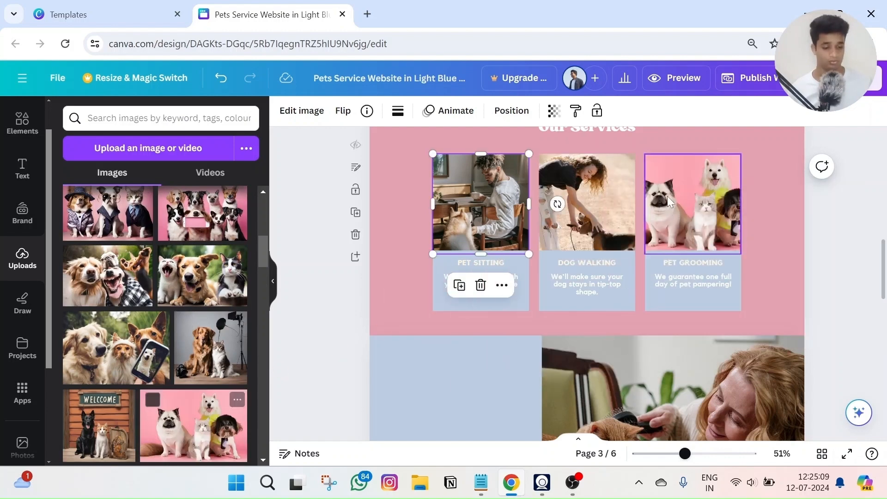
pyautogui.click(220, 78)
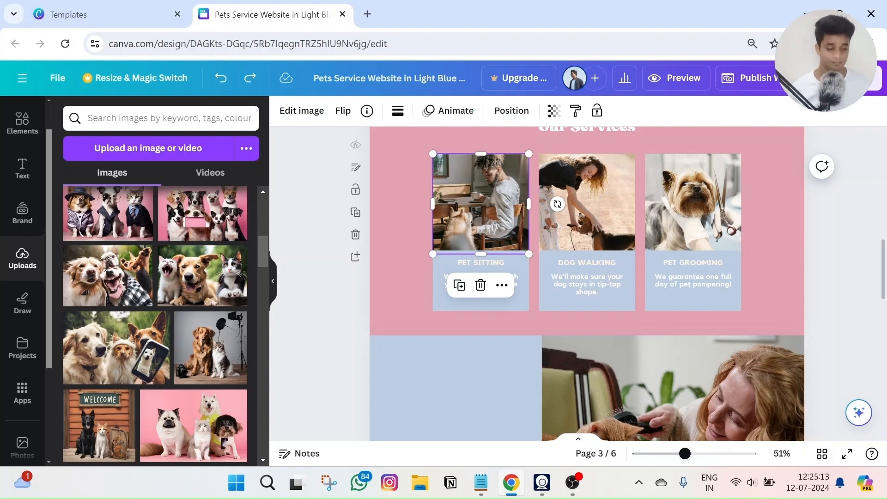
# Step: Recolour the Pet Sitting, Dog Walking and Pet Grooming card titles to white
pyautogui.click(836, 214)
pyautogui.scroll(1, 836, 214)
pyautogui.scroll(-1, 832, 212)
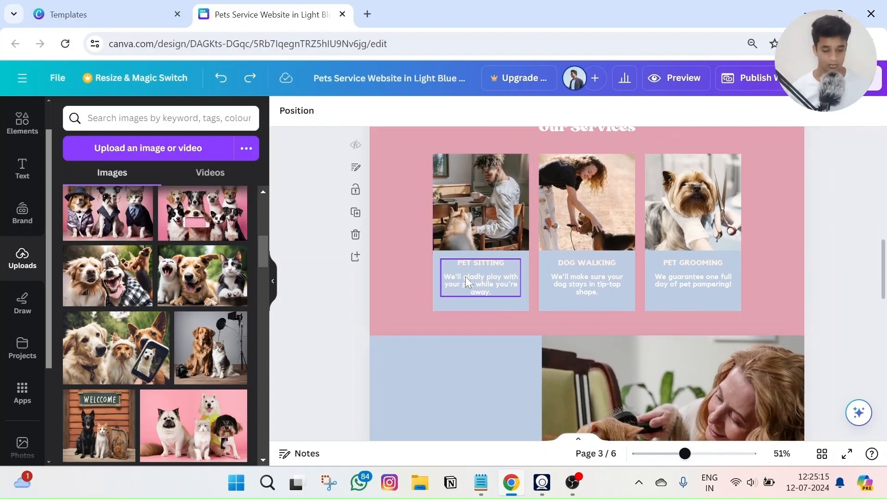
pyautogui.click(472, 255)
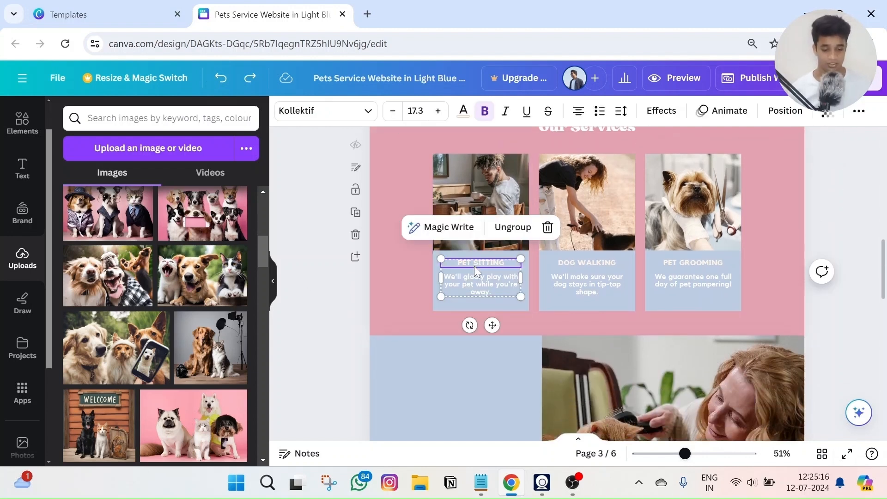
pyautogui.click(463, 114)
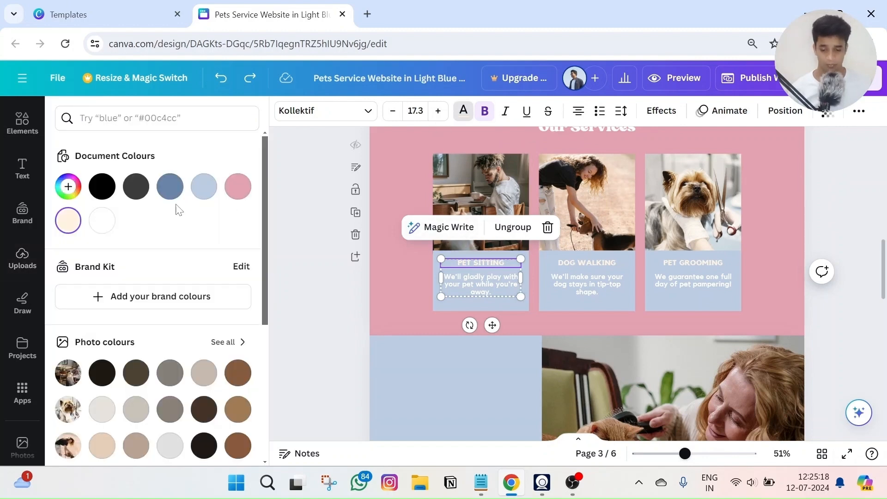
pyautogui.click(101, 220)
pyautogui.click(580, 278)
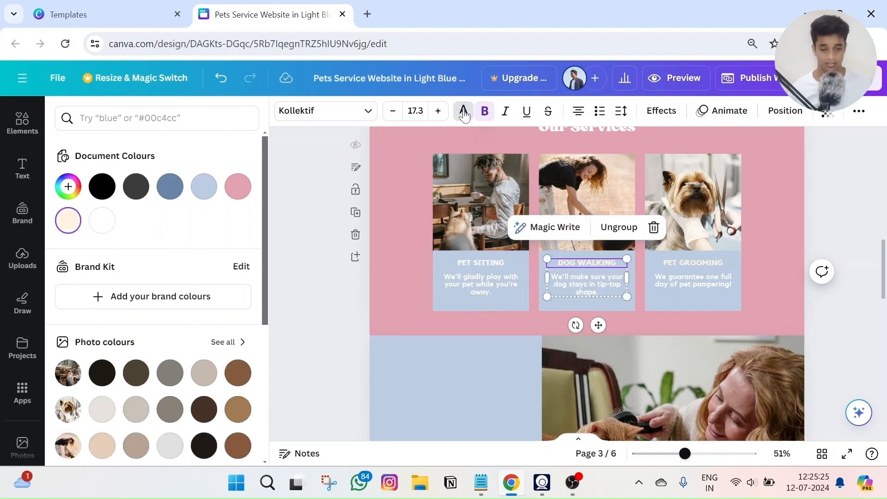
pyautogui.click(99, 224)
pyautogui.press('Tab')
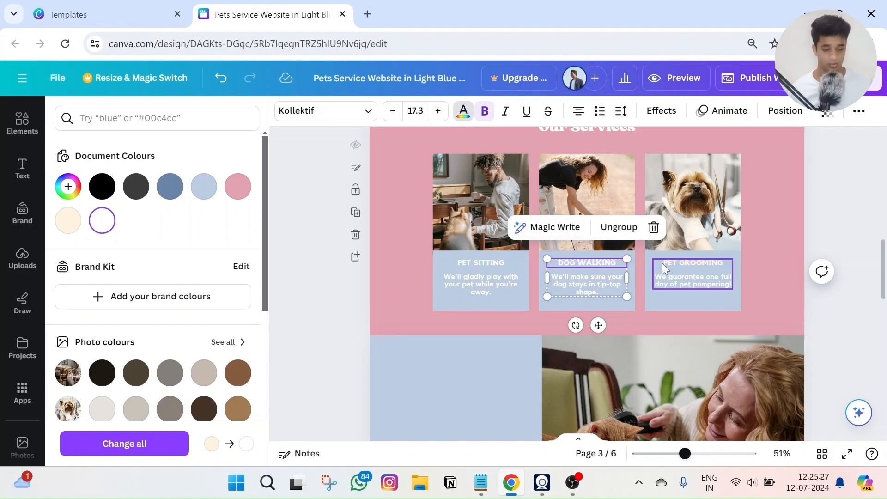
pyautogui.click(101, 227)
pyautogui.click(320, 244)
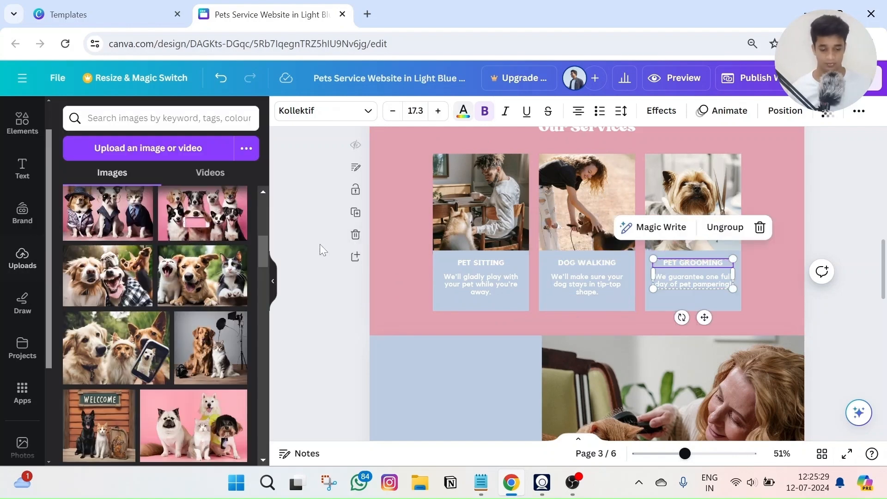
# Step: Change the background of the owner's quote page with the cat-brushing photo to the pink document colour
pyautogui.scroll(2, 323, 243)
pyautogui.scroll(-3, 322, 243)
pyautogui.scroll(8, 322, 243)
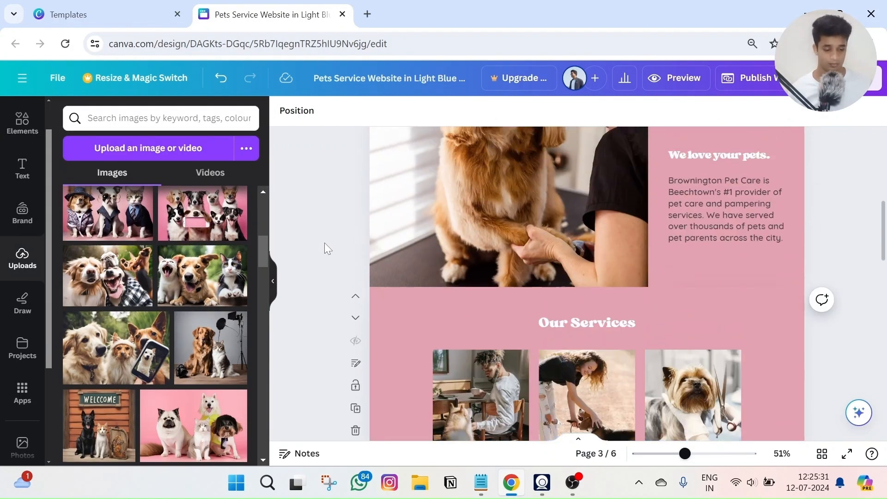
pyautogui.scroll(-5, 326, 242)
pyautogui.scroll(-10, 325, 237)
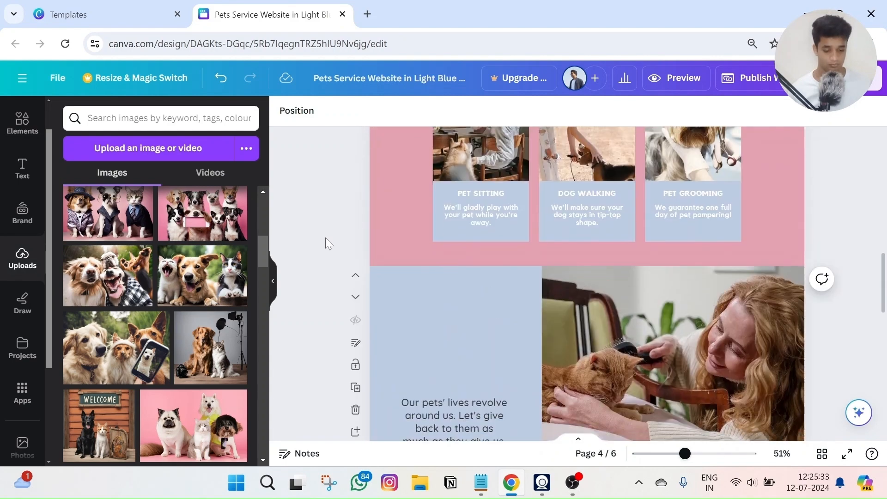
pyautogui.click(406, 189)
pyautogui.click(285, 111)
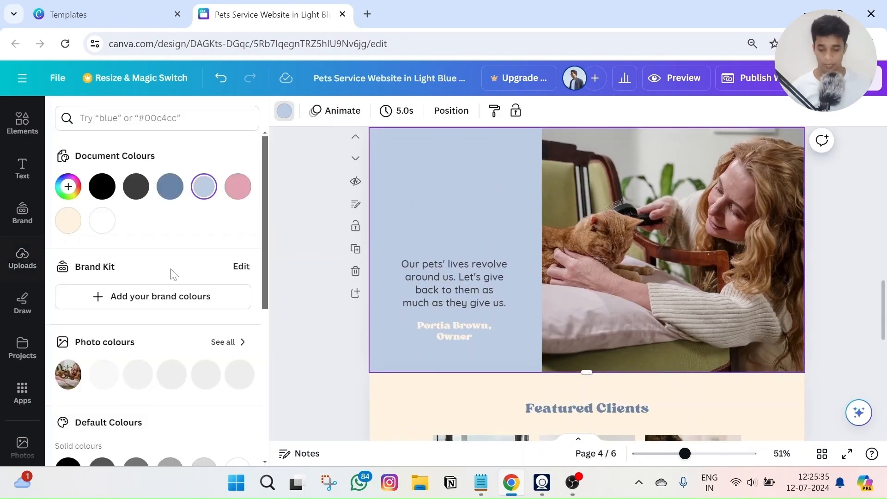
pyautogui.click(238, 186)
pyautogui.click(306, 208)
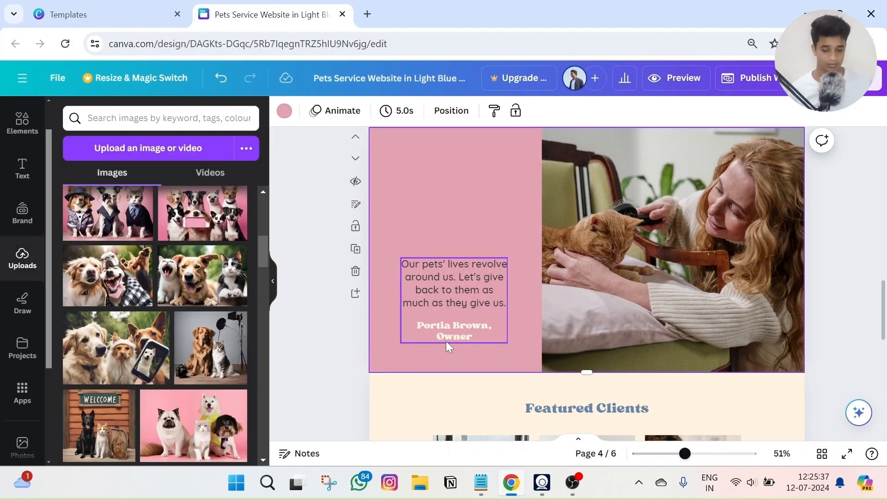
# Step: Recolour the owner's name and title below the quote to white
pyautogui.click(446, 340)
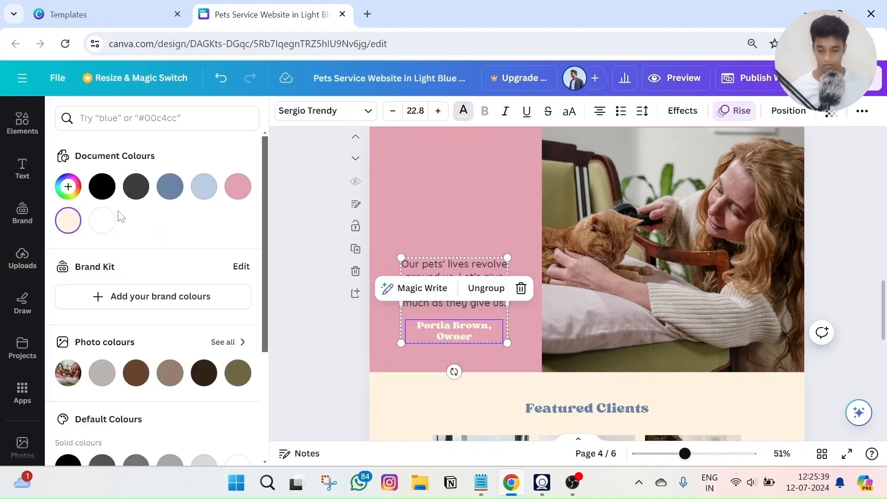
pyautogui.click(320, 238)
pyautogui.scroll(-4, 342, 212)
pyautogui.click(334, 214)
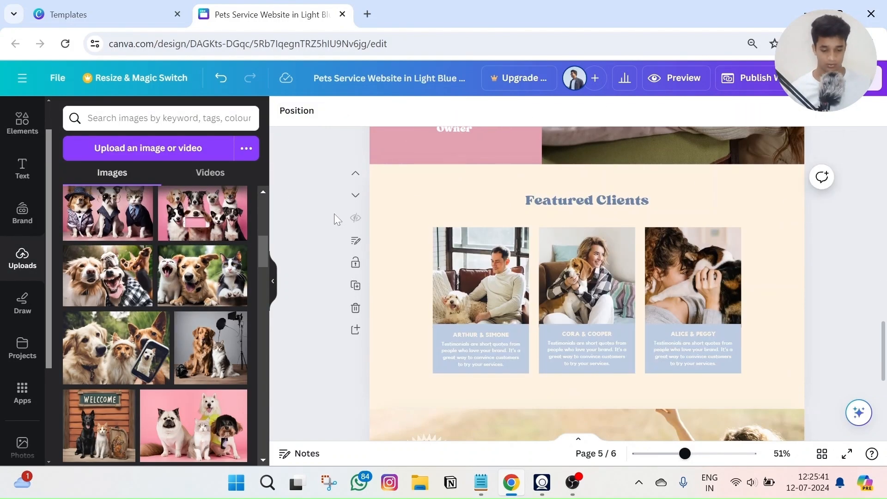
# Step: Try deleting the "Featured Clients" page, and undo the deletion
pyautogui.click(391, 224)
pyautogui.scroll(-2, 392, 222)
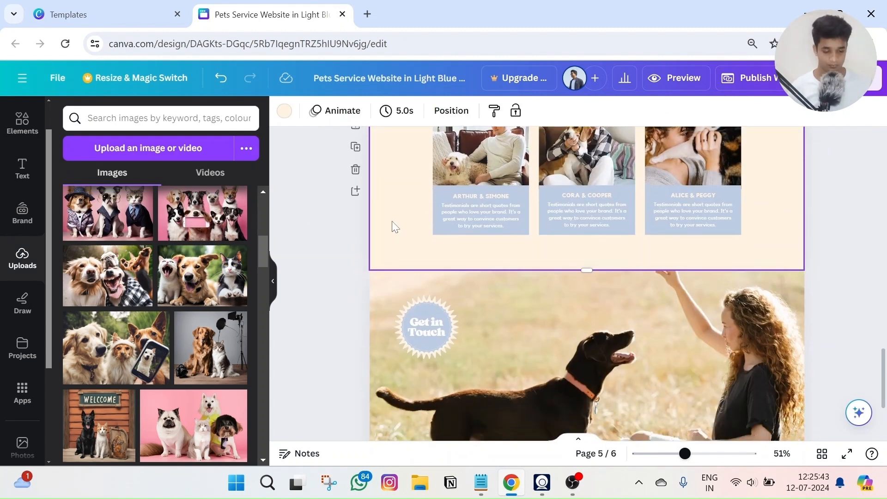
pyautogui.scroll(2, 392, 221)
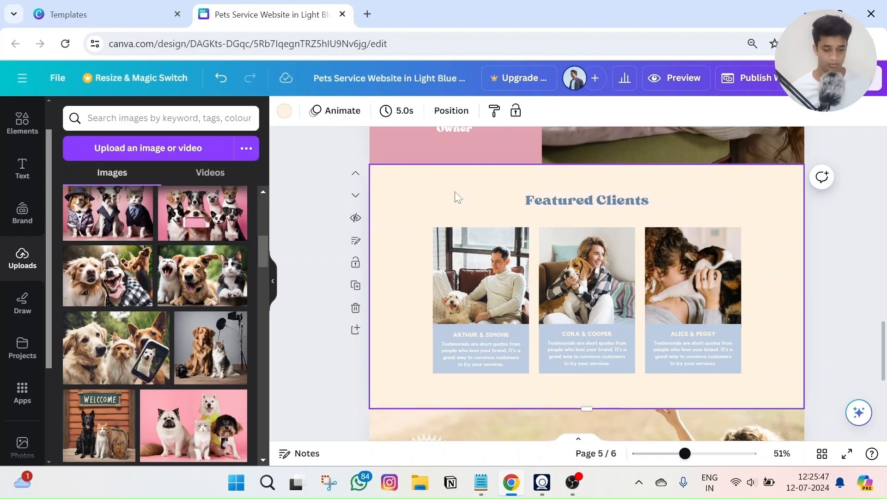
pyautogui.click(355, 308)
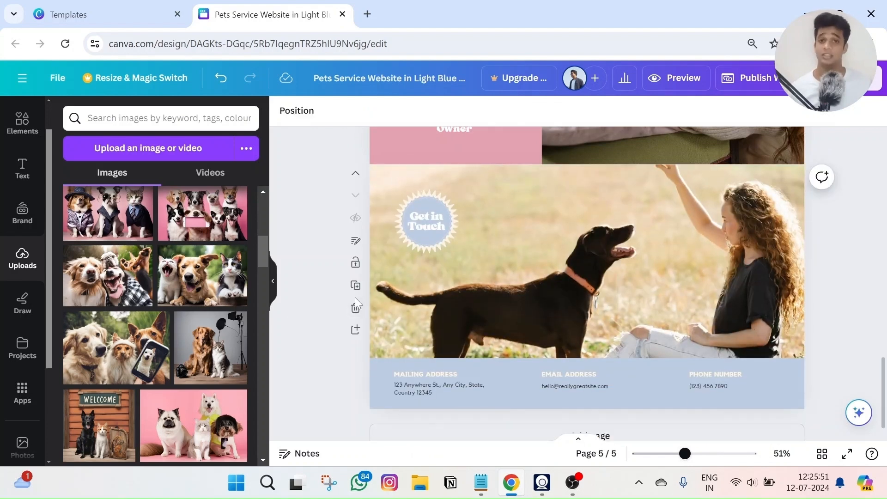
pyautogui.click(220, 83)
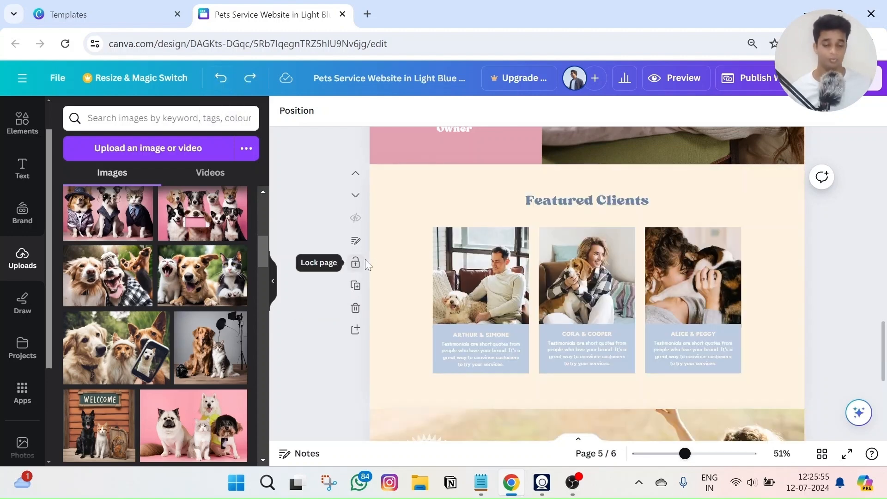
# Step: Change the background of the "Featured Clients" page to the pink document colour
pyautogui.click(396, 198)
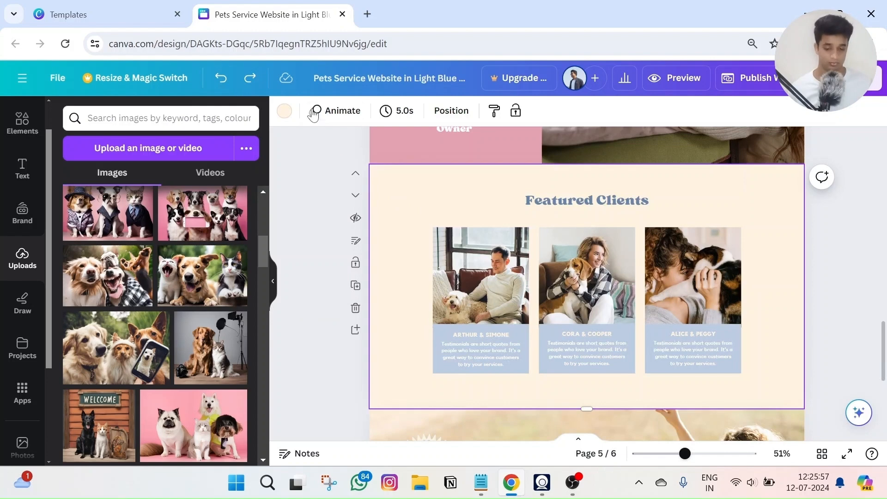
pyautogui.click(284, 110)
pyautogui.click(238, 187)
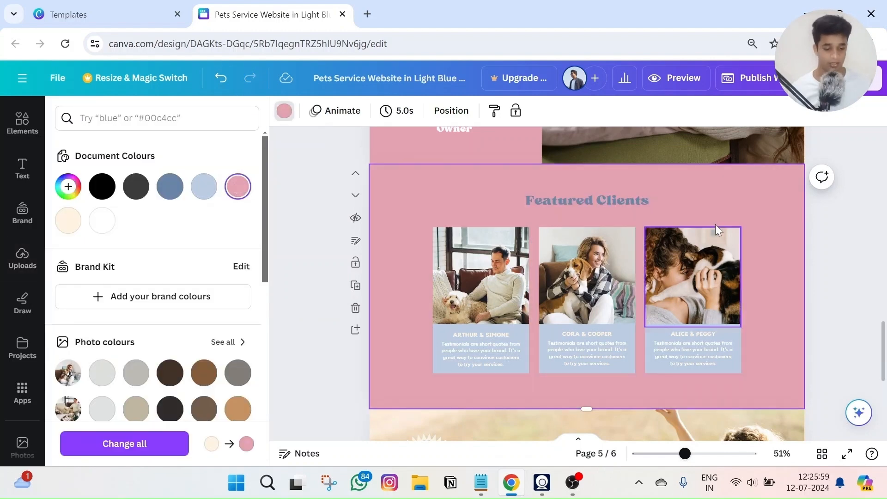
# Step: Recolour the "Featured Clients" heading to white
pyautogui.click(609, 201)
pyautogui.click(464, 110)
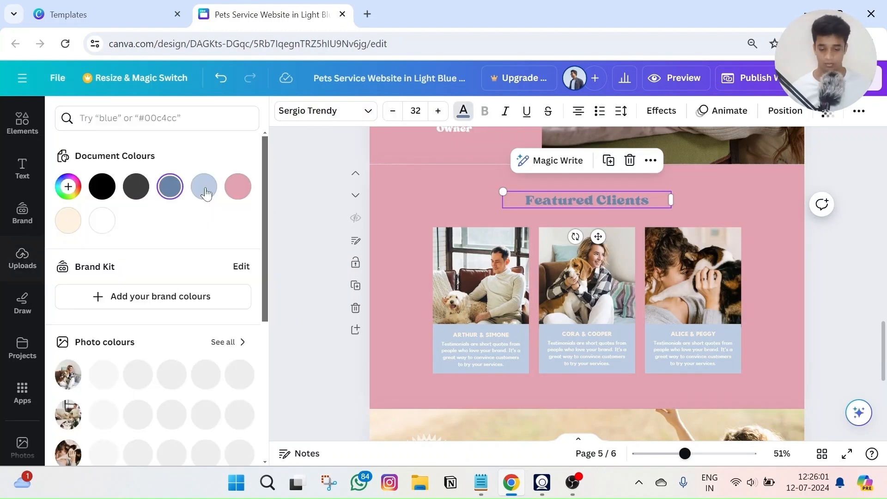
pyautogui.click(73, 222)
pyautogui.click(326, 223)
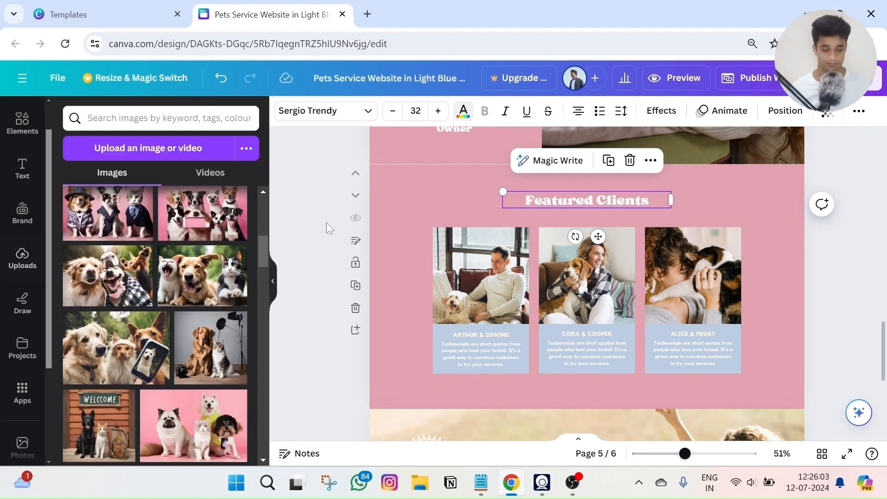
pyautogui.click(328, 221)
# Step: Review the recoloured pages from "Our Services" down to the "Get in Touch" page
pyautogui.scroll(-1, 351, 236)
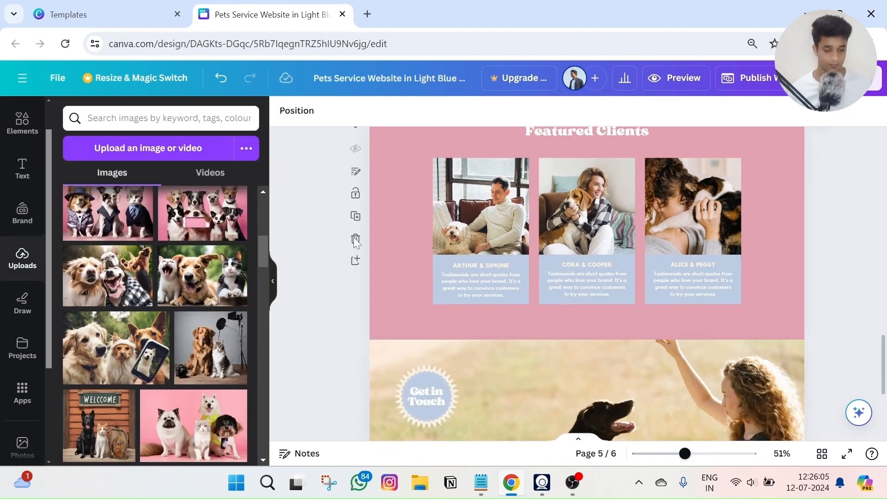
pyautogui.click(464, 218)
pyautogui.click(326, 173)
pyautogui.scroll(-3, 349, 199)
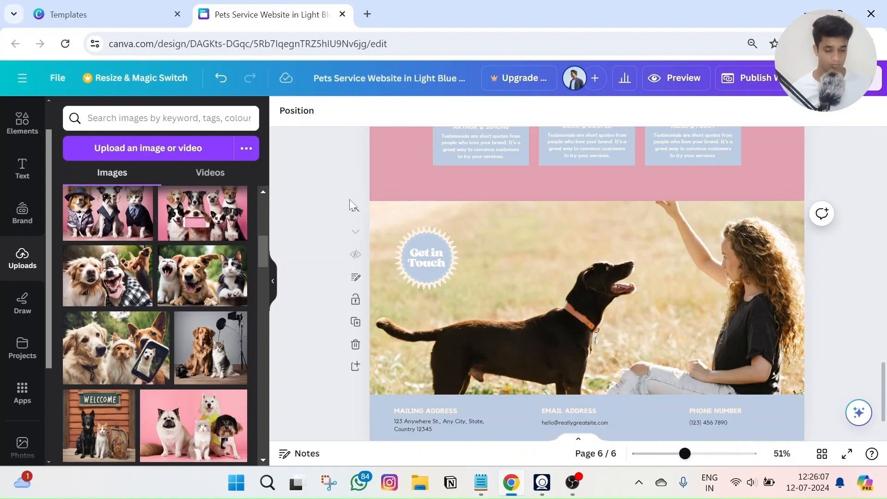
pyautogui.scroll(6, 348, 198)
pyautogui.scroll(10, 349, 198)
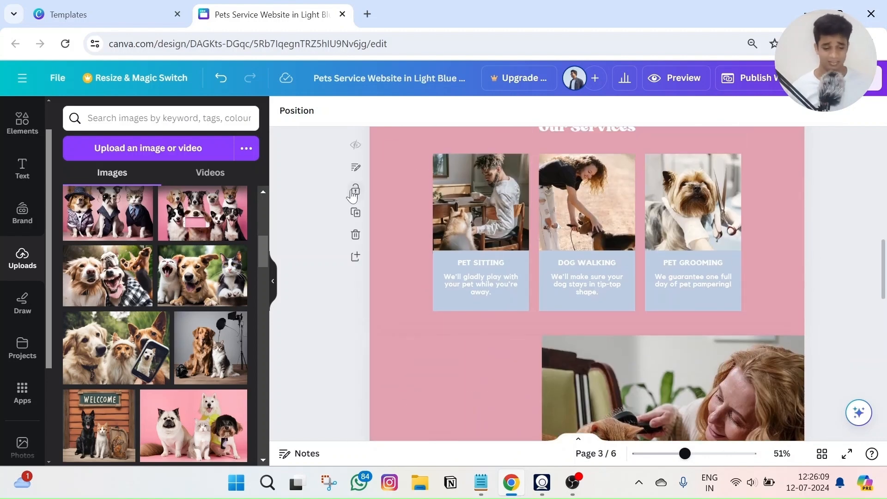
pyautogui.scroll(-10, 351, 194)
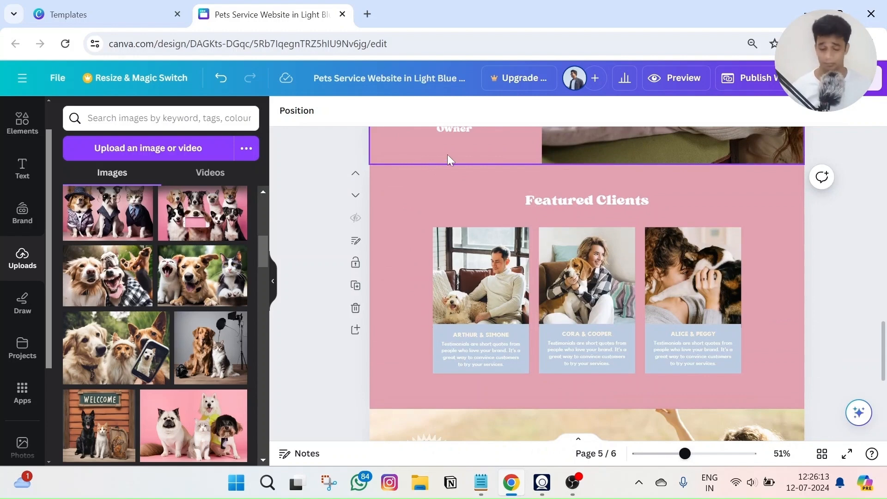
pyautogui.scroll(-3, 448, 156)
pyautogui.scroll(8, 449, 169)
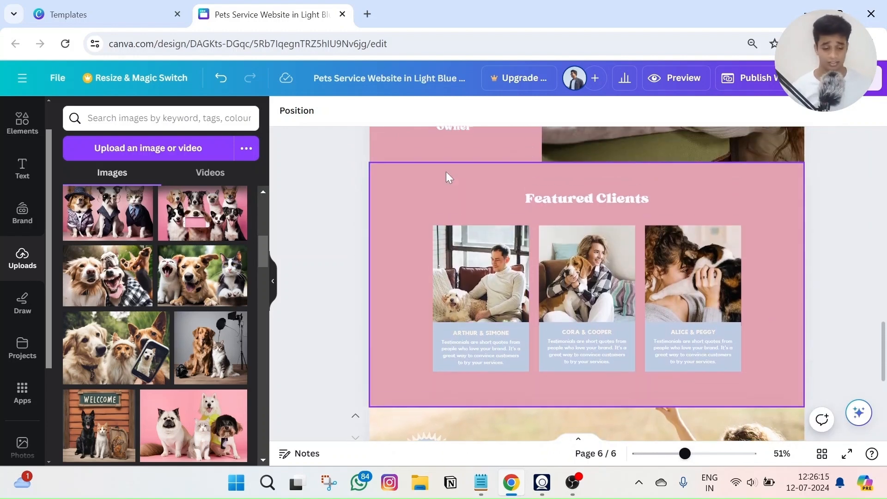
# Step: Try deleting the cat-brushing photo from the owner's quote page, and undo the deletion
pyautogui.click(628, 212)
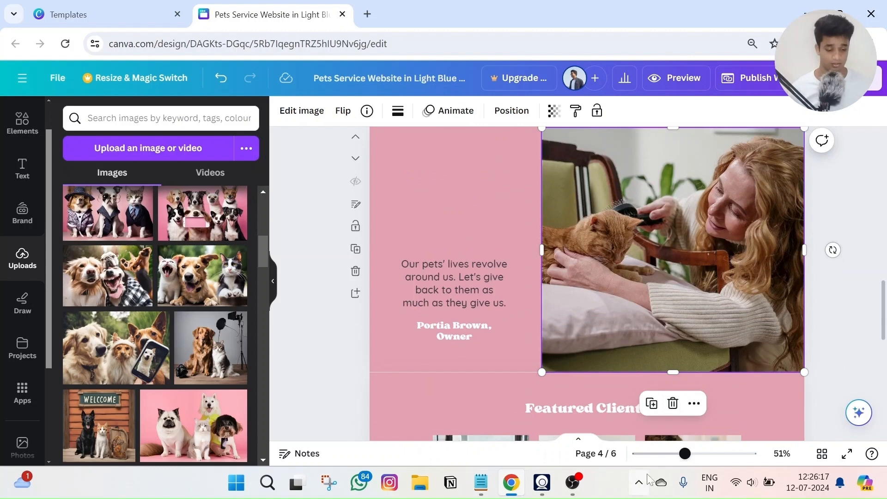
pyautogui.click(672, 404)
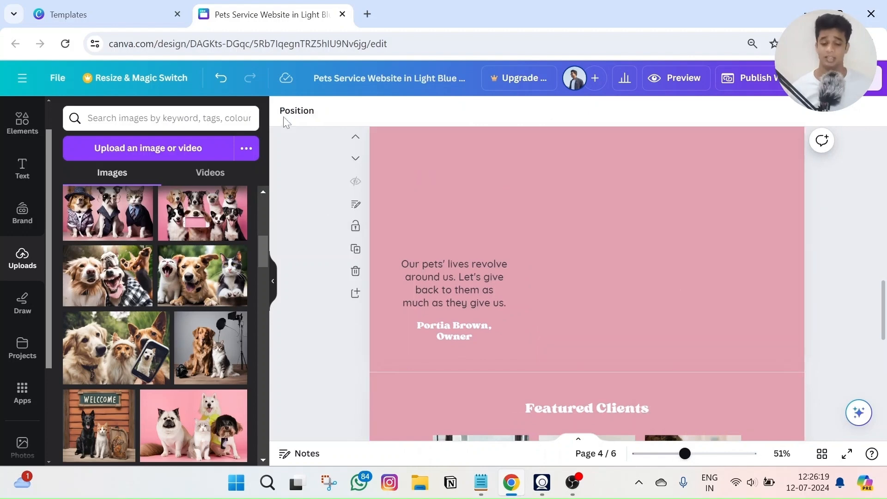
pyautogui.click(221, 78)
pyautogui.scroll(-6, 589, 283)
pyautogui.scroll(1, 577, 277)
pyautogui.scroll(-1, 544, 259)
pyautogui.scroll(1, 542, 262)
pyautogui.scroll(-2, 492, 283)
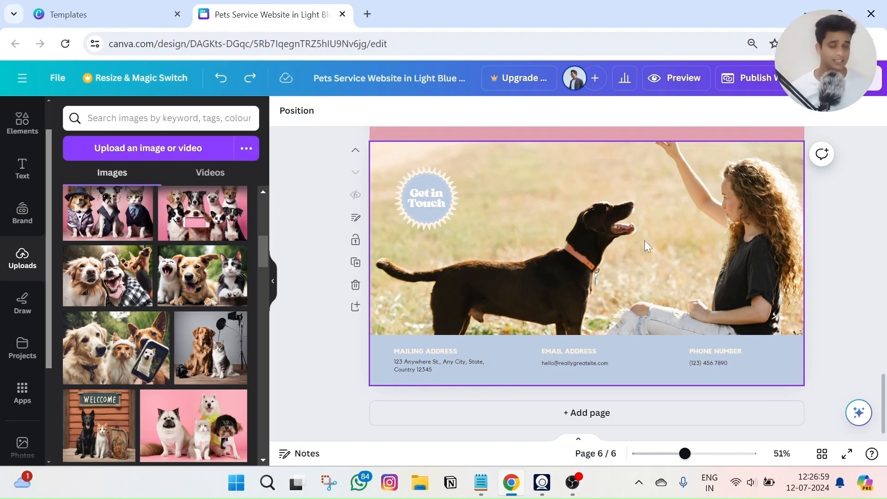
# Step: Add a blank page at the end of the site and move it above the "Get in Touch" page
pyautogui.click(581, 412)
pyautogui.scroll(5, 471, 257)
pyautogui.click(471, 257)
pyautogui.scroll(3, 475, 257)
pyautogui.scroll(-5, 461, 398)
pyautogui.scroll(2, 460, 397)
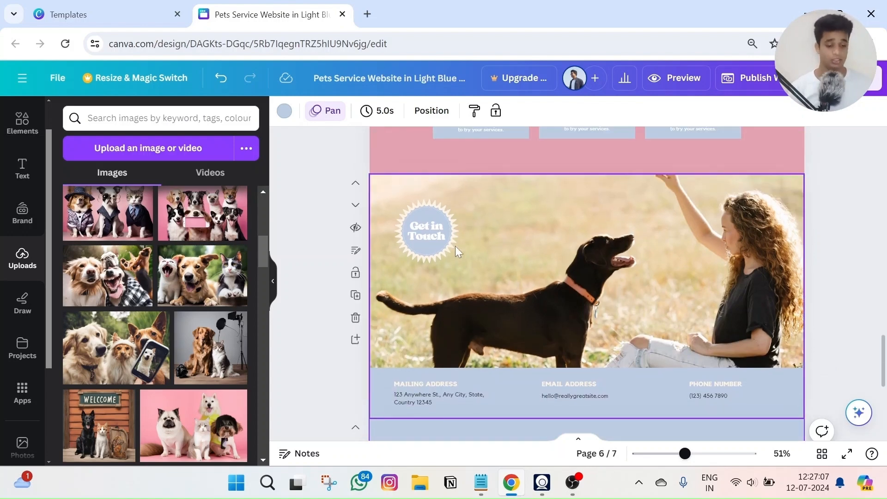
pyautogui.scroll(-5, 397, 346)
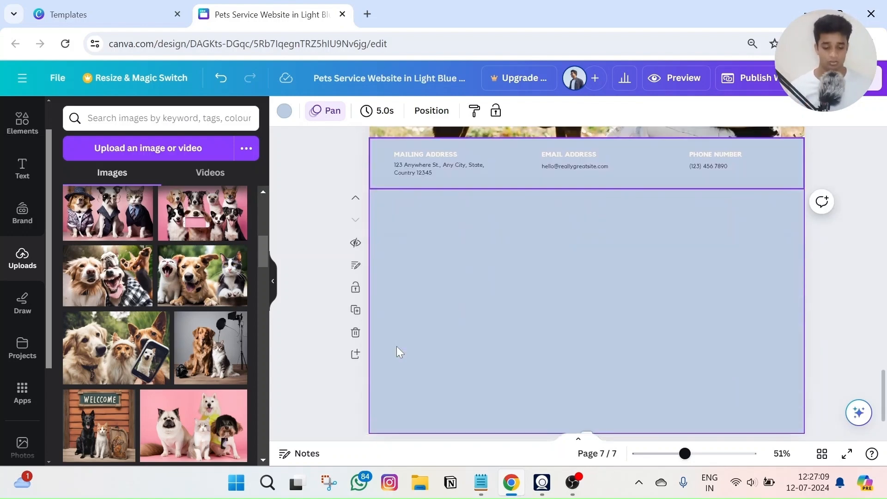
pyautogui.scroll(2, 353, 253)
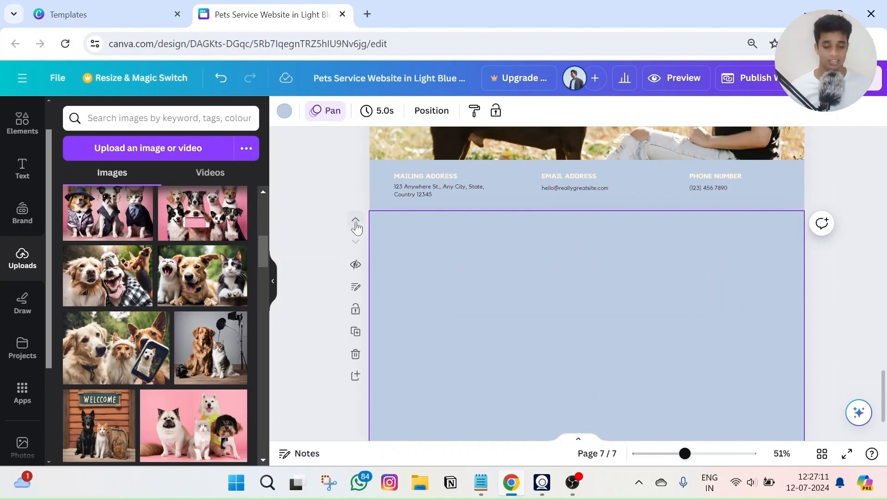
pyautogui.click(355, 222)
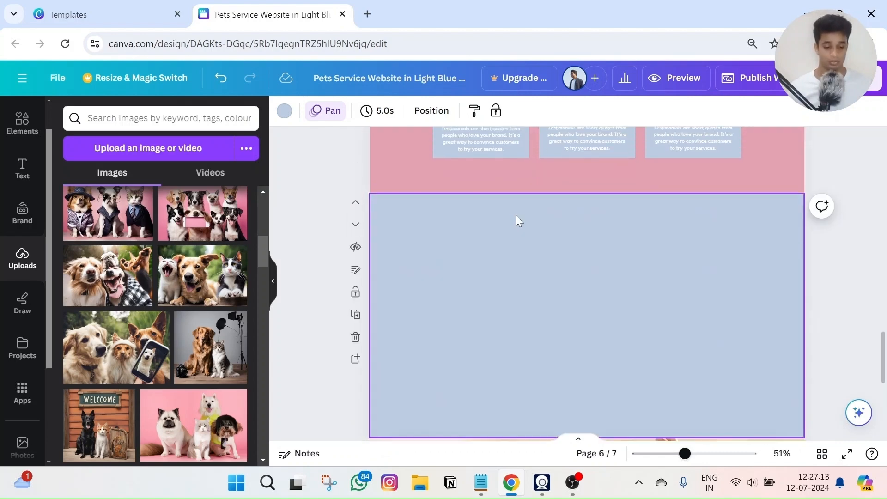
# Step: Move the blank page below the "Get in Touch" page and back above it
pyautogui.scroll(-5, 528, 278)
pyautogui.scroll(-2, 522, 323)
pyautogui.scroll(4, 511, 297)
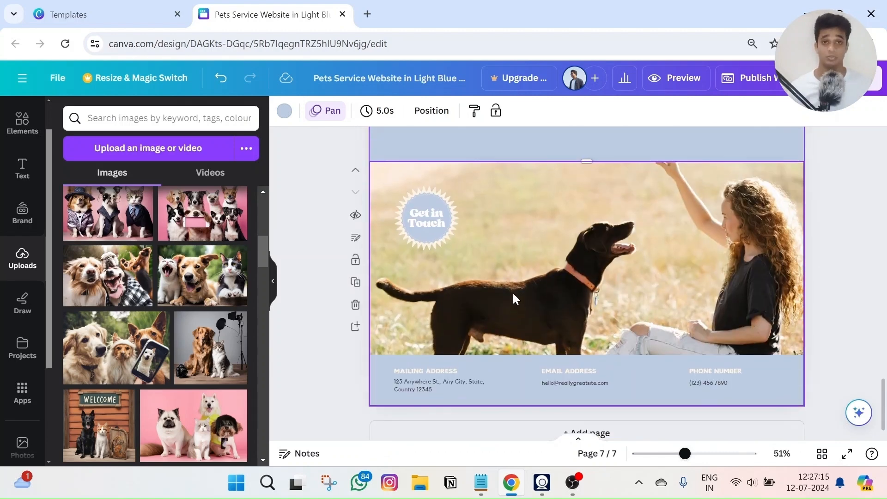
pyautogui.scroll(2, 522, 223)
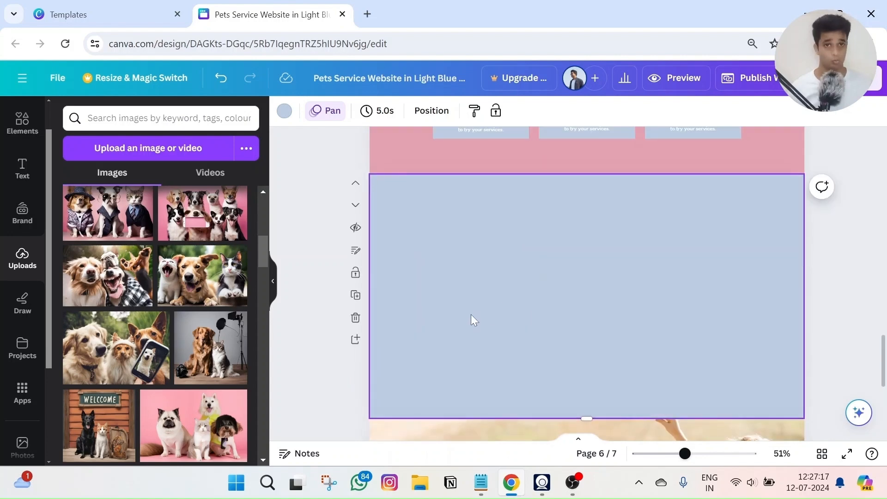
pyautogui.scroll(2, 470, 231)
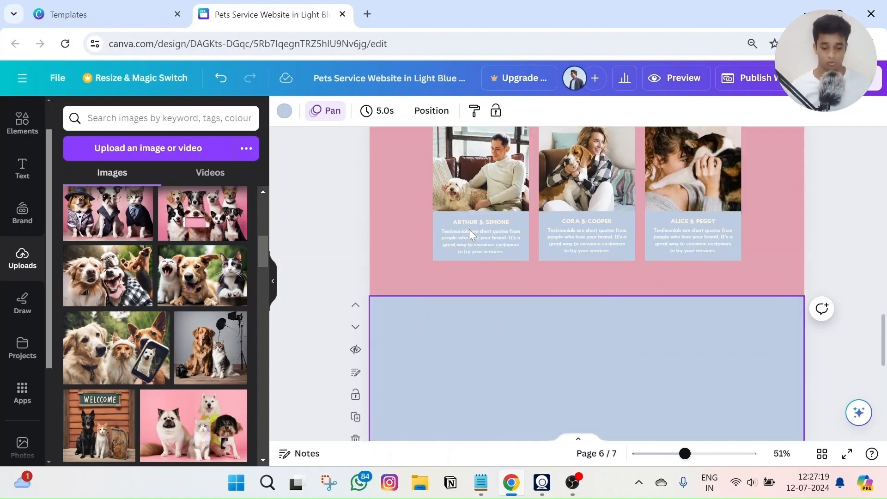
pyautogui.click(355, 274)
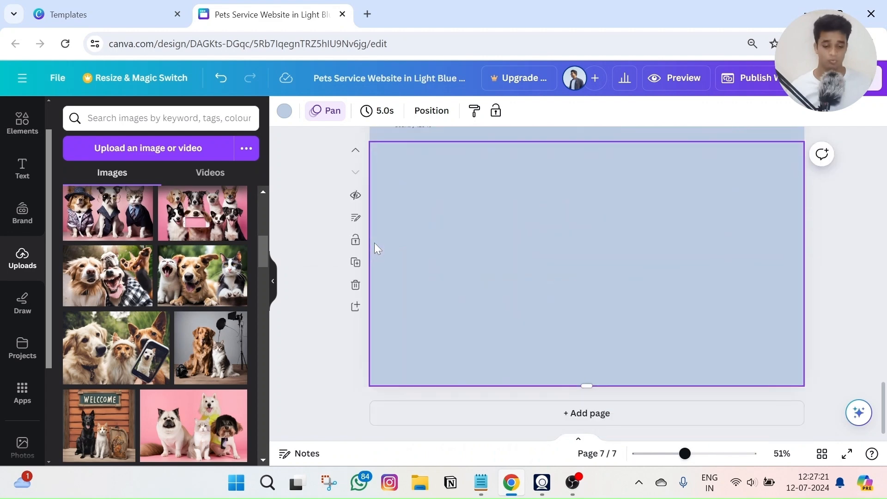
pyautogui.click(355, 293)
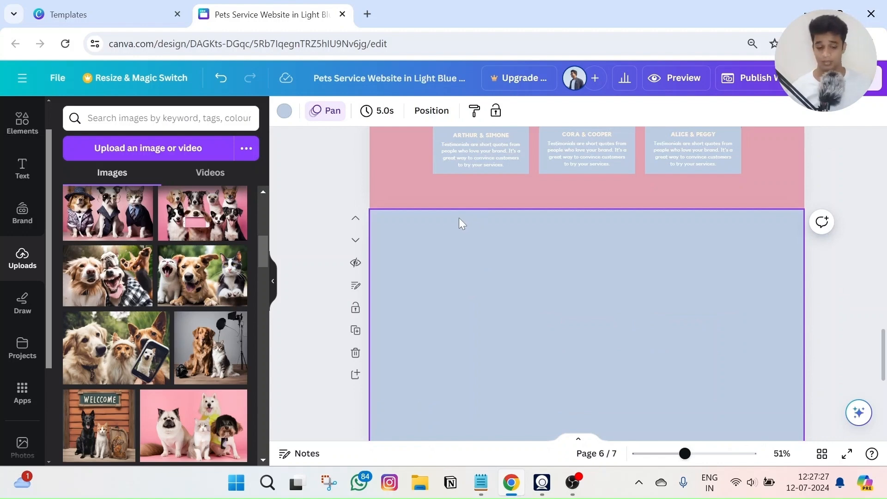
# Step: Try duplicating the "Featured Clients" heading and moving the copy onto the blank page below
pyautogui.scroll(5, 458, 218)
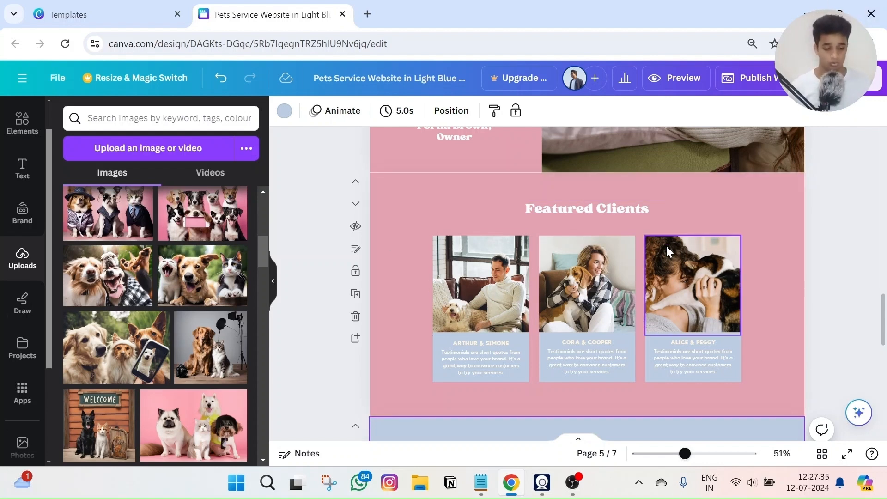
pyautogui.click(617, 209)
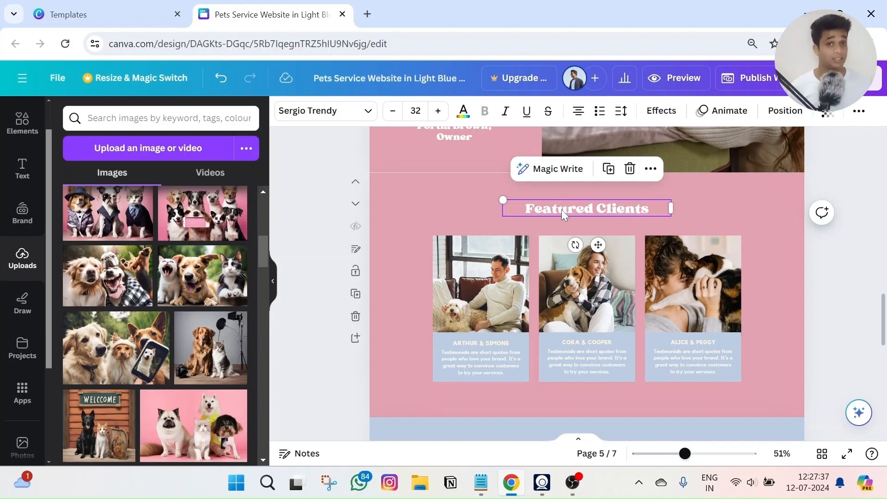
pyautogui.scroll(-2, 562, 210)
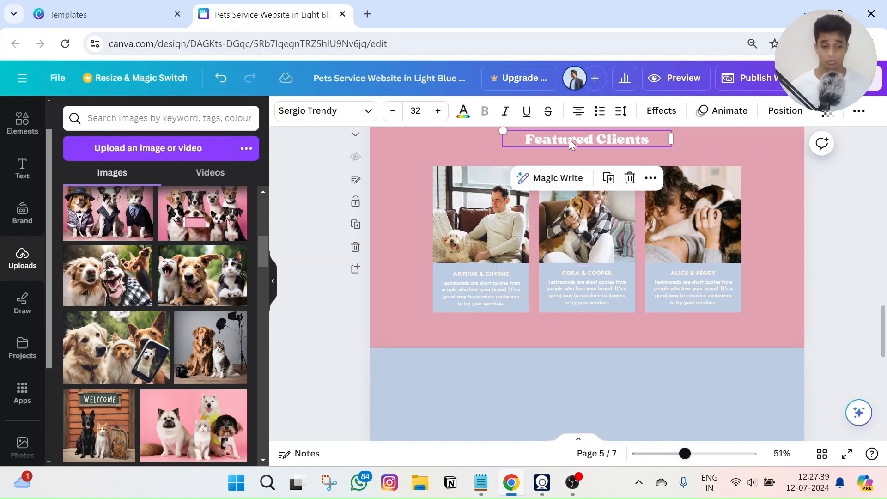
pyautogui.hotkey('ctrl', 'd')
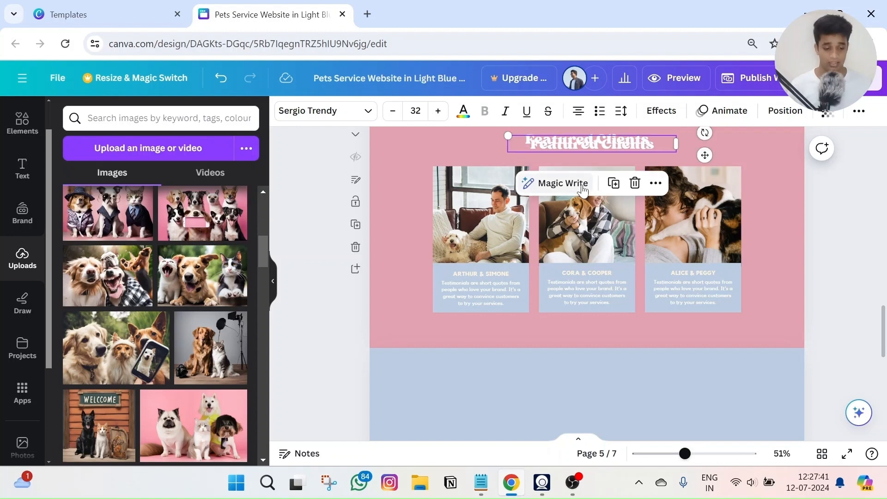
pyautogui.moveTo(583, 143); pyautogui.dragTo(567, 369)
pyautogui.click(617, 333)
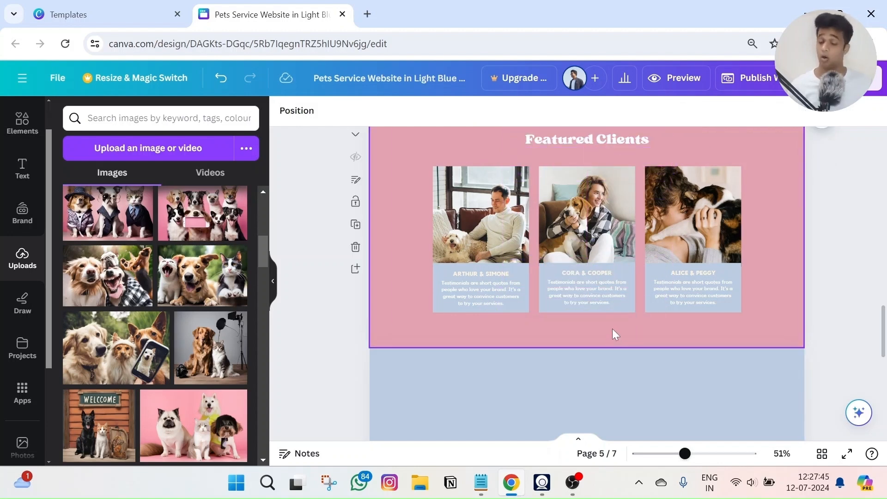
pyautogui.scroll(1, 19, 226)
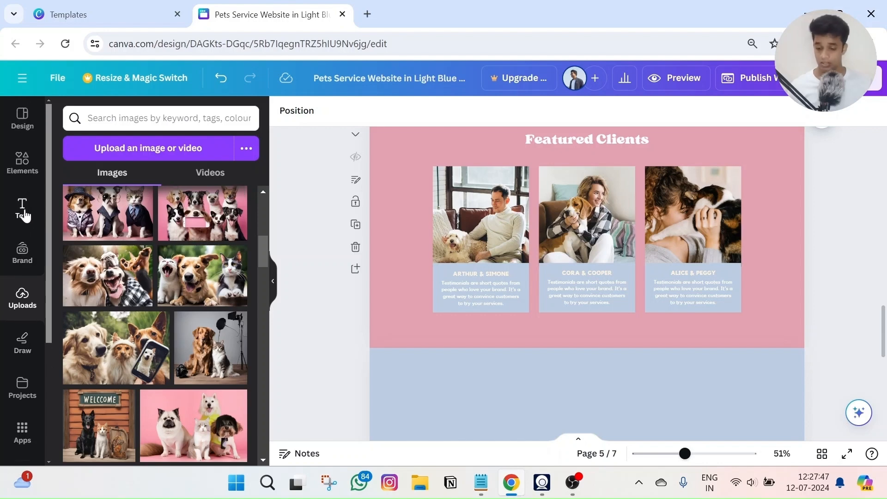
pyautogui.click(22, 212)
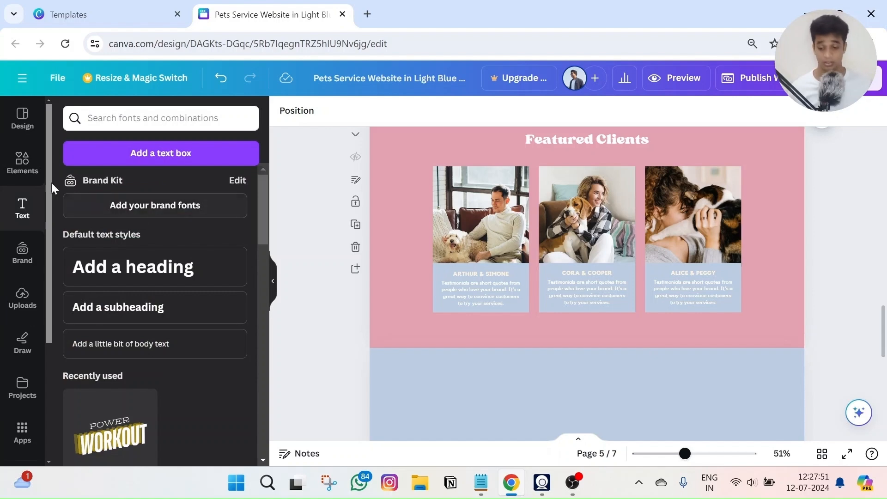
pyautogui.click(18, 162)
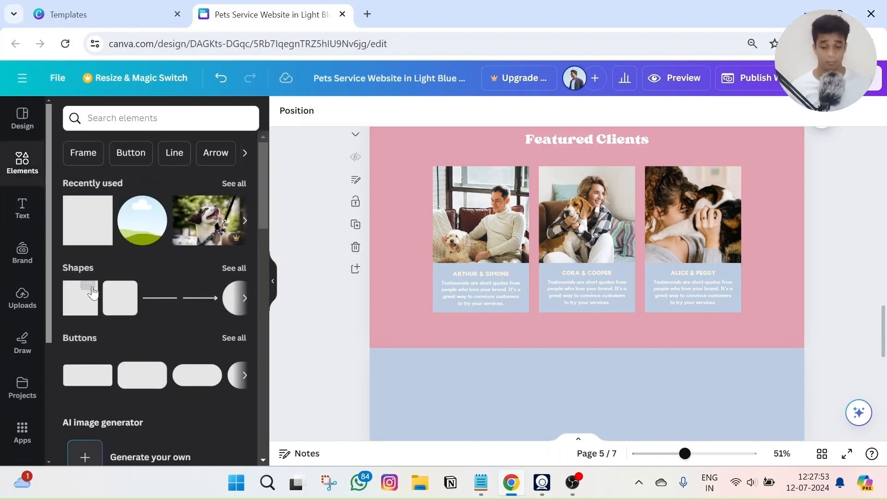
pyautogui.scroll(-3, 96, 290)
pyautogui.click(24, 296)
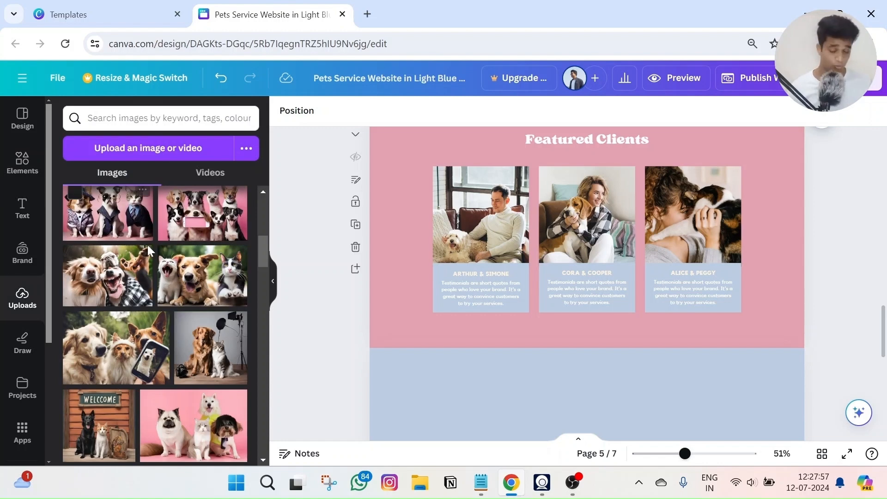
pyautogui.scroll(-3, 115, 277)
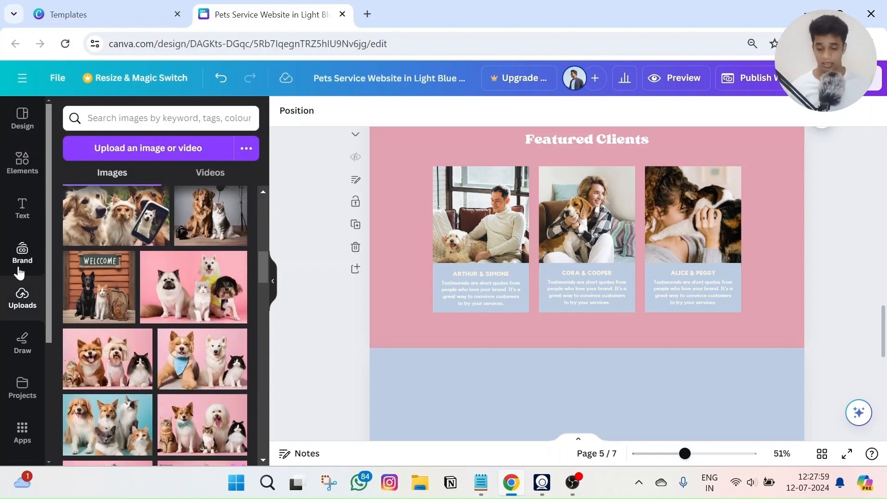
pyautogui.scroll(-4, 18, 272)
pyautogui.click(23, 321)
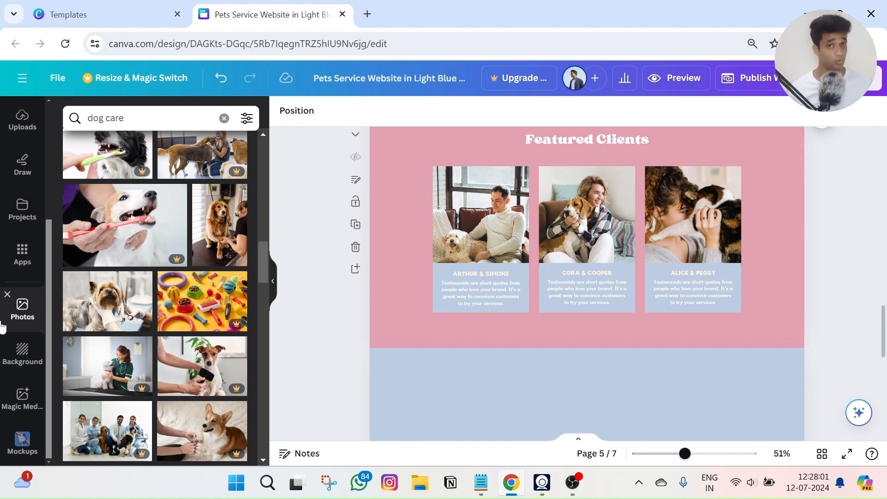
pyautogui.scroll(4, 3, 325)
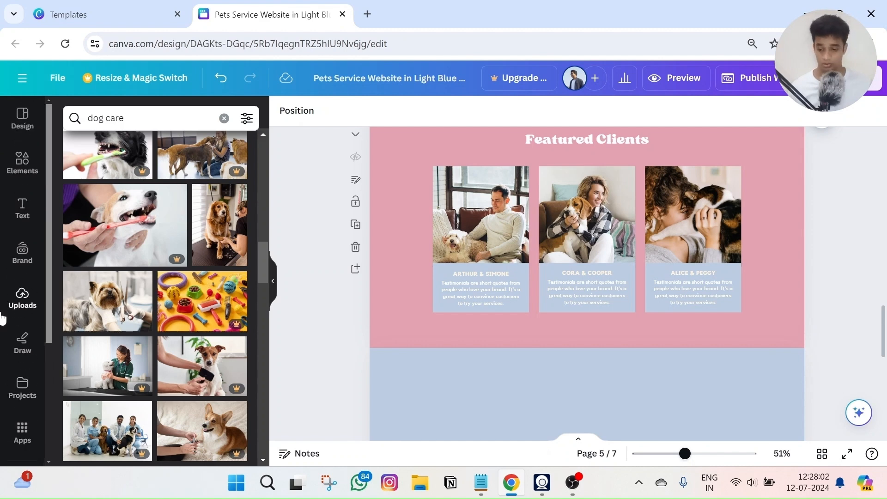
# Step: Add a default heading text and place it centred near the upper edge of the blank page below "Featured Clients"
pyautogui.click(22, 206)
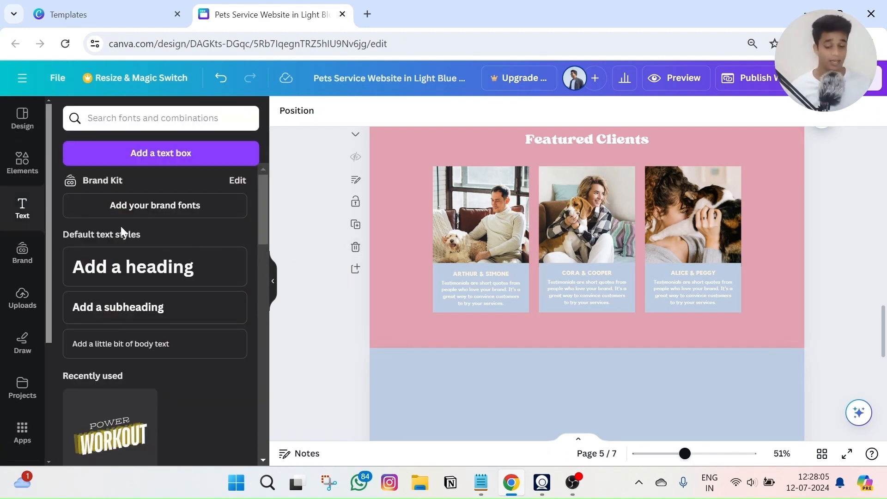
pyautogui.click(116, 271)
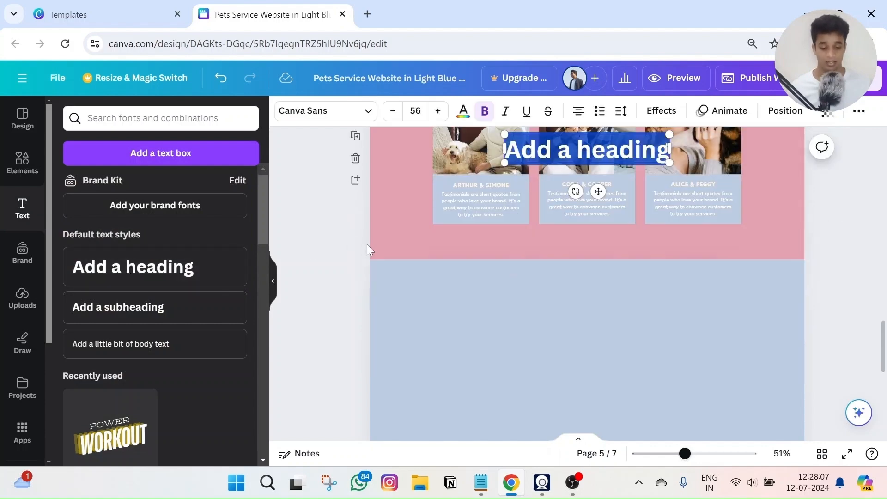
pyautogui.click(600, 254)
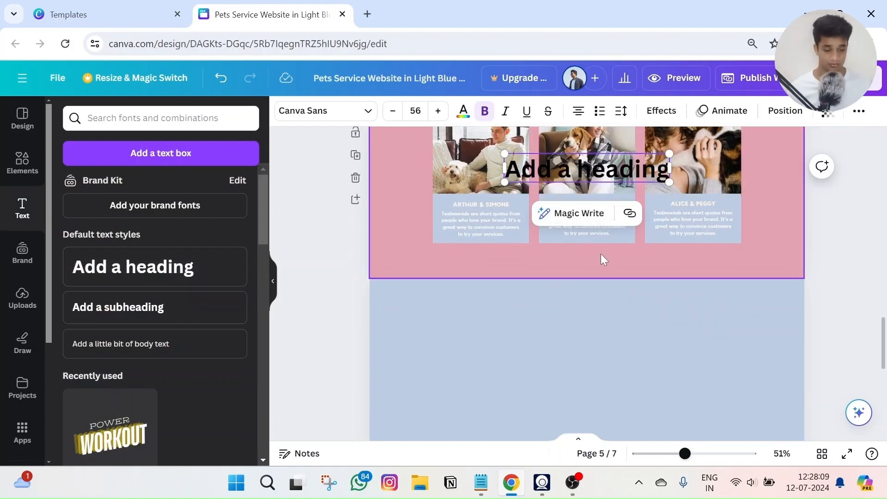
pyautogui.click(587, 167)
pyautogui.moveTo(593, 184); pyautogui.dragTo(588, 312)
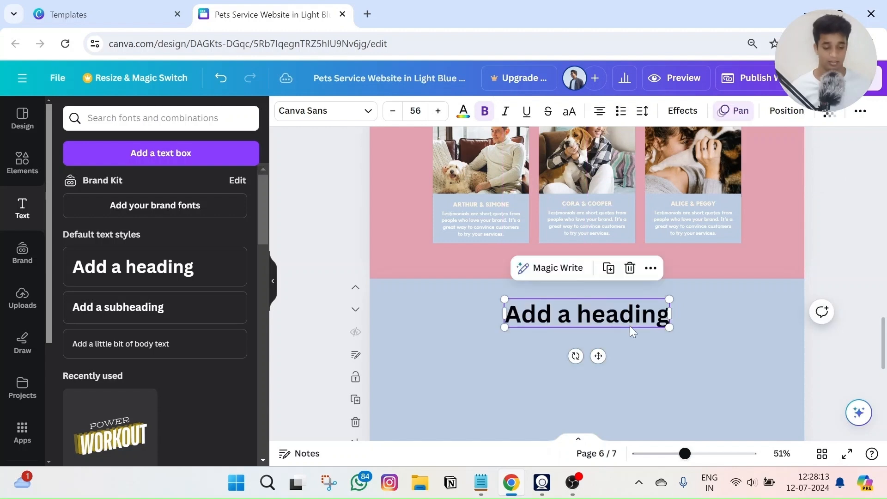
# Step: Replace the placeholder text of the new heading with "Our Grooming Gallery"
pyautogui.doubleClick(600, 324)
pyautogui.click(600, 324)
pyautogui.hotkey('ctrl', 'a')
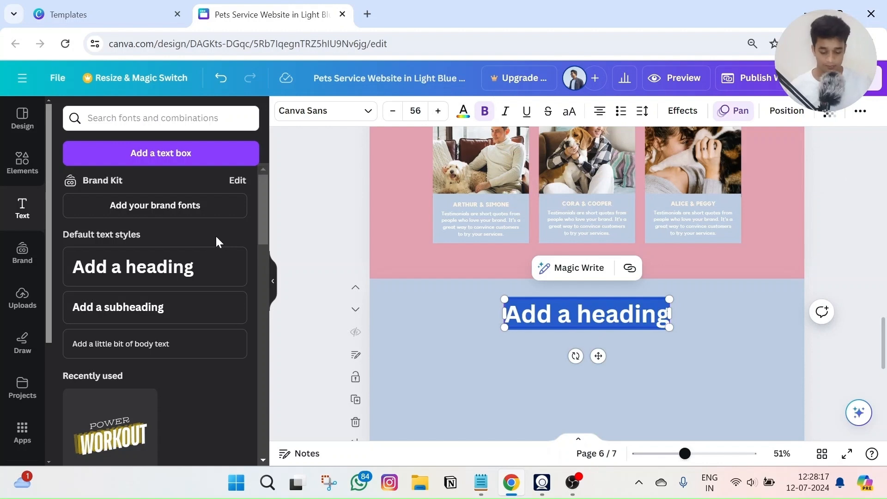
pyautogui.write('Our Groomed')
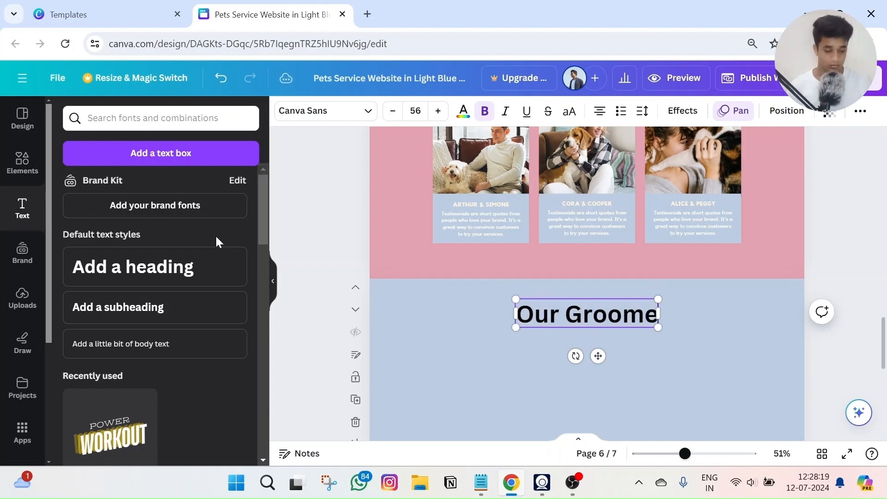
pyautogui.press('BackSpace')
pyautogui.press('BackSpace')
pyautogui.write('ing')
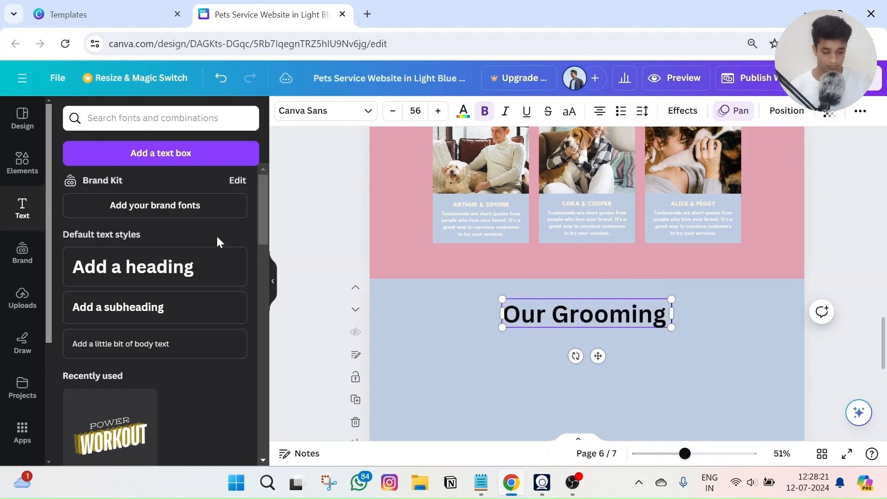
pyautogui.write(' Gallery')
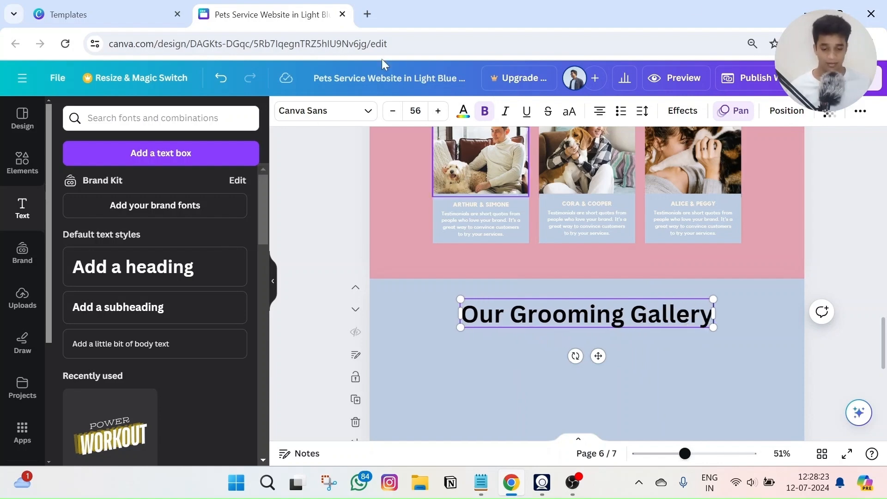
# Step: Set the font of the "Our Grooming Gallery" heading to Sergio Trendy, matching the "Featured Clients" heading
pyautogui.scroll(3, 560, 208)
pyautogui.click(560, 208)
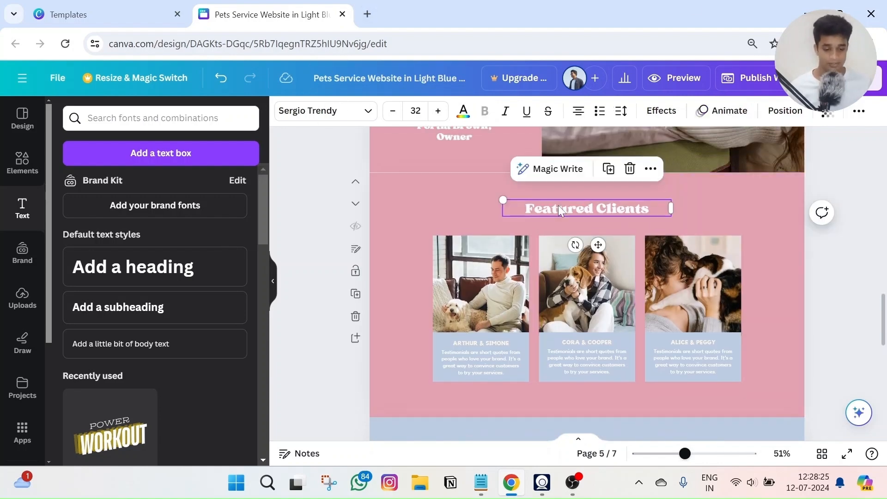
pyautogui.scroll(-3, 329, 134)
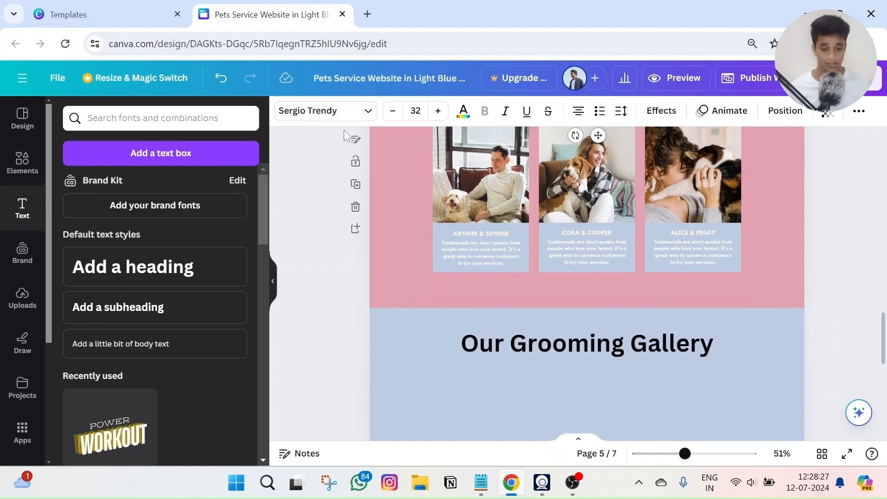
pyautogui.click(522, 315)
pyautogui.click(296, 121)
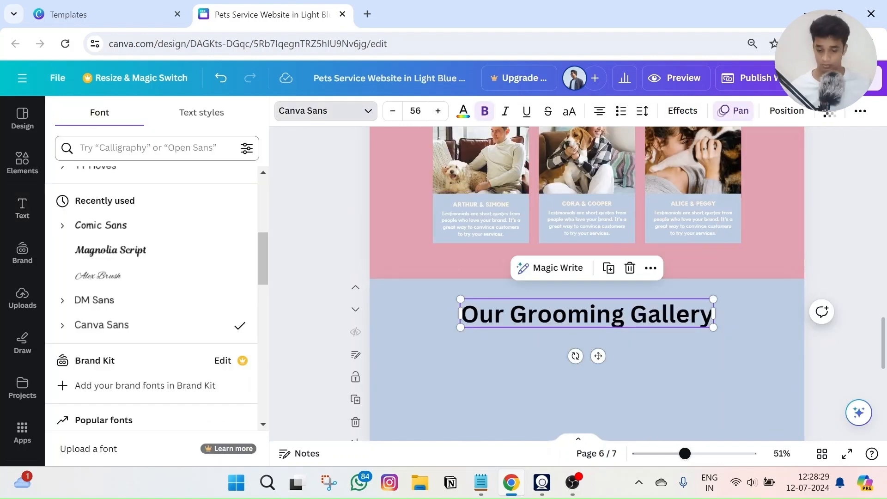
pyautogui.write('ser')
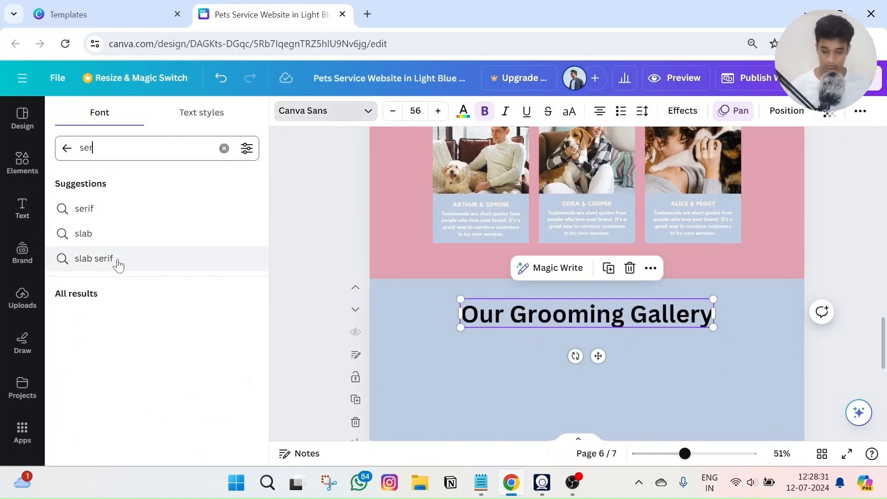
pyautogui.write('gio')
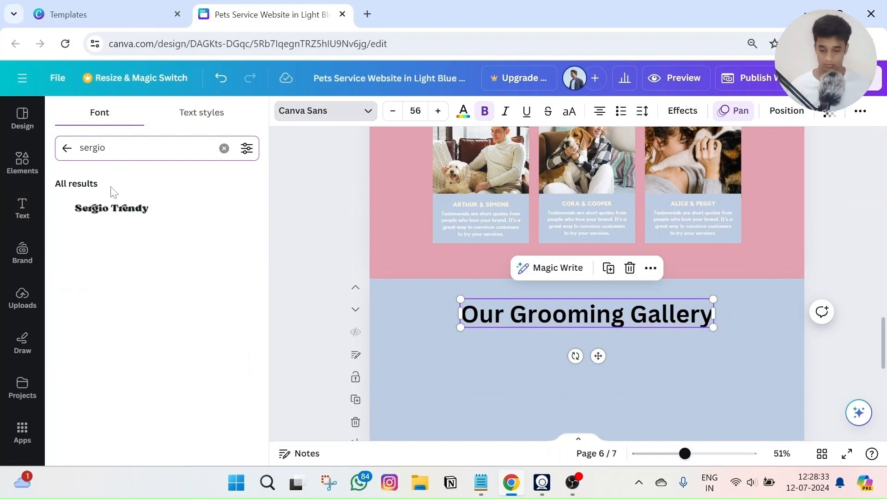
pyautogui.click(113, 209)
pyautogui.scroll(-3, 849, 277)
pyautogui.scroll(3, 702, 266)
pyautogui.click(764, 224)
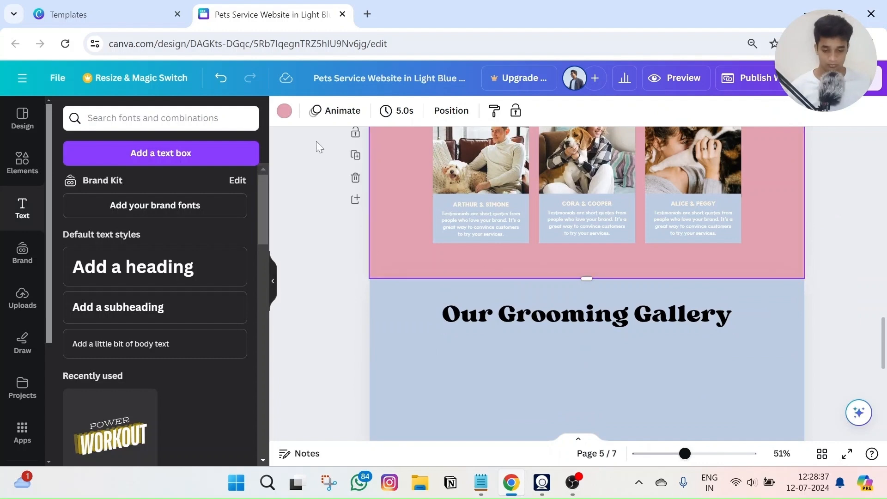
# Step: Set the background colour of the "Our Grooming Gallery" page to white
pyautogui.click(402, 326)
pyautogui.click(283, 112)
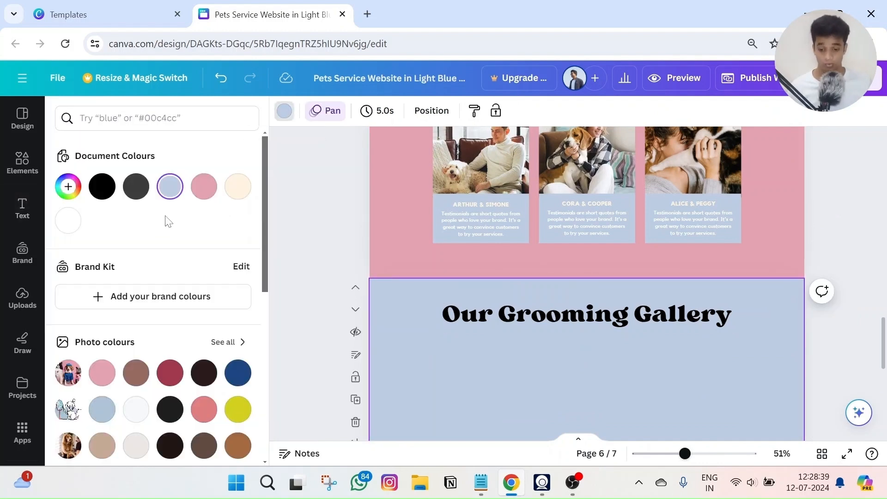
pyautogui.click(68, 221)
pyautogui.click(321, 270)
pyautogui.scroll(3, 334, 270)
pyautogui.scroll(-3, 336, 276)
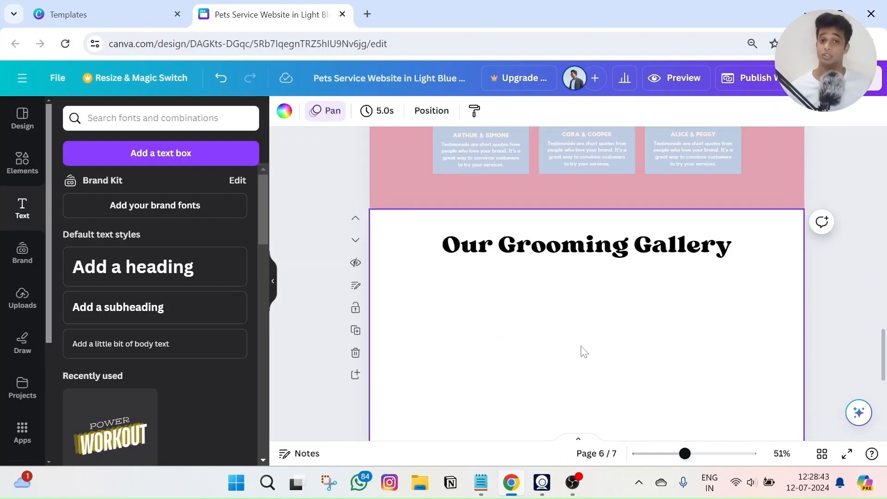
pyautogui.scroll(-2, 586, 347)
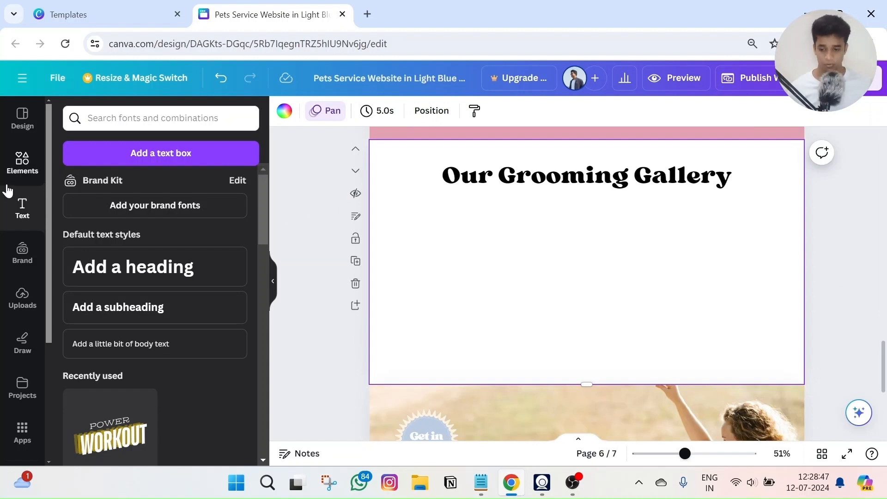
# Step: Add a circular frame to the gallery page, shrink it and place it below the heading near the page's left edge
pyautogui.click(23, 162)
pyautogui.scroll(-2, 159, 215)
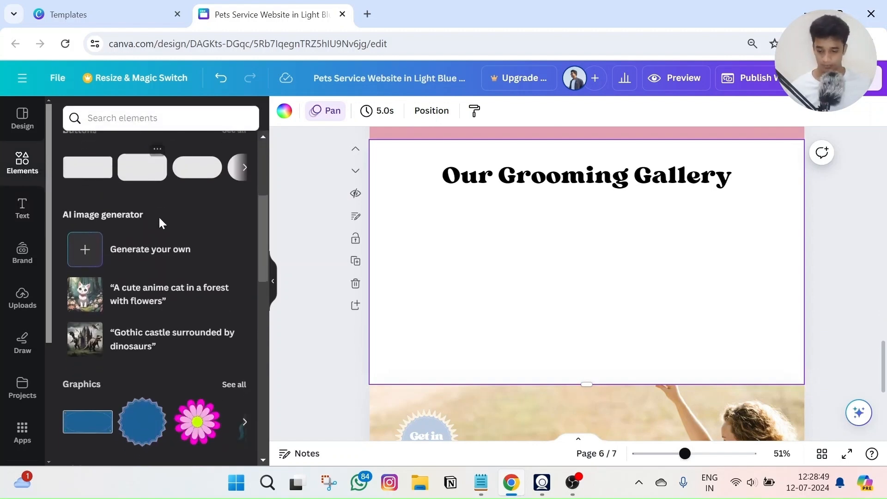
pyautogui.scroll(5, 157, 220)
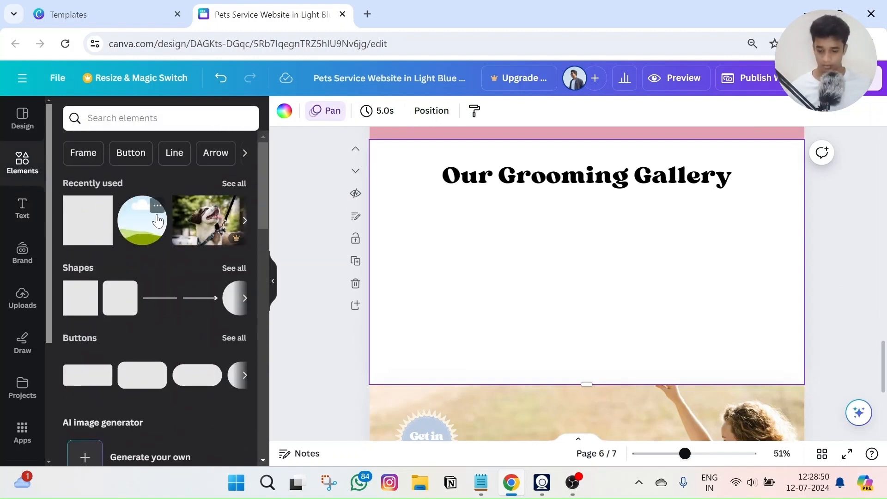
pyautogui.click(82, 152)
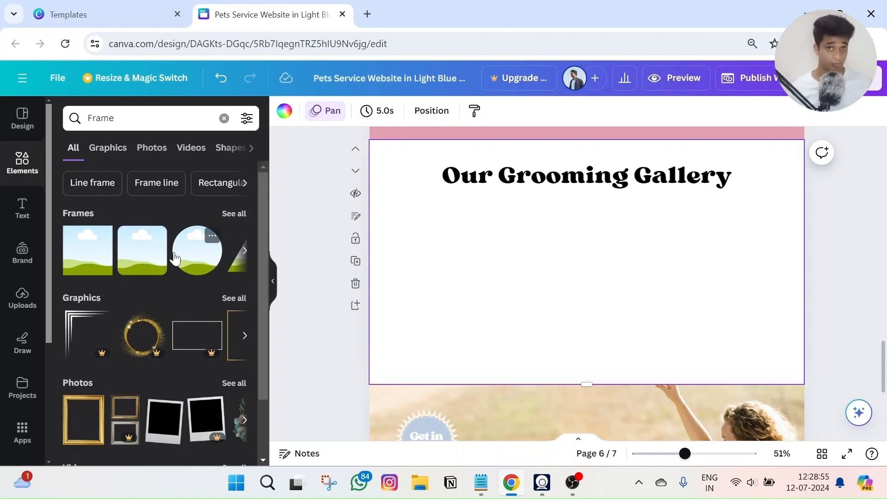
pyautogui.moveTo(189, 259); pyautogui.dragTo(410, 245)
pyautogui.moveTo(517, 334); pyautogui.dragTo(474, 267)
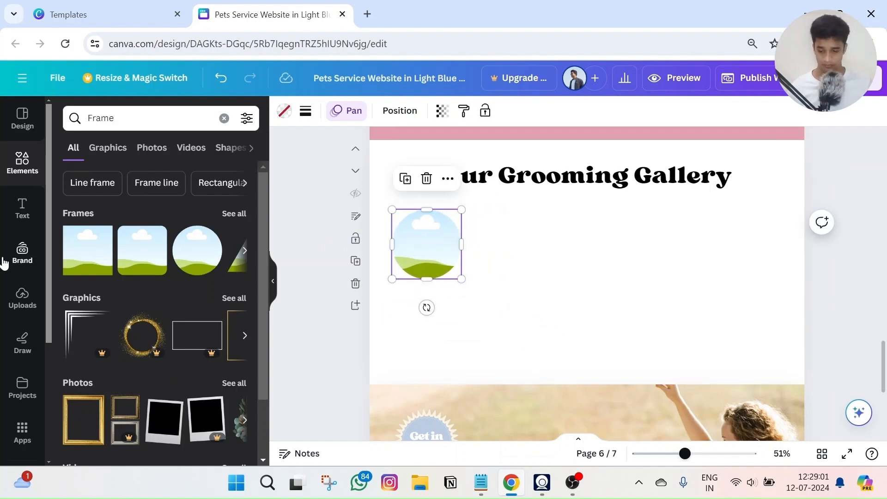
# Step: Enlarge the circular frame slightly and fill it with the uploaded photo of the dog in sunglasses on a pink background
pyautogui.click(16, 305)
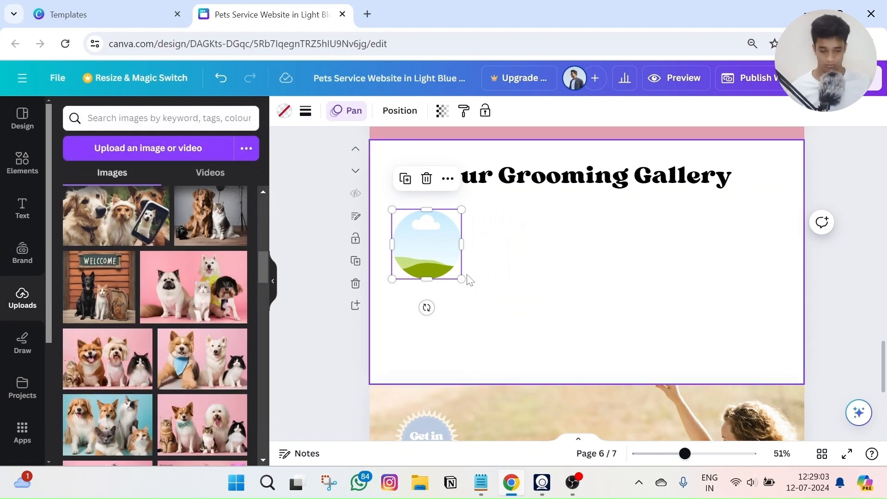
pyautogui.moveTo(462, 282); pyautogui.dragTo(471, 289)
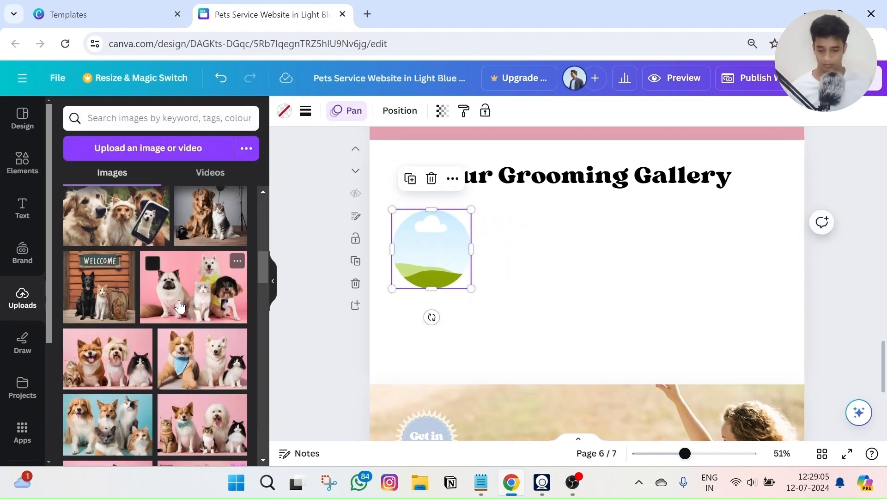
pyautogui.scroll(-5, 166, 318)
pyautogui.scroll(-5, 165, 318)
pyautogui.moveTo(116, 365); pyautogui.dragTo(414, 260)
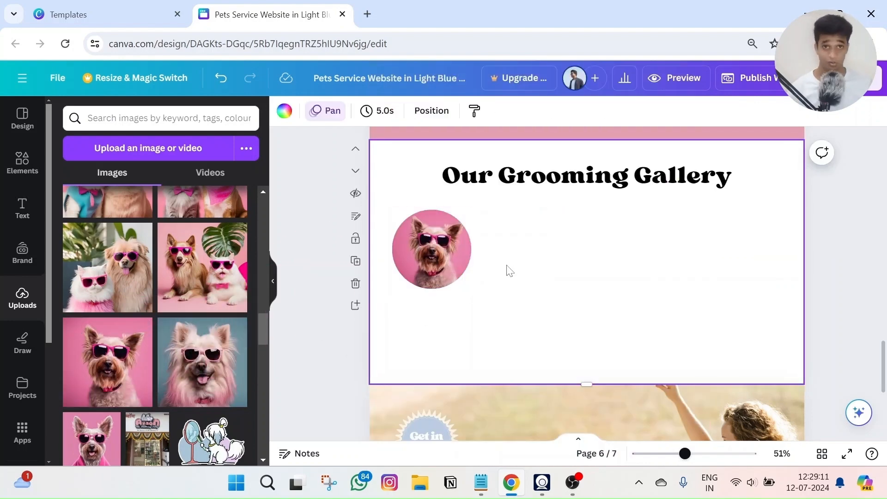
pyautogui.click(21, 164)
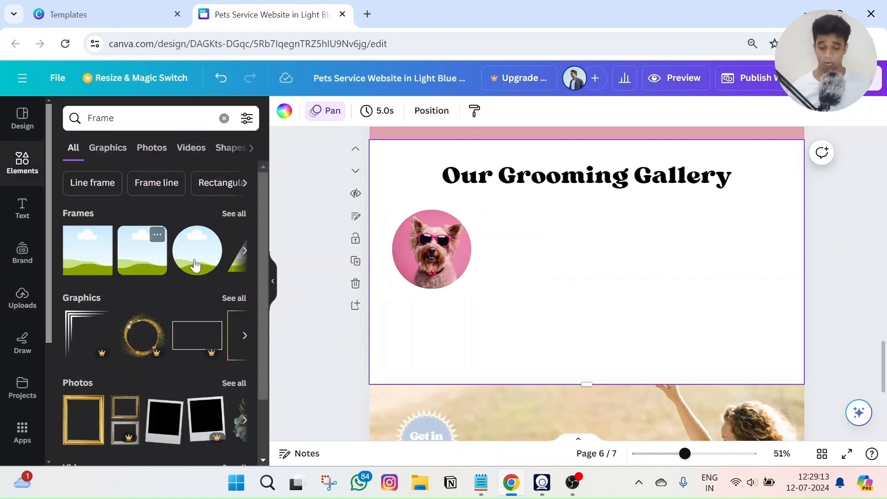
pyautogui.click(234, 213)
pyautogui.scroll(-2, 187, 235)
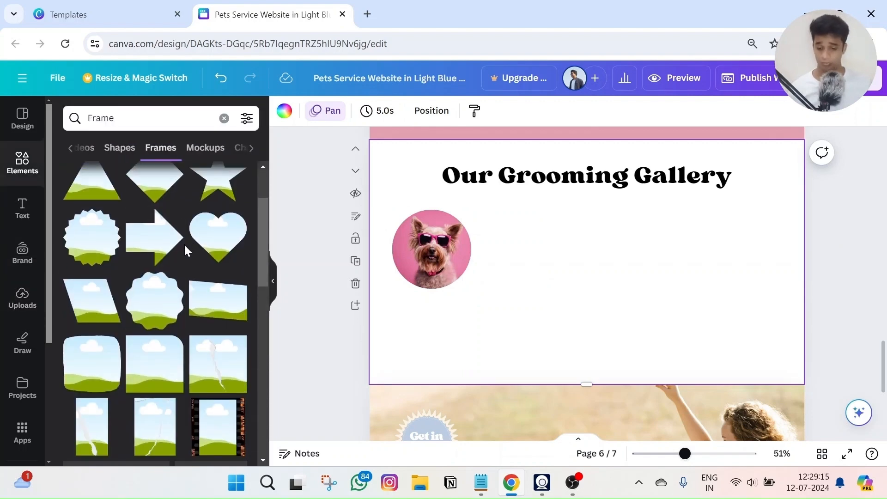
pyautogui.scroll(2, 178, 261)
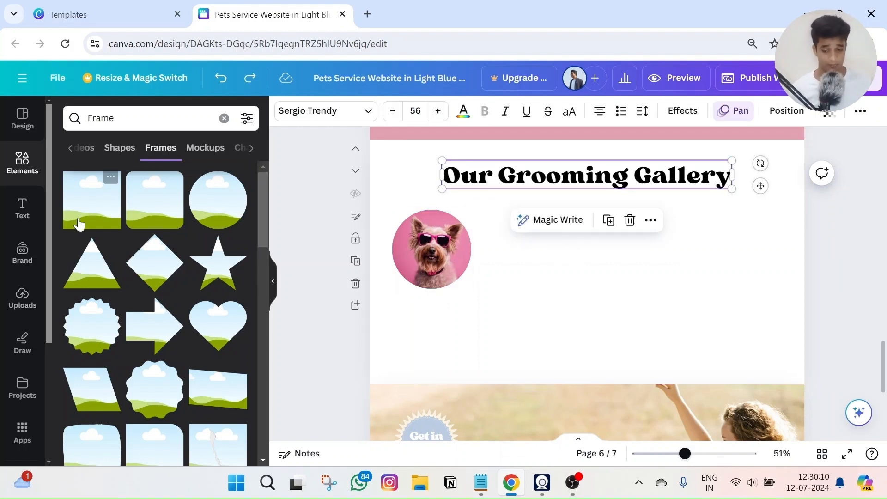
pyautogui.scroll(-2, 163, 245)
# Step: Duplicate the circular dog photo twice to form an evenly spaced row of three across the gallery page
pyautogui.click(439, 254)
pyautogui.rightClick(439, 254)
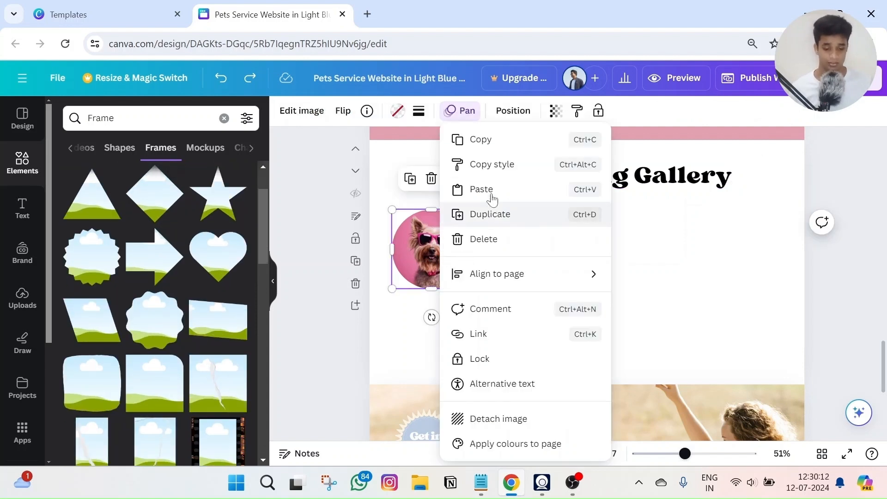
pyautogui.click(497, 219)
pyautogui.moveTo(441, 246); pyautogui.dragTo(588, 243)
pyautogui.rightClick(588, 243)
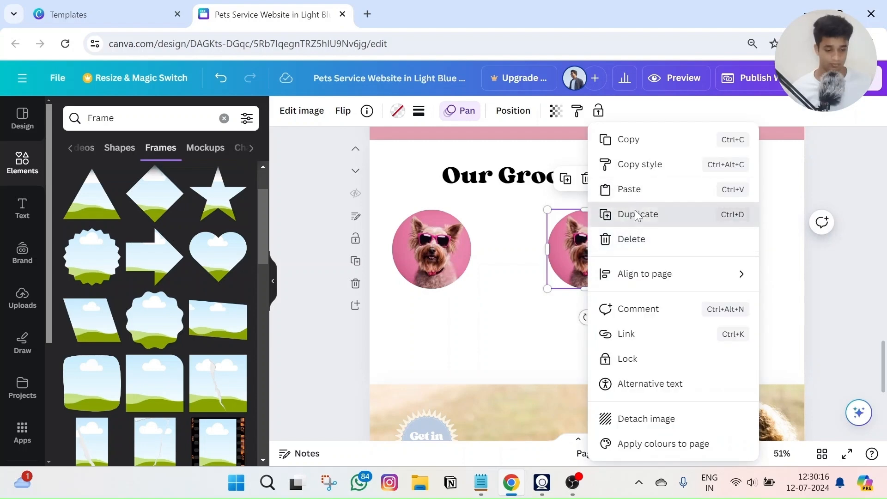
pyautogui.click(614, 212)
# Step: Duplicate the left and middle circular dog photos and place each copy directly below its original
pyautogui.click(427, 256)
pyautogui.rightClick(428, 257)
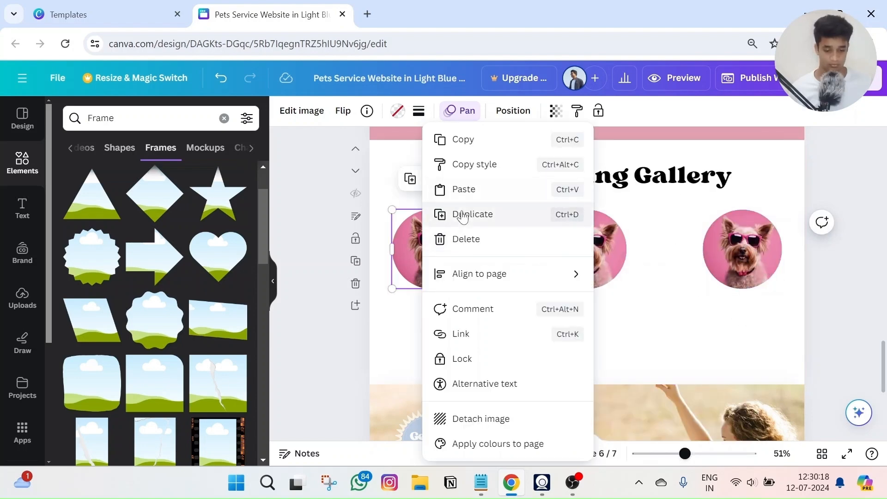
pyautogui.click(437, 221)
pyautogui.moveTo(444, 247); pyautogui.dragTo(438, 330)
pyautogui.click(563, 266)
pyautogui.rightClick(563, 266)
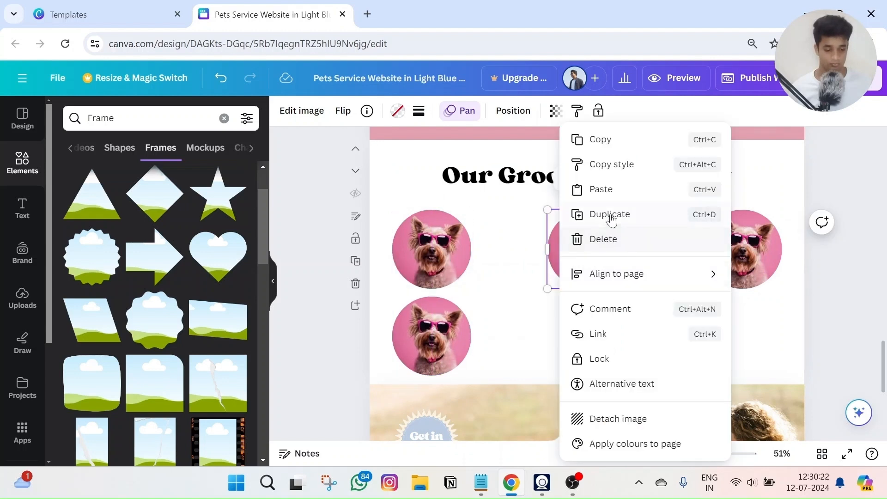
pyautogui.click(606, 215)
pyautogui.moveTo(594, 273); pyautogui.dragTo(585, 361)
# Step: Duplicate the right circular dog photo and place the copy directly below it to complete the second row
pyautogui.click(725, 278)
pyautogui.rightClick(726, 277)
pyautogui.click(620, 224)
pyautogui.moveTo(751, 272); pyautogui.dragTo(754, 355)
pyautogui.click(498, 177)
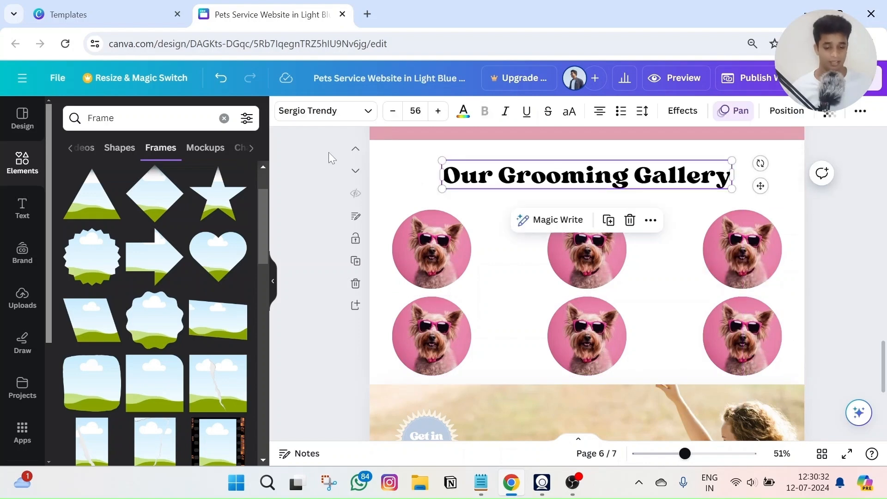
# Step: Recolour the "Our Grooming Gallery" heading with the pink from the document colours
pyautogui.click(463, 111)
pyautogui.click(198, 189)
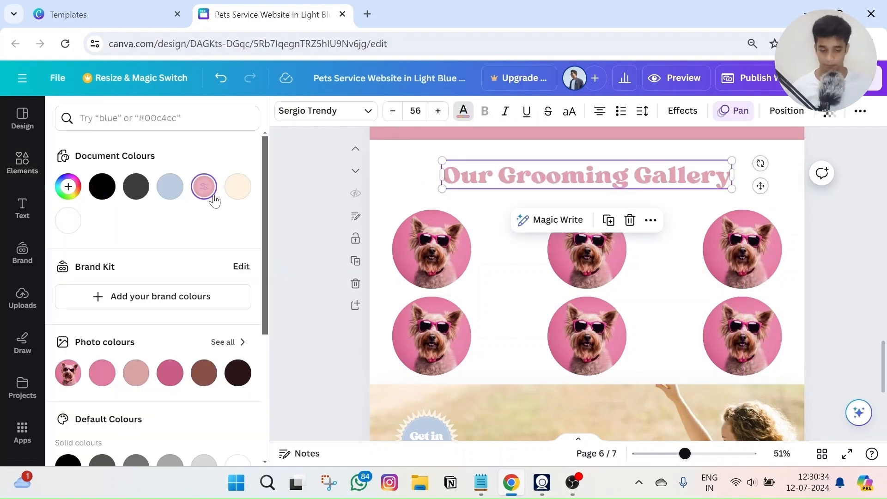
pyautogui.click(308, 209)
pyautogui.click(306, 207)
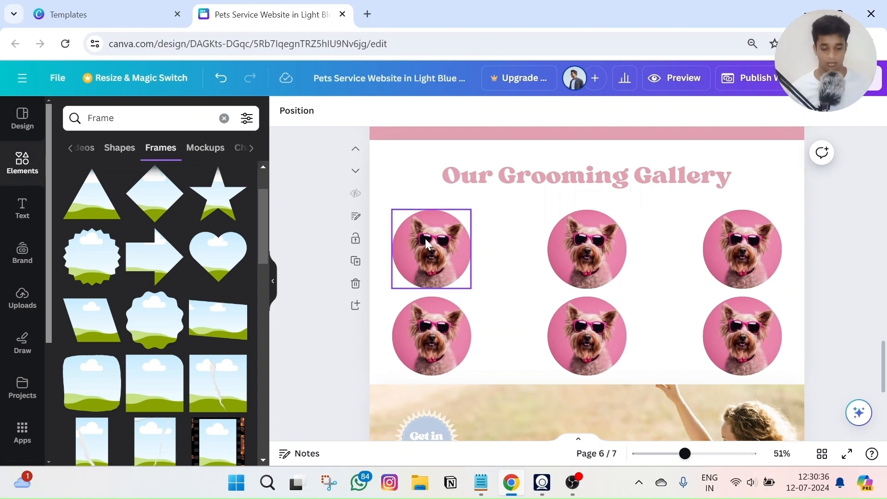
# Step: Replace the photos in the gallery's five circular frames after the first with different uploaded pet photos
pyautogui.click(22, 298)
pyautogui.moveTo(210, 295); pyautogui.dragTo(545, 276)
pyautogui.moveTo(64, 384); pyautogui.dragTo(739, 251)
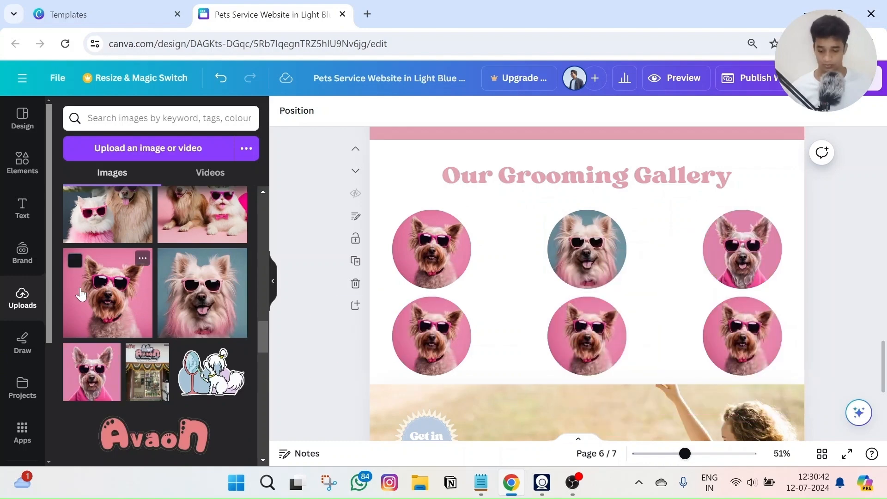
pyautogui.scroll(2, 81, 294)
pyautogui.moveTo(213, 313); pyautogui.dragTo(427, 333)
pyautogui.moveTo(129, 274); pyautogui.dragTo(587, 335)
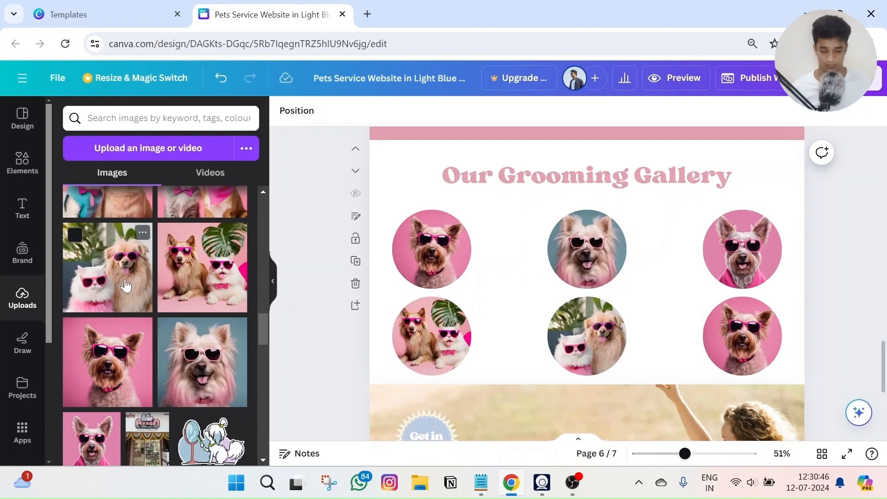
pyautogui.scroll(2, 199, 249)
pyautogui.moveTo(201, 253); pyautogui.dragTo(739, 330)
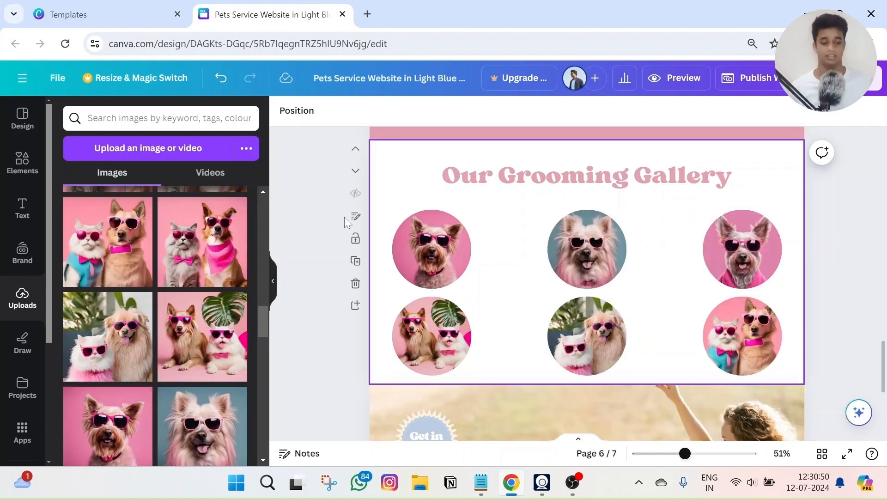
# Step: Review the grooming gallery section along with the neighbouring Featured Clients and Get in Touch sections
pyautogui.scroll(3, 531, 220)
pyautogui.scroll(-2, 518, 235)
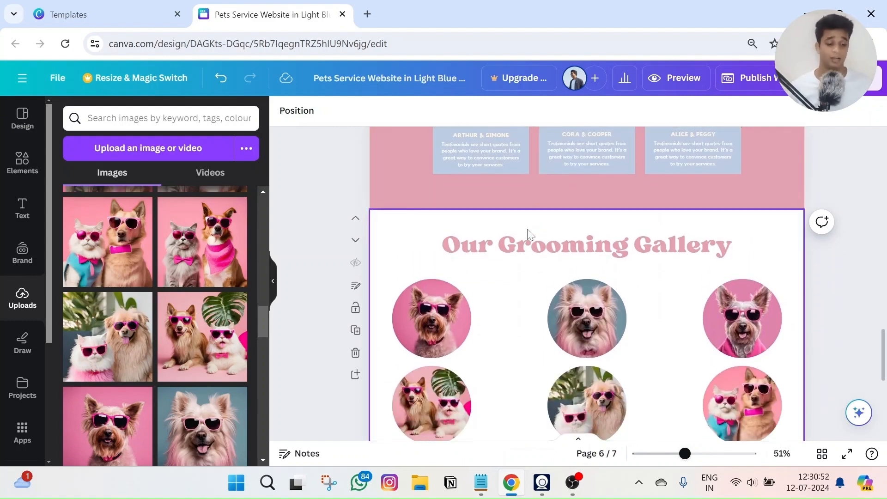
pyautogui.scroll(-3, 499, 257)
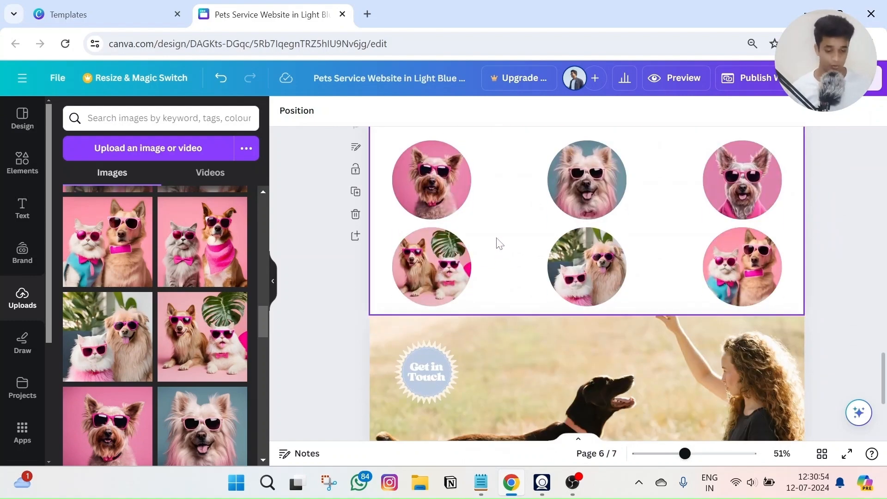
pyautogui.scroll(2, 546, 216)
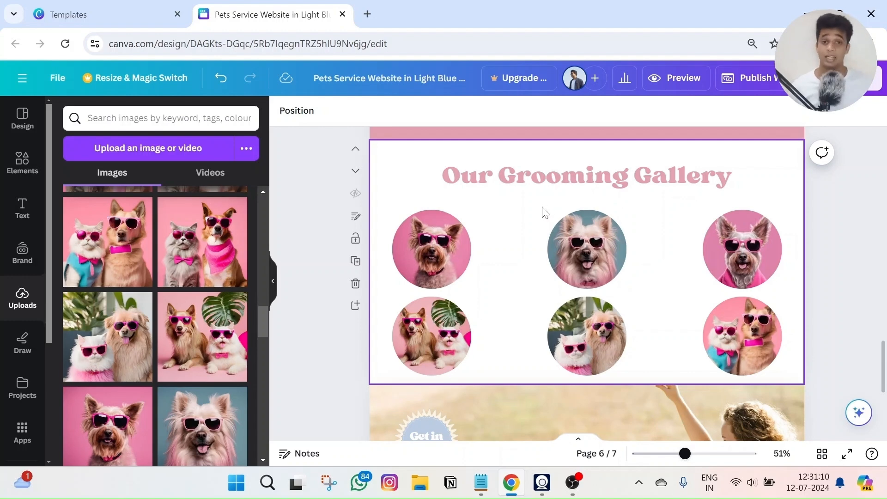
pyautogui.scroll(-5, 542, 215)
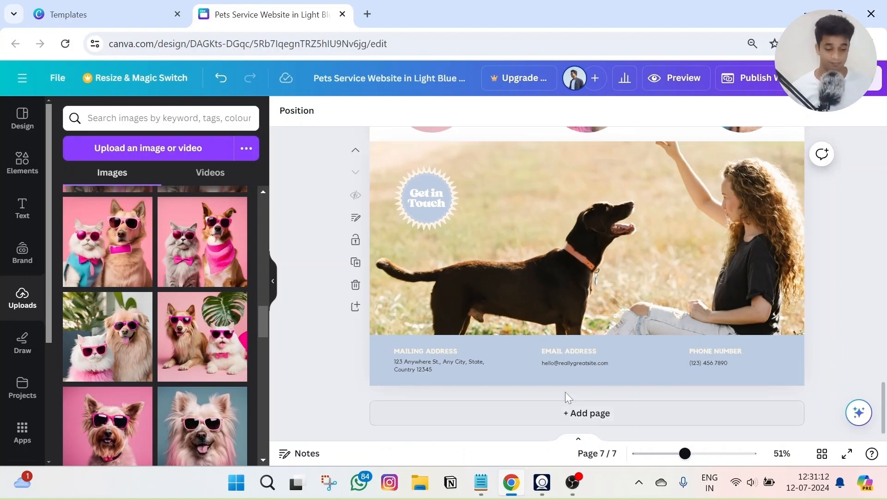
pyautogui.scroll(3, 553, 350)
pyautogui.scroll(5, 552, 356)
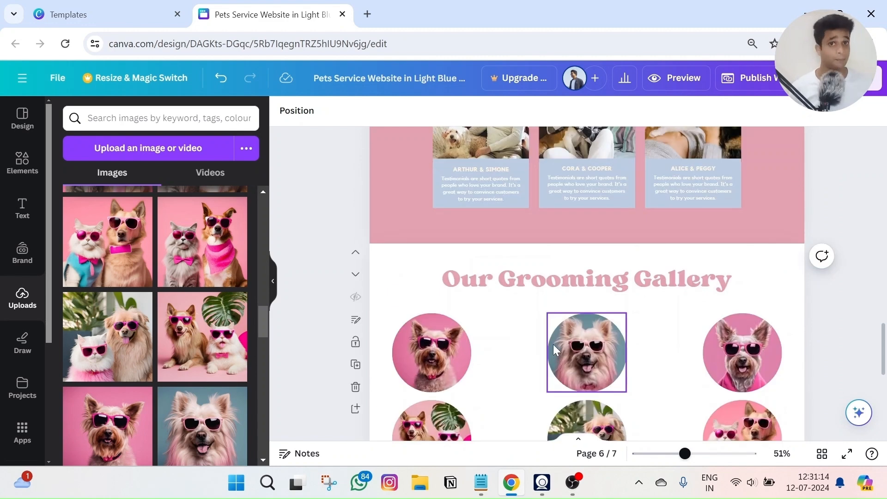
pyautogui.scroll(3, 553, 340)
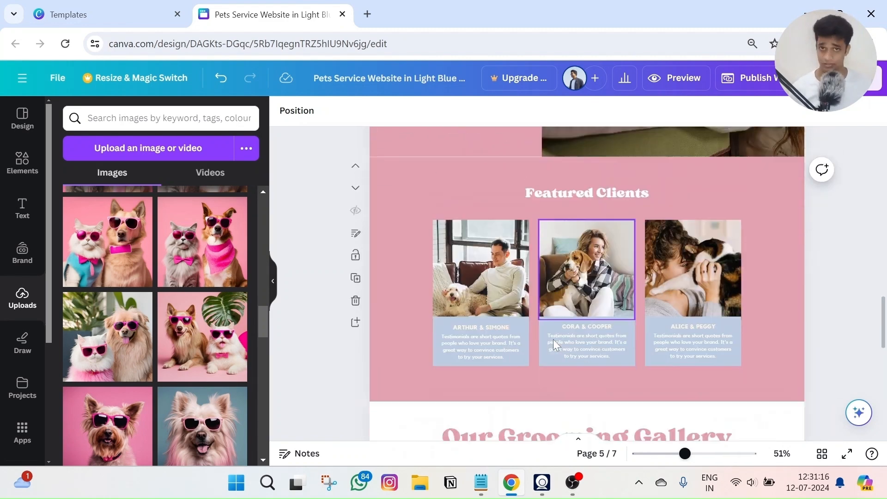
# Step: Add a blank page after the Get in Touch section at the end of the website
pyautogui.scroll(-7, 553, 339)
pyautogui.scroll(-5, 553, 342)
pyautogui.click(563, 412)
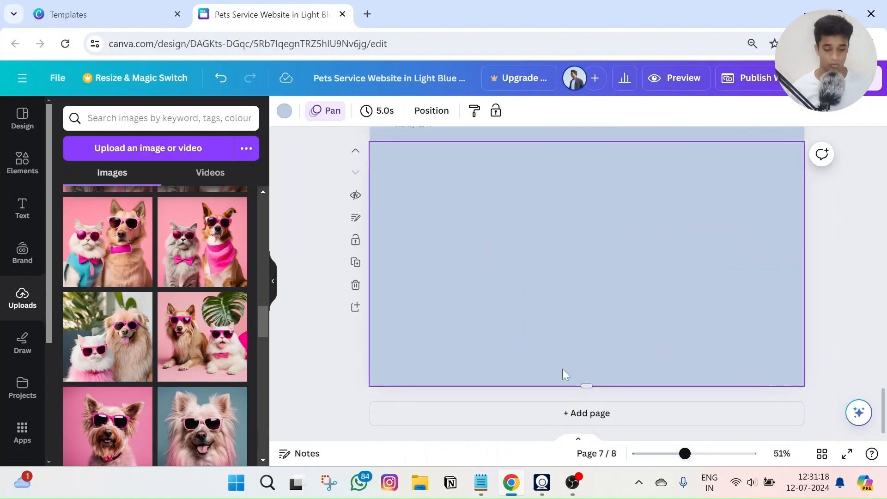
# Step: Find the Gallery layouts and apply the six-image grid to the blank last page
pyautogui.click(21, 130)
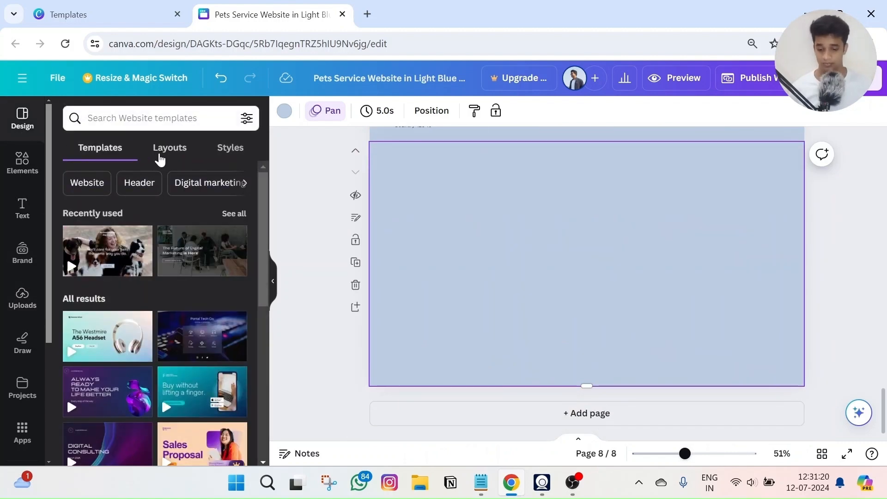
pyautogui.click(160, 148)
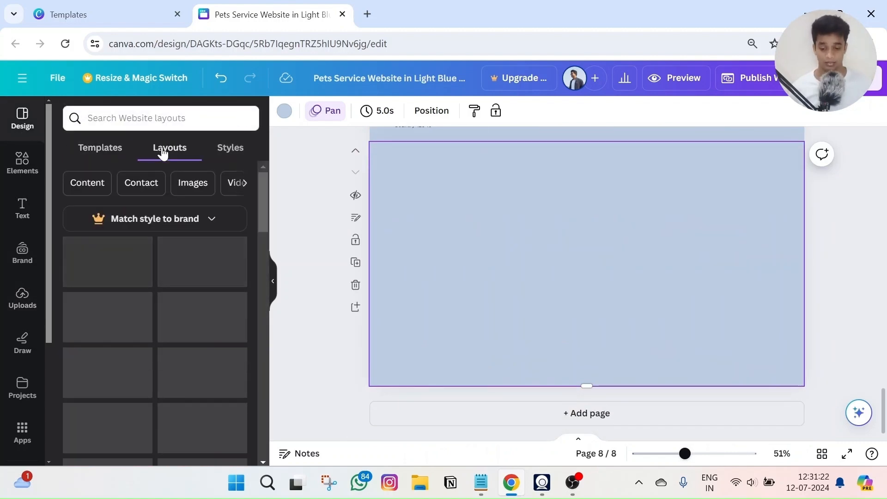
pyautogui.scroll(-5, 151, 263)
pyautogui.scroll(5, 150, 263)
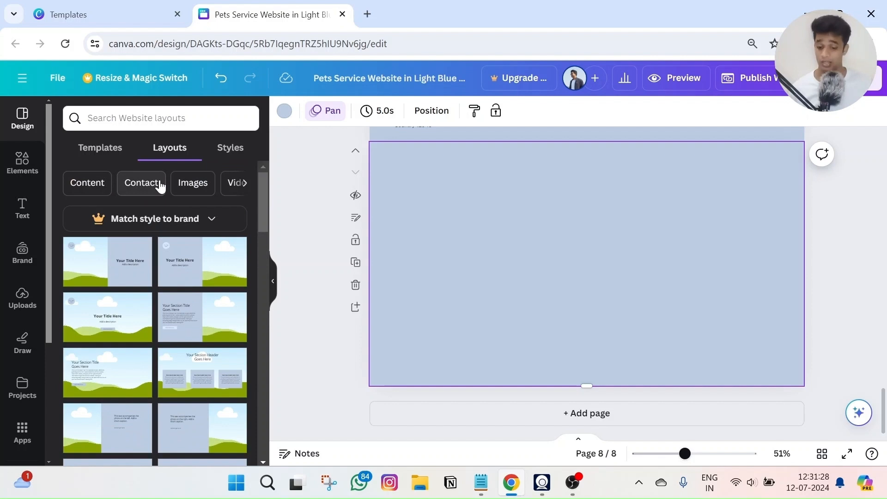
pyautogui.click(244, 183)
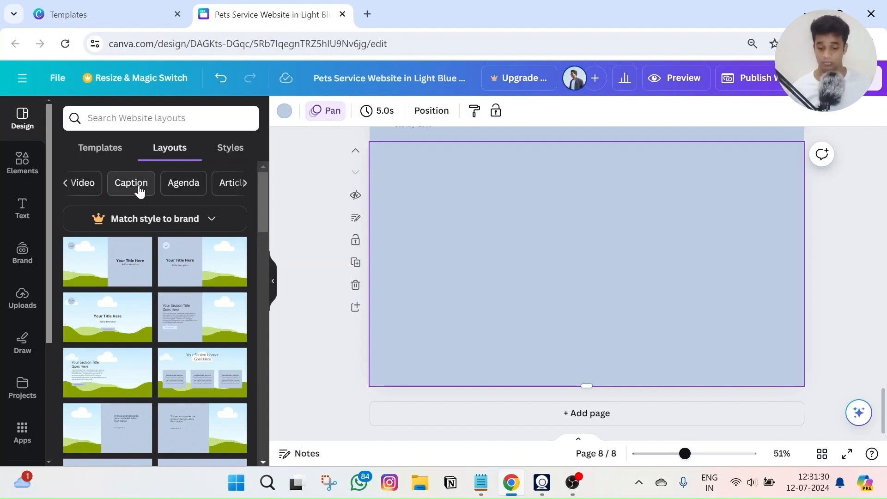
pyautogui.click(244, 183)
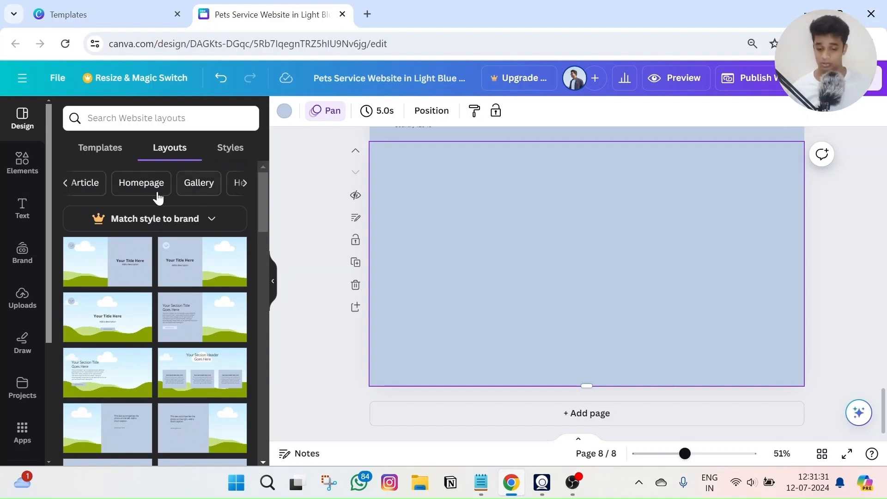
pyautogui.click(186, 192)
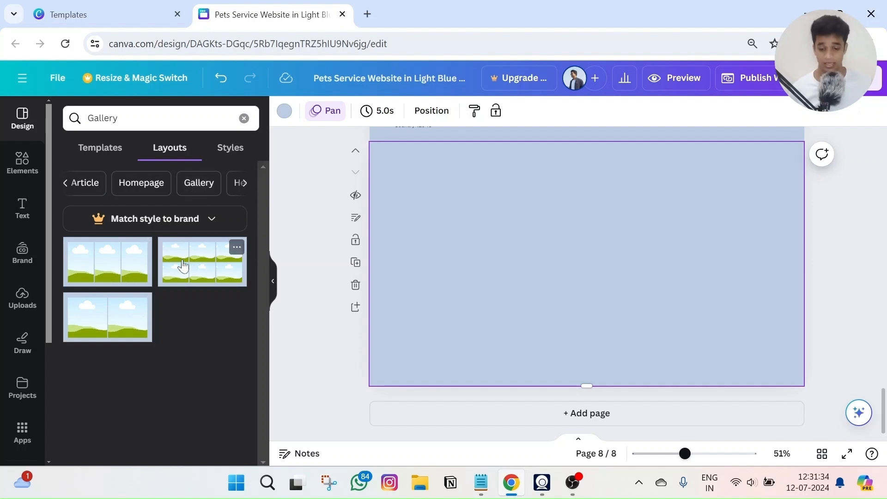
pyautogui.moveTo(183, 264); pyautogui.dragTo(401, 185)
# Step: Spread the gallery layout's image frames apart so that there are gaps between them
pyautogui.moveTo(546, 210); pyautogui.dragTo(542, 184)
pyautogui.moveTo(443, 312); pyautogui.dragTo(429, 329)
pyautogui.moveTo(598, 322); pyautogui.dragTo(602, 334)
pyautogui.moveTo(691, 312); pyautogui.dragTo(712, 328)
pyautogui.moveTo(687, 222); pyautogui.dragTo(702, 195)
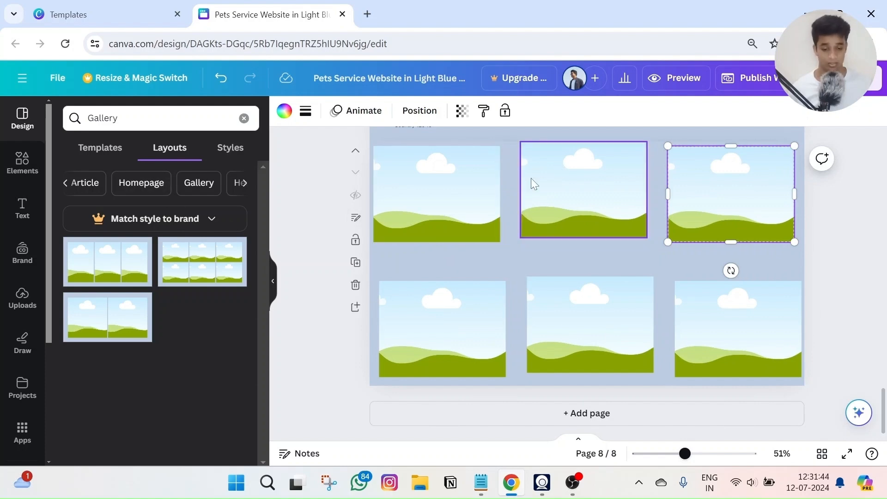
# Step: Delete the gallery layout page and add a fresh blank page at the end
pyautogui.scroll(3, 689, 180)
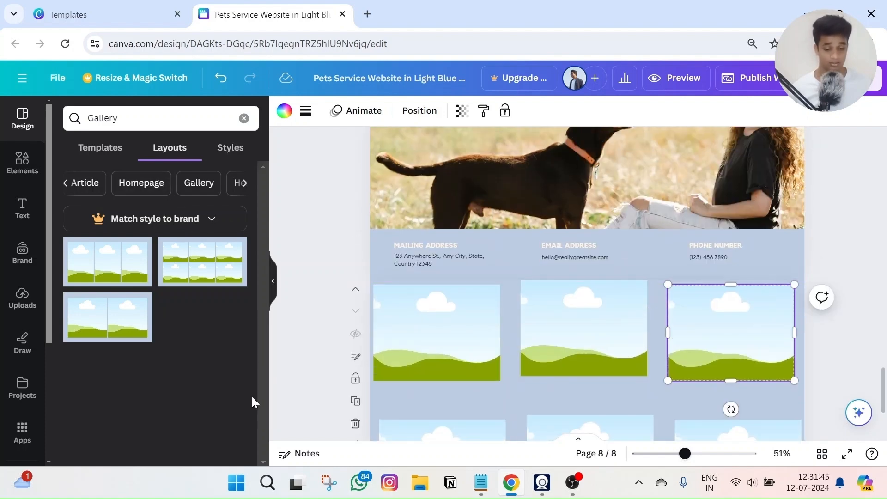
pyautogui.click(355, 423)
pyautogui.click(527, 407)
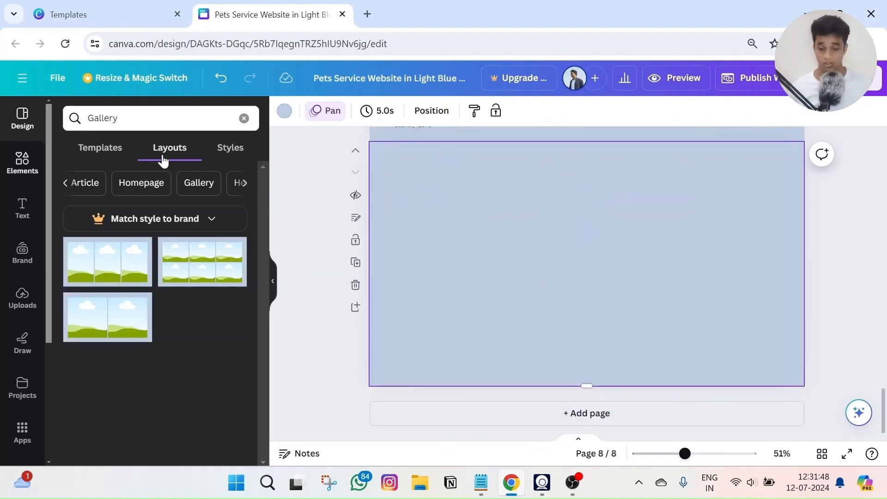
# Step: Apply the Contact layout with a large image beside the contact details to the blank page
pyautogui.click(134, 184)
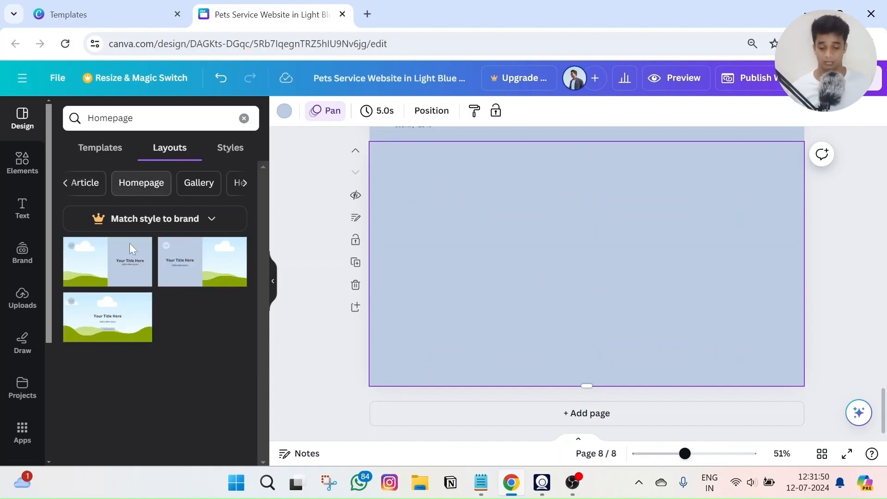
pyautogui.click(65, 184)
pyautogui.click(65, 185)
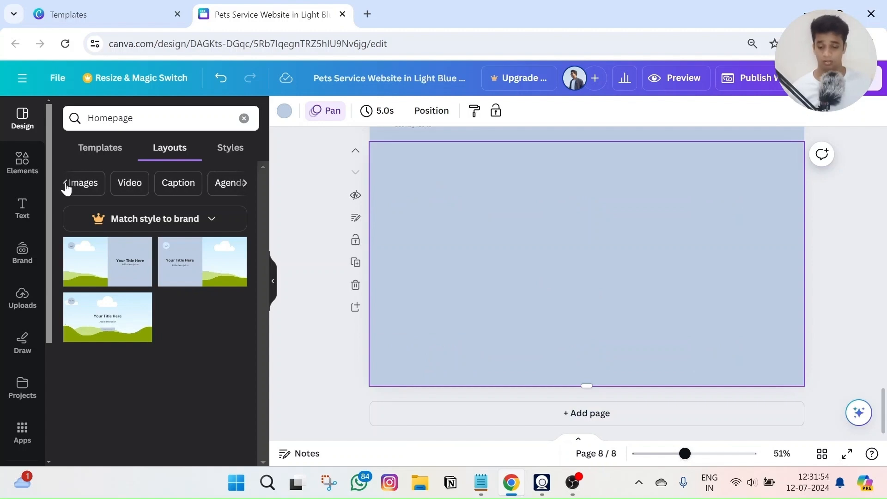
pyautogui.click(138, 184)
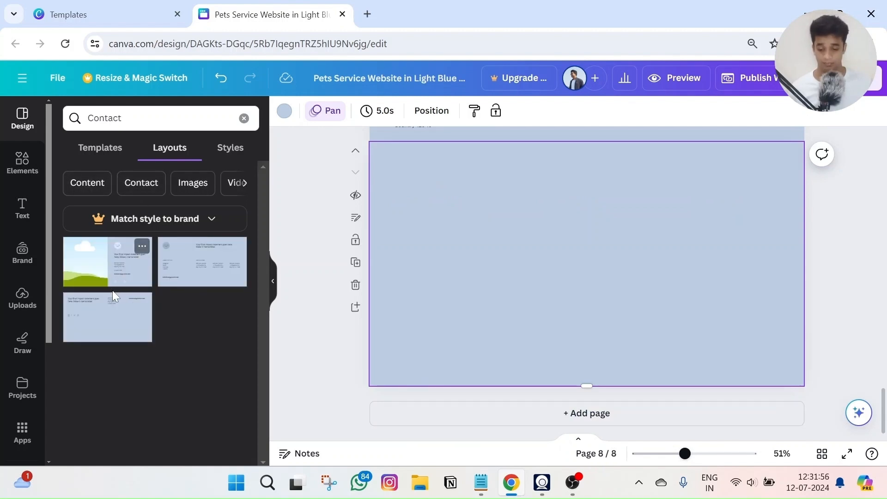
pyautogui.click(120, 277)
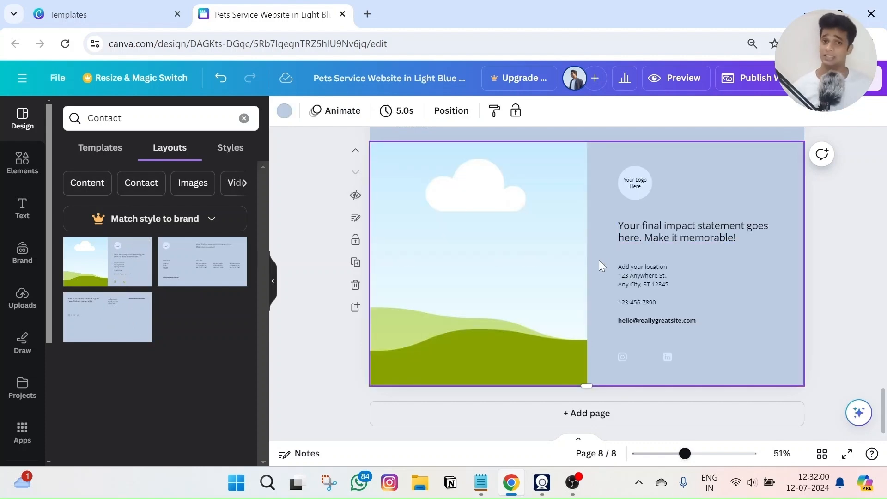
# Step: Examine the contact page's statement, address, phone and email text blocks up close
pyautogui.click(856, 254)
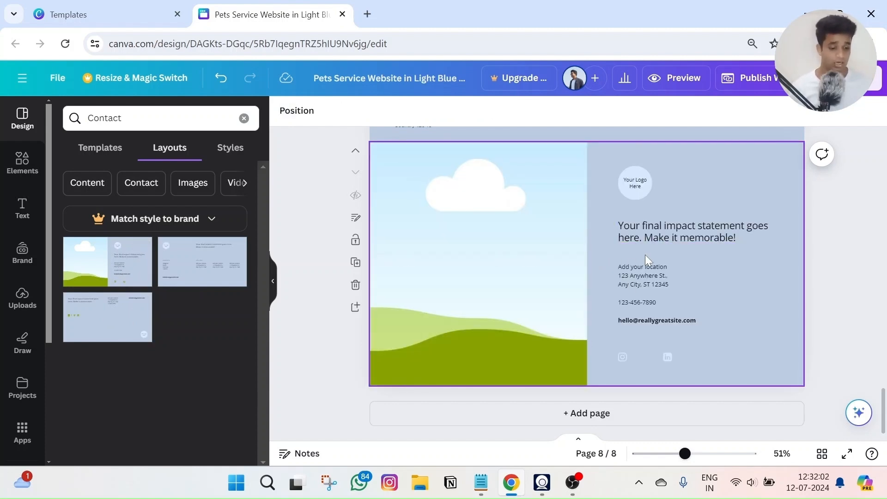
pyautogui.scroll(2, 647, 190)
pyautogui.scroll(2, 675, 187)
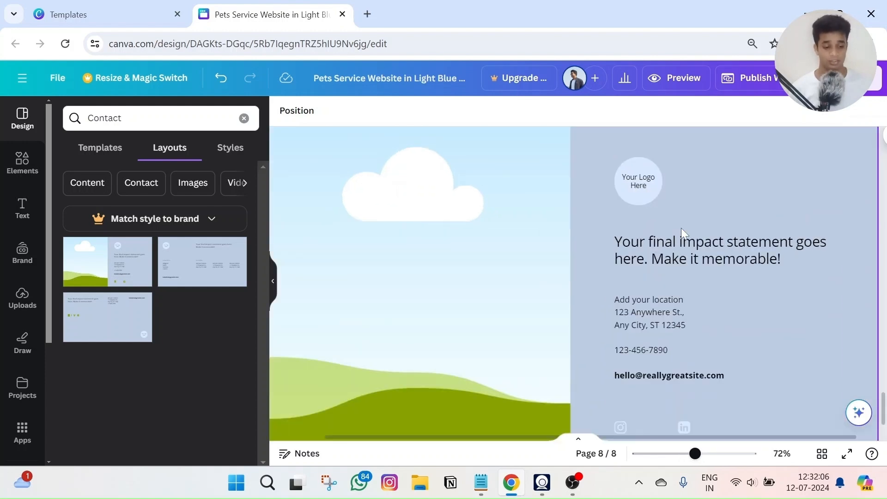
pyautogui.scroll(-2, 681, 228)
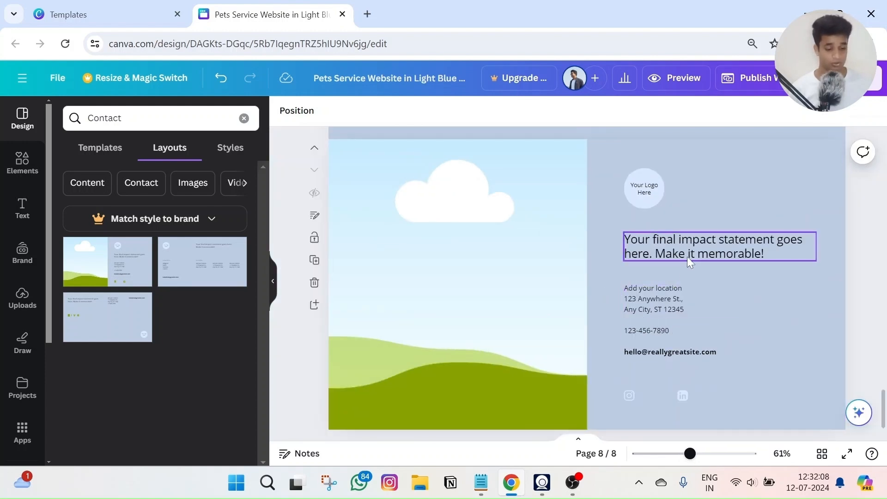
pyautogui.tripleClick(649, 300)
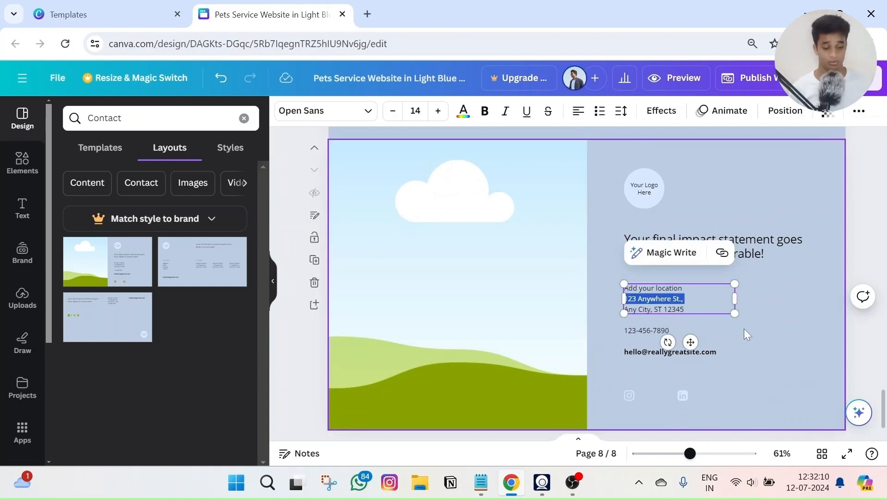
pyautogui.click(622, 337)
pyautogui.click(634, 327)
pyautogui.click(641, 347)
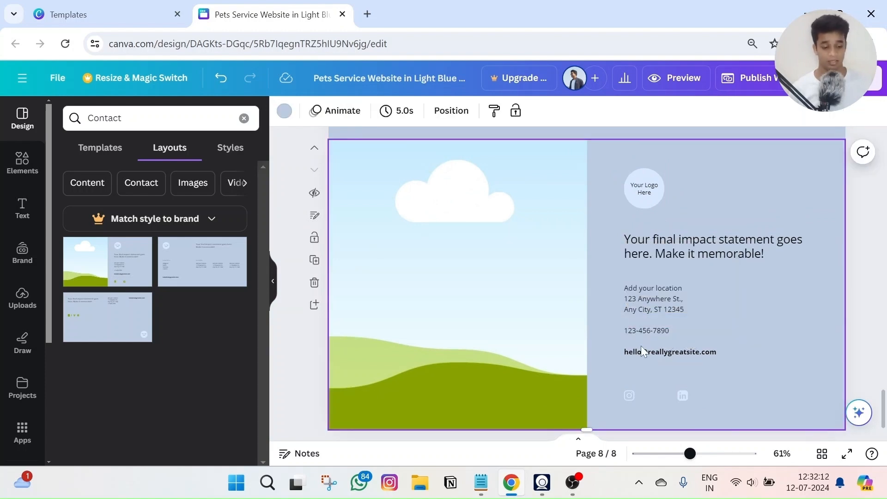
pyautogui.tripleClick(641, 351)
pyautogui.click(686, 341)
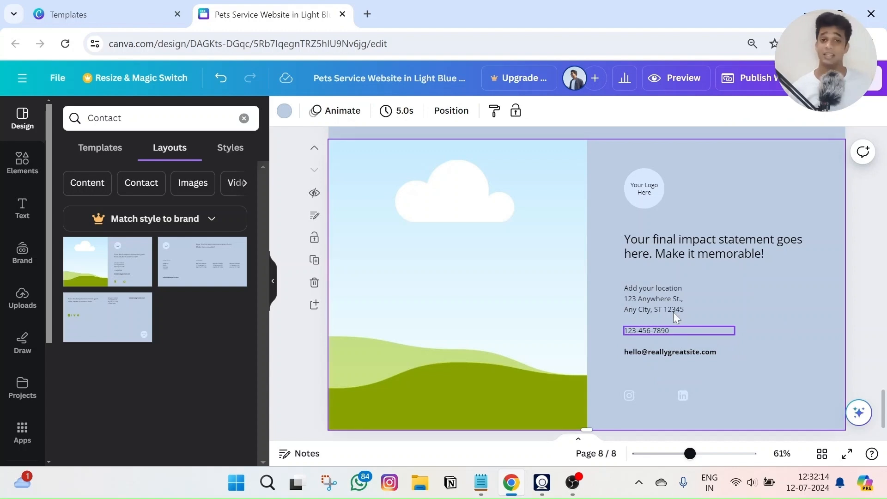
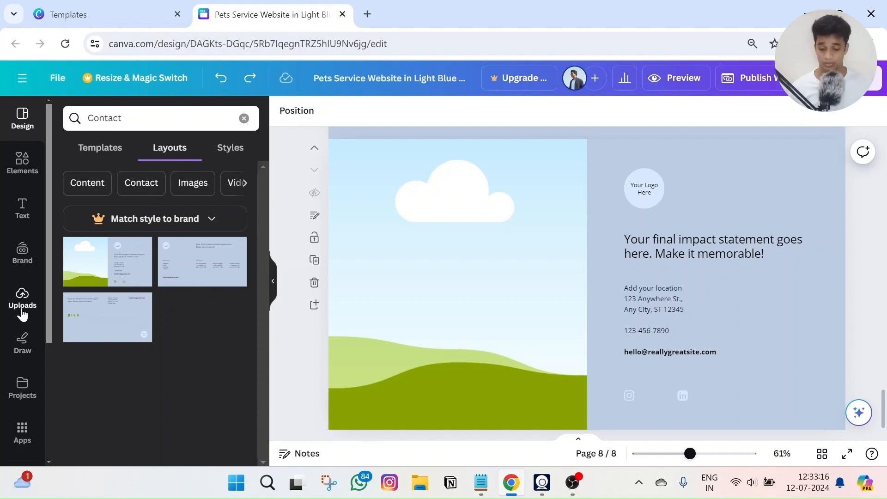
# Step: Replace the contact page's round logo placeholder with the uploaded illustration of a white dog at a mirror
pyautogui.click(22, 301)
pyautogui.scroll(-10, 119, 277)
pyautogui.scroll(5, 118, 277)
pyautogui.click(212, 233)
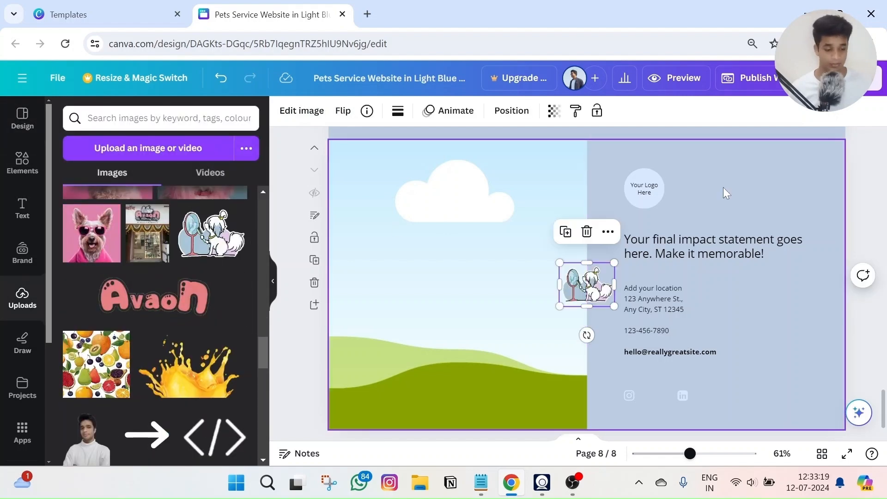
pyautogui.click(658, 194)
pyautogui.moveTo(587, 284); pyautogui.dragTo(655, 189)
pyautogui.click(634, 192)
pyautogui.click(710, 150)
pyautogui.click(634, 190)
# Step: Rewrite the contact page's impact statement in a more formal tone with Magic Write
pyautogui.click(643, 239)
pyautogui.click(705, 264)
pyautogui.click(704, 257)
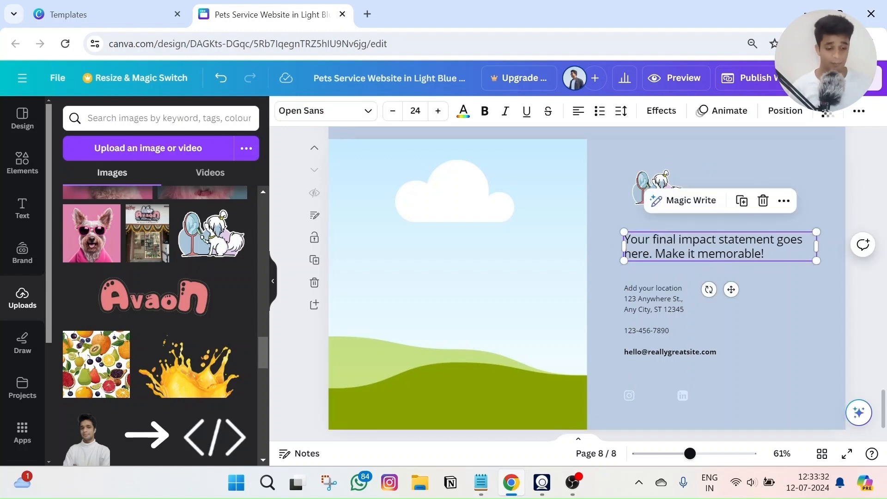
pyautogui.click(703, 251)
pyautogui.click(672, 200)
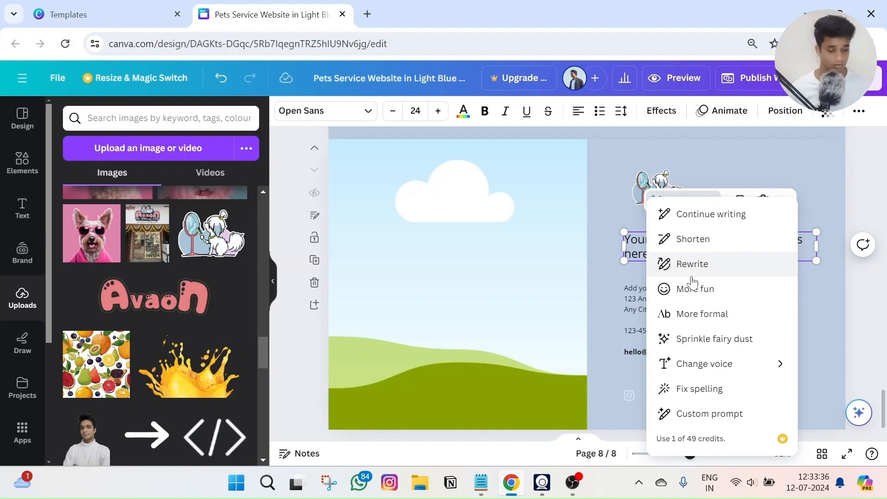
pyautogui.click(714, 321)
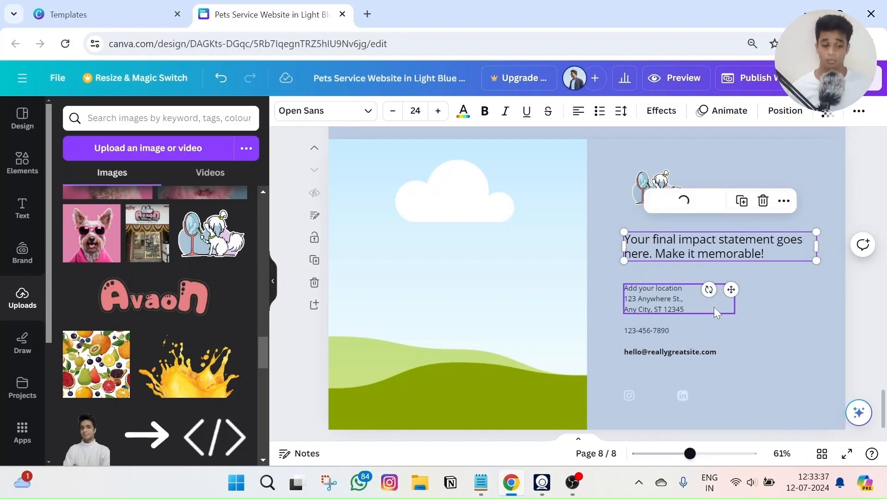
pyautogui.click(772, 269)
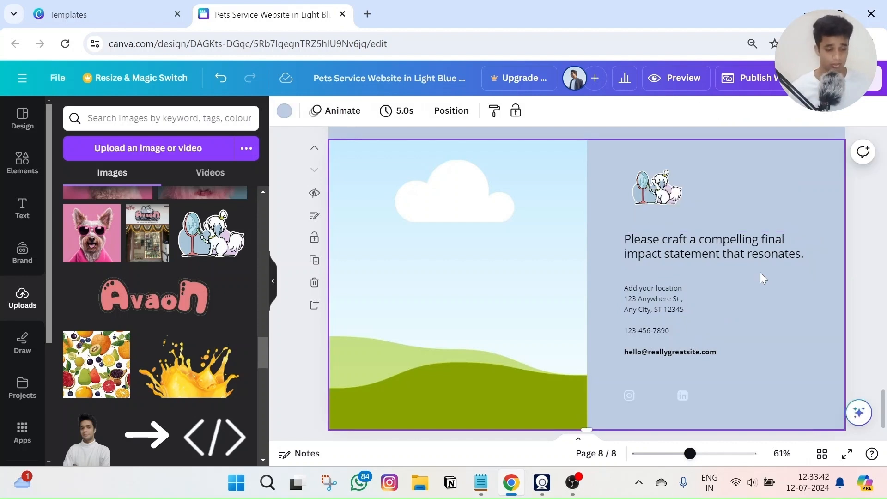
pyautogui.scroll(-2, 749, 265)
pyautogui.scroll(3, 673, 314)
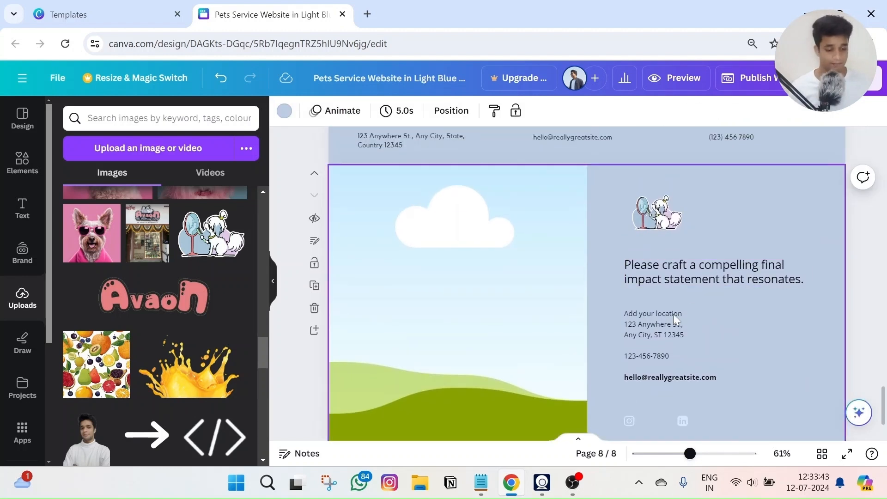
pyautogui.tripleClick(648, 319)
pyautogui.press('Right')
pyautogui.press('Down')
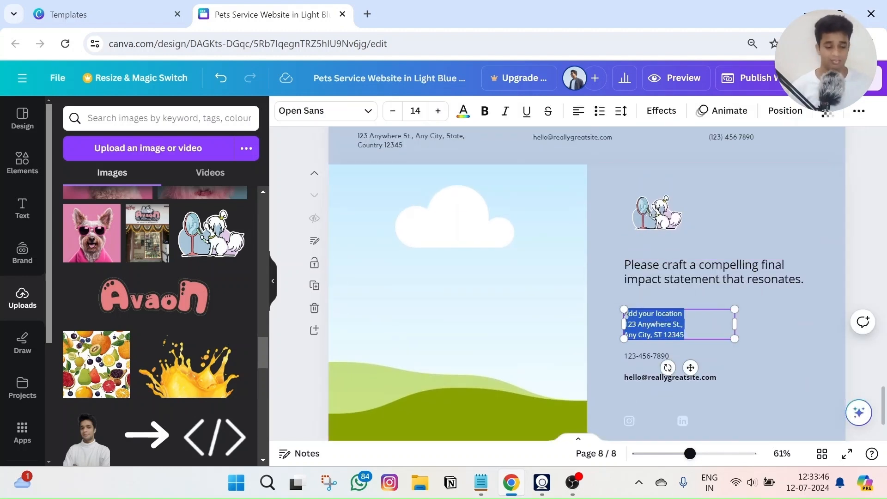
pyautogui.click(820, 345)
# Step: Fill the contact page's large image frame with the uploaded pink-background photo of a shaggy dog beside a white cat
pyautogui.click(437, 298)
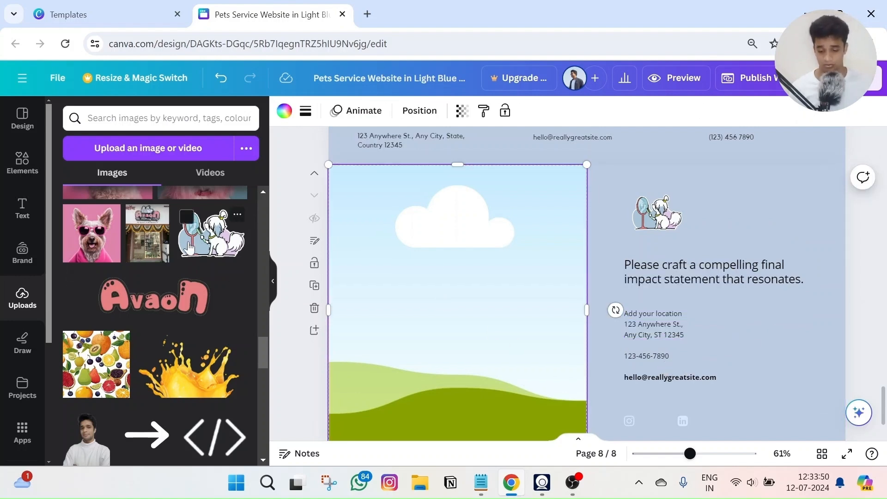
pyautogui.scroll(10, 192, 248)
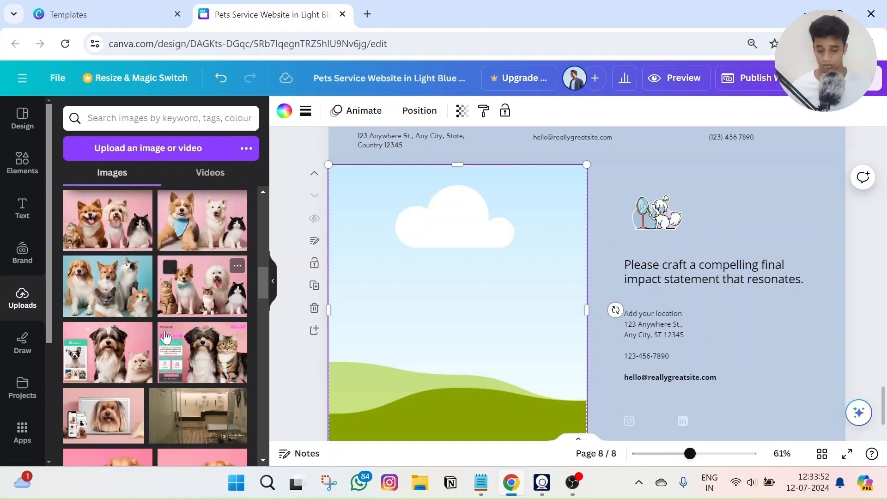
pyautogui.moveTo(98, 356); pyautogui.dragTo(364, 323)
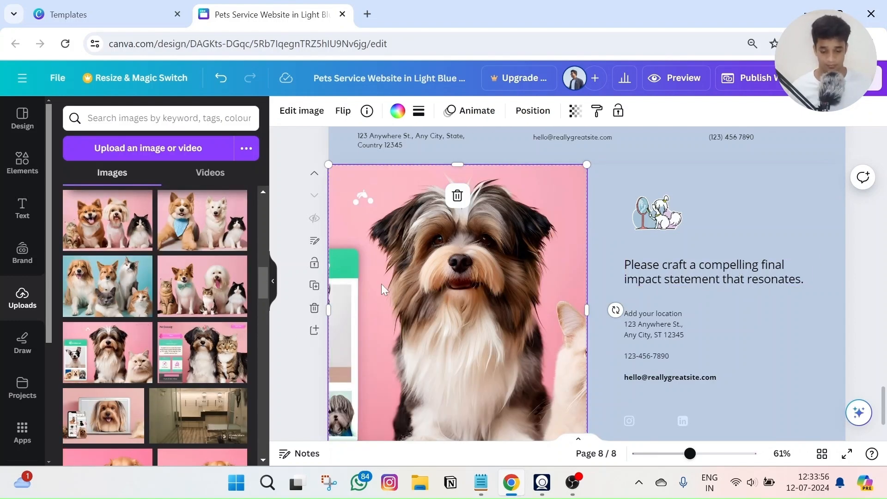
pyautogui.click(293, 237)
pyautogui.scroll(-2, 362, 238)
pyautogui.scroll(2, 403, 258)
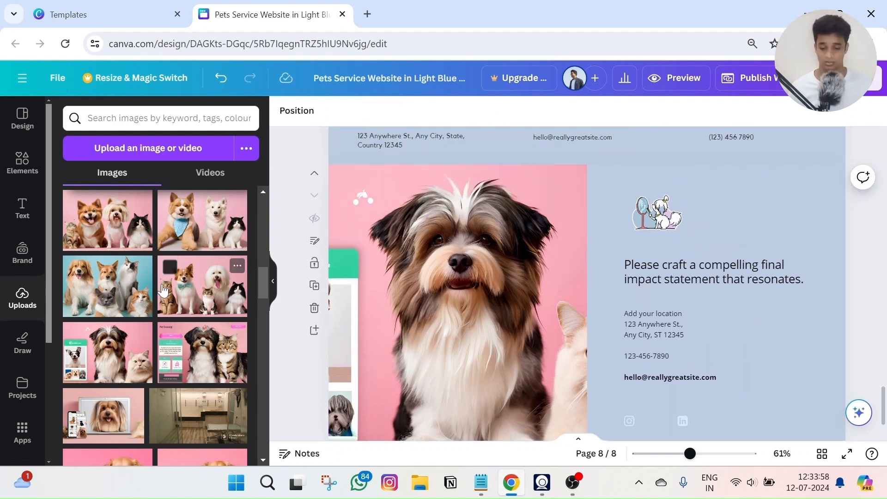
# Step: Place the uploaded photo of the shaggy dog beside a tabby cat in the contact page's large image frame
pyautogui.moveTo(198, 348); pyautogui.dragTo(434, 307)
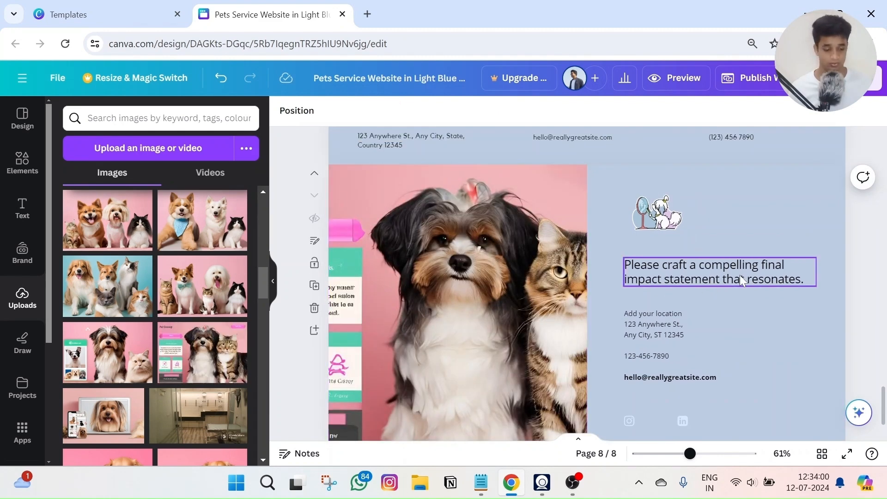
pyautogui.click(693, 218)
pyautogui.scroll(2, 572, 244)
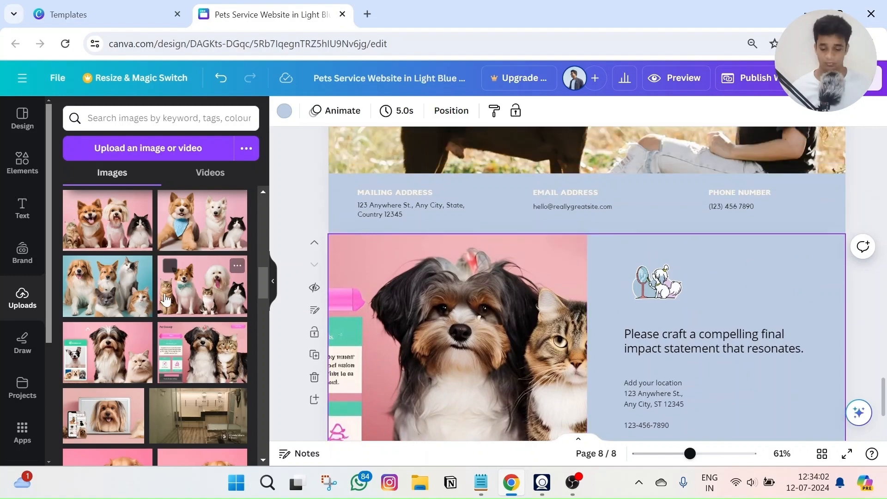
pyautogui.scroll(10, 177, 266)
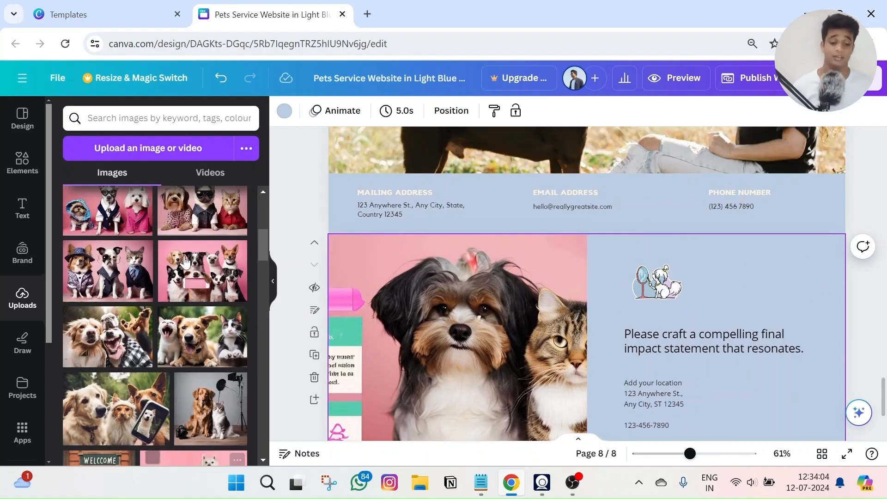
pyautogui.scroll(3, 465, 215)
pyautogui.scroll(9, 464, 215)
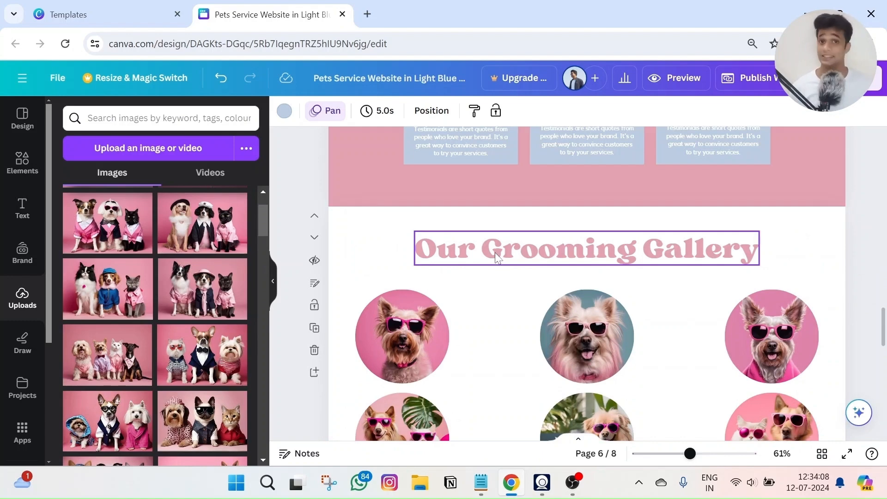
pyautogui.scroll(-10, 494, 252)
pyautogui.scroll(-2, 494, 253)
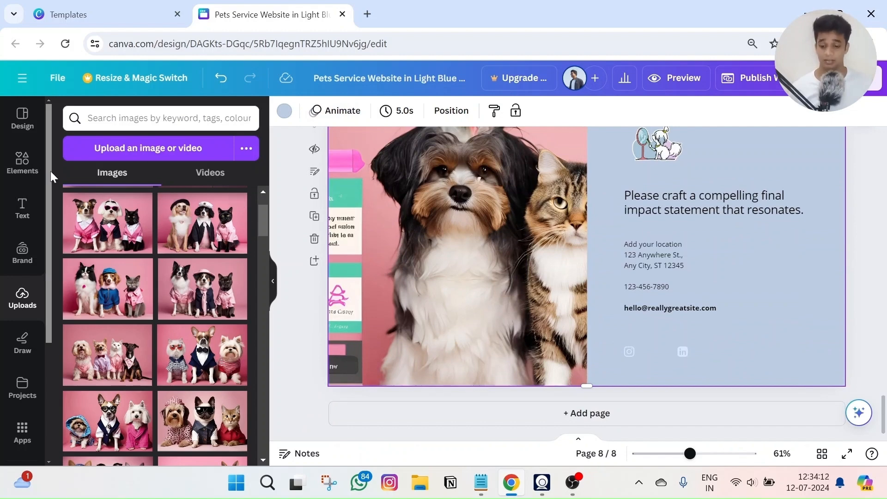
# Step: Add a page at the end using the Content layout with three tall images and overlaid sub-headers
pyautogui.click(28, 124)
pyautogui.click(161, 157)
pyautogui.click(98, 182)
pyautogui.click(137, 183)
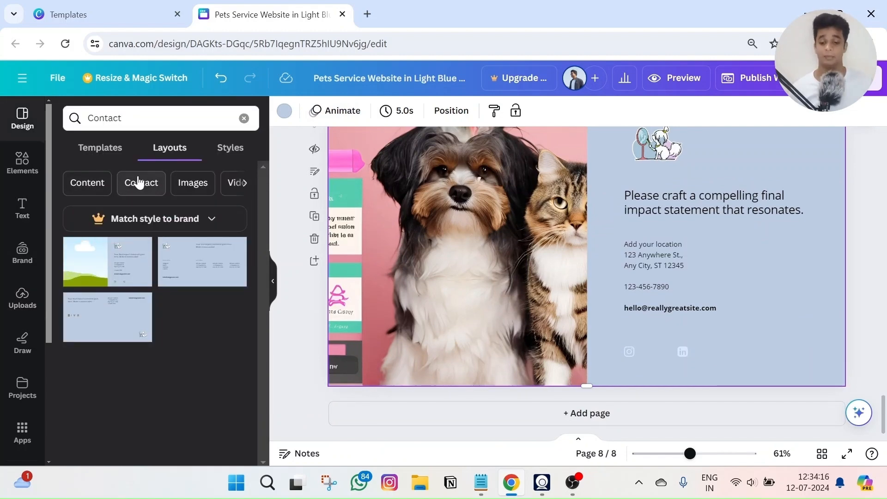
pyautogui.click(99, 183)
pyautogui.scroll(-3, 192, 266)
pyautogui.click(199, 342)
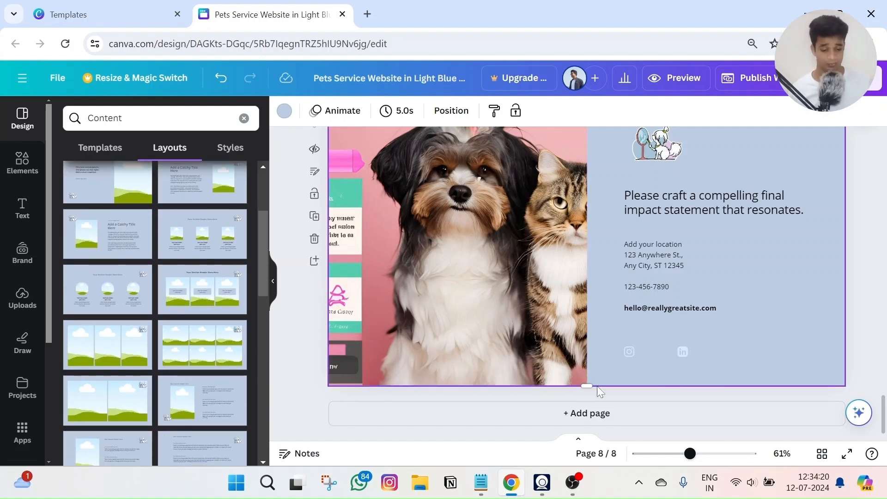
pyautogui.click(198, 303)
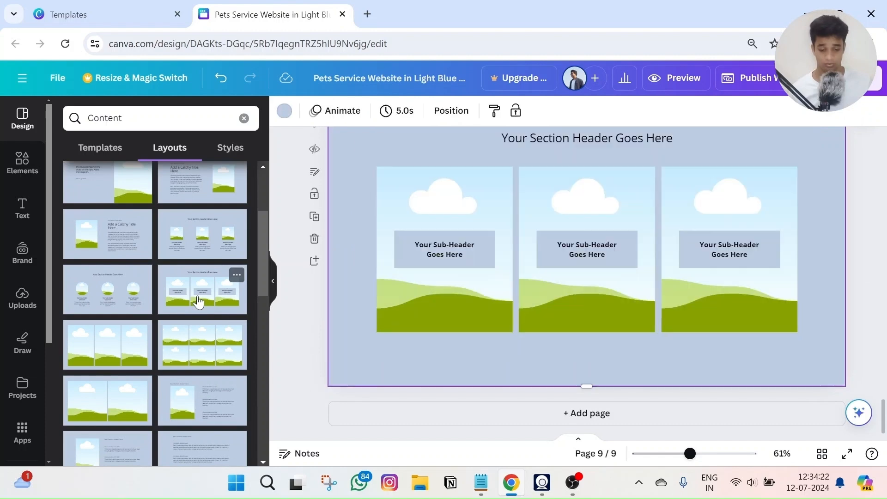
# Step: Replace the last page with the Content layout of three circular images above sub-headers and text
pyautogui.scroll(-2, 142, 272)
pyautogui.click(233, 223)
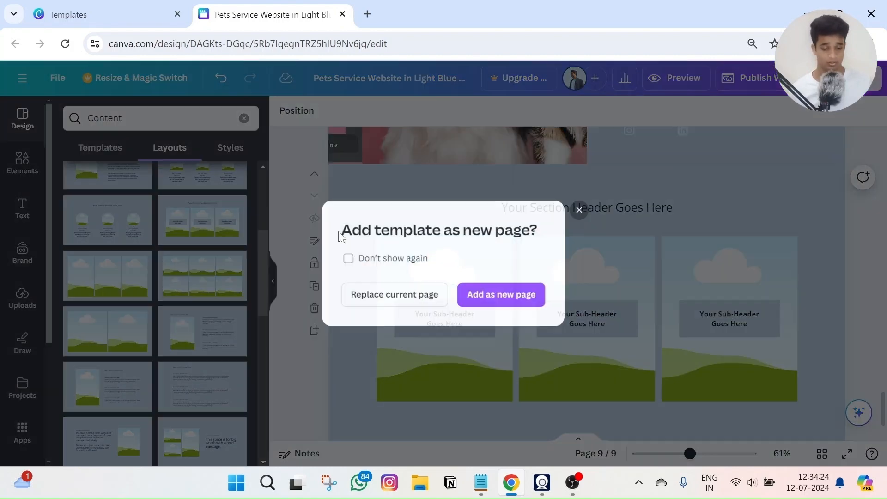
pyautogui.click(370, 296)
pyautogui.scroll(-2, 513, 286)
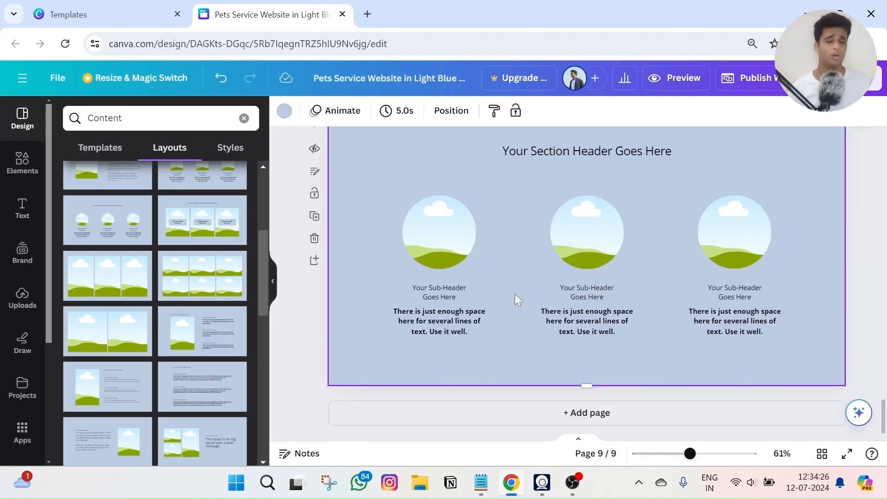
pyautogui.scroll(5, 195, 286)
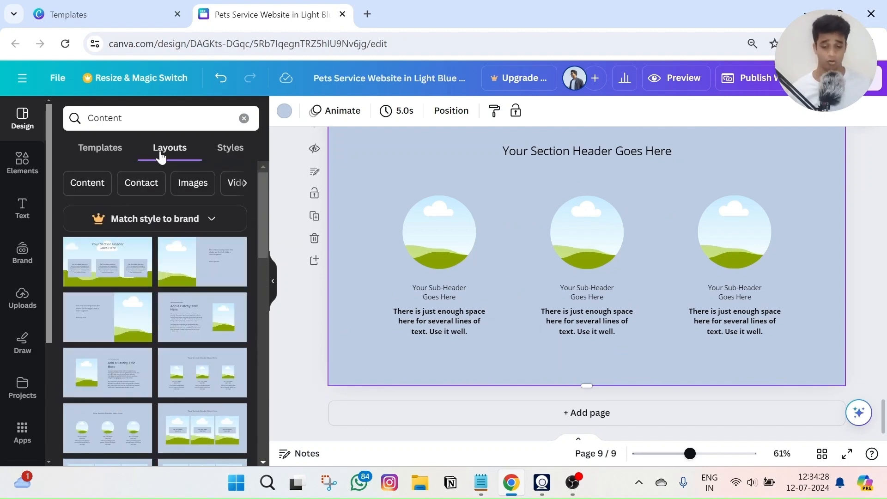
pyautogui.scroll(-10, 148, 301)
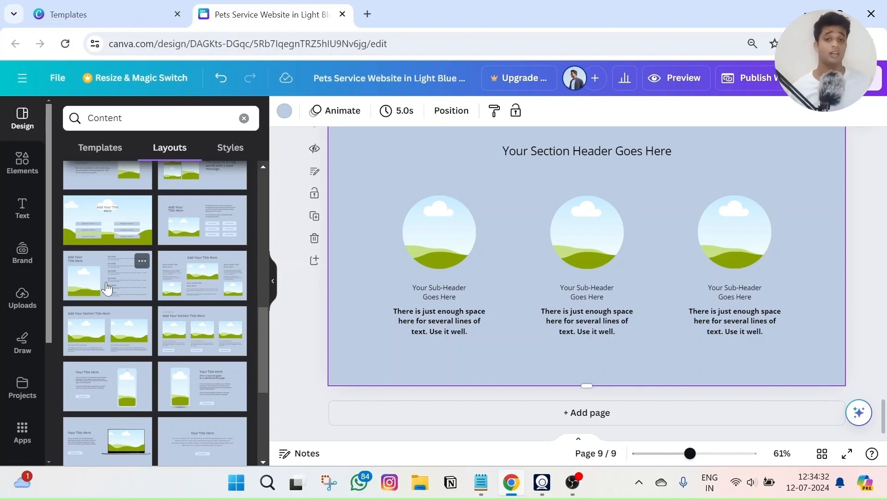
# Step: Switch the last page to the Content layout with a title, one image and a column of links
pyautogui.click(107, 287)
pyautogui.scroll(2, 583, 246)
pyautogui.scroll(-2, 498, 254)
pyautogui.scroll(2, 498, 254)
pyautogui.scroll(-4, 149, 298)
pyautogui.scroll(-1, 150, 300)
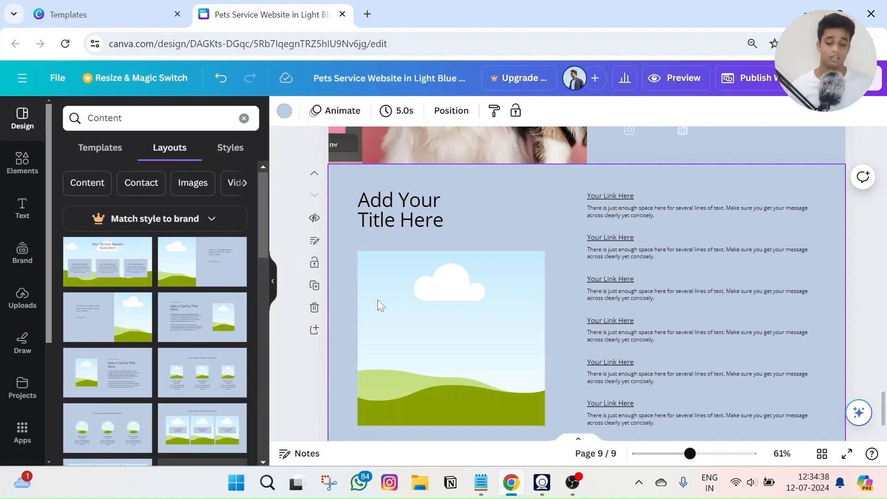
pyautogui.scroll(5, 379, 298)
pyautogui.scroll(-1, 381, 297)
pyautogui.scroll(-5, 264, 306)
pyautogui.scroll(-6, 437, 304)
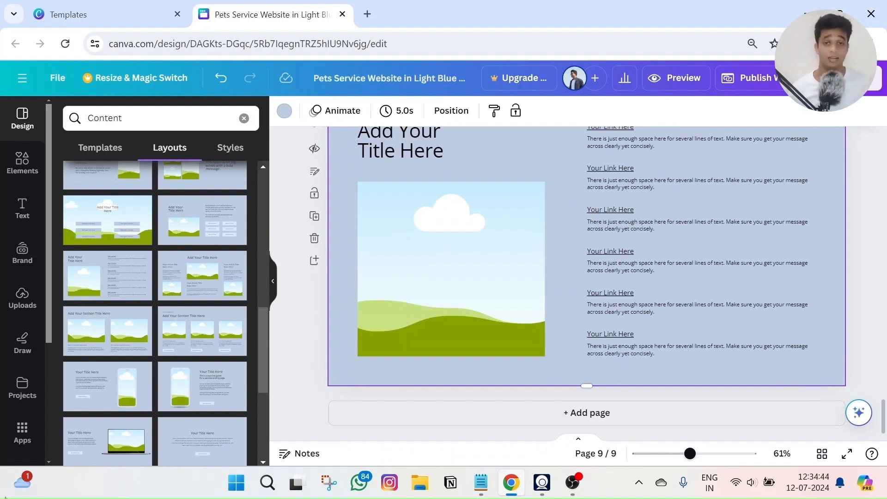
# Step: Delete the added last page with the title, image and column of links
pyautogui.click(421, 239)
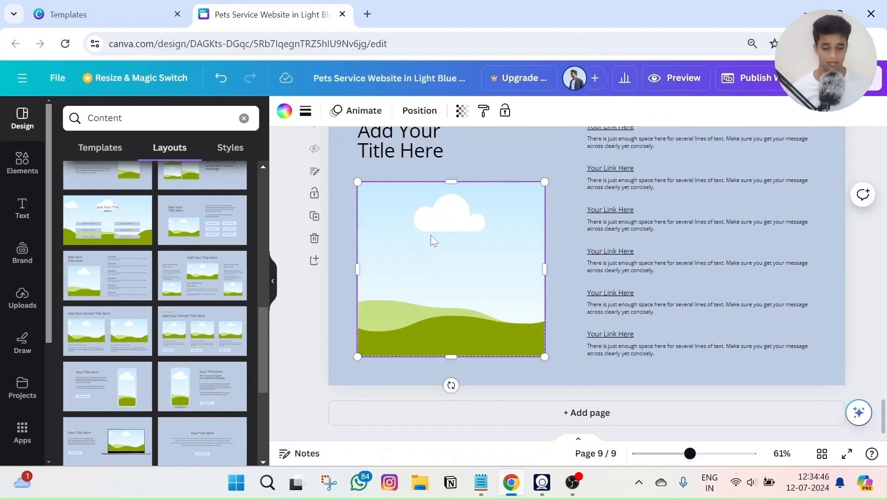
pyautogui.scroll(2, 689, 226)
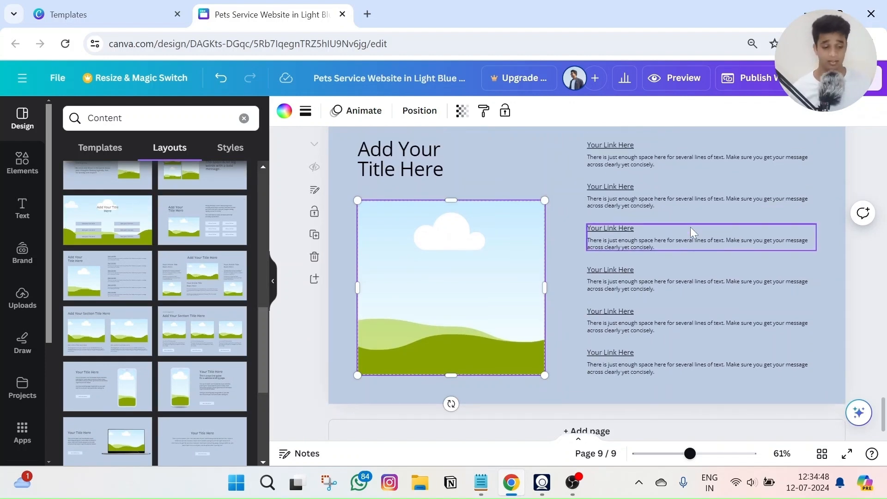
pyautogui.click(404, 221)
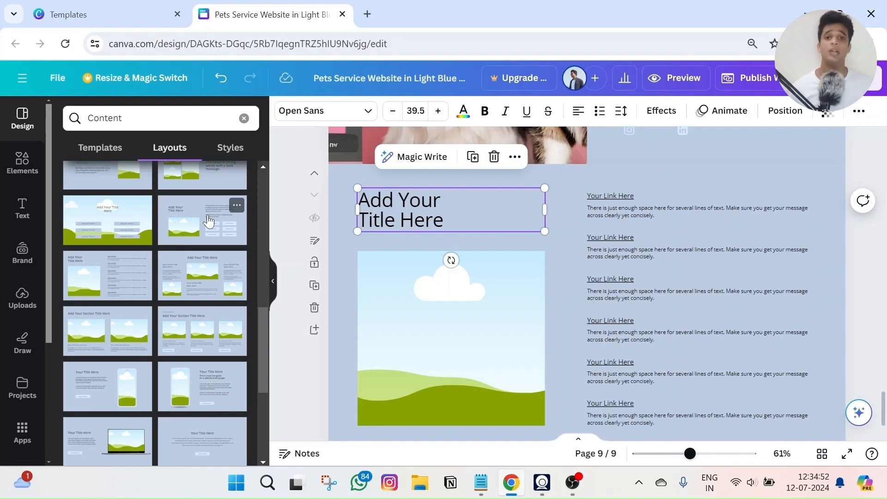
pyautogui.click(106, 148)
pyautogui.scroll(3, 769, 217)
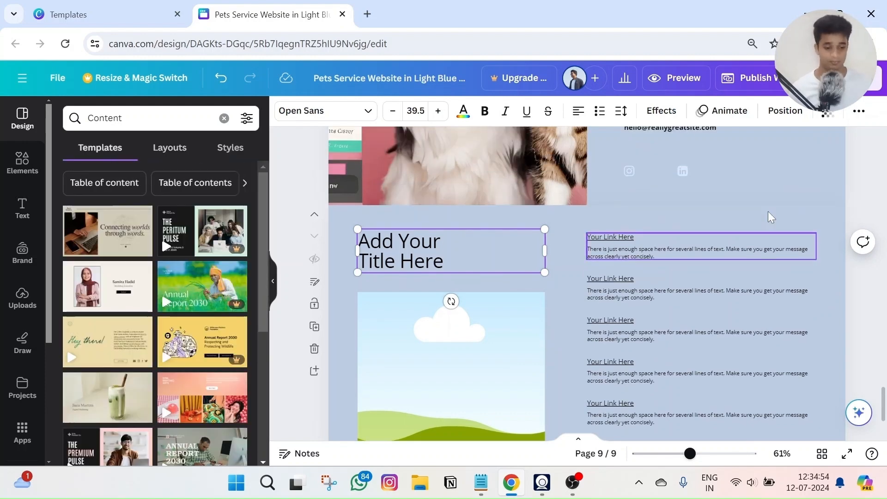
pyautogui.scroll(-2, 365, 348)
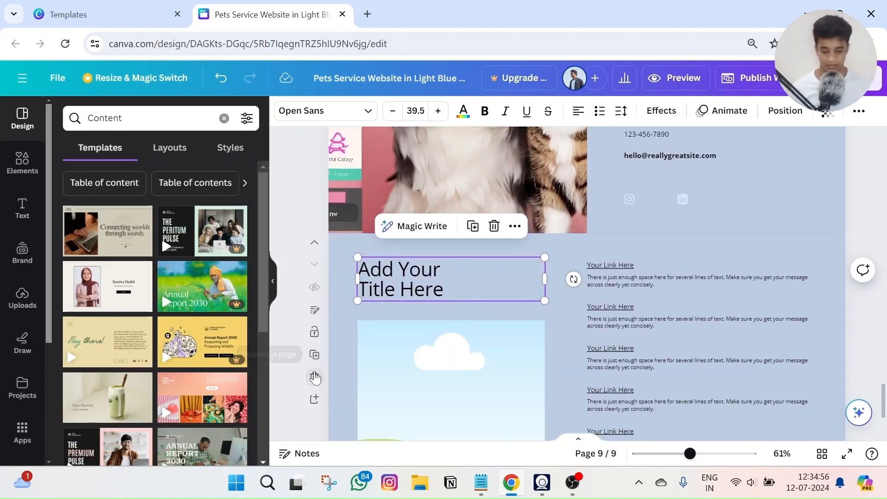
pyautogui.click(314, 374)
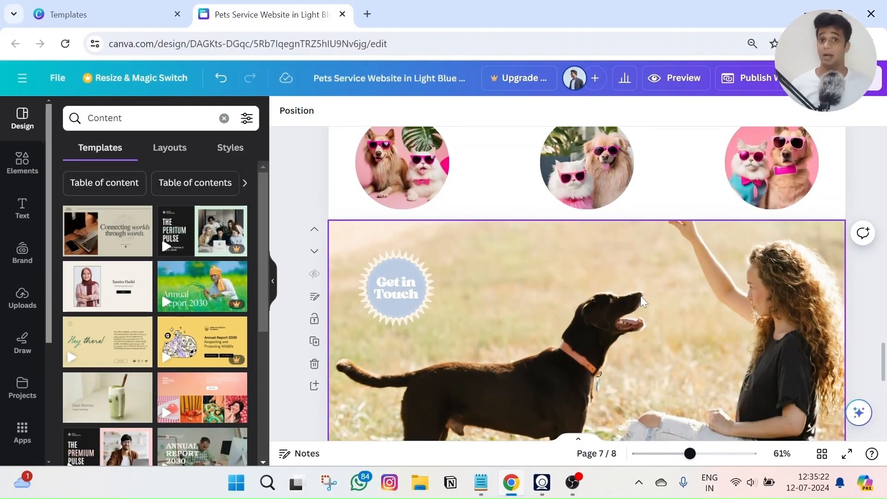
# Step: Move the "Our Grooming Gallery" heading slightly higher on the gallery page
pyautogui.scroll(-2, 641, 298)
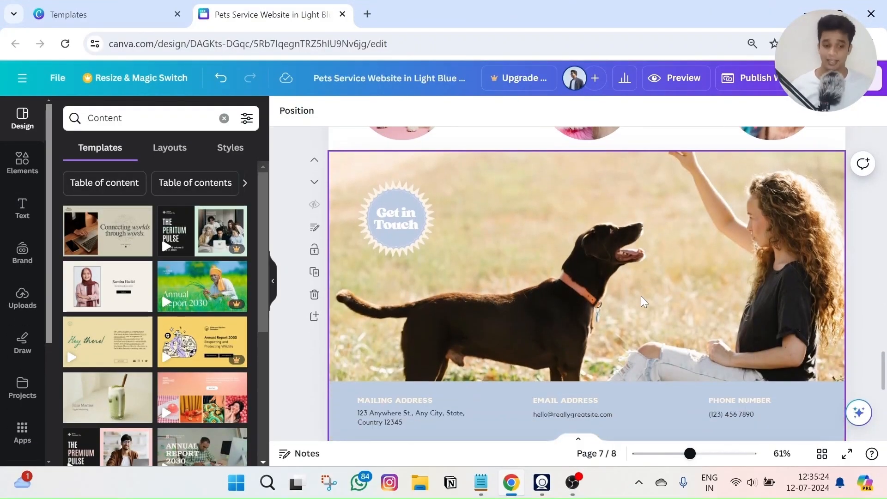
pyautogui.scroll(-3, 641, 295)
pyautogui.scroll(8, 641, 295)
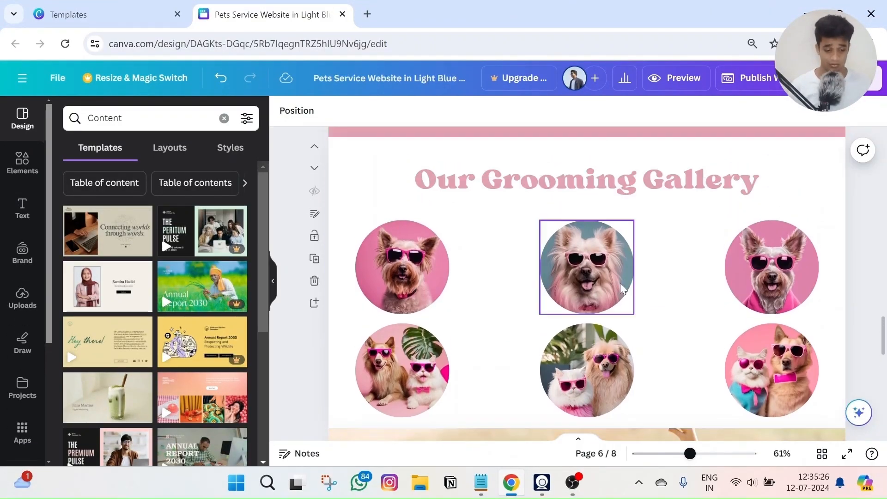
pyautogui.scroll(2, 507, 225)
pyautogui.moveTo(564, 251); pyautogui.dragTo(564, 235)
pyautogui.scroll(-3, 564, 235)
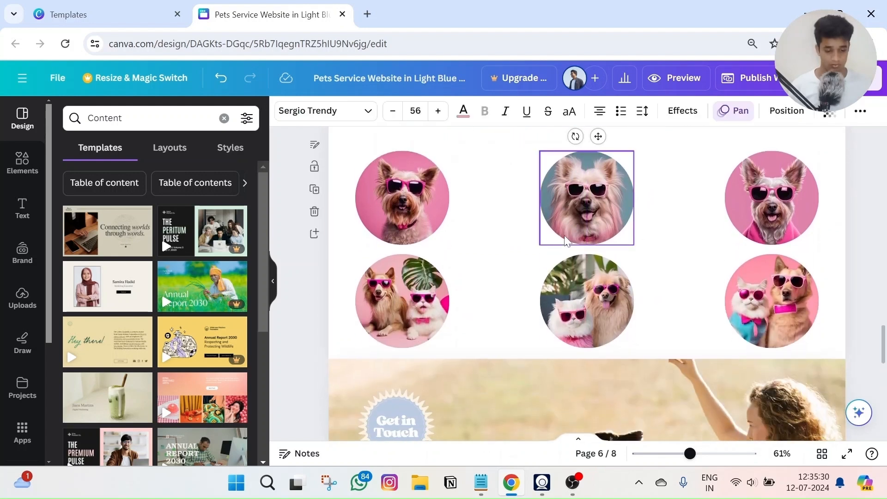
pyautogui.scroll(2, 433, 201)
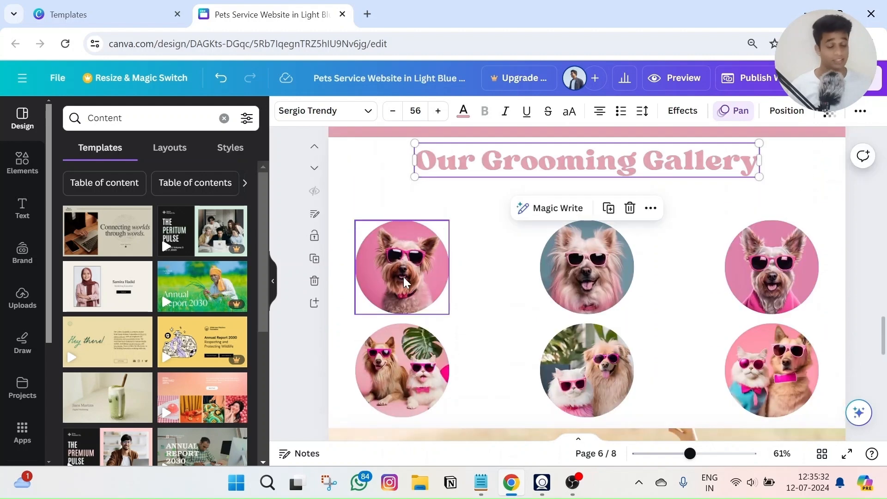
# Step: Move all six circular pet photos in the grooming gallery up closer to the heading
pyautogui.moveTo(404, 276); pyautogui.dragTo(403, 250)
pyautogui.moveTo(612, 285); pyautogui.dragTo(612, 258)
pyautogui.moveTo(781, 284); pyautogui.dragTo(781, 251)
pyautogui.moveTo(407, 385); pyautogui.dragTo(409, 359)
pyautogui.moveTo(595, 375); pyautogui.dragTo(595, 350)
pyautogui.moveTo(782, 382); pyautogui.dragTo(780, 352)
pyautogui.click(855, 354)
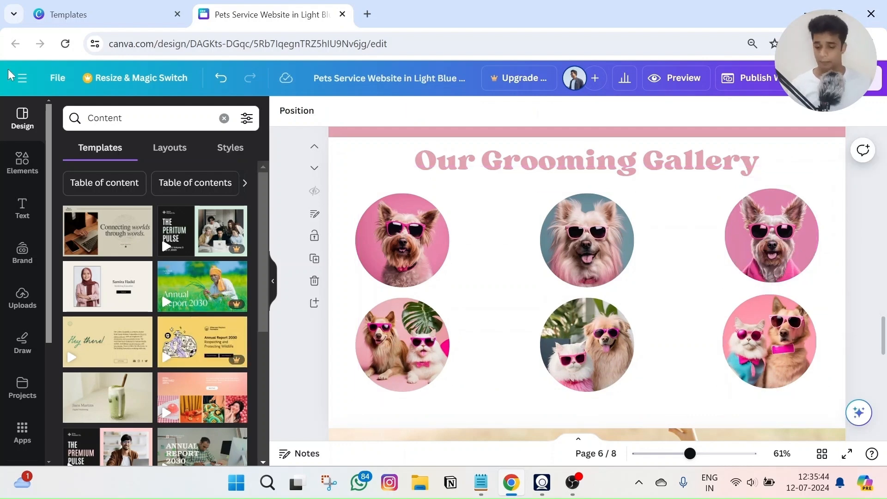
# Step: Add a dark rounded rectangular button to the grooming gallery page and centre it below the middle column of pet photos
pyautogui.click(12, 175)
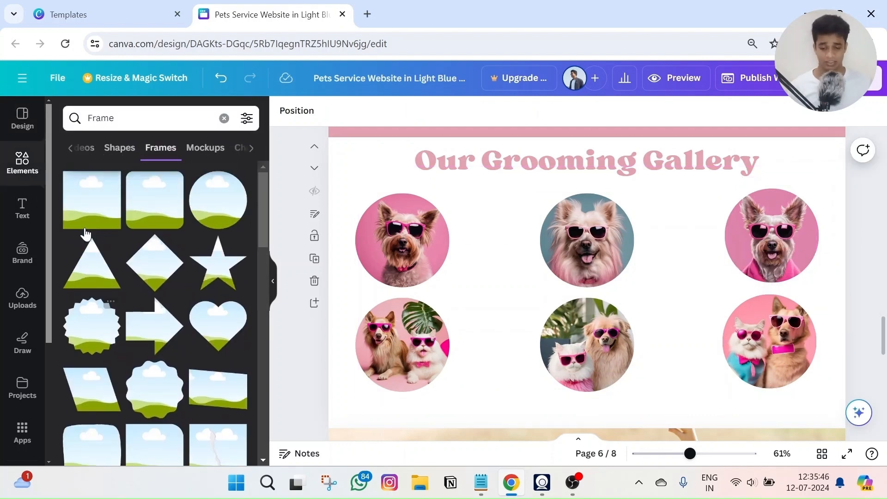
pyautogui.click(26, 167)
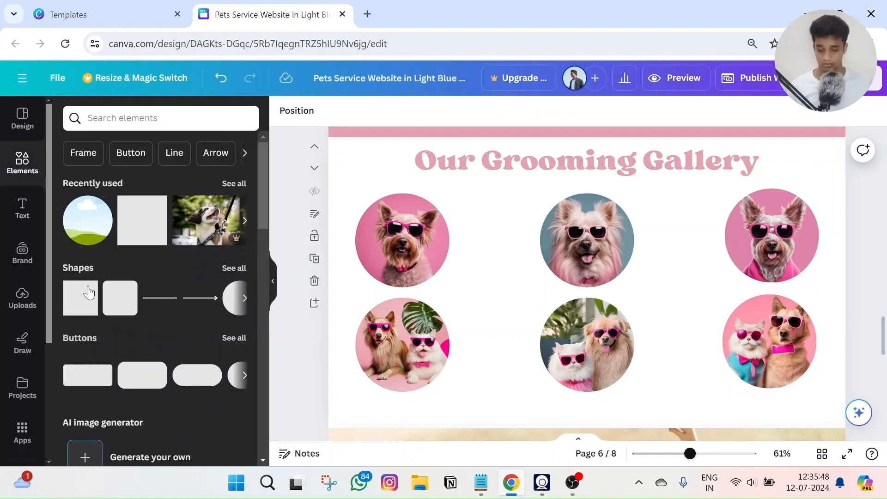
pyautogui.click(233, 269)
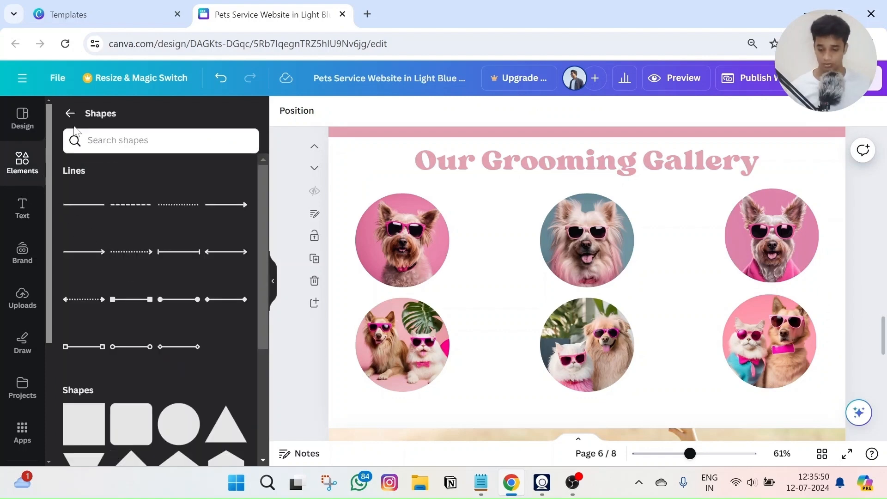
pyautogui.click(71, 122)
pyautogui.scroll(-2, 83, 277)
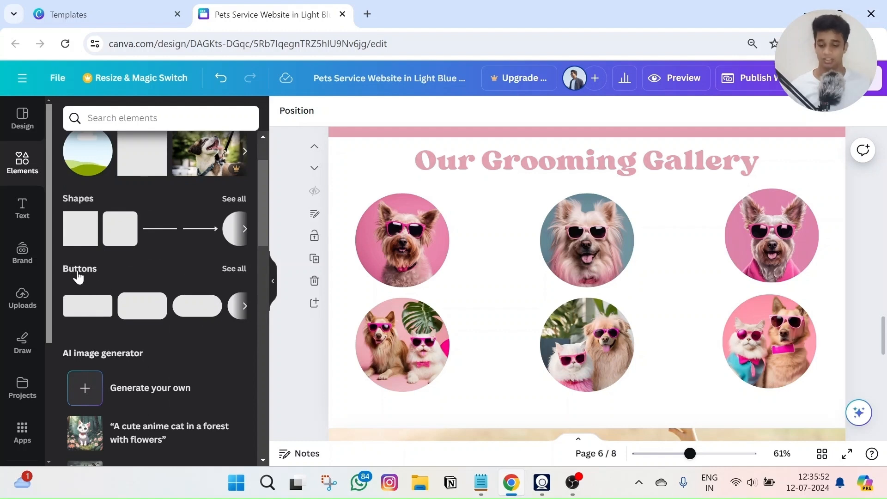
pyautogui.click(229, 269)
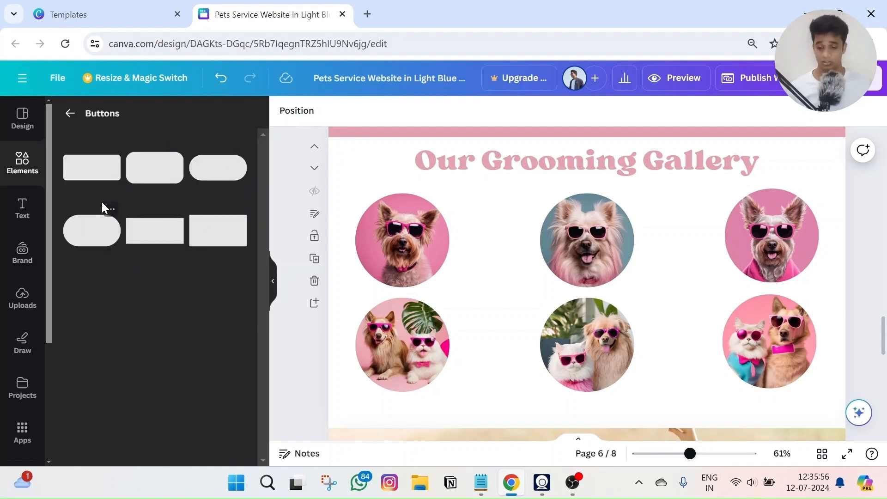
pyautogui.click(89, 184)
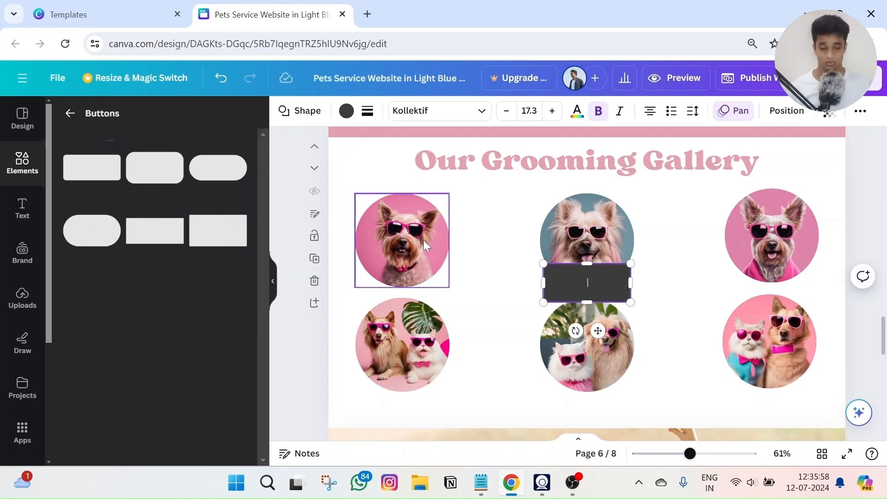
pyautogui.click(661, 300)
pyautogui.moveTo(567, 281); pyautogui.dragTo(589, 410)
pyautogui.click(655, 403)
# Step: Add a subheading reading "View More" to the gallery page and set its font to Sergio Trendy
pyautogui.click(22, 208)
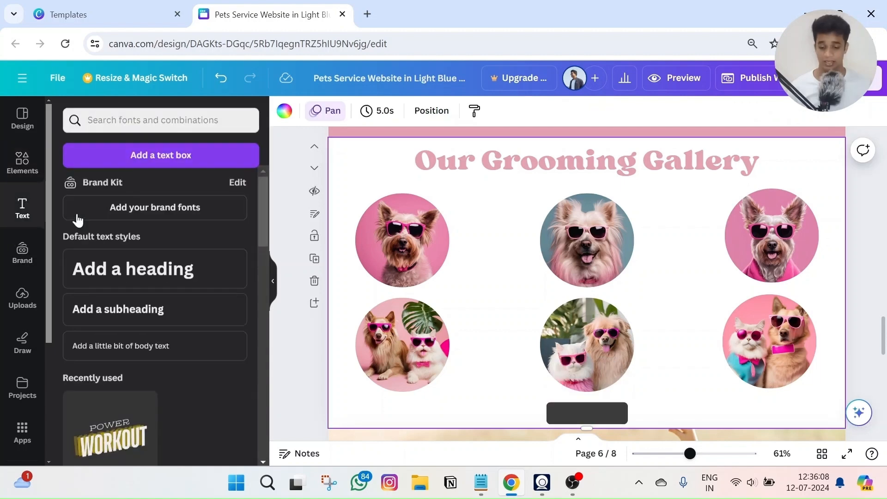
pyautogui.click(122, 318)
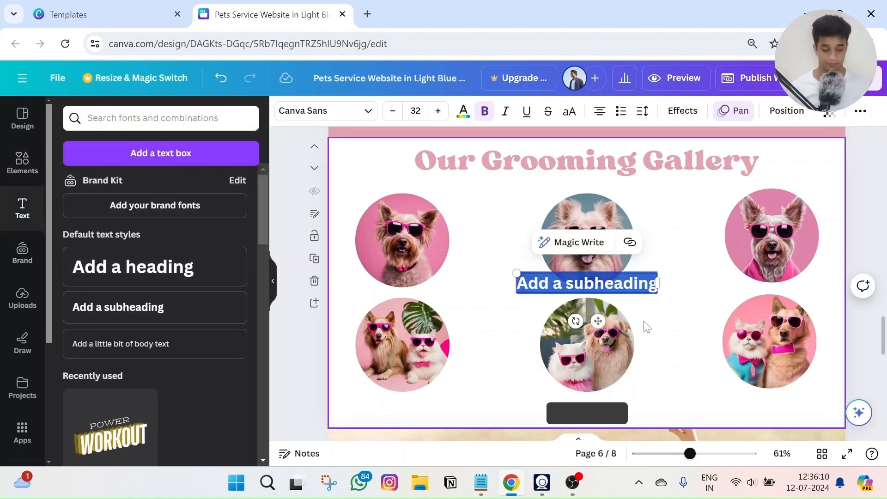
pyautogui.moveTo(19, 498)
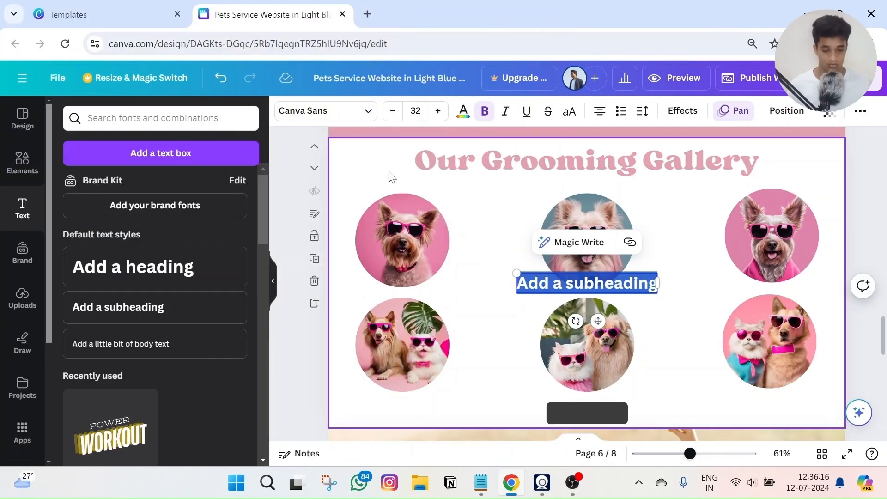
pyautogui.write('View More')
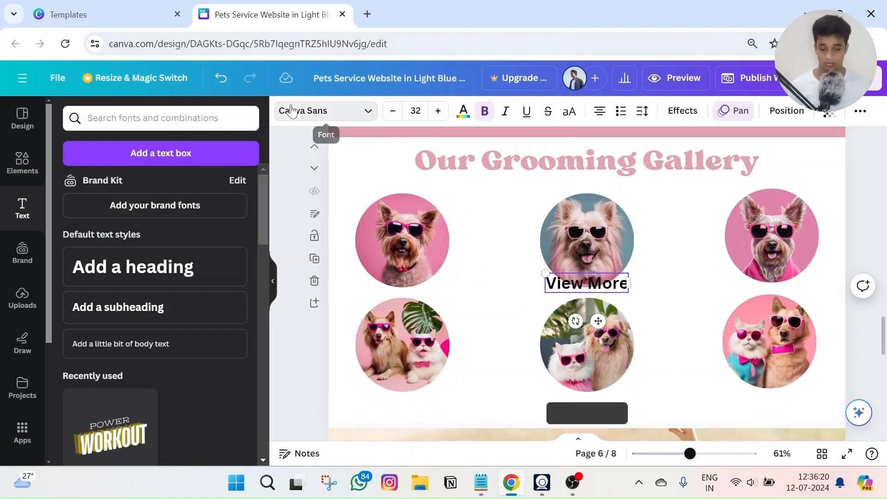
pyautogui.click(296, 111)
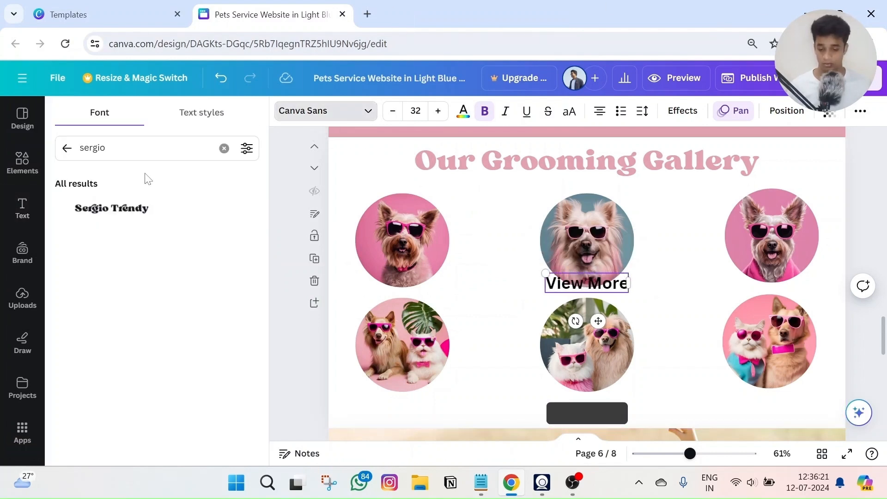
pyautogui.click(129, 211)
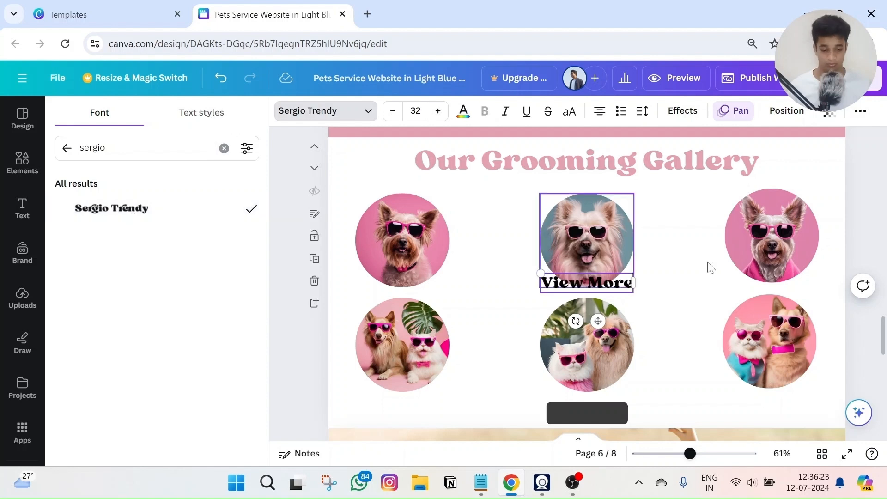
# Step: Change the "View More" text colour to white
pyautogui.click(462, 112)
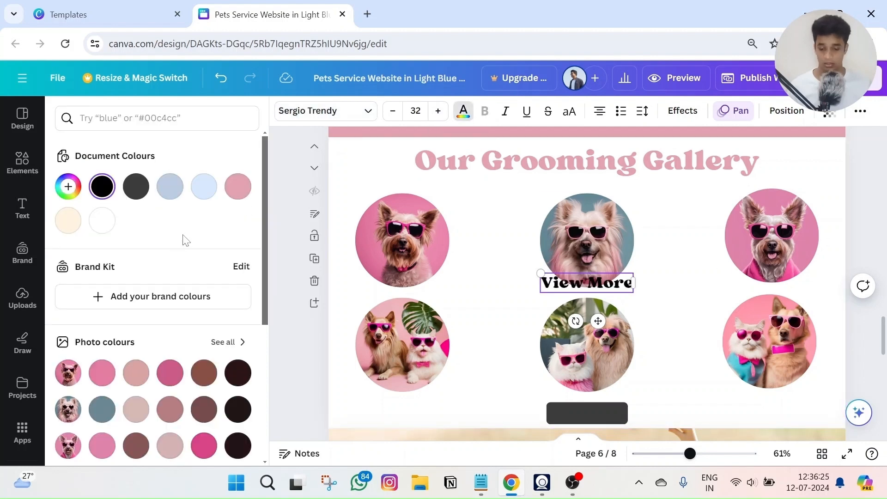
pyautogui.click(113, 218)
pyautogui.click(540, 297)
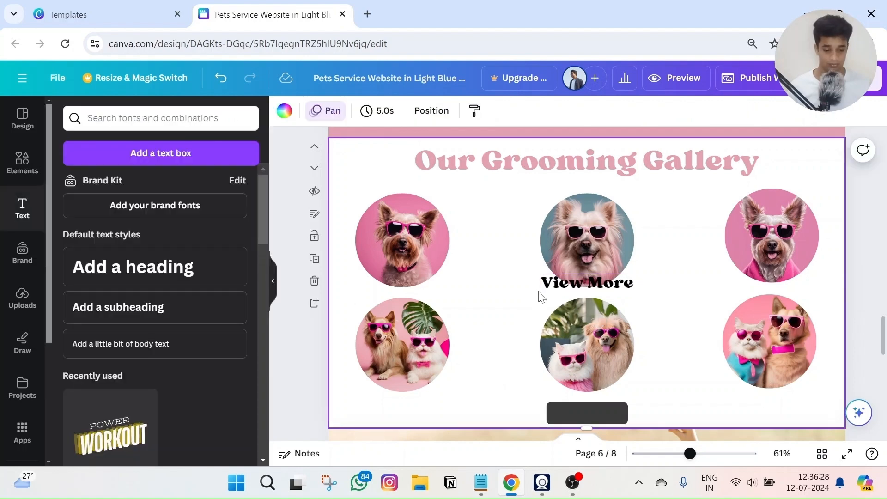
pyautogui.click(545, 283)
pyautogui.click(463, 110)
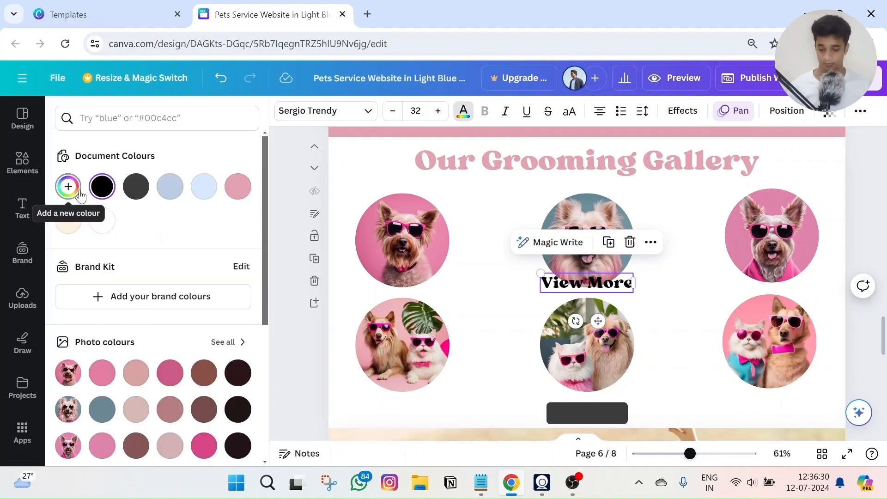
pyautogui.click(107, 220)
# Step: Fill the button shape below the gallery photos with black
pyautogui.click(565, 406)
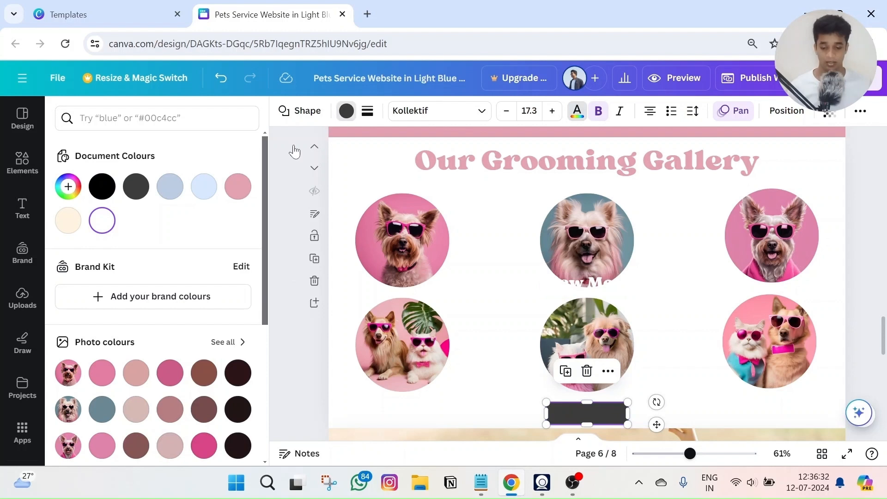
pyautogui.click(344, 115)
pyautogui.click(136, 197)
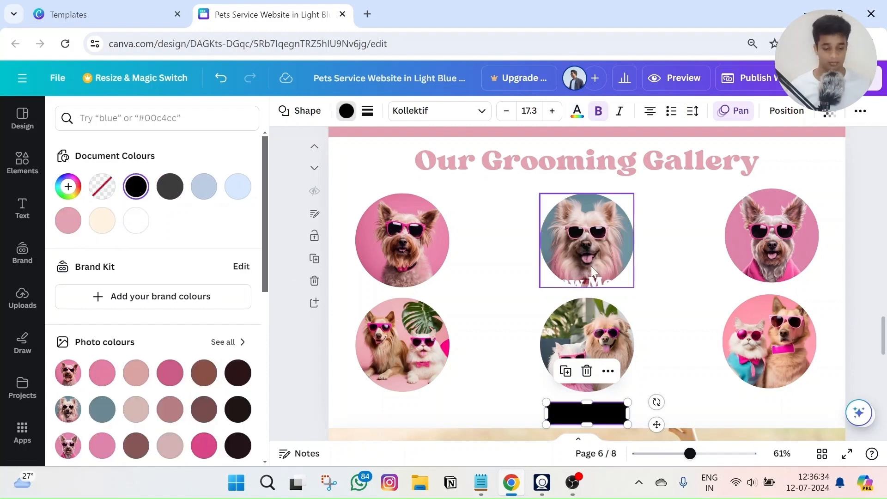
# Step: Move the "View More" text onto the black button, reduce its font size to fit inside, and centre it
pyautogui.moveTo(587, 284); pyautogui.dragTo(587, 412)
pyautogui.click(393, 111)
pyautogui.click(394, 111)
pyautogui.click(393, 111)
pyautogui.click(434, 114)
pyautogui.click(435, 113)
pyautogui.click(434, 113)
pyautogui.click(435, 113)
pyautogui.click(678, 256)
pyautogui.click(595, 410)
pyautogui.moveTo(595, 411); pyautogui.dragTo(591, 414)
pyautogui.click(693, 284)
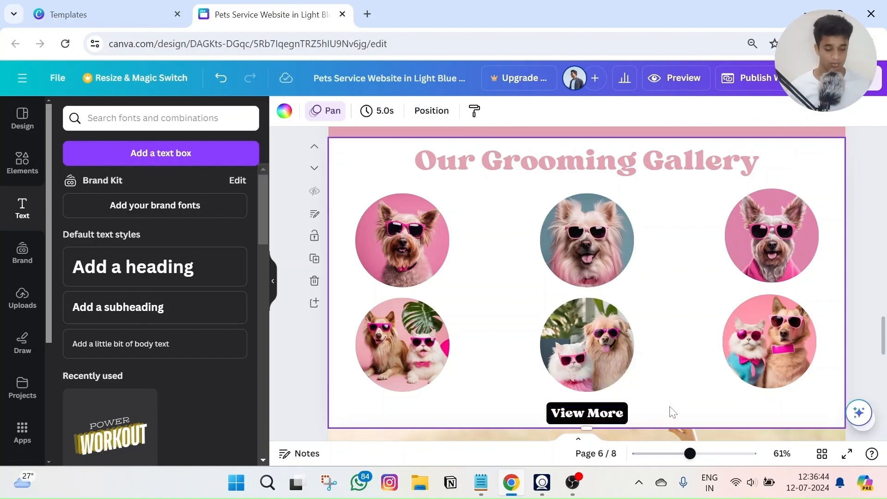
# Step: Review the gallery page's "View More" button and compare it with the "Learn More" button on the home page
pyautogui.scroll(-3, 692, 284)
pyautogui.scroll(4, 693, 282)
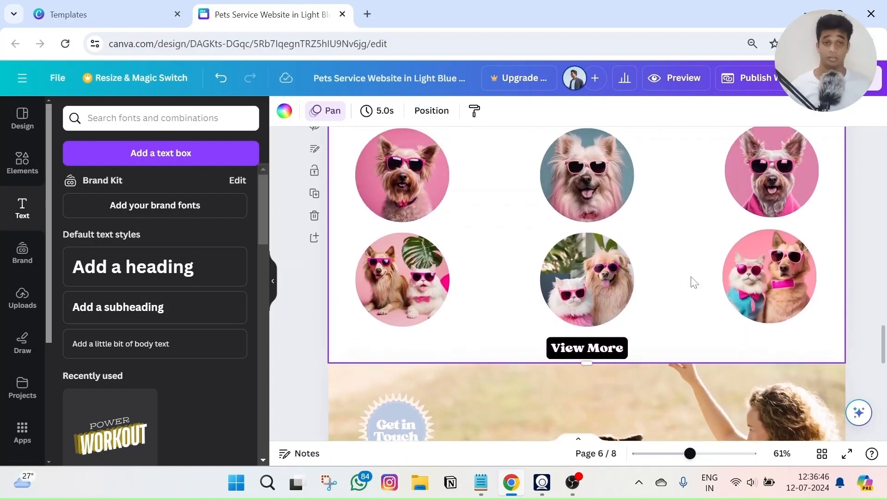
pyautogui.scroll(-3, 693, 281)
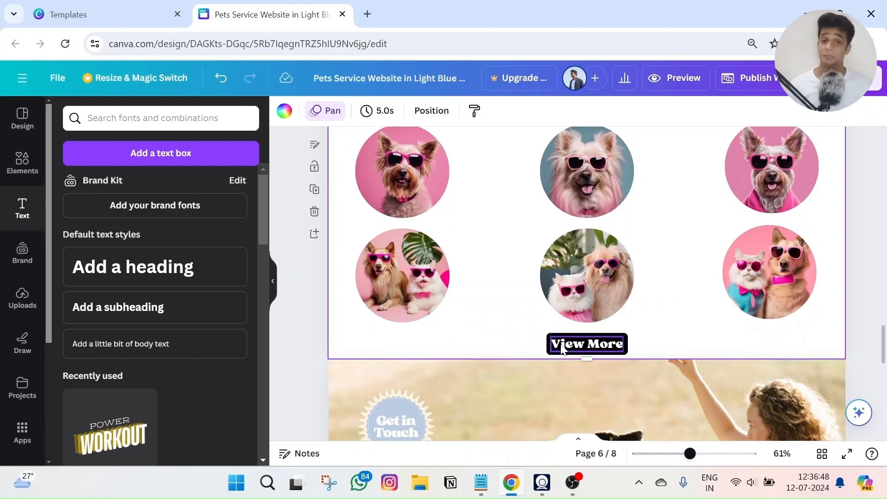
pyautogui.scroll(4, 561, 341)
pyautogui.scroll(-5, 561, 337)
pyautogui.scroll(20, 561, 336)
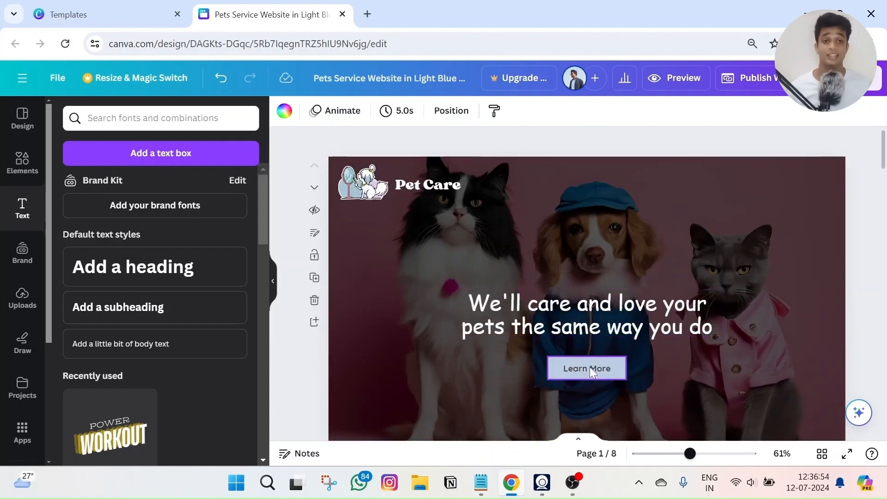
pyautogui.click(556, 372)
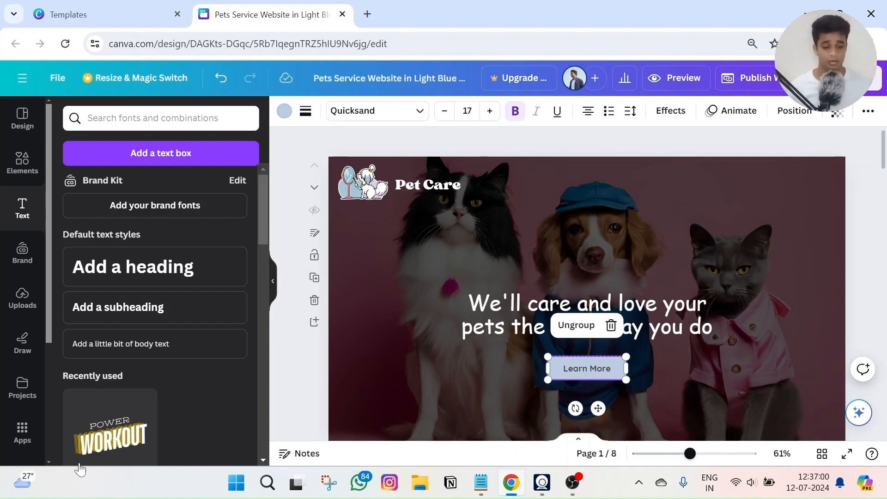
pyautogui.scroll(-5, 152, 369)
pyautogui.scroll(-20, 548, 293)
pyautogui.scroll(20, 548, 293)
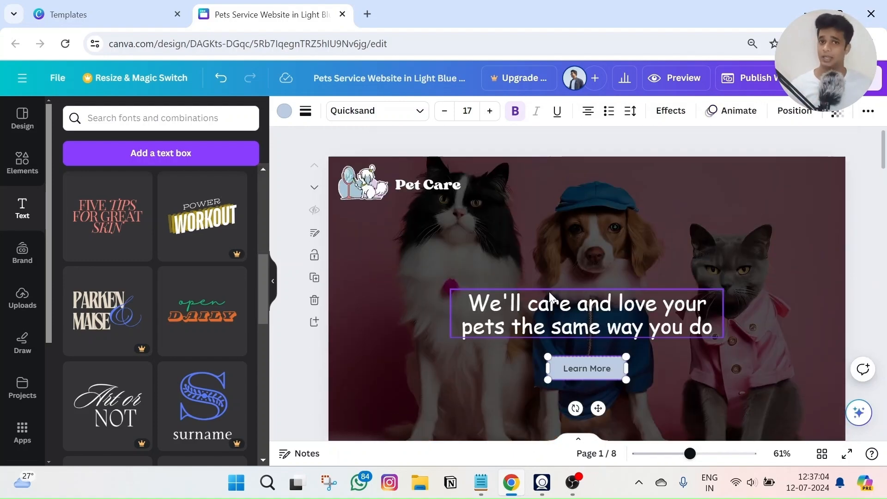
pyautogui.scroll(-5, 549, 289)
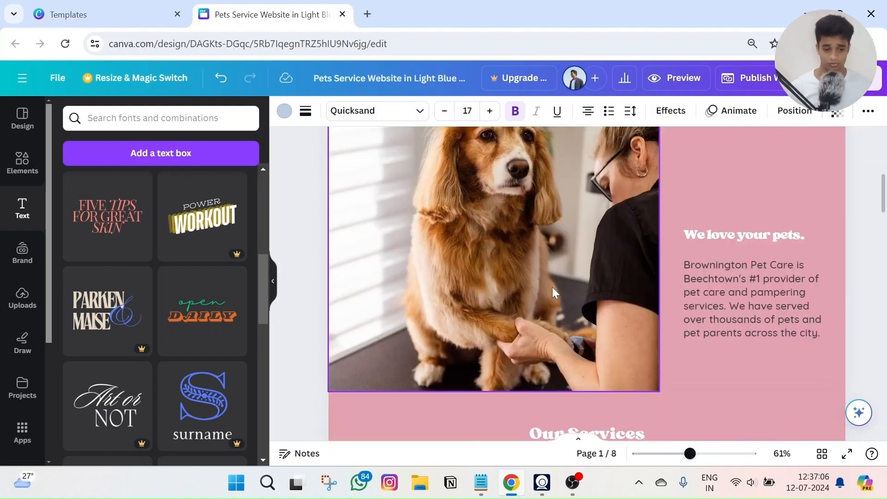
pyautogui.scroll(5, 551, 288)
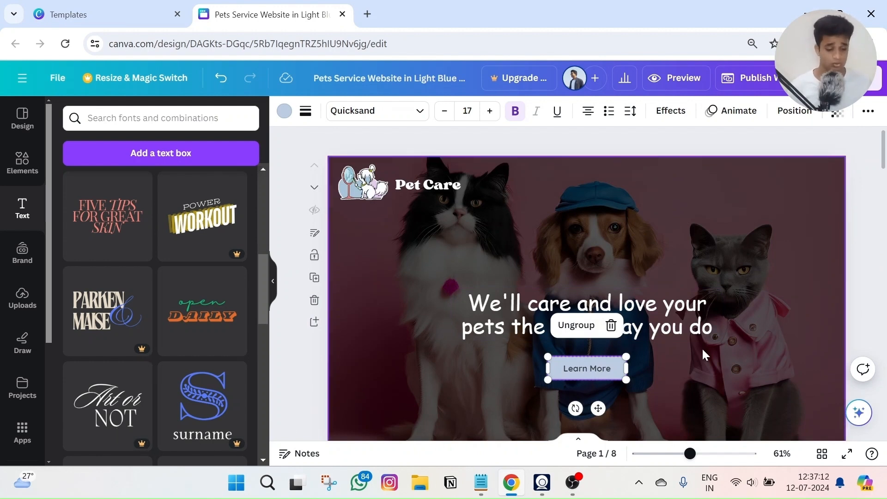
# Step: Look through the document pages offered as link targets for the home page's "Learn More" text
pyautogui.click(582, 368)
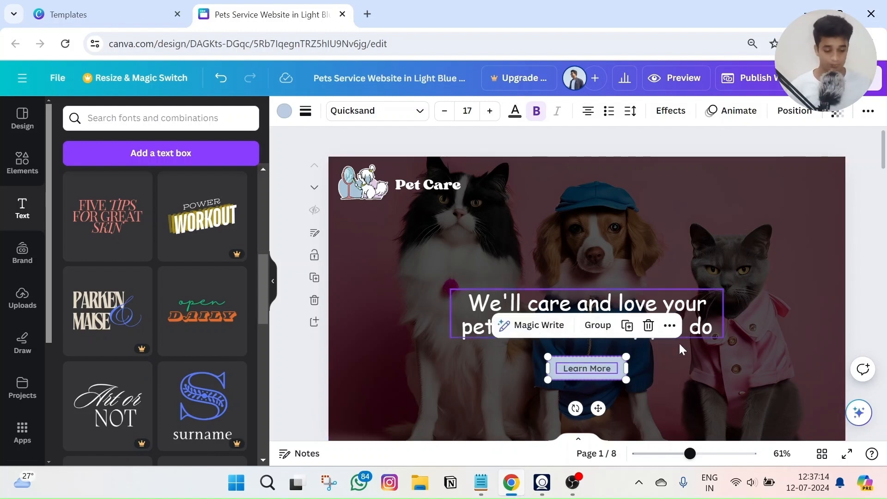
pyautogui.click(722, 357)
pyautogui.click(589, 368)
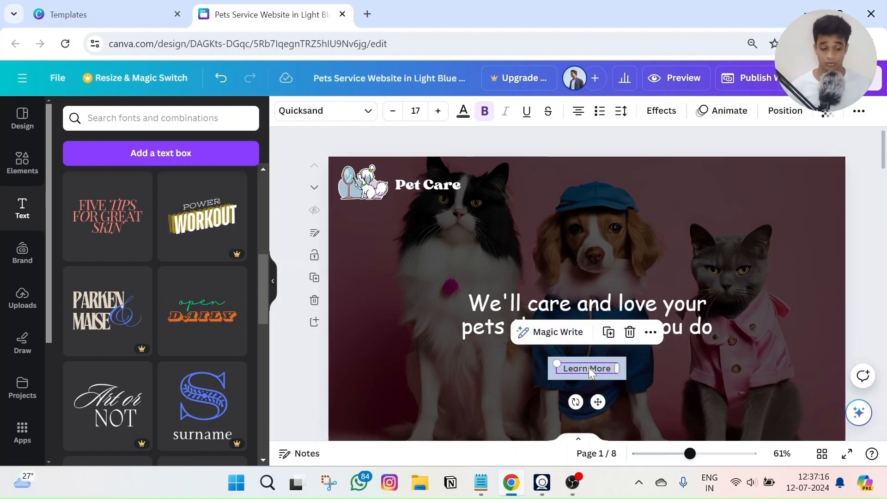
pyautogui.click(650, 331)
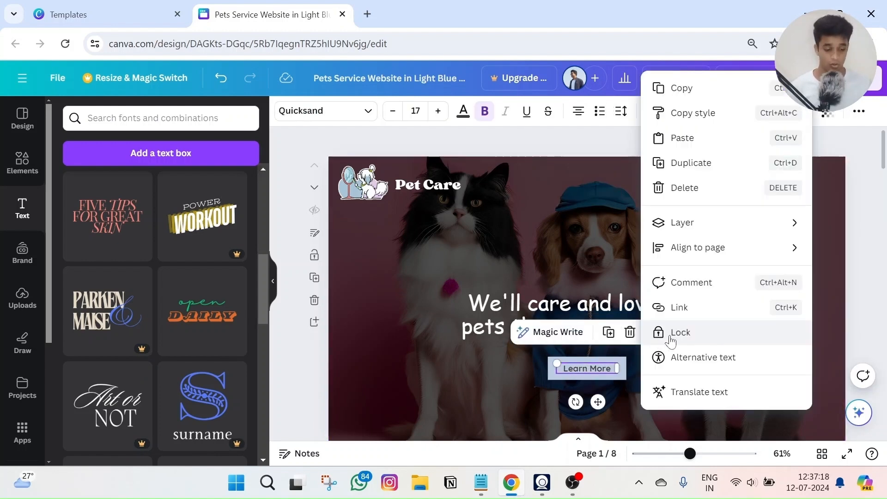
pyautogui.click(682, 308)
pyautogui.scroll(-5, 712, 281)
pyautogui.scroll(5, 710, 280)
pyautogui.scroll(-5, 710, 282)
pyautogui.scroll(5, 710, 284)
pyautogui.scroll(-5, 703, 307)
pyautogui.scroll(4, 679, 286)
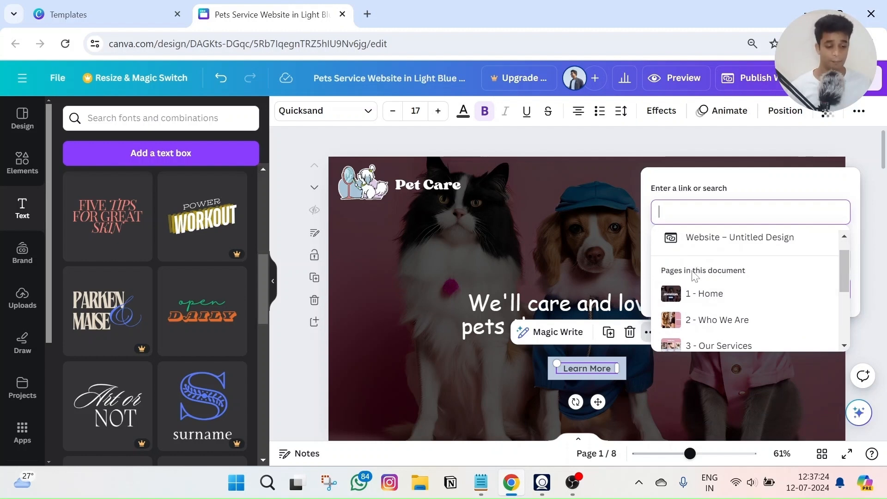
pyautogui.scroll(-5, 719, 277)
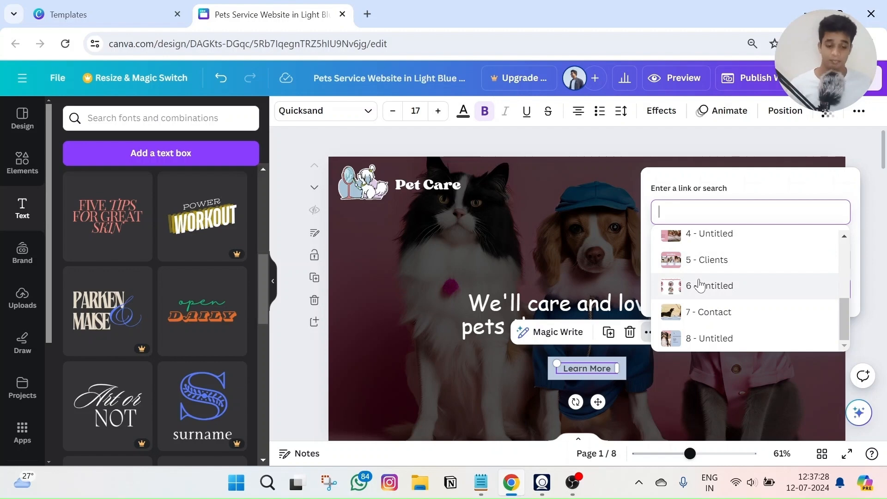
pyautogui.scroll(-15, 414, 312)
pyautogui.scroll(15, 420, 310)
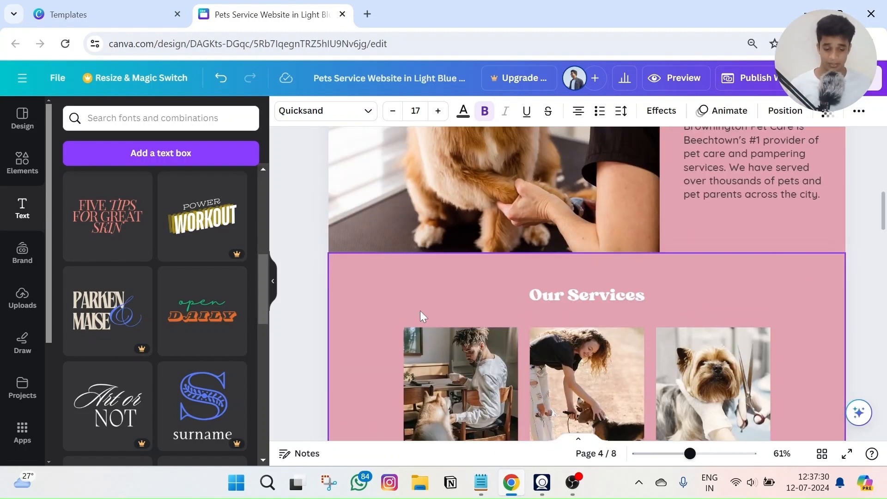
# Step: Link the "Learn More" text on the home page to the page "7 - Contact"
pyautogui.click(655, 331)
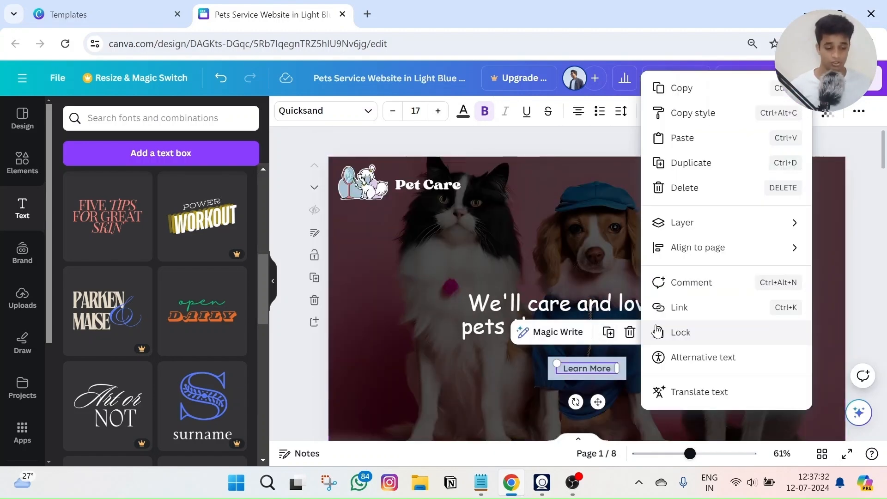
pyautogui.click(682, 307)
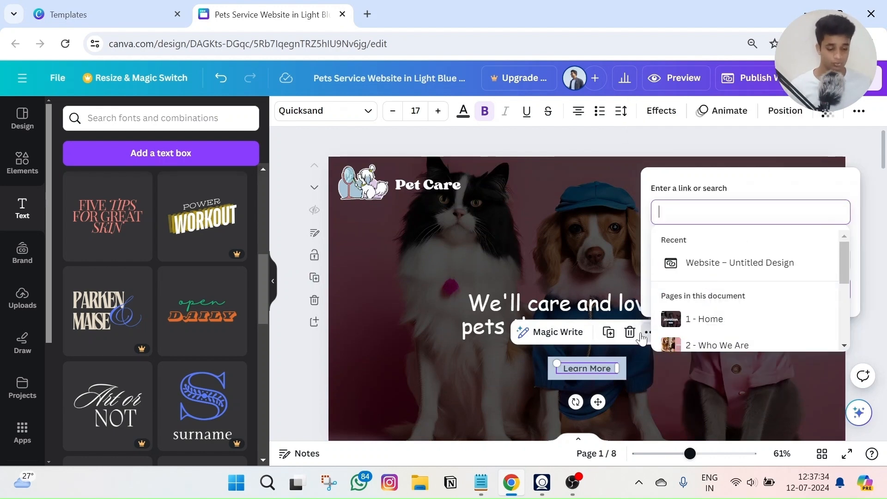
pyautogui.scroll(-5, 693, 298)
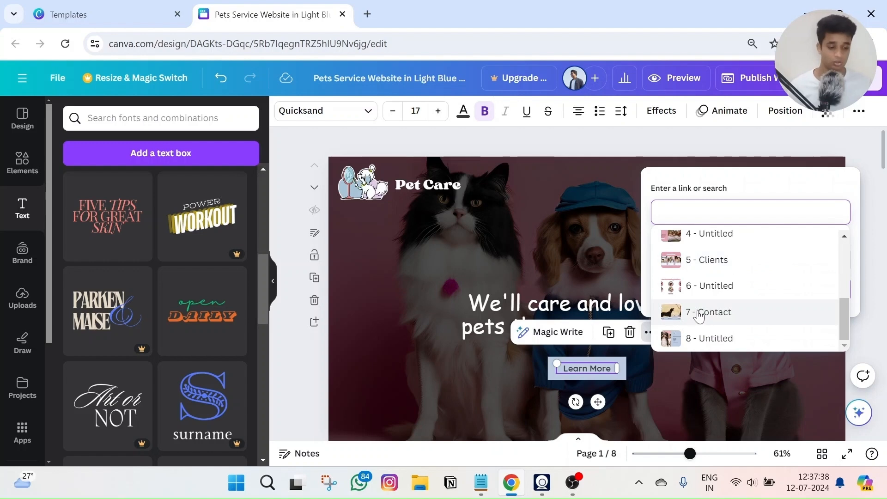
pyautogui.click(699, 313)
pyautogui.click(751, 294)
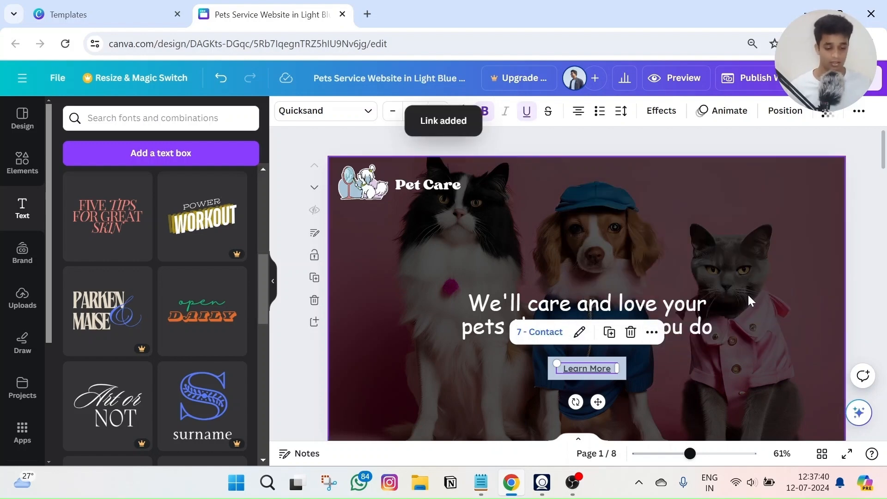
# Step: Preview the website, test the home page's "Learn More" link to the contact section, and close the preview
pyautogui.click(680, 81)
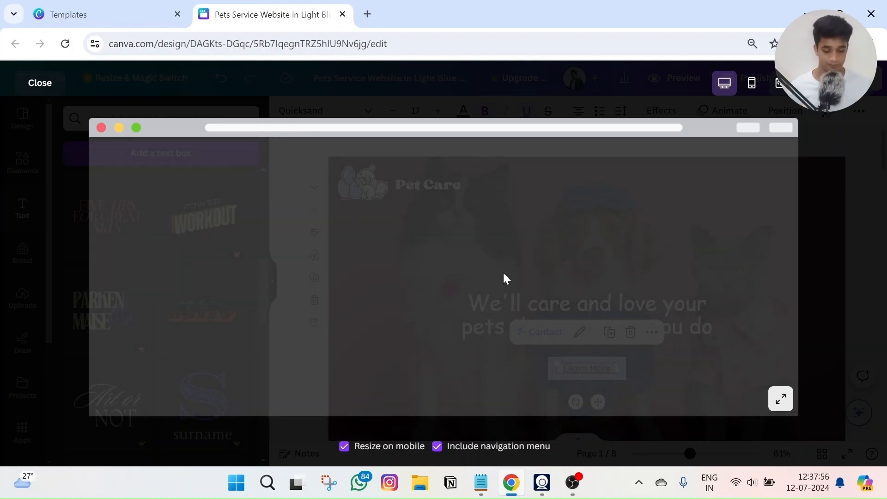
pyautogui.click(48, 92)
pyautogui.click(670, 77)
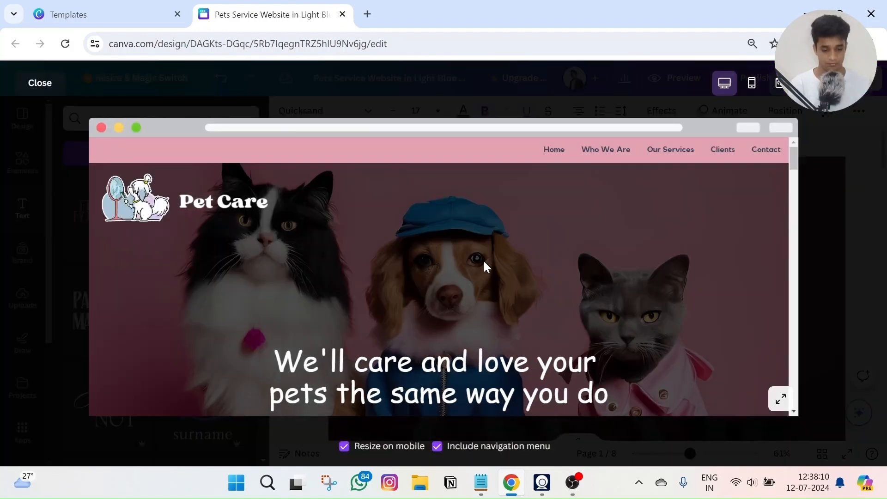
pyautogui.scroll(-10, 468, 261)
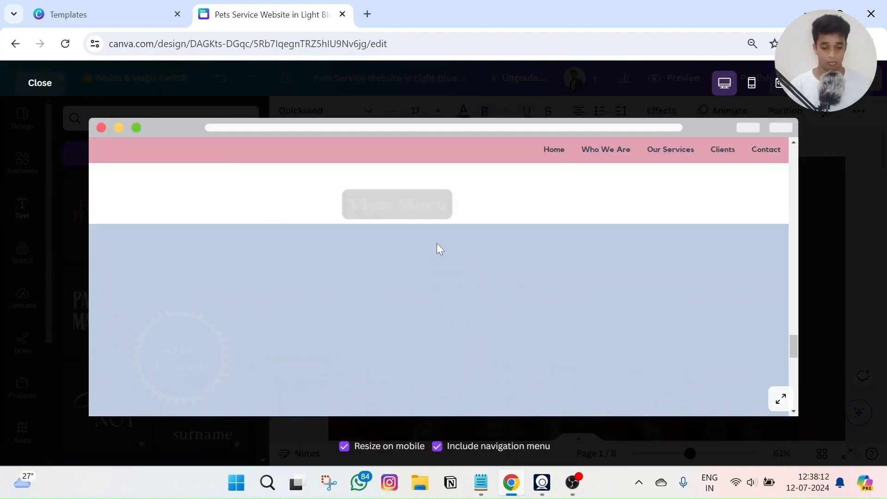
pyautogui.scroll(-1, 392, 305)
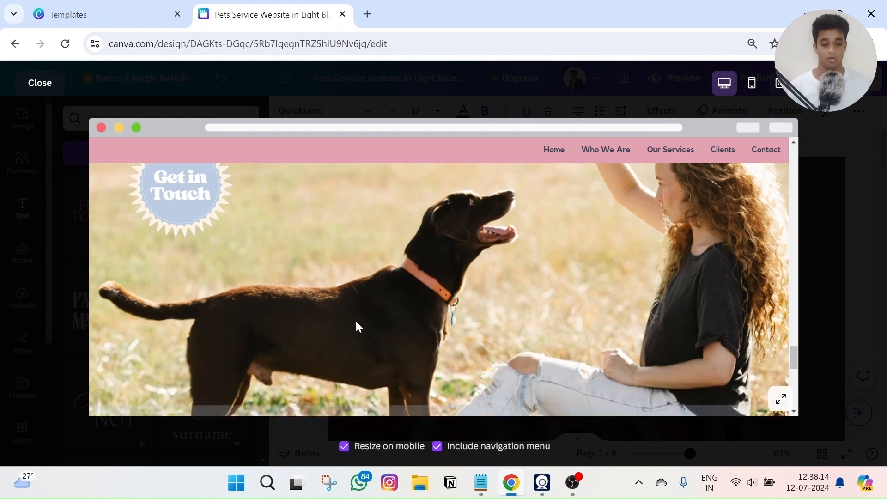
pyautogui.scroll(10, 442, 323)
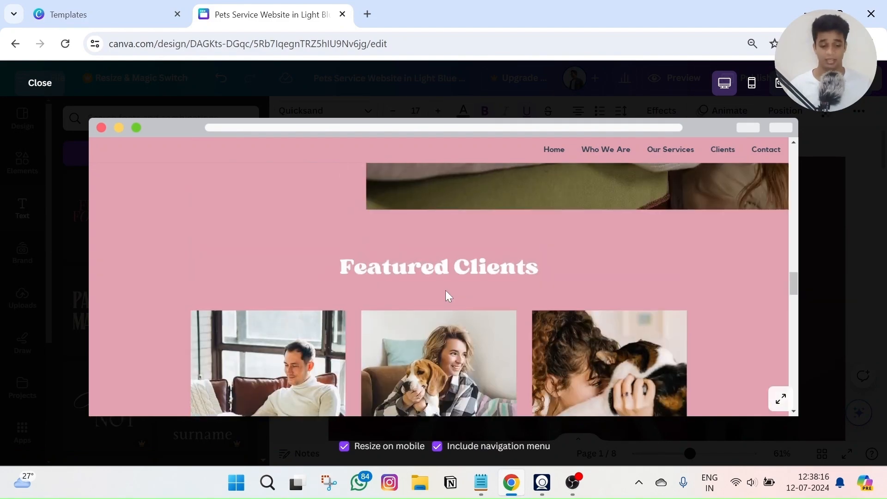
pyautogui.scroll(-3, 424, 320)
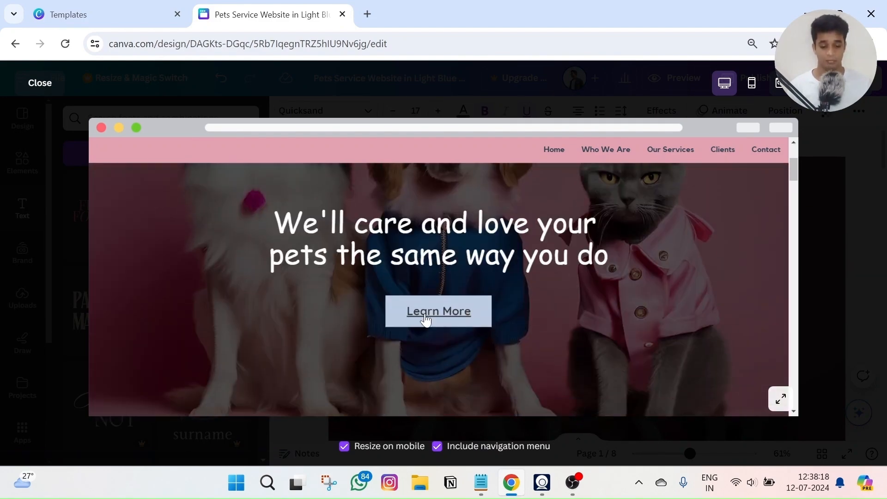
pyautogui.click(435, 313)
pyautogui.scroll(-10, 442, 287)
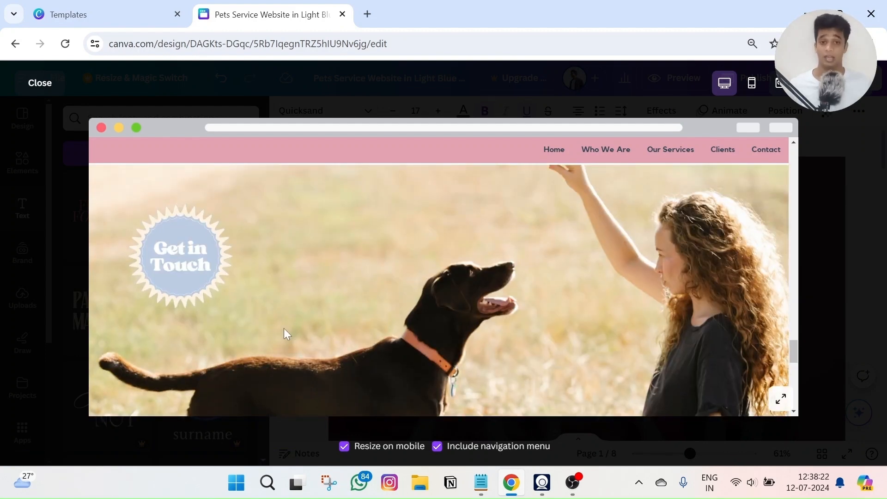
pyautogui.scroll(-5, 323, 300)
pyautogui.scroll(1, 355, 258)
pyautogui.click(40, 84)
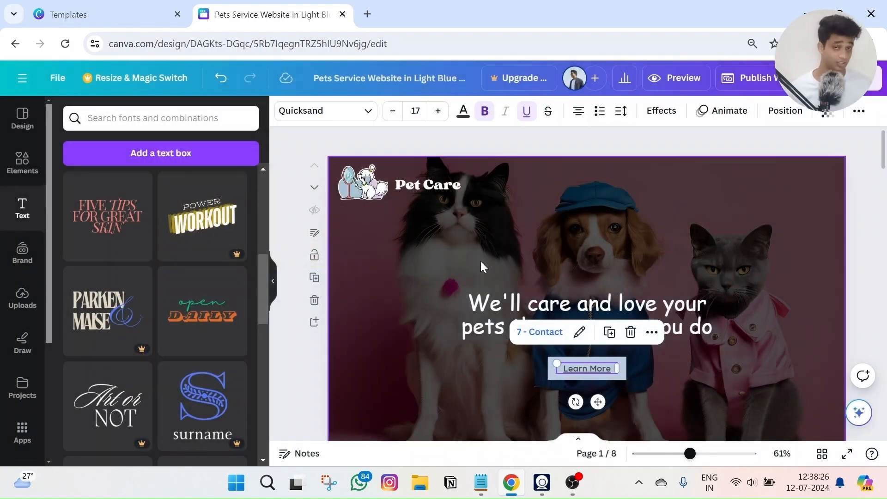
# Step: Change the link on the home page's "Learn More" text from the contact page to the external address google.com
pyautogui.scroll(-1, 481, 260)
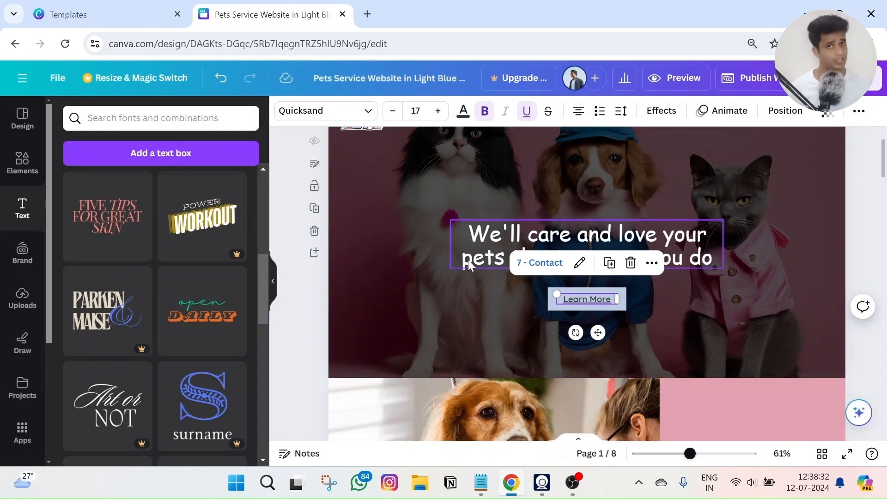
pyautogui.click(700, 302)
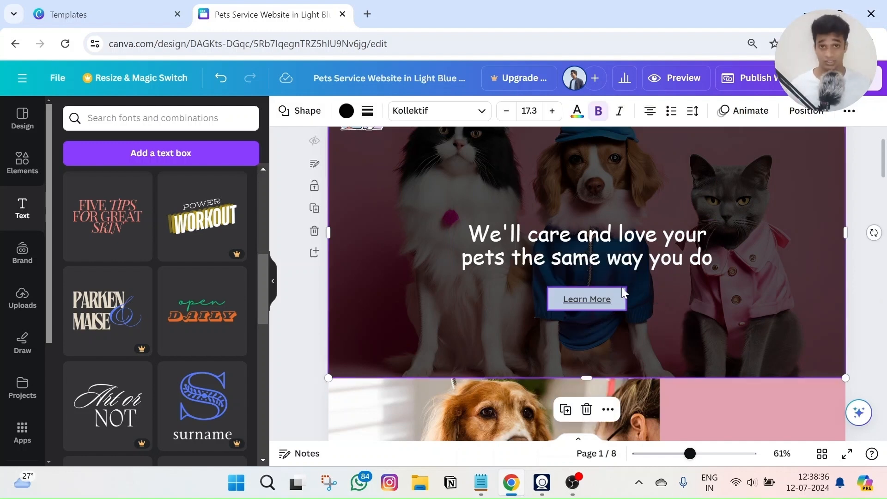
pyautogui.click(582, 300)
pyautogui.click(584, 298)
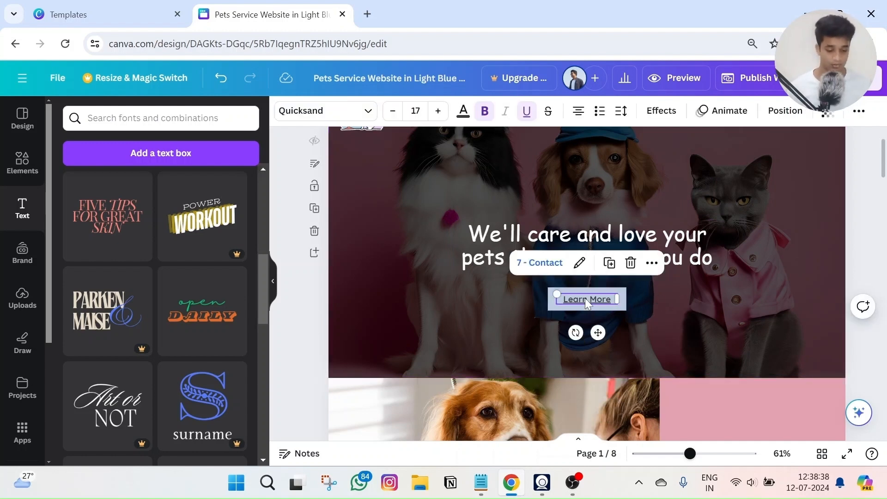
pyautogui.click(651, 262)
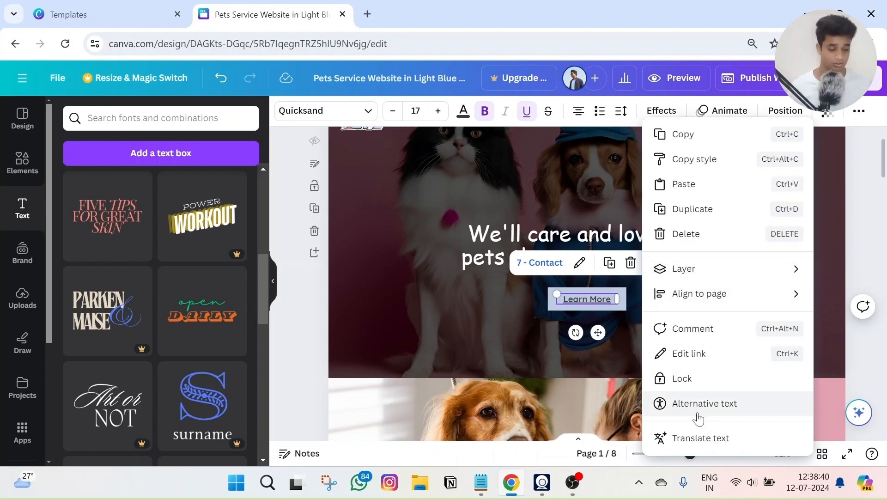
pyautogui.click(689, 355)
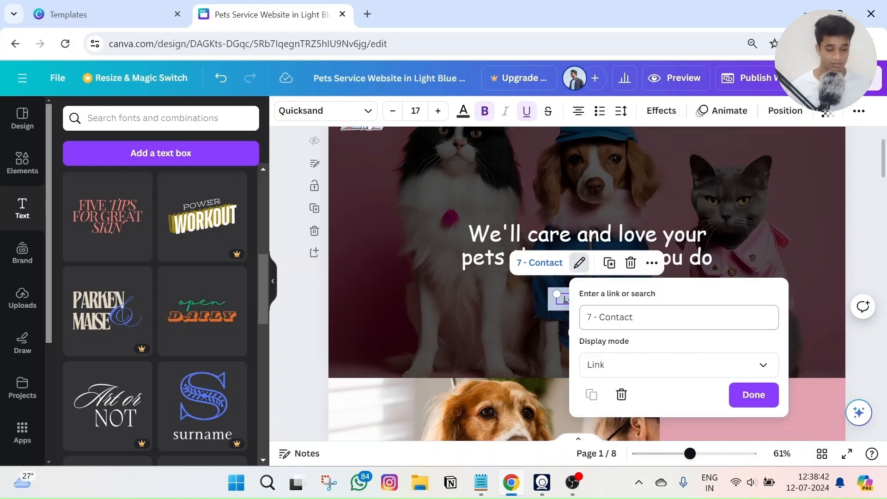
pyautogui.moveTo(634, 317); pyautogui.dragTo(594, 317)
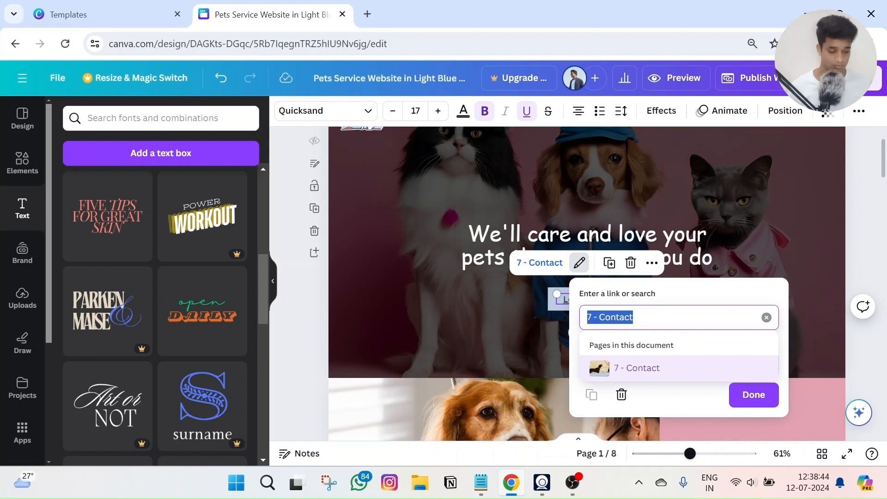
pyautogui.press('BackSpace')
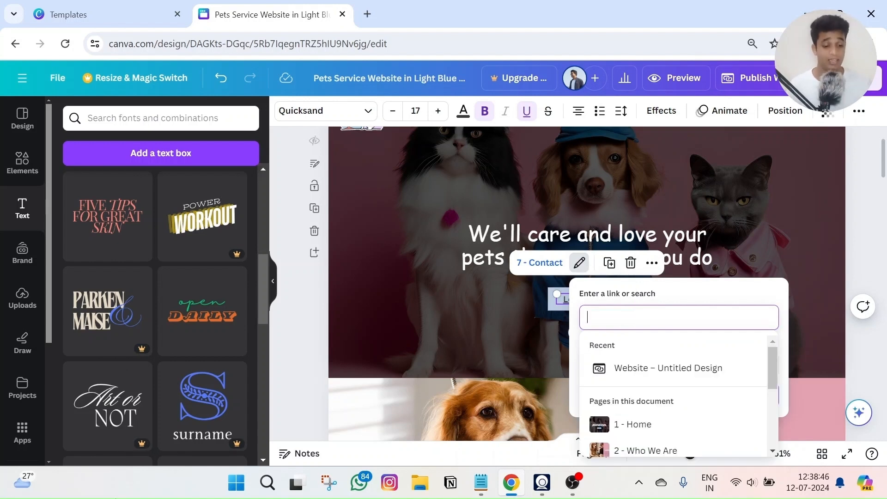
pyautogui.write('Google.com')
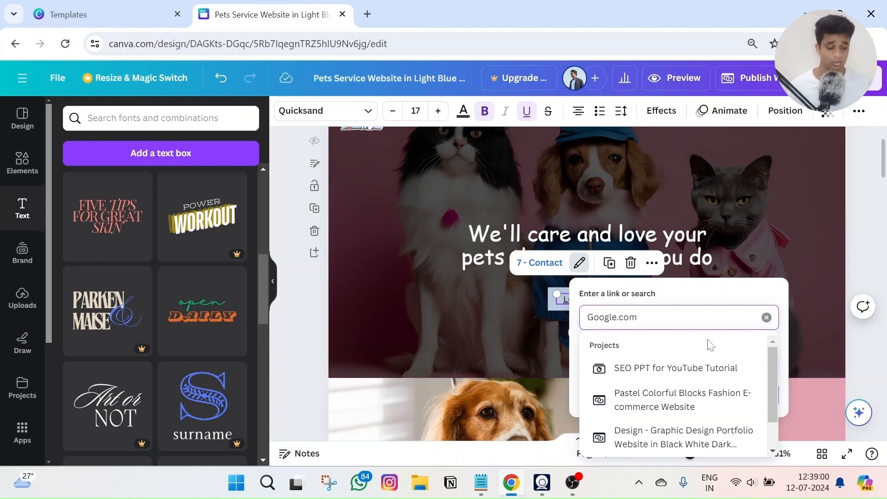
pyautogui.press('Return')
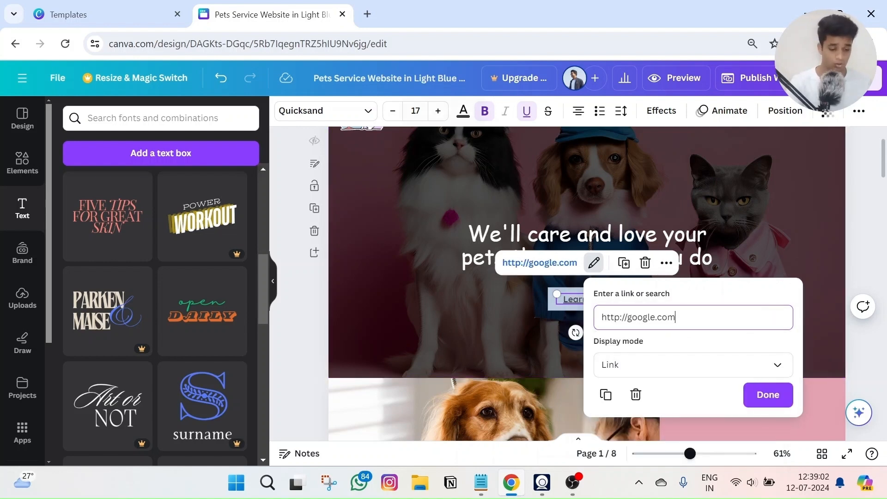
pyautogui.click(763, 398)
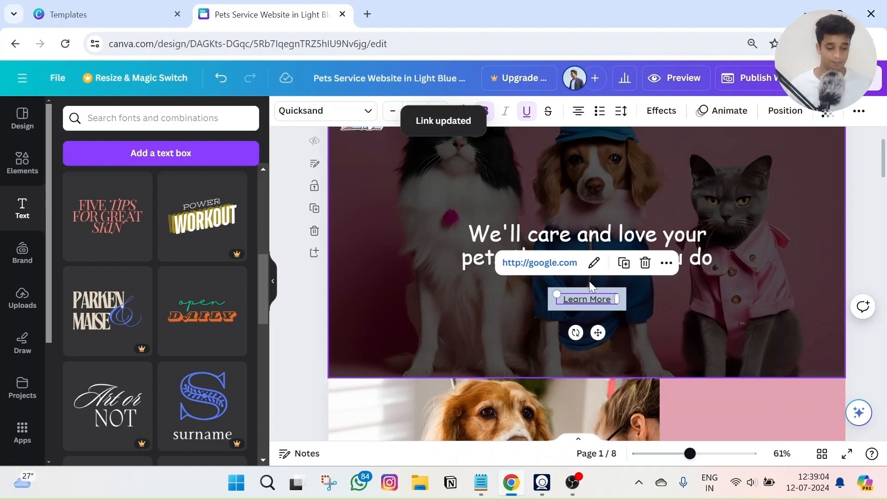
# Step: Preview the website to test the "Learn More" link and check the page names in the navigation menu
pyautogui.click(690, 81)
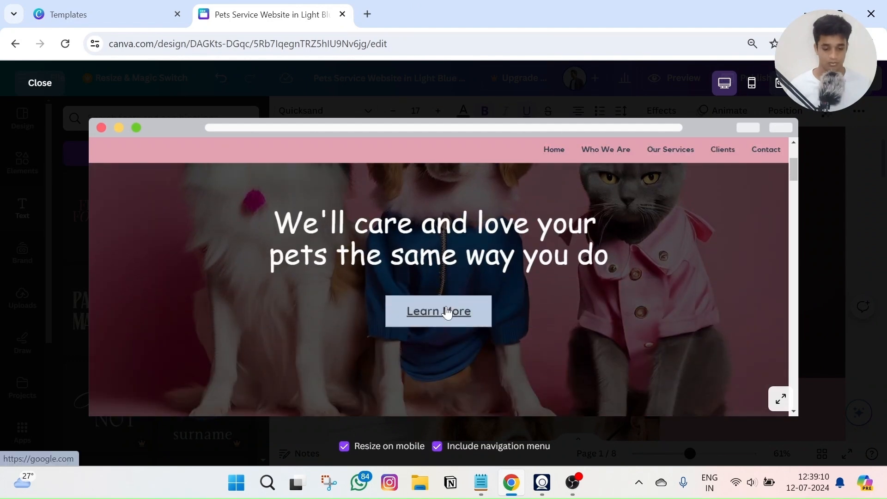
pyautogui.click(449, 304)
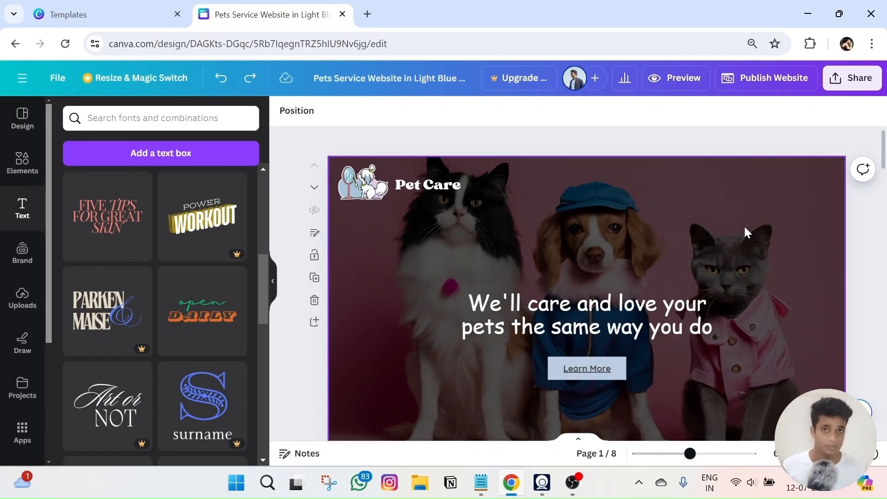
pyautogui.click(677, 78)
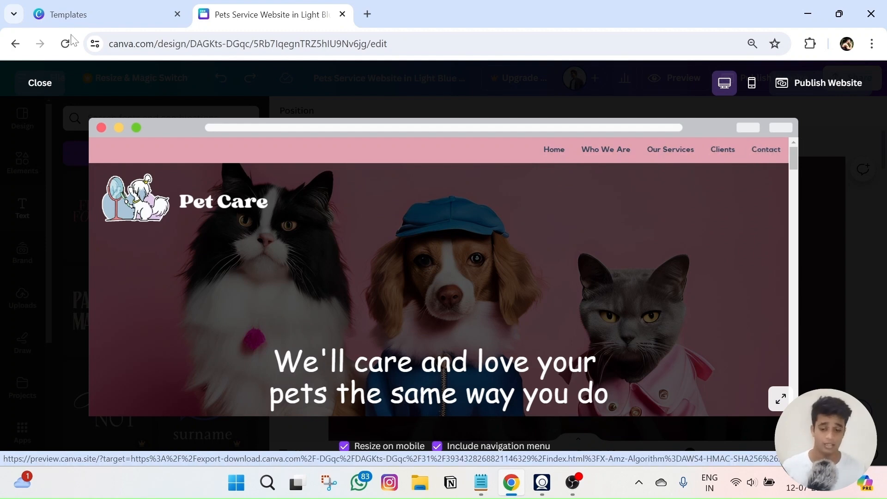
pyautogui.click(40, 84)
# Step: Rename page 7, the contact page with the dog photo, as "Get in Touch" in its page title
pyautogui.scroll(-5, 406, 258)
pyautogui.scroll(-15, 387, 298)
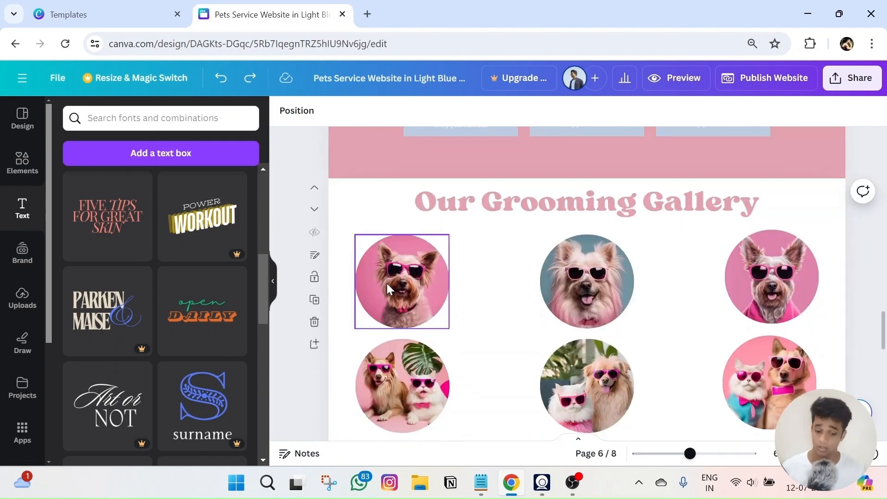
pyautogui.scroll(-5, 387, 282)
pyautogui.scroll(8, 384, 262)
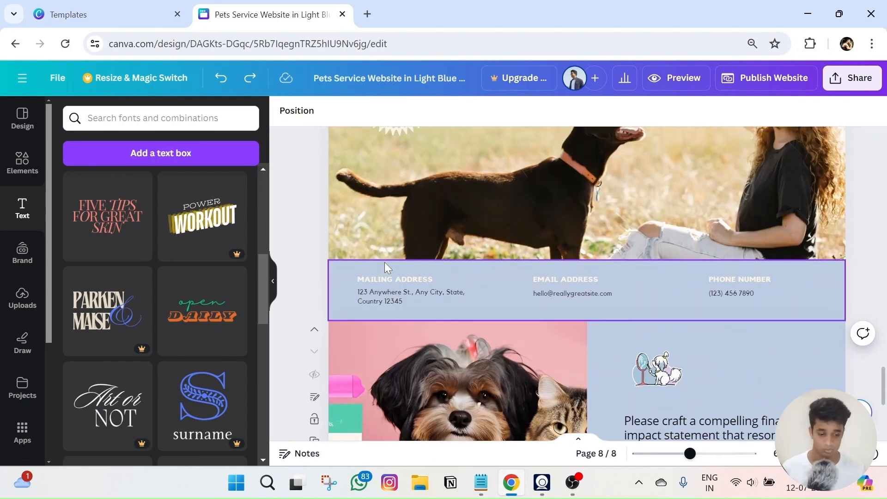
pyautogui.click(334, 242)
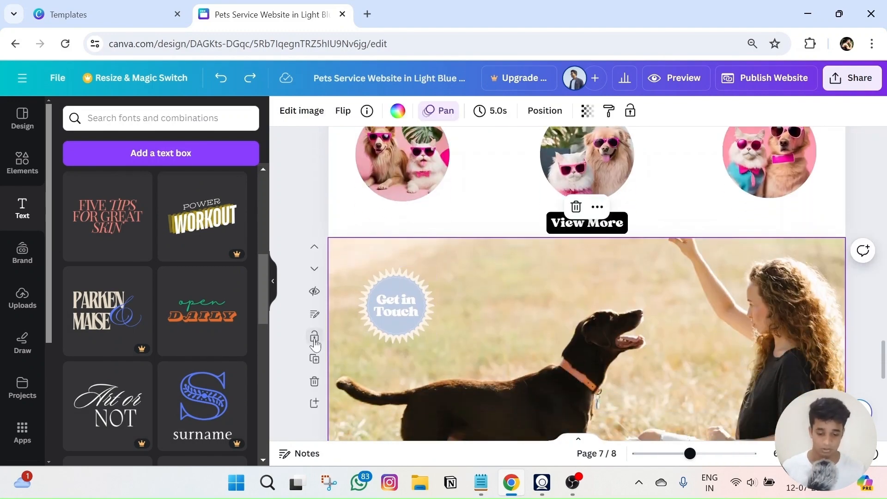
pyautogui.scroll(-3, 362, 295)
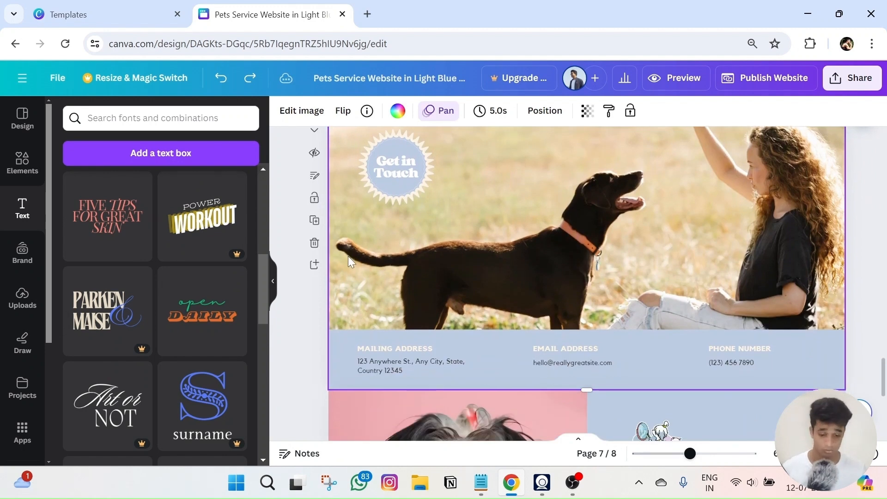
pyautogui.click(299, 455)
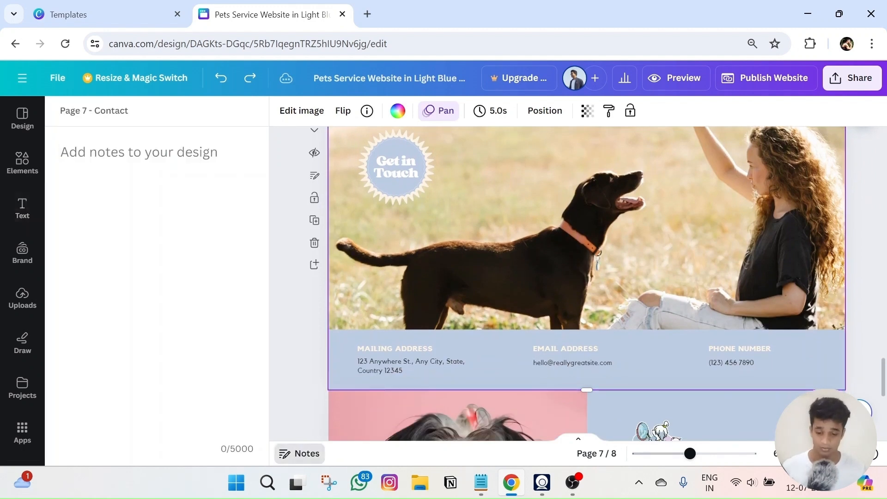
pyautogui.doubleClick(125, 110)
pyautogui.click(125, 111)
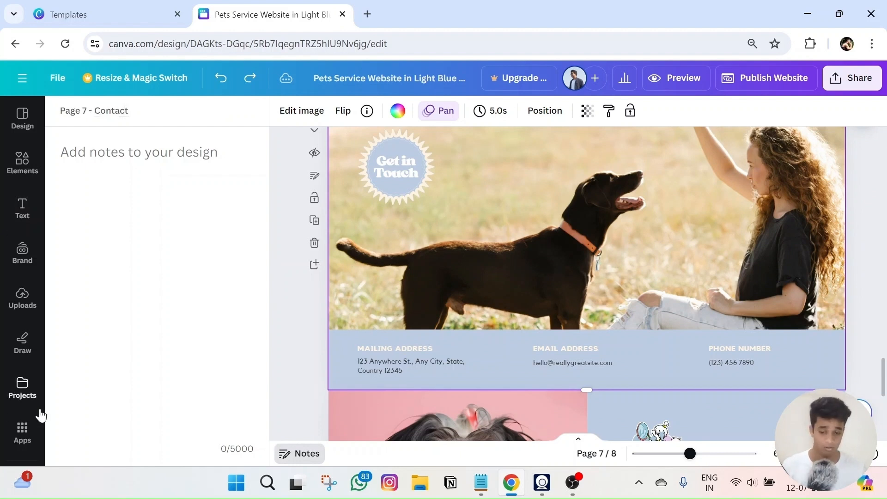
pyautogui.press('BackSpace')
pyautogui.press('BackSpace')
pyautogui.press('BackSpace')
pyautogui.press('BackSpace')
pyautogui.press('BackSpace')
pyautogui.press('BackSpace')
pyautogui.press('BackSpace')
pyautogui.write('Get ')
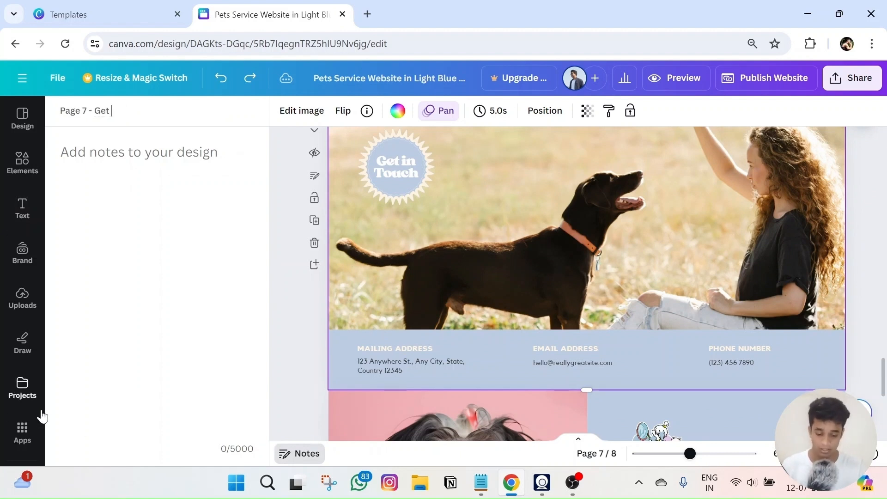
pyautogui.write('in Touch')
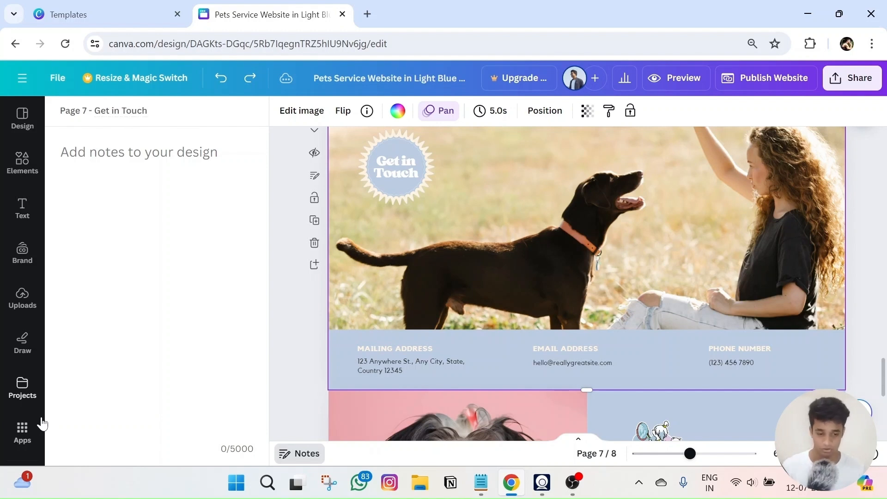
pyautogui.click(291, 355)
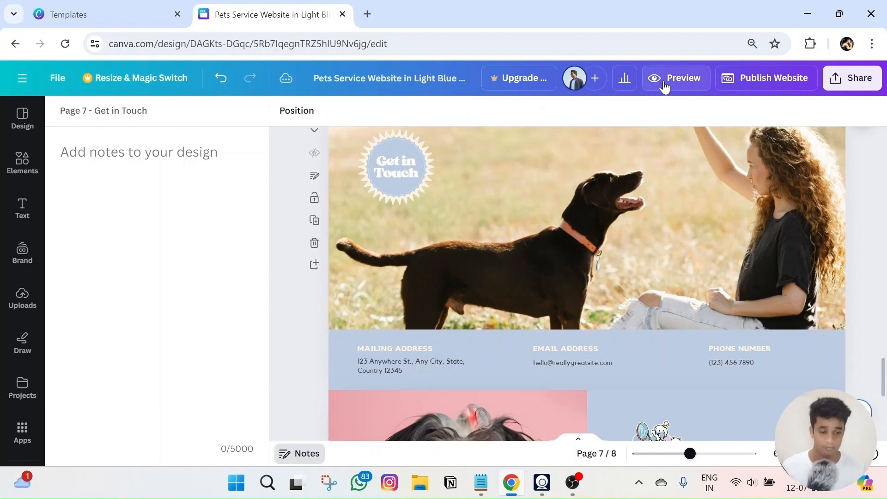
# Step: Preview the website and follow the "Get in Touch" navigation entry to the contact section
pyautogui.click(660, 79)
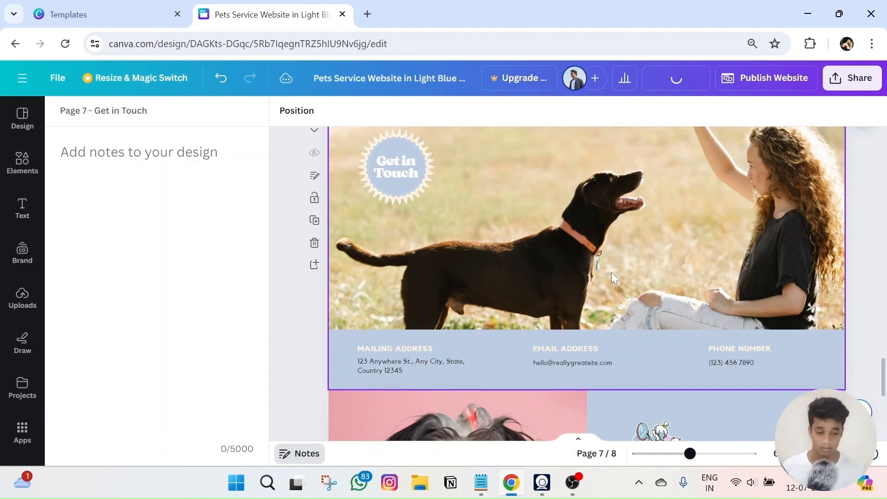
pyautogui.scroll(20, 595, 267)
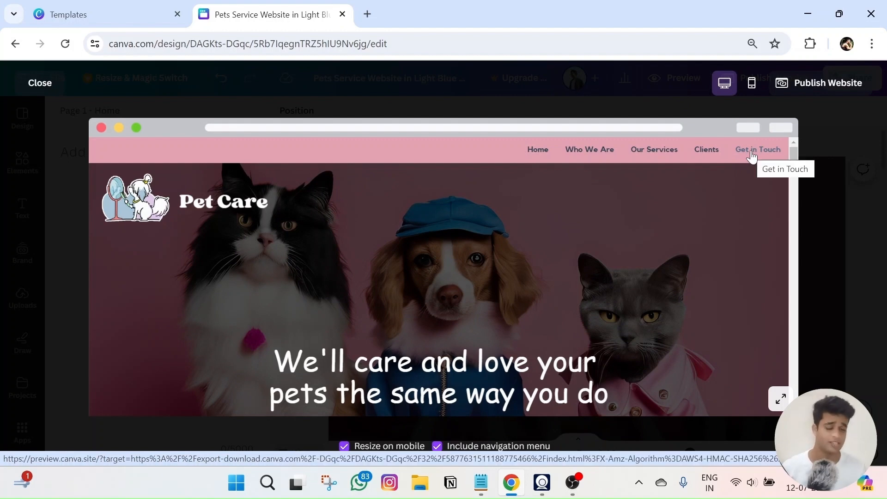
pyautogui.click(745, 160)
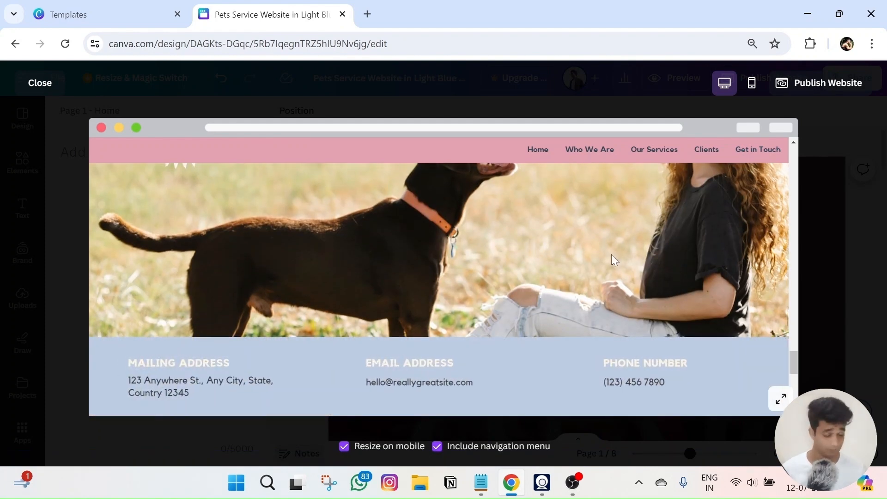
pyautogui.scroll(5, 611, 254)
# Step: Test the home section's "Learn More" link in the preview and return to the website design's browser tab
pyautogui.moveTo(794, 306); pyautogui.dragTo(780, 151)
pyautogui.scroll(-1, 577, 277)
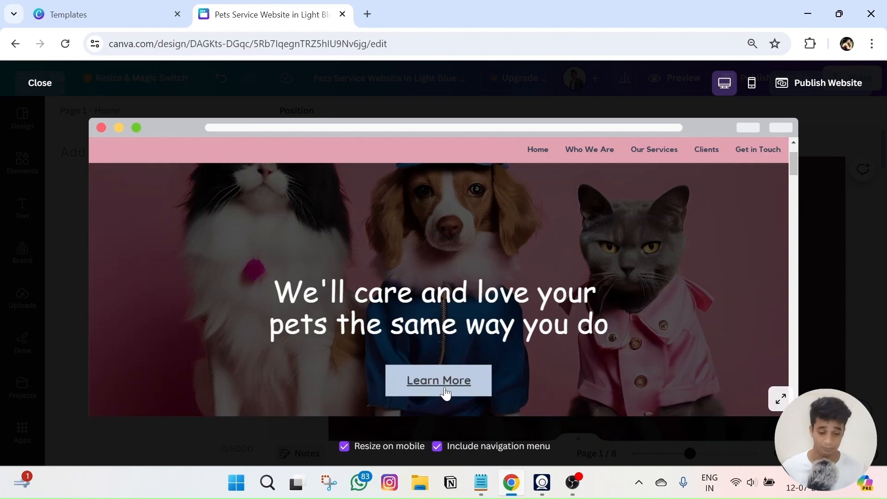
pyautogui.click(446, 393)
pyautogui.click(298, 7)
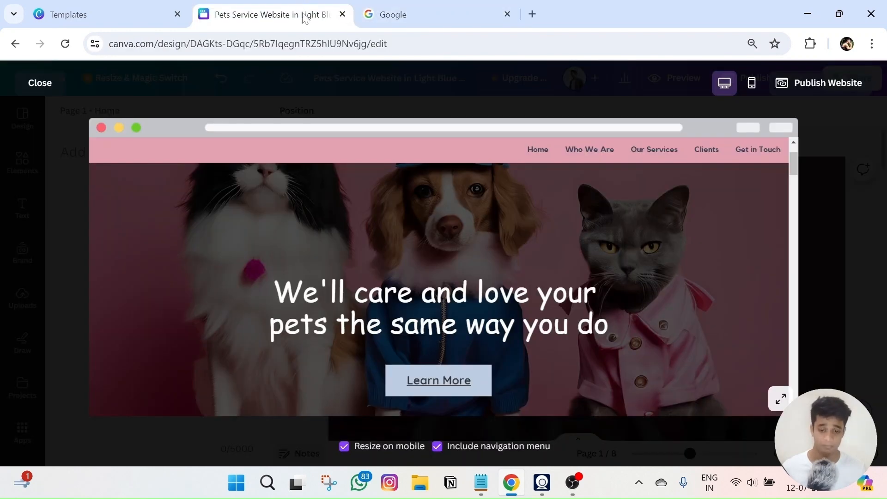
# Step: Look over the home section in the preview, close the Google tab opened by the link test and return to the design
pyautogui.scroll(-5, 464, 320)
pyautogui.scroll(-2, 464, 317)
pyautogui.scroll(8, 465, 315)
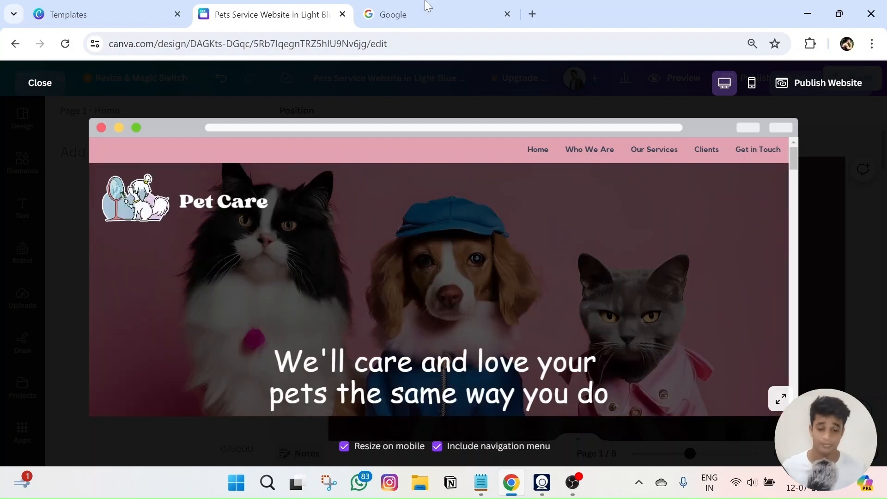
pyautogui.click(438, 14)
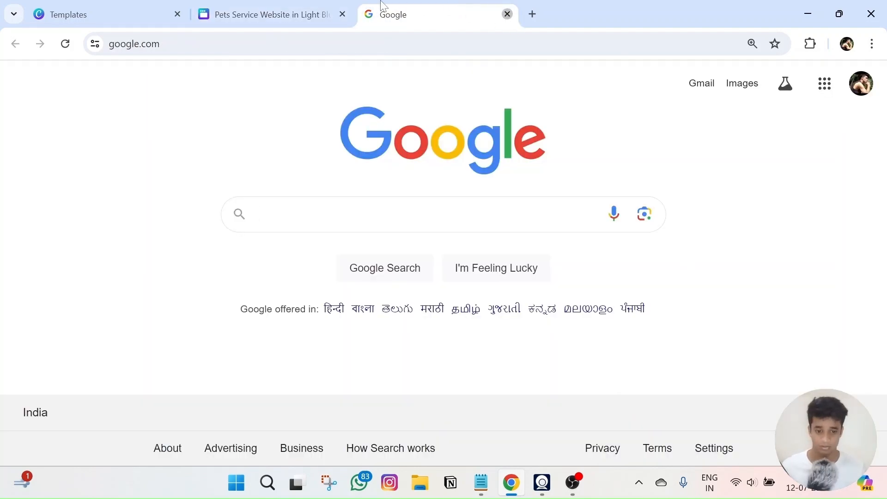
pyautogui.click(303, 6)
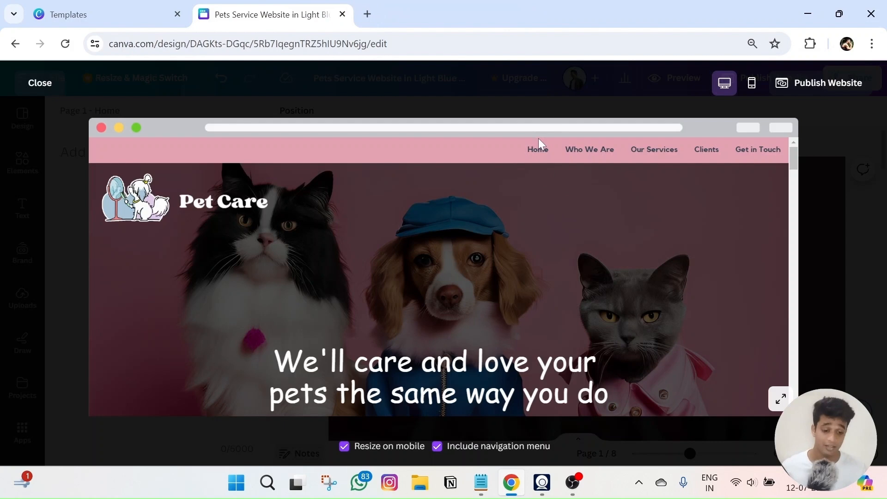
# Step: Test the "Who We Are" navigation entry twice in the preview, returning to the home section each time
pyautogui.click(589, 150)
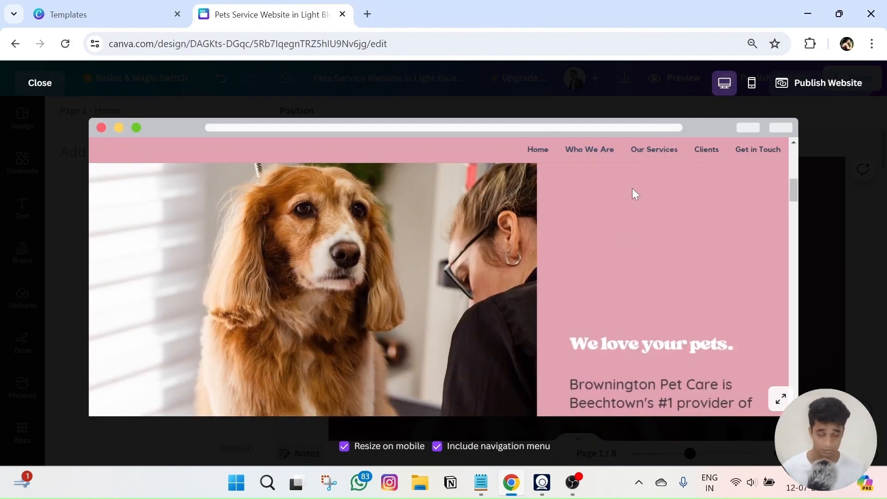
pyautogui.scroll(5, 631, 187)
pyautogui.scroll(-3, 565, 258)
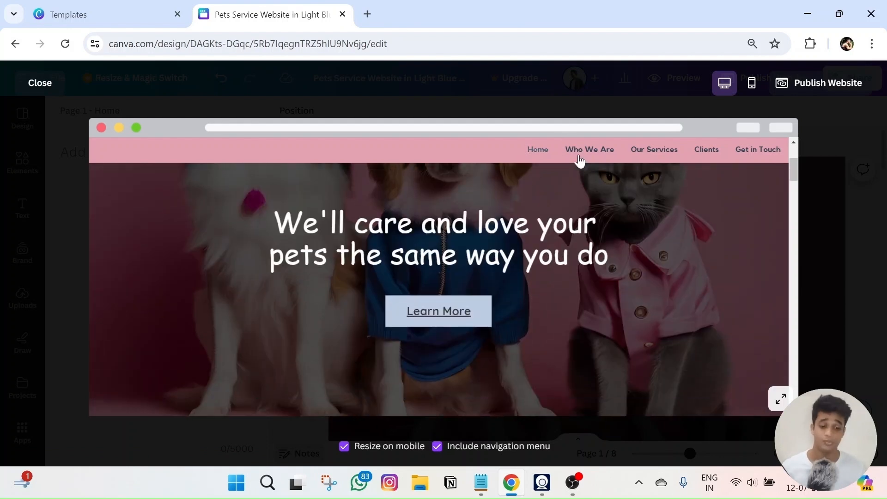
pyautogui.click(602, 153)
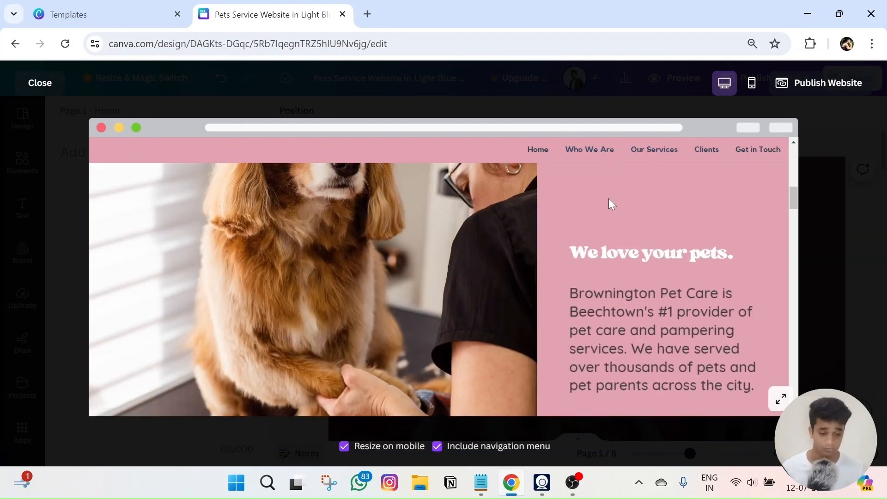
pyautogui.scroll(5, 436, 234)
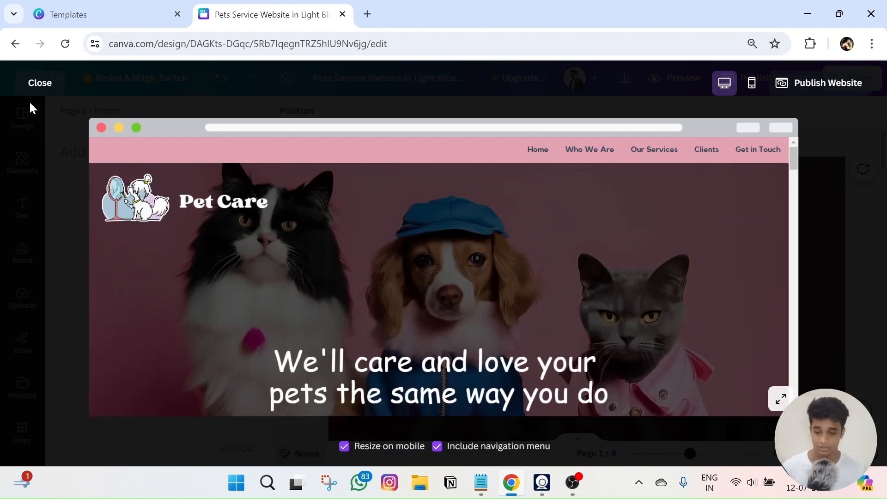
# Step: Close the preview and give page 6, "Our Grooming Gallery", the page title "Gallery"
pyautogui.click(42, 84)
pyautogui.scroll(-15, 473, 240)
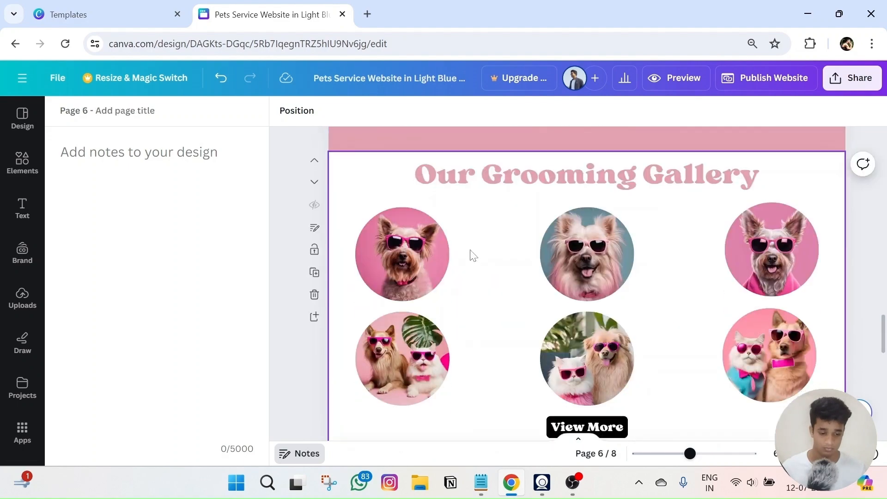
pyautogui.scroll(5, 469, 250)
pyautogui.click(388, 248)
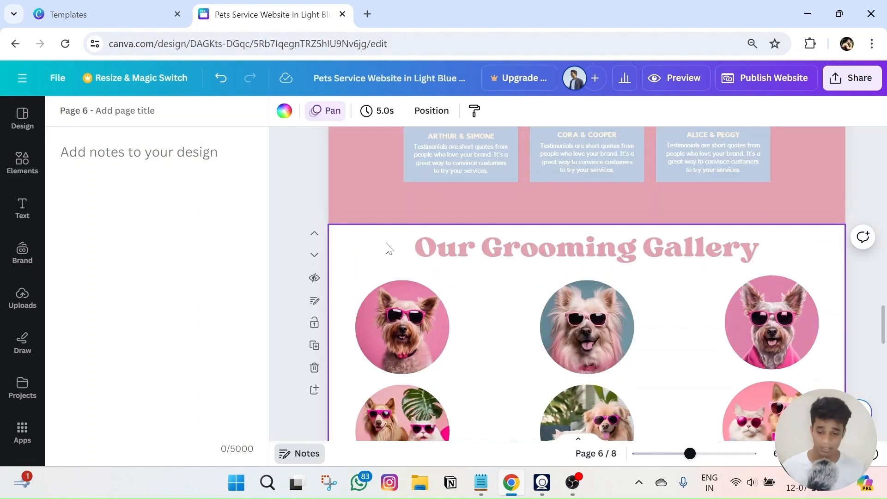
pyautogui.click(121, 111)
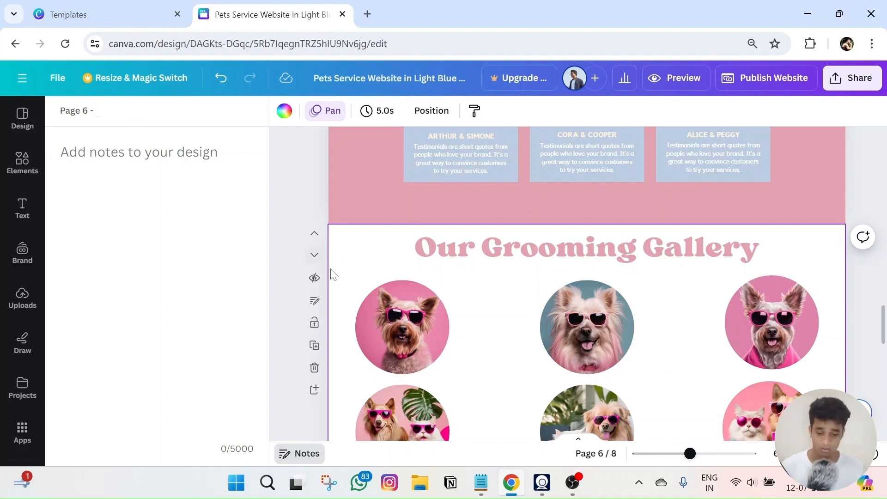
pyautogui.click(344, 254)
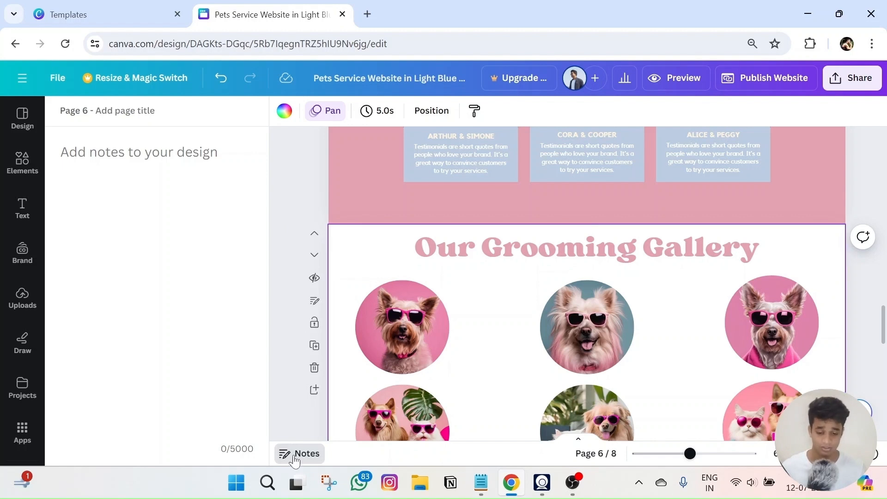
pyautogui.click(111, 111)
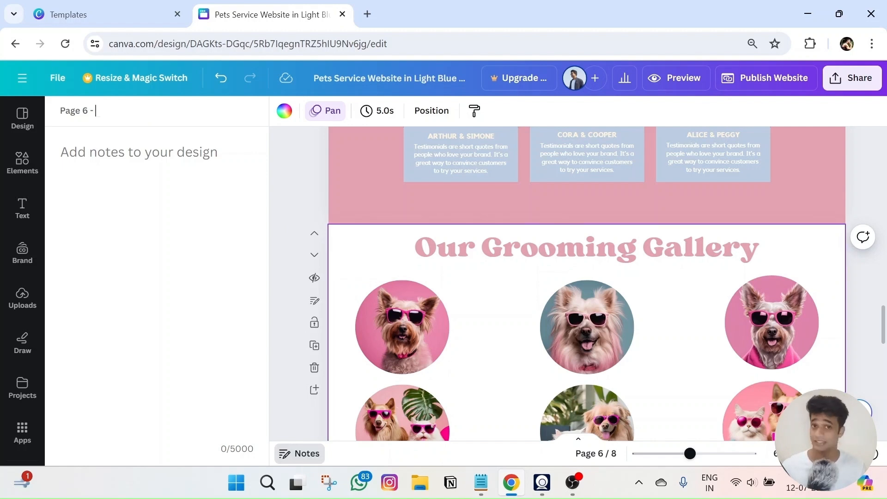
pyautogui.click(110, 111)
pyautogui.click(111, 111)
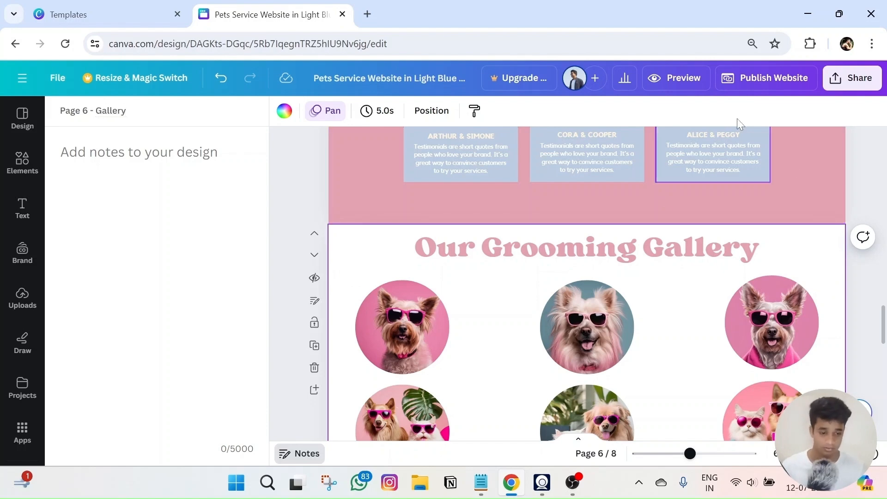
# Step: Preview the website and follow the "Gallery" navigation entry to the grooming gallery section
pyautogui.click(675, 78)
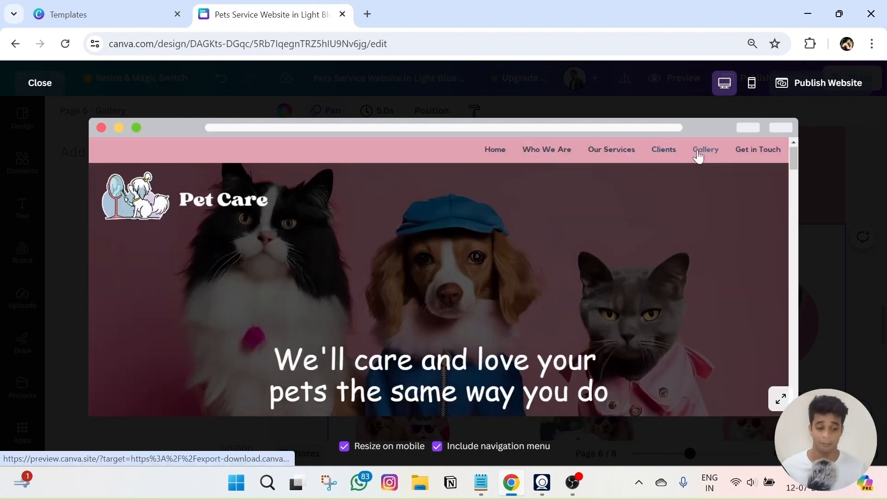
pyautogui.click(698, 155)
pyautogui.scroll(-2, 553, 252)
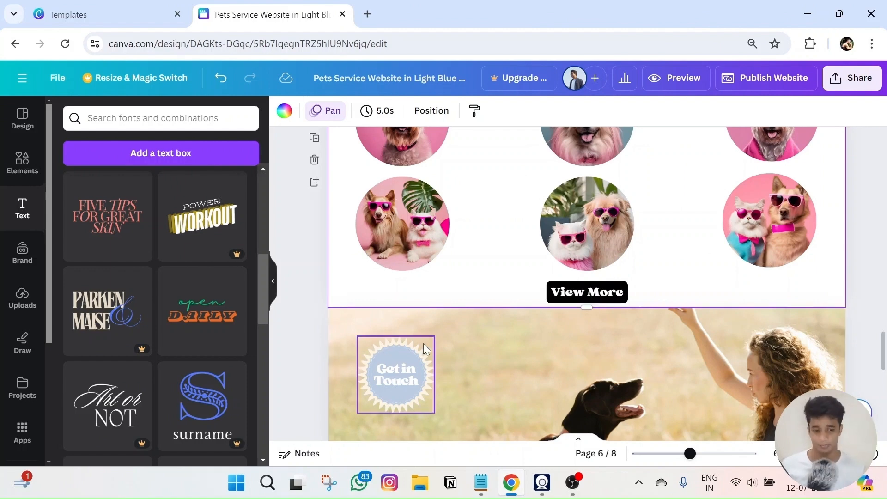
# Step: Change the text animation of the home page heading "We'll care and love your pets the same way you do" to Pop
pyautogui.scroll(20, 388, 342)
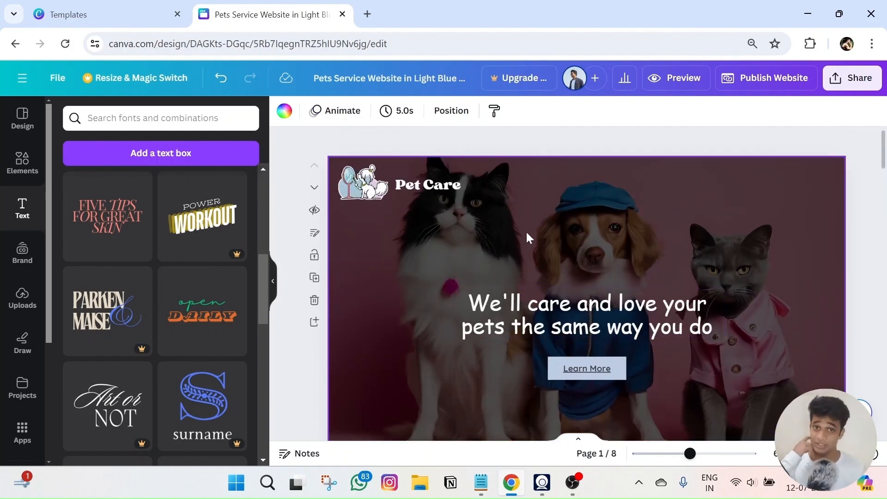
pyautogui.scroll(-2, 465, 206)
pyautogui.click(535, 259)
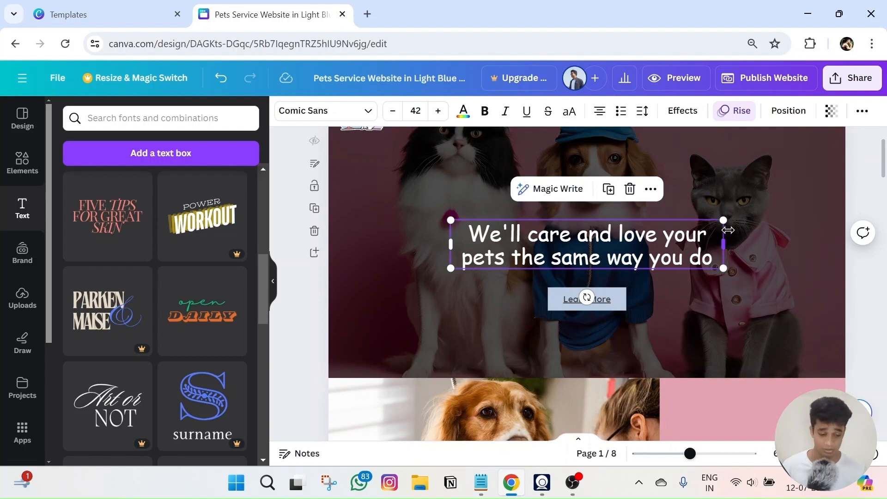
pyautogui.click(730, 117)
pyautogui.click(740, 170)
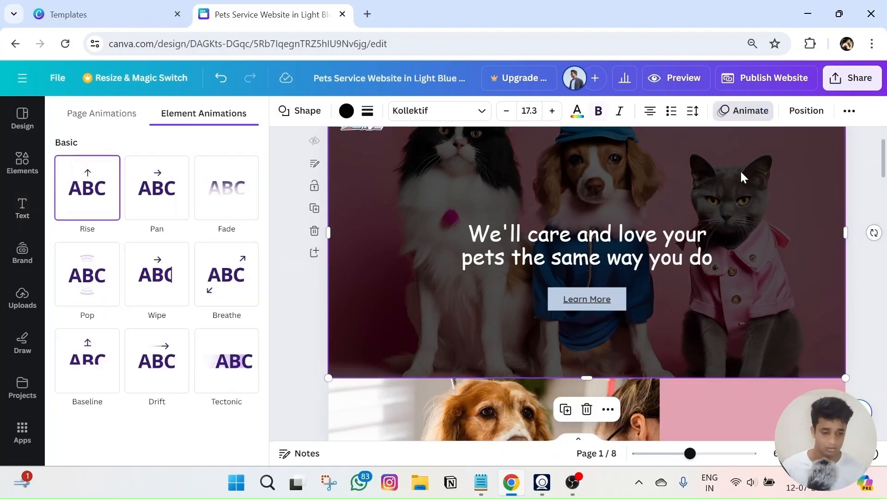
pyautogui.click(653, 247)
pyautogui.click(728, 114)
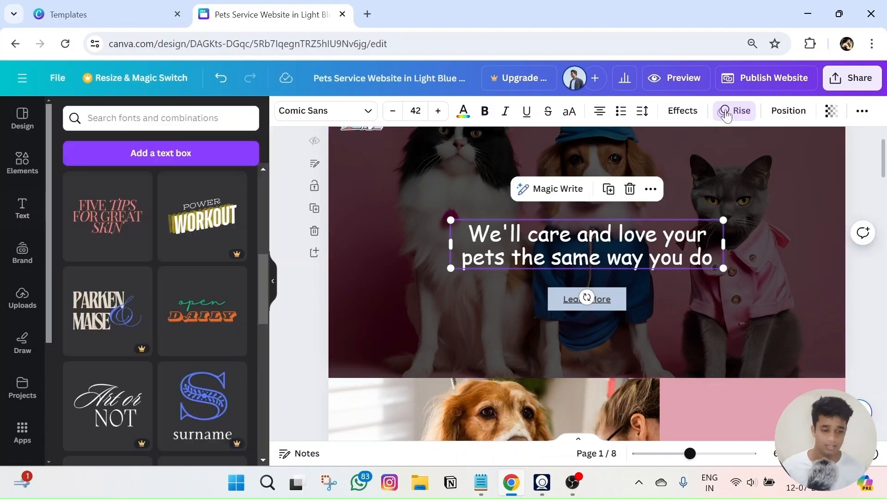
pyautogui.click(729, 115)
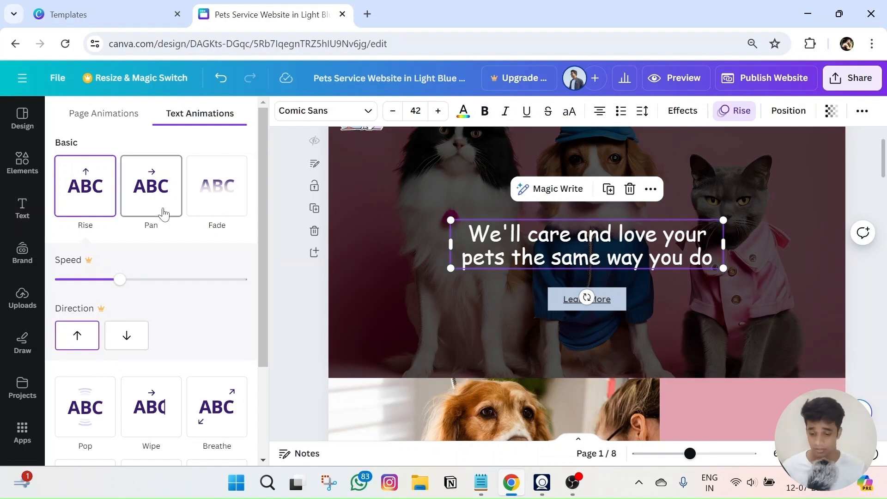
pyautogui.scroll(-3, 163, 214)
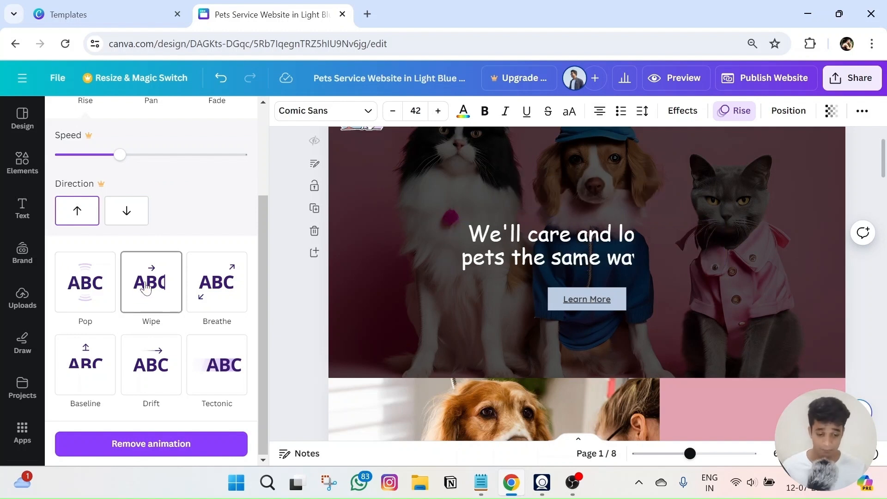
pyautogui.click(207, 284)
pyautogui.click(224, 369)
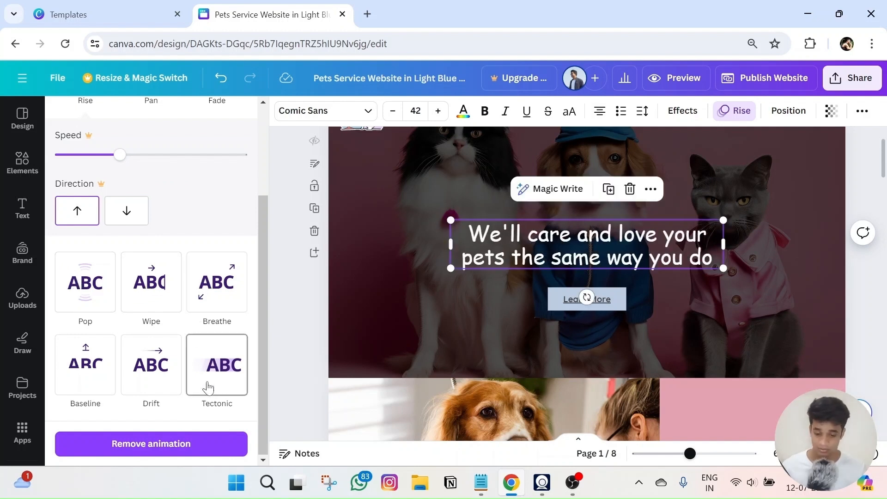
pyautogui.click(157, 378)
pyautogui.click(90, 376)
pyautogui.scroll(3, 113, 342)
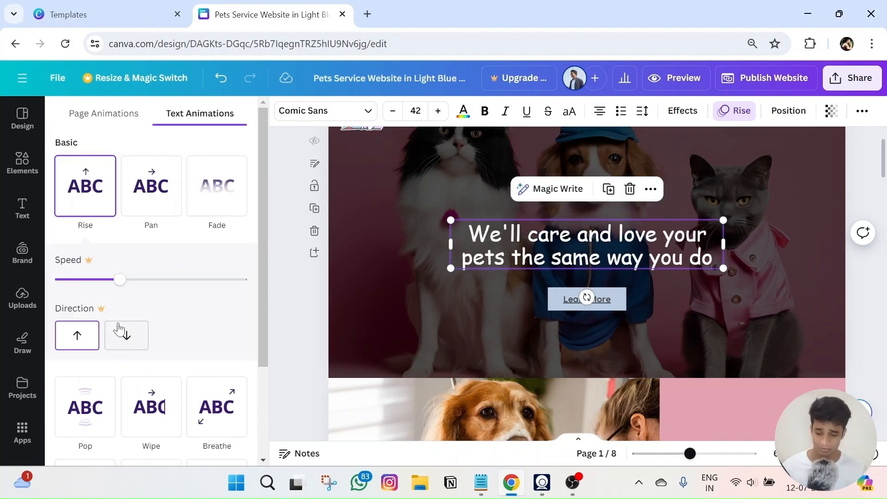
pyautogui.scroll(-3, 139, 277)
pyautogui.click(85, 295)
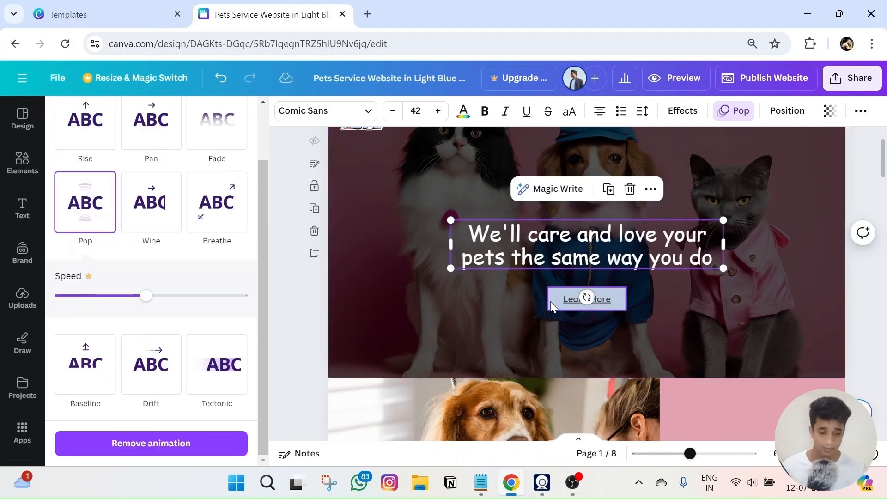
# Step: Apply the Fade animation to the blue rectangle of the home page's "Learn More" button
pyautogui.click(584, 299)
pyautogui.click(608, 296)
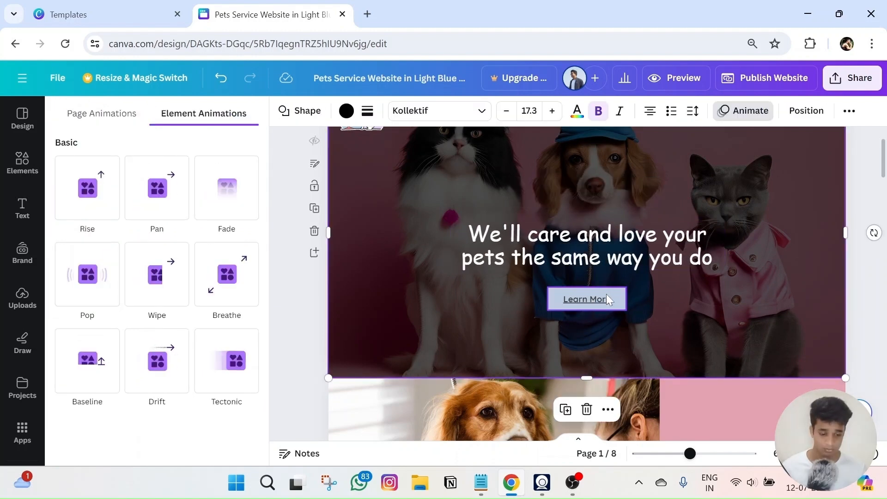
pyautogui.click(618, 292)
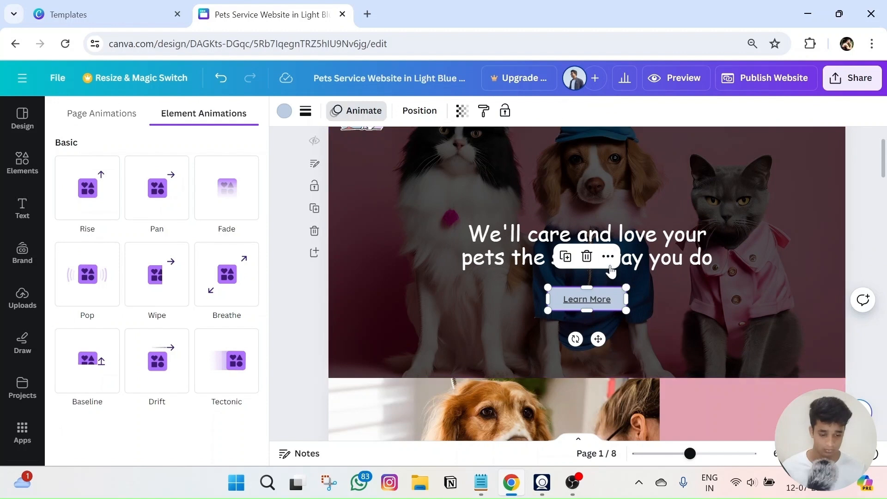
pyautogui.click(349, 112)
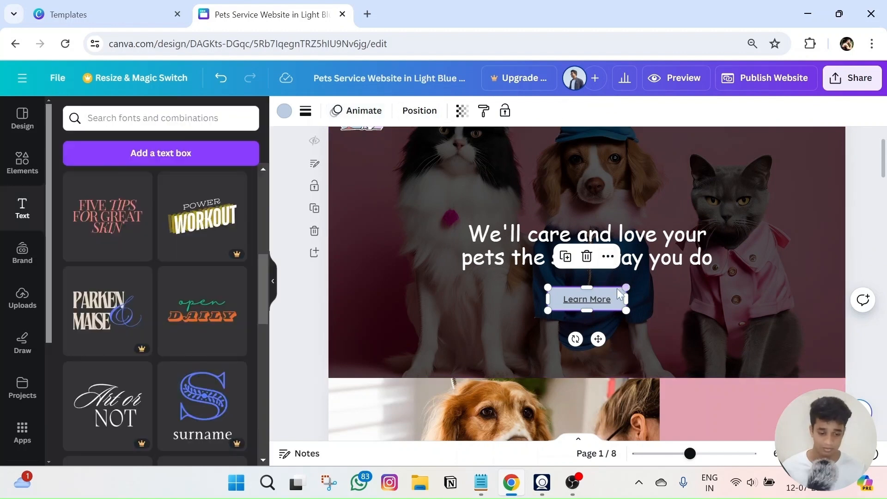
pyautogui.click(367, 115)
pyautogui.click(664, 286)
pyautogui.click(623, 290)
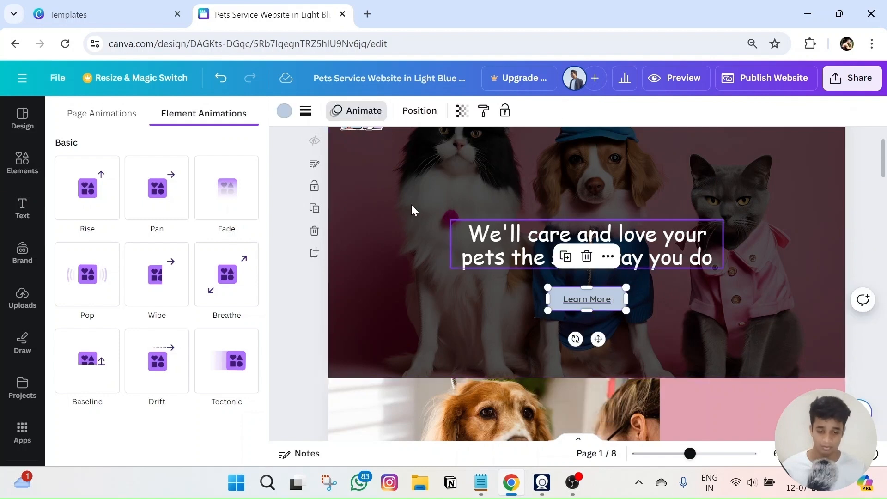
pyautogui.click(351, 114)
pyautogui.click(352, 115)
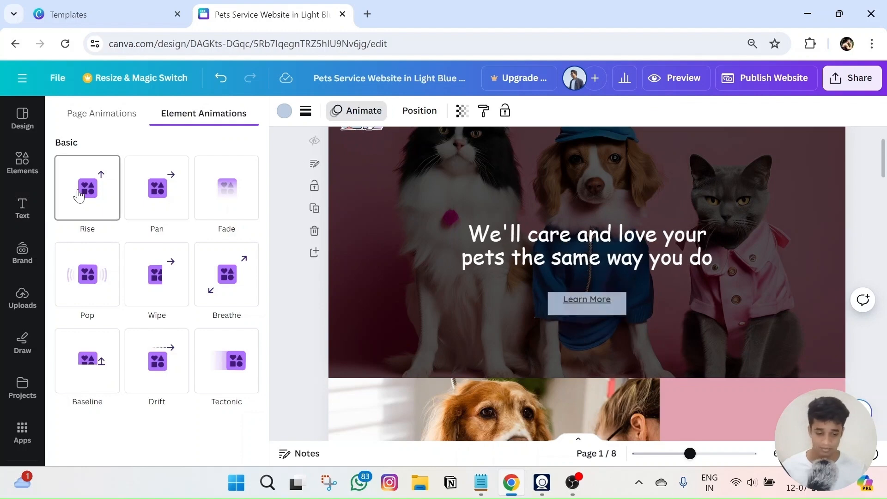
pyautogui.click(242, 211)
# Step: Apply the Wipe animation to the dog grooming photo on page 2
pyautogui.scroll(-5, 406, 260)
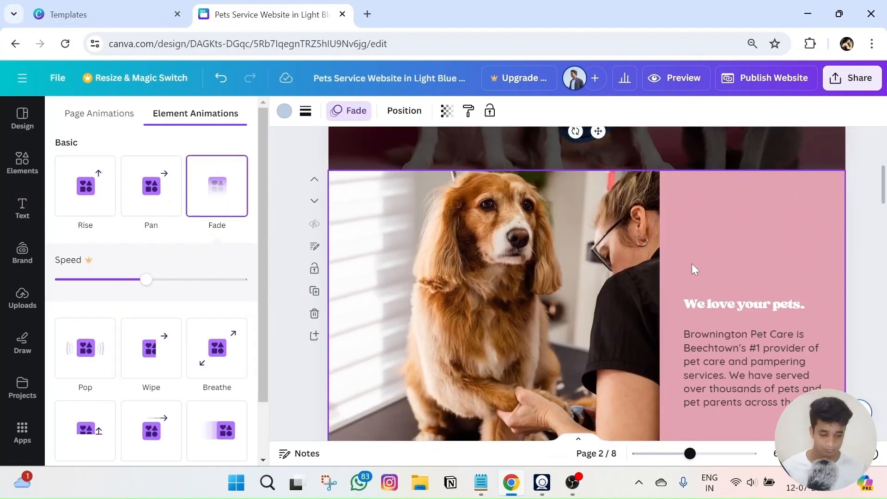
pyautogui.scroll(-3, 691, 268)
pyautogui.click(353, 178)
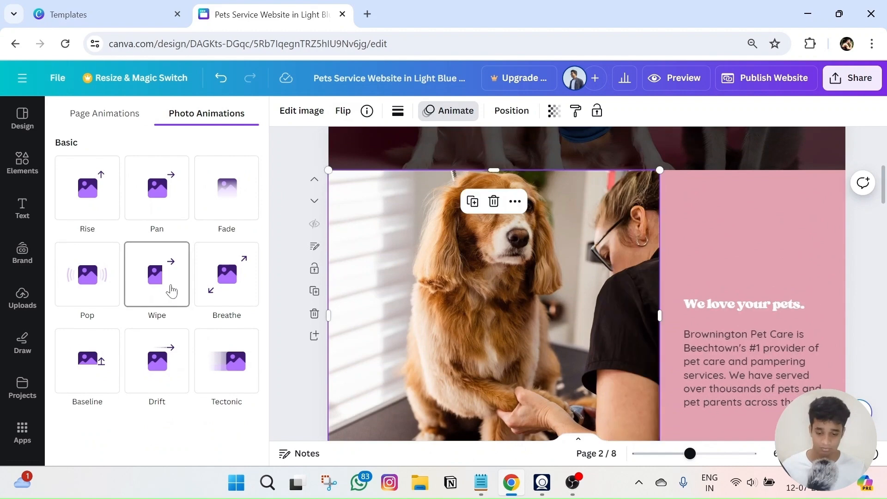
pyautogui.click(171, 290)
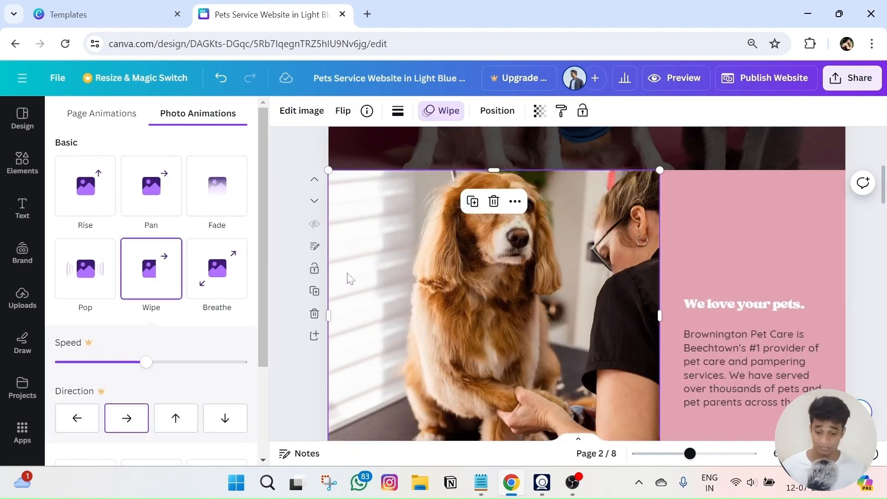
# Step: Check the animation assigned to the round pet photos in the grooming gallery on page 6
pyautogui.scroll(-10, 403, 271)
pyautogui.scroll(-15, 453, 282)
pyautogui.click(416, 198)
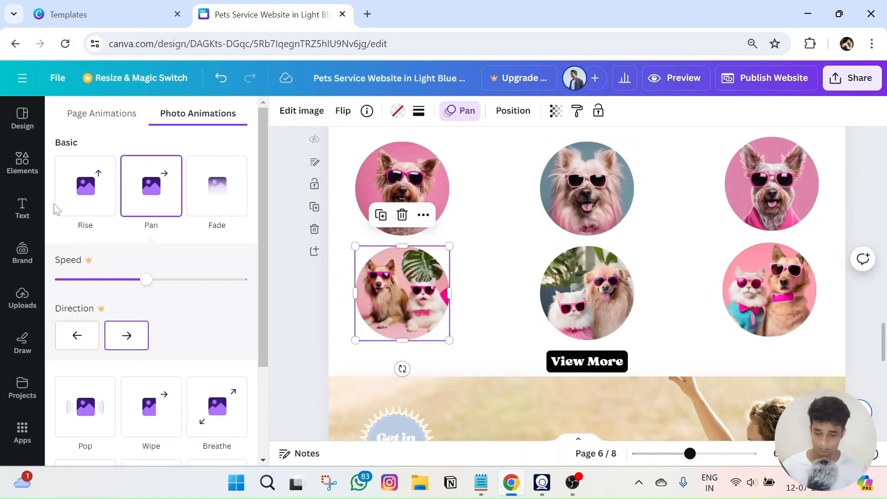
pyautogui.click(564, 291)
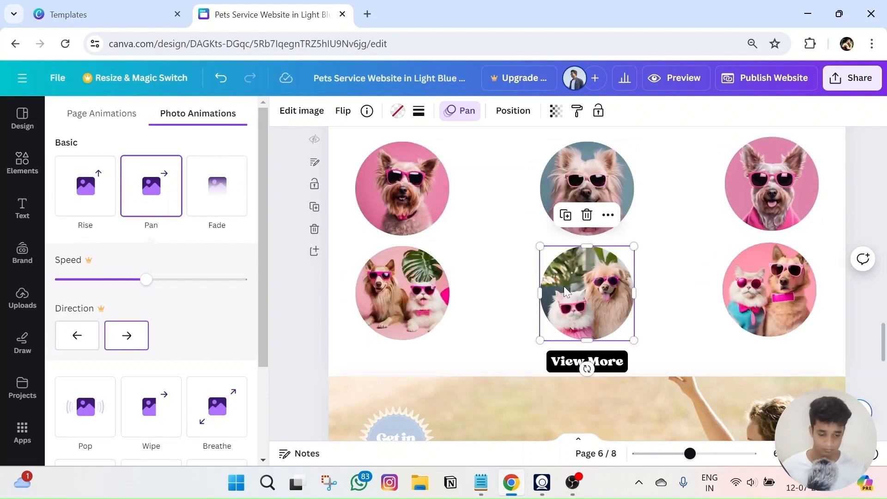
pyautogui.click(758, 307)
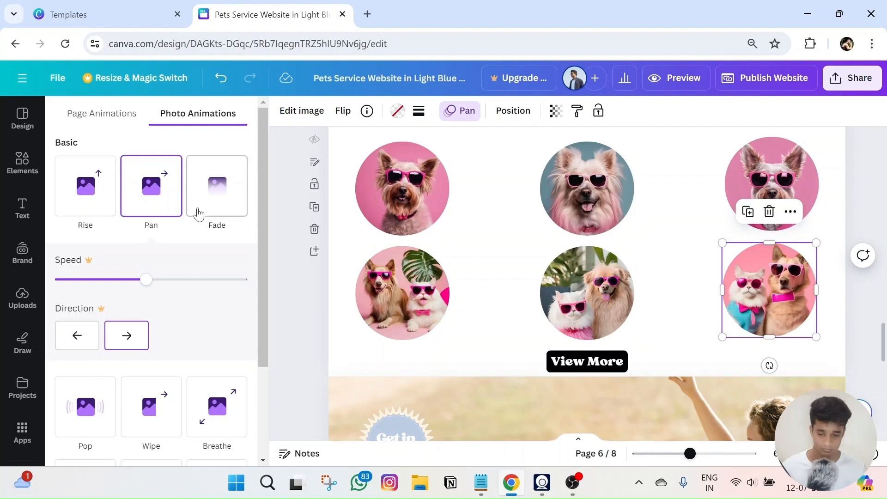
# Step: Change the animation of the round cat-and-dog photo at the lower right of the page 6 grooming gallery to Rise
pyautogui.click(83, 204)
pyautogui.scroll(-5, 614, 281)
pyautogui.scroll(-3, 612, 280)
pyautogui.scroll(7, 609, 280)
pyautogui.scroll(-9, 609, 280)
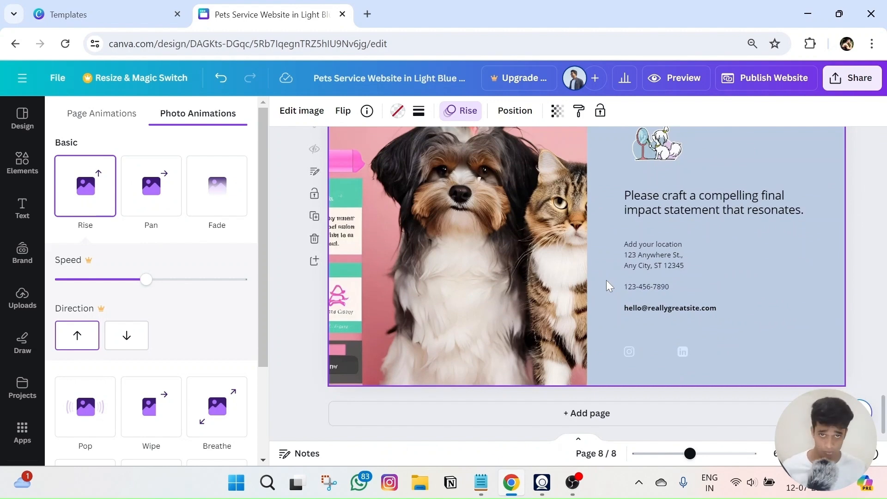
pyautogui.scroll(10, 606, 280)
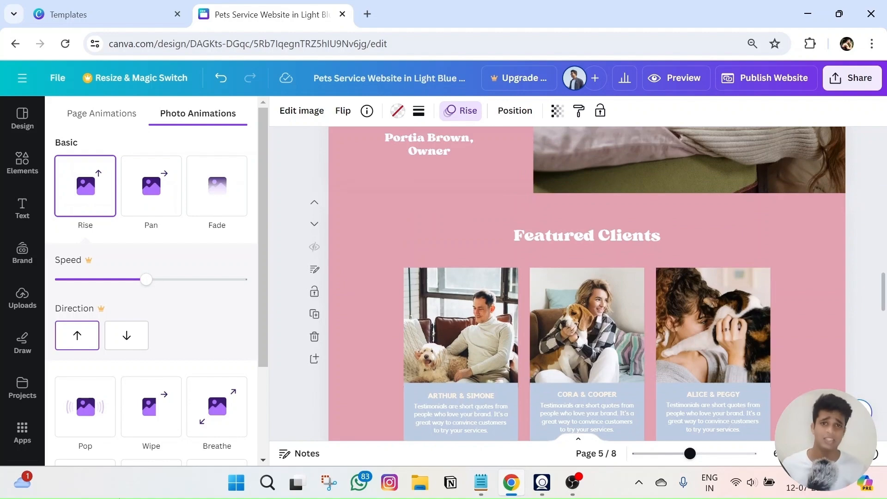
pyautogui.scroll(10, 662, 289)
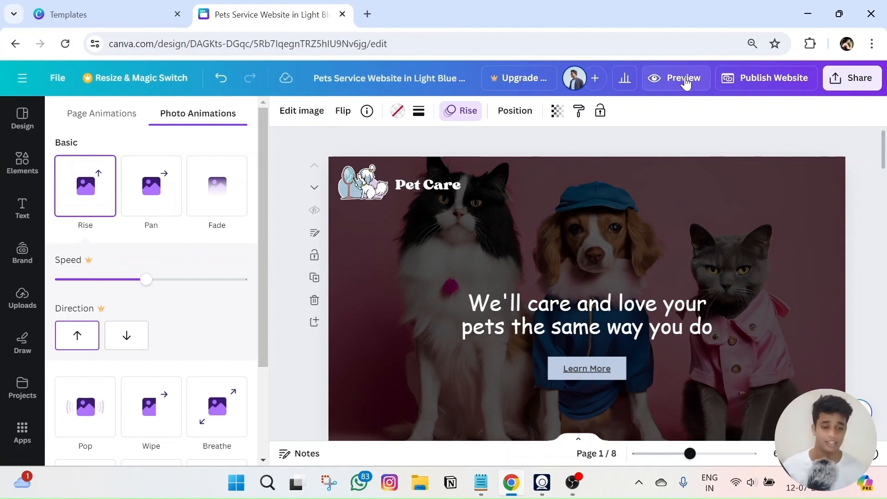
# Step: Preview the website in its mobile layout and check the navigation menu in the desktop layout
pyautogui.click(753, 86)
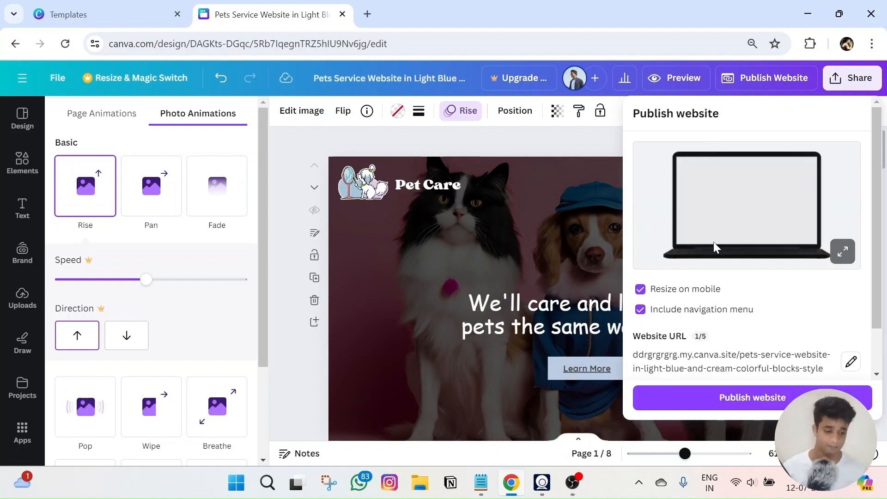
pyautogui.click(571, 134)
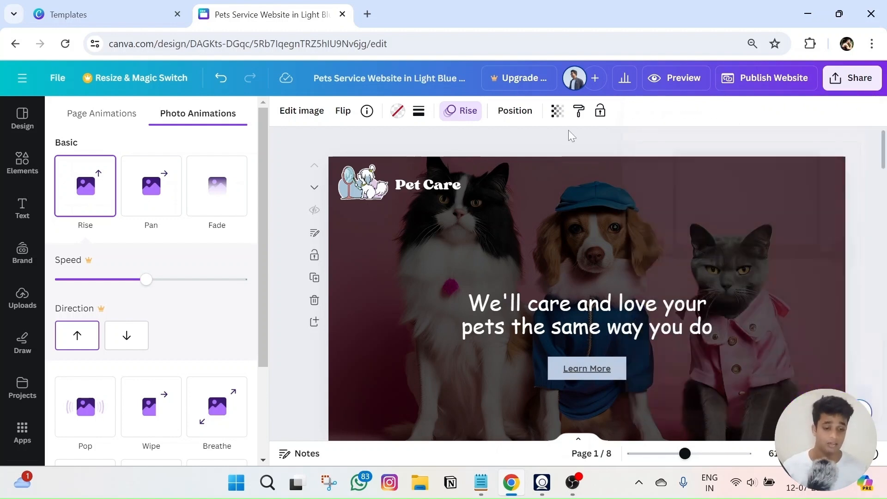
pyautogui.click(704, 81)
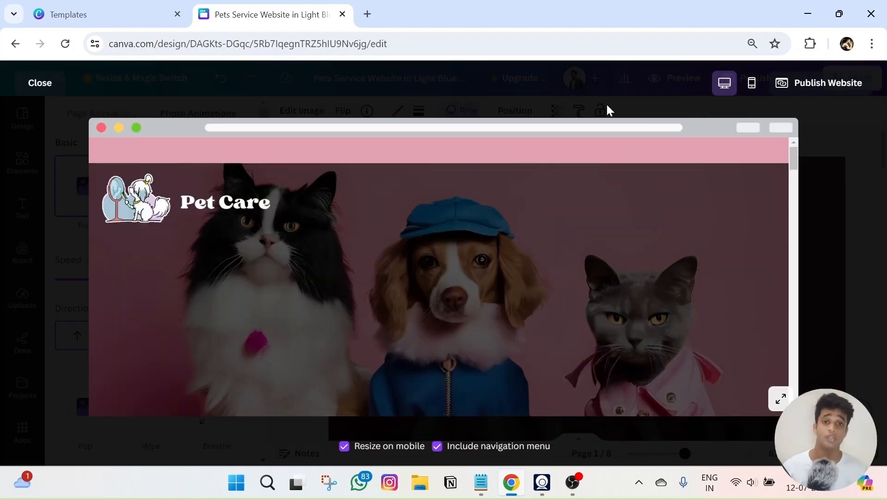
pyautogui.click(751, 86)
pyautogui.scroll(-10, 459, 212)
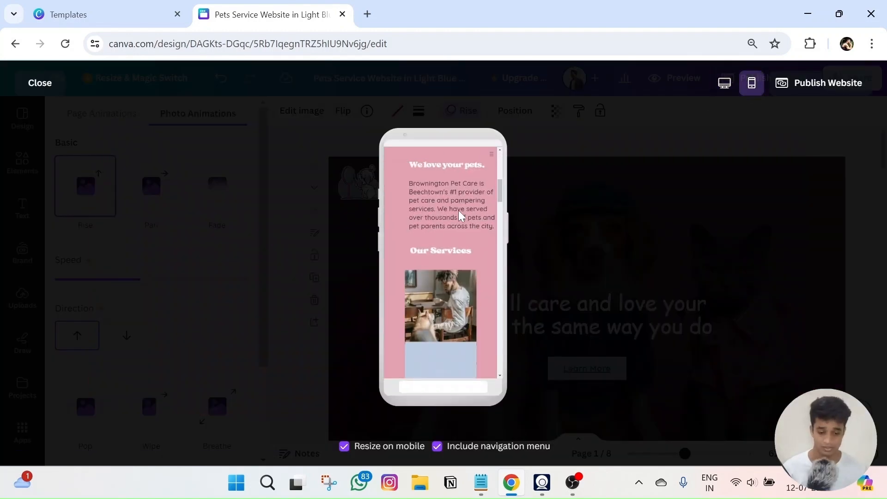
pyautogui.scroll(10, 458, 212)
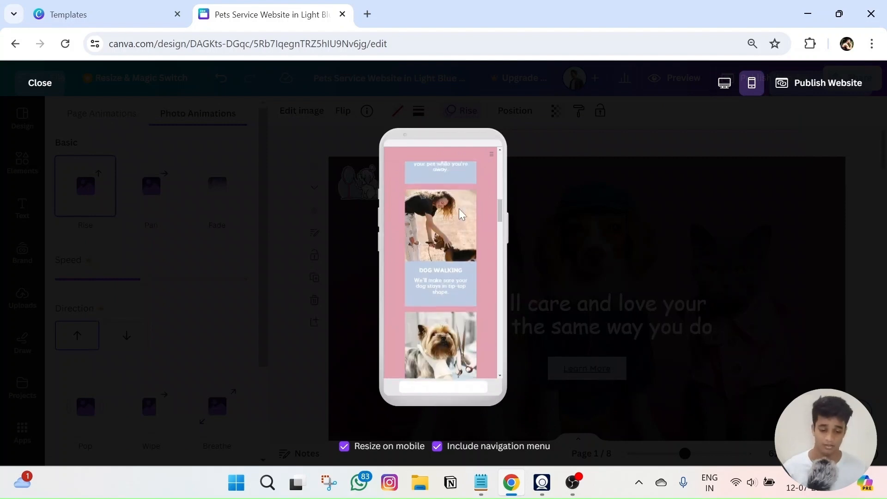
pyautogui.scroll(-5, 460, 211)
pyautogui.scroll(5, 460, 208)
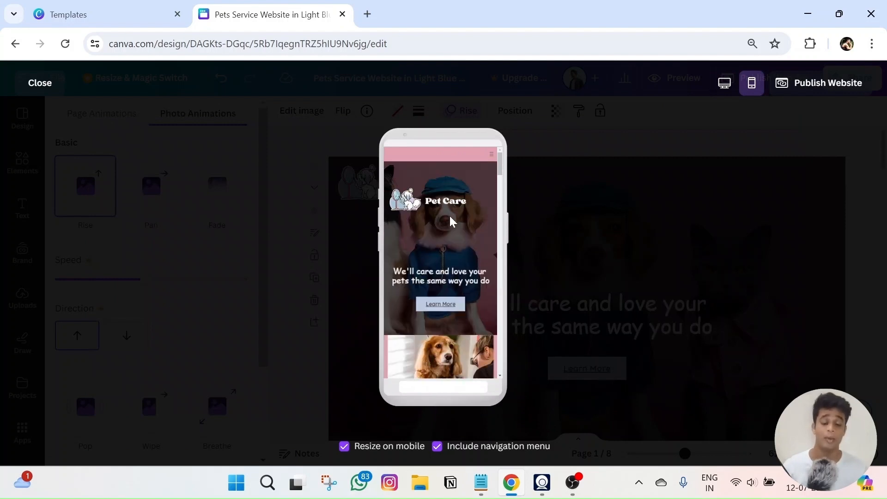
pyautogui.click(725, 83)
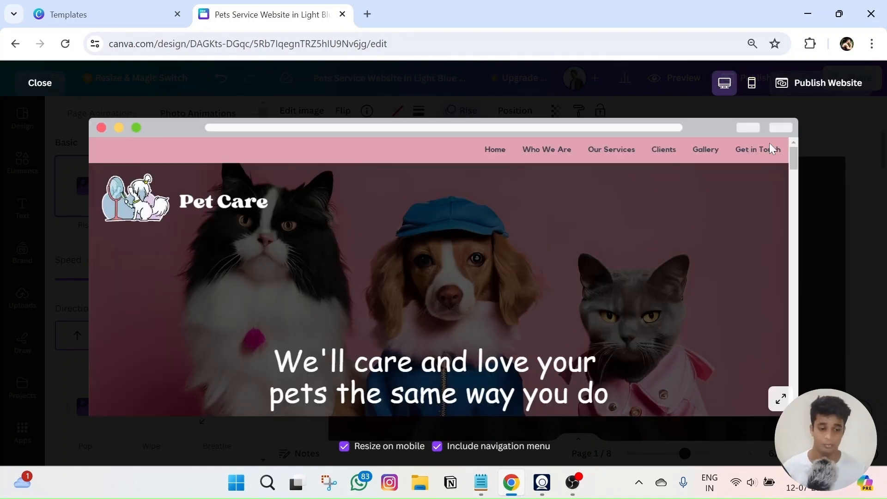
pyautogui.click(30, 87)
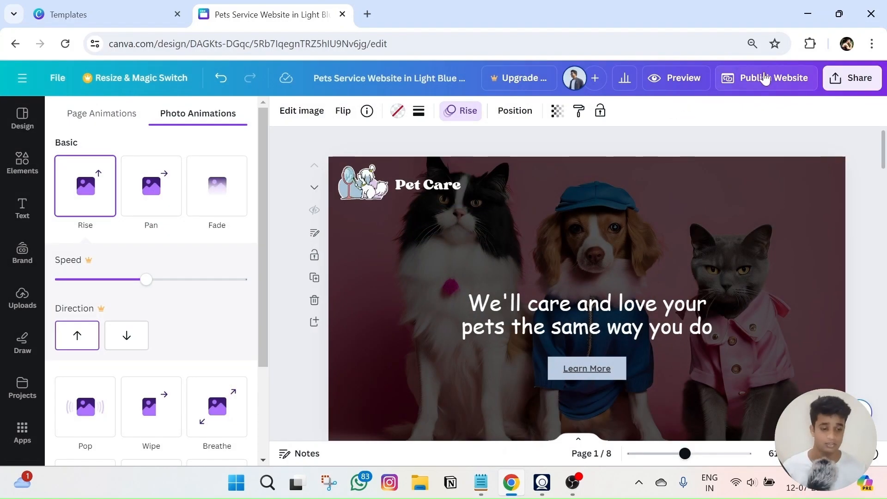
# Step: Replace the path at the end of the website's publish URL with "petcare"
pyautogui.click(764, 78)
pyautogui.scroll(-1, 728, 258)
pyautogui.scroll(1, 730, 258)
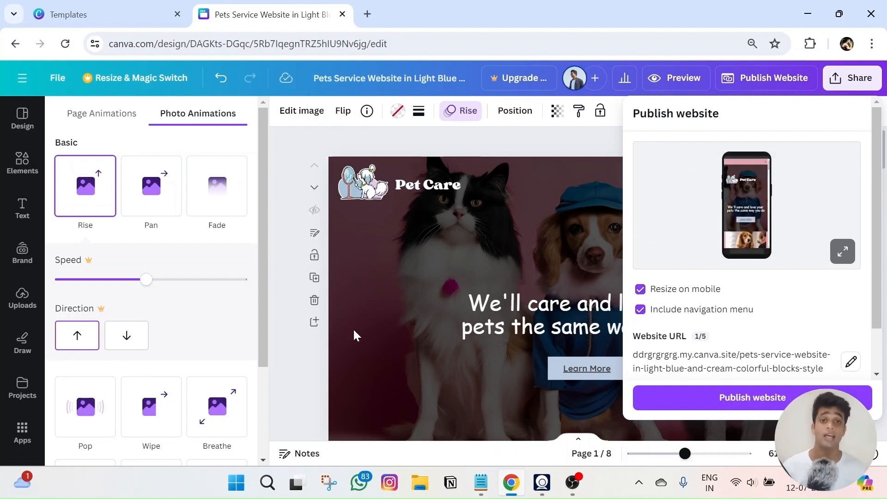
pyautogui.scroll(-1, 724, 294)
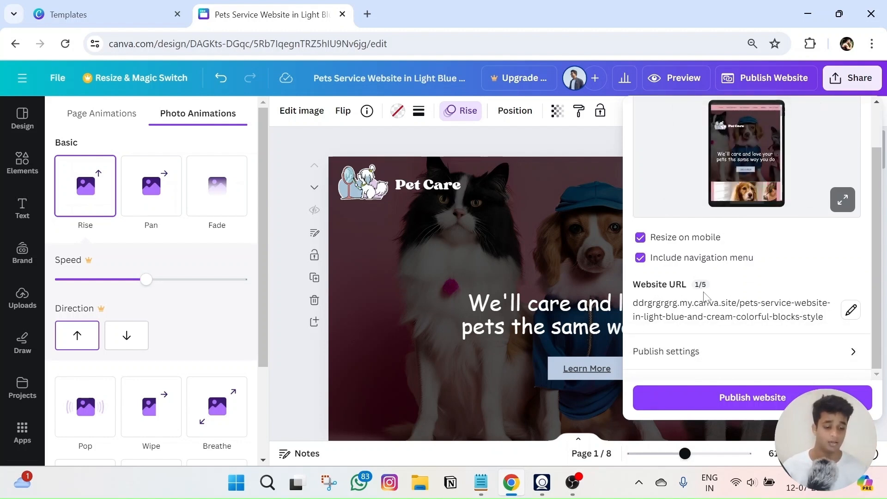
pyautogui.click(851, 310)
pyautogui.scroll(-2, 746, 277)
pyautogui.click(745, 260)
pyautogui.hotkey('ctrl', 'a')
pyautogui.press('BackSpace')
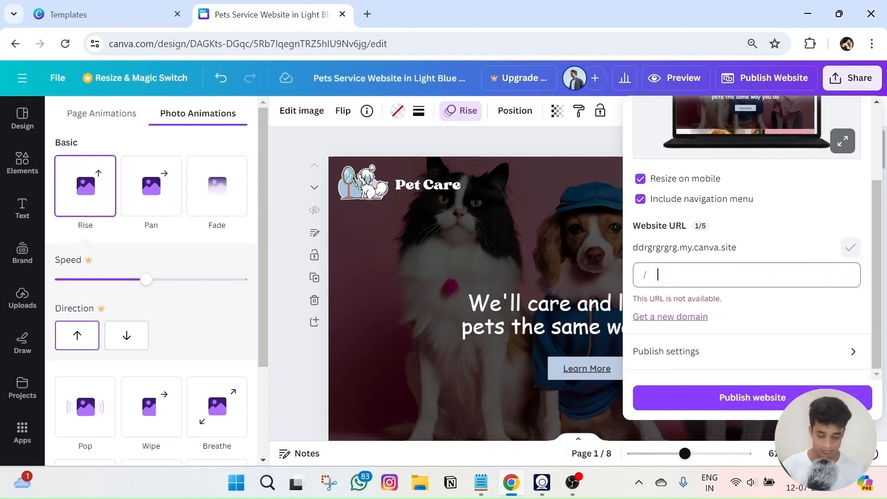
pyautogui.write('petcare')
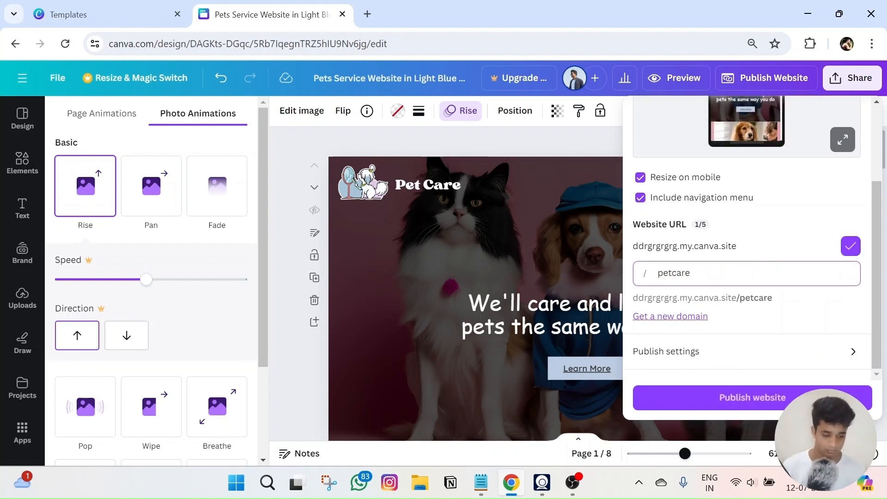
# Step: In the publish settings, title the browser tab "Pet Care" and use the image file (20) from Downloads as its icon
pyautogui.click(766, 358)
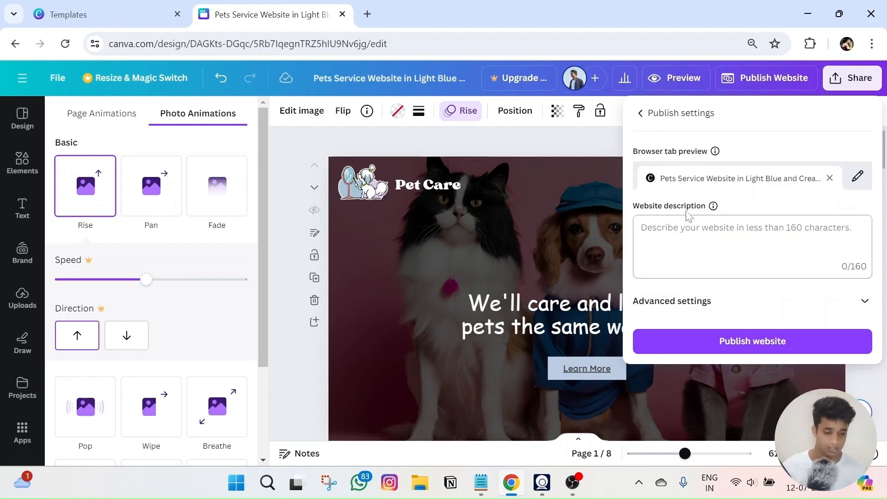
pyautogui.click(857, 176)
pyautogui.hotkey('ctrl', 'a')
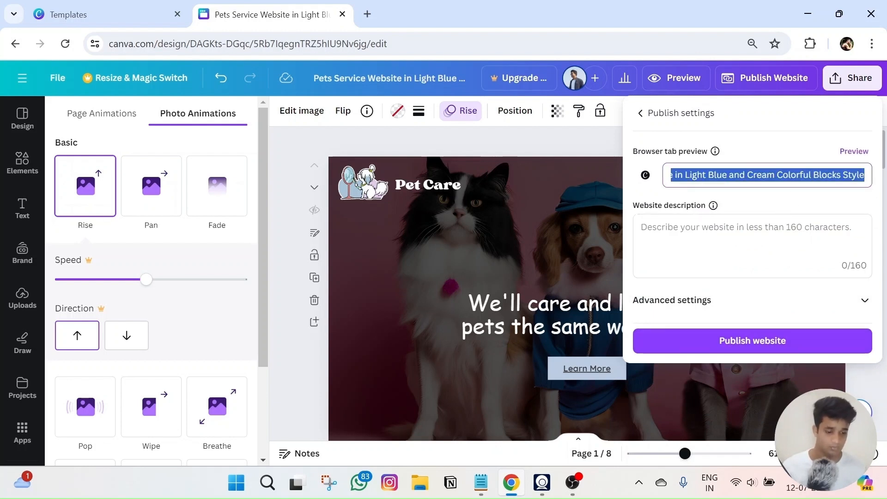
pyautogui.press('BackSpace')
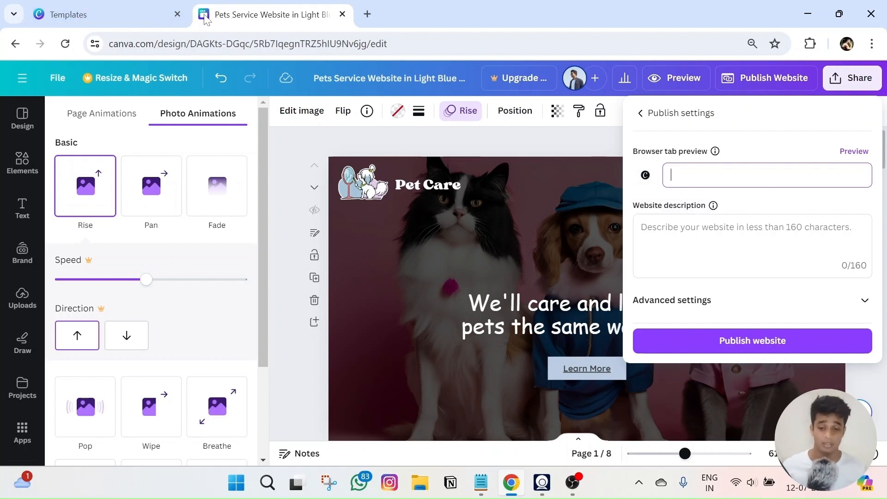
pyautogui.moveTo(49, 12)
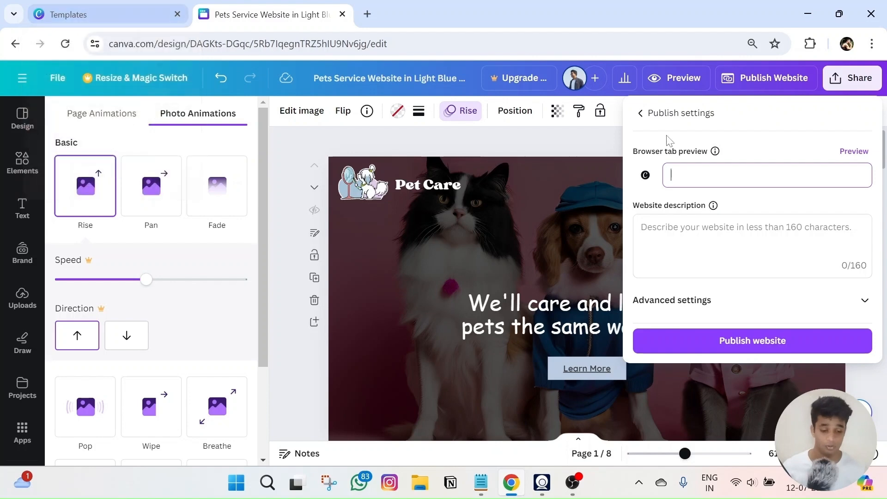
pyautogui.click(646, 174)
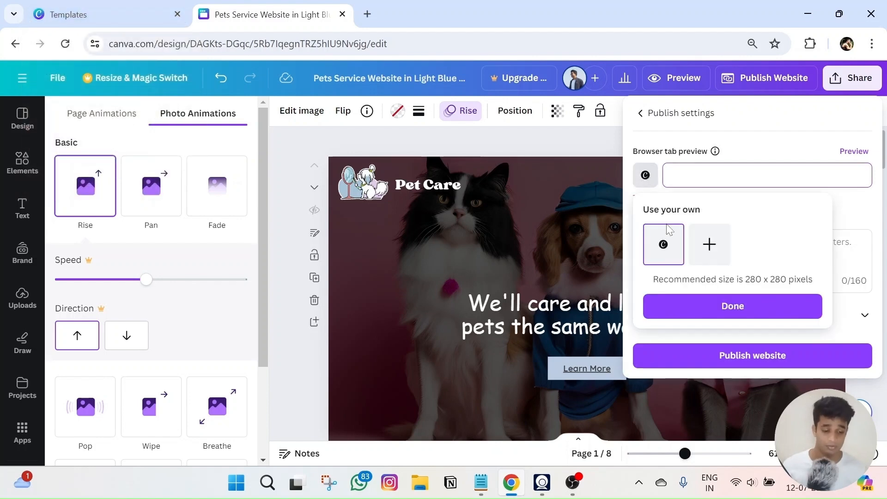
pyautogui.click(709, 244)
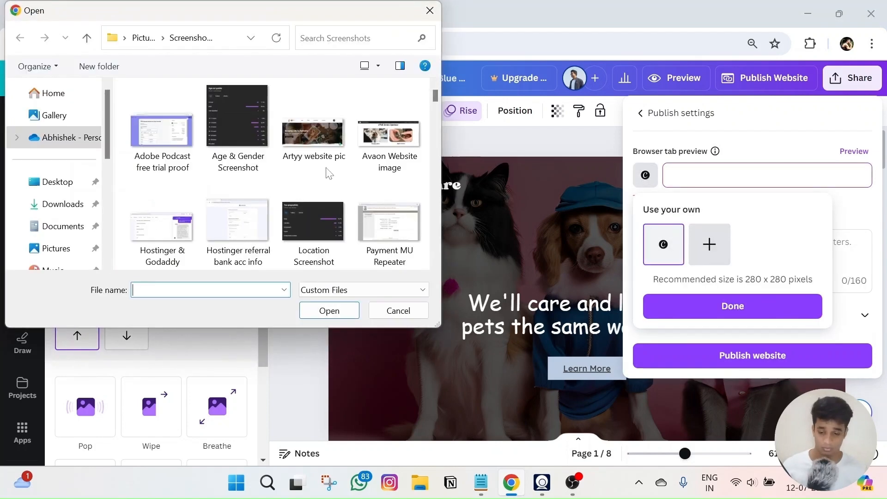
pyautogui.click(70, 204)
pyautogui.click(226, 250)
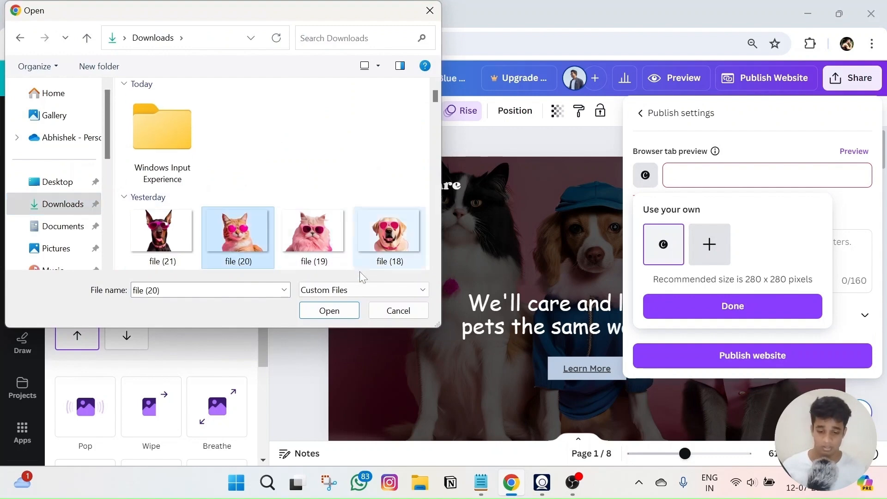
pyautogui.click(329, 311)
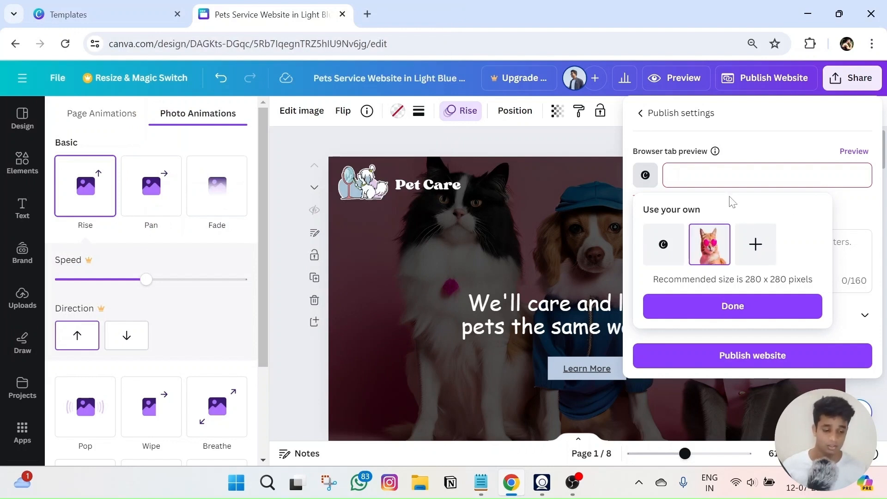
pyautogui.click(728, 306)
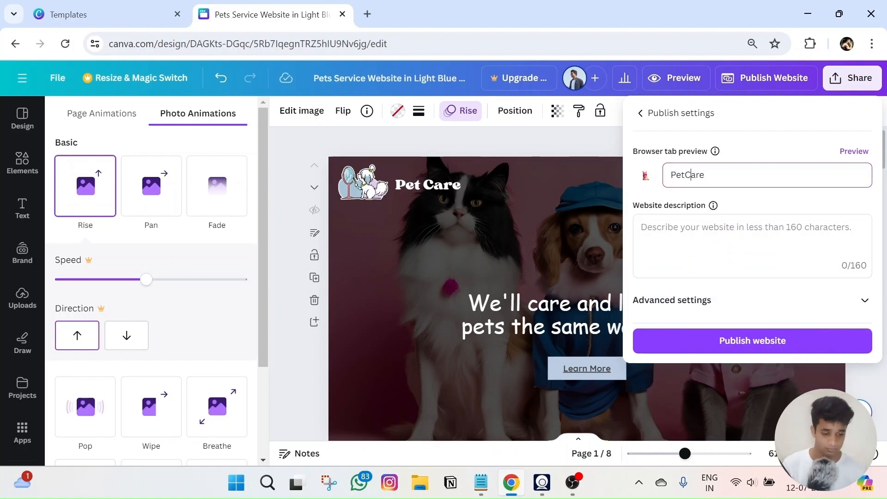
# Step: Enter website description "Welcome to Pet Care. We at pet care provide pet boarding services, pet care services and pet grooming services. Visit now for your pet's pampering."
pyautogui.click(730, 244)
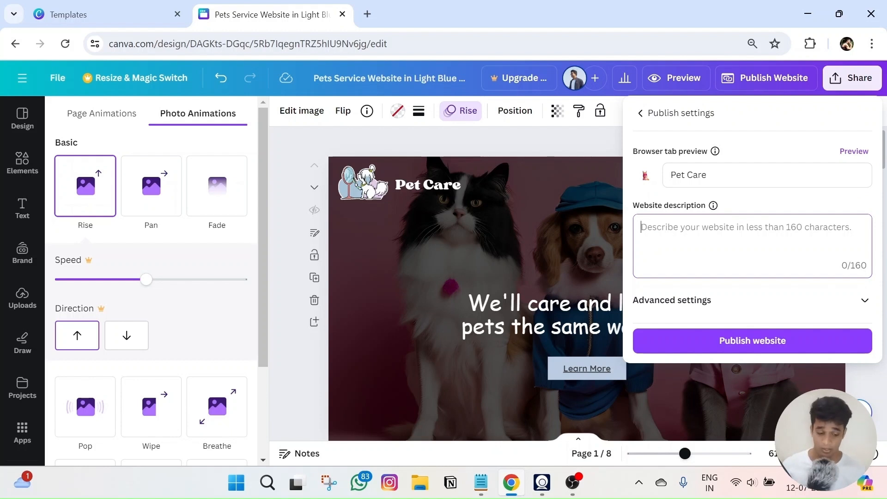
pyautogui.click(753, 301)
pyautogui.scroll(-2, 728, 263)
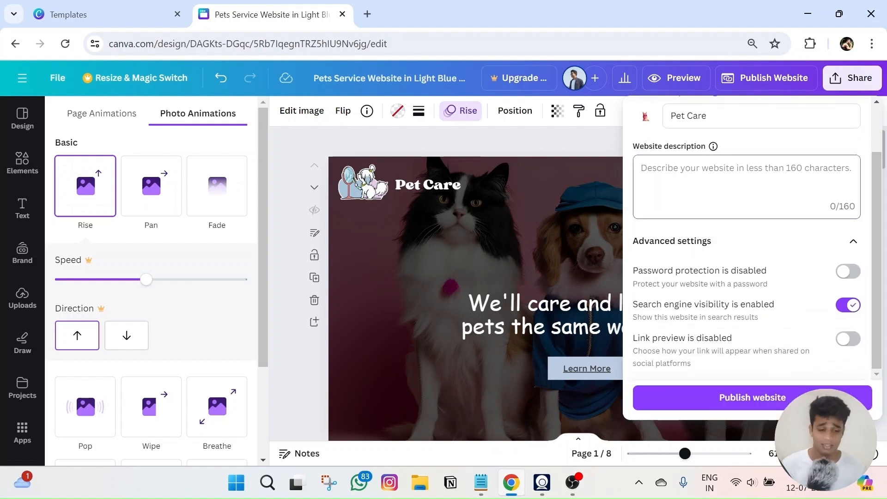
pyautogui.write('Welcome to Pet Care. W')
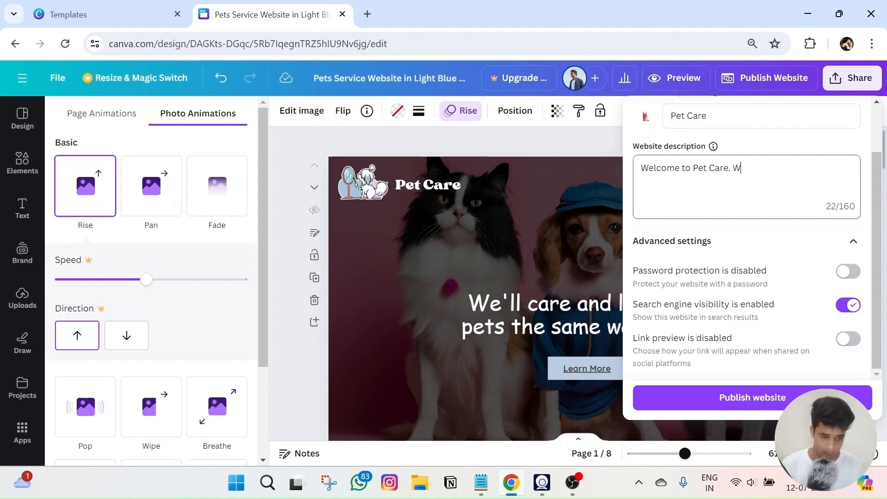
pyautogui.write('care provide pet')
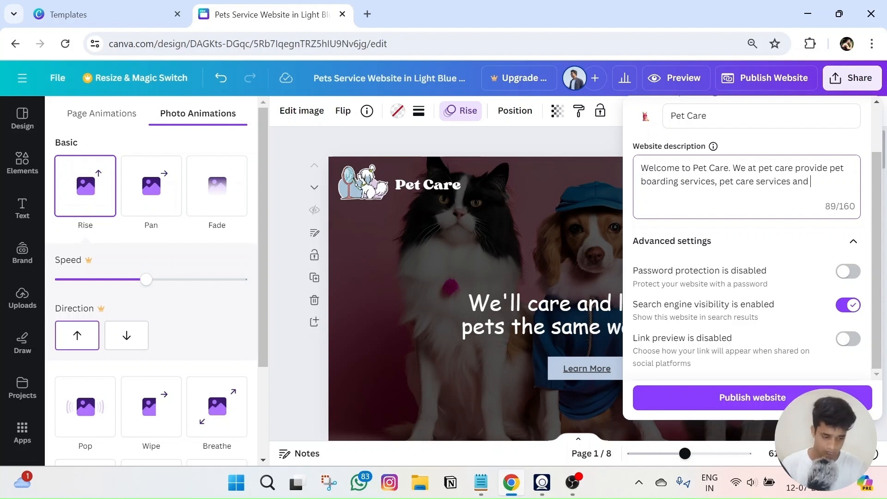
pyautogui.write('ming ')
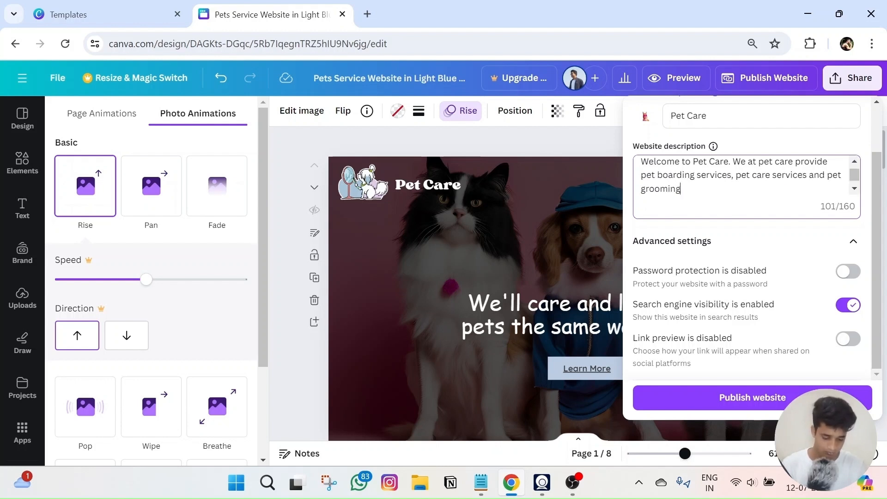
pyautogui.write('services. Visit now for your pe')
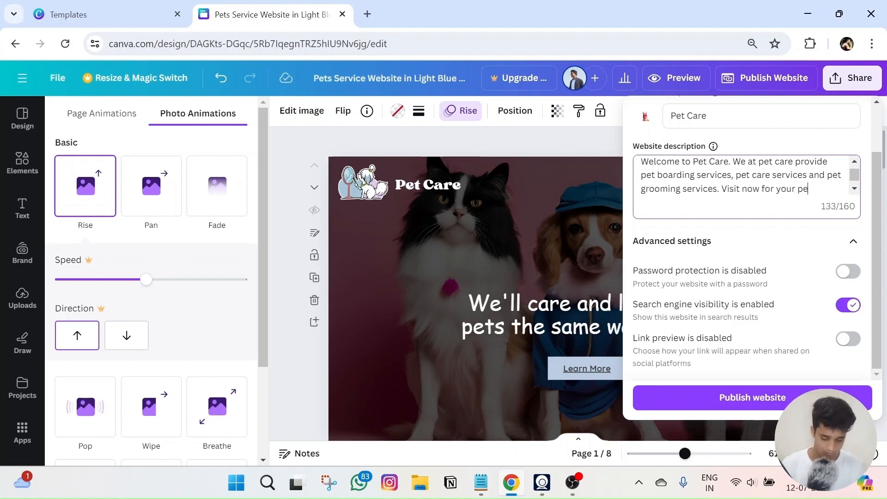
pyautogui.write('pampering.')
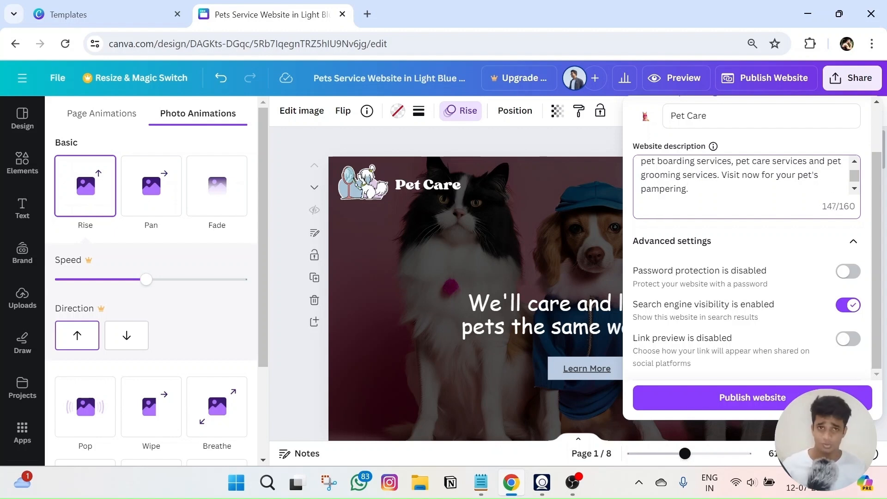
# Step: Review the website description and advanced publish settings, and publish the website
pyautogui.scroll(3, 727, 227)
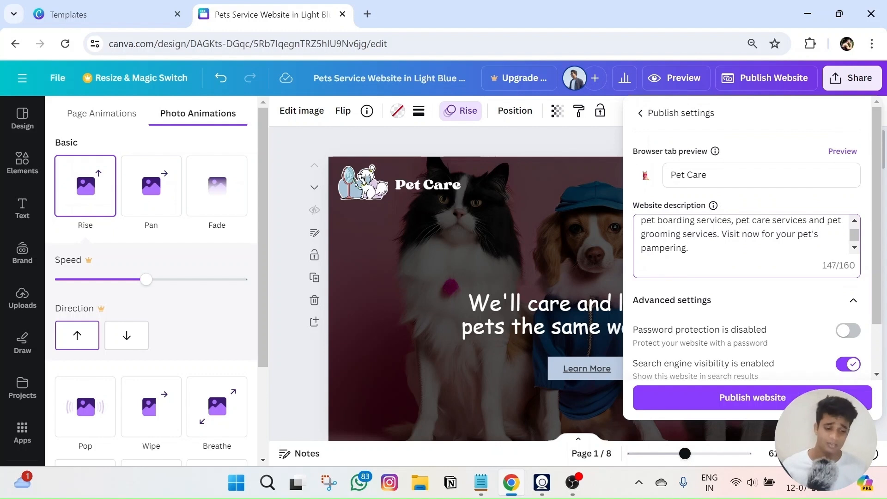
pyautogui.scroll(-2, 727, 231)
pyautogui.scroll(-2, 764, 250)
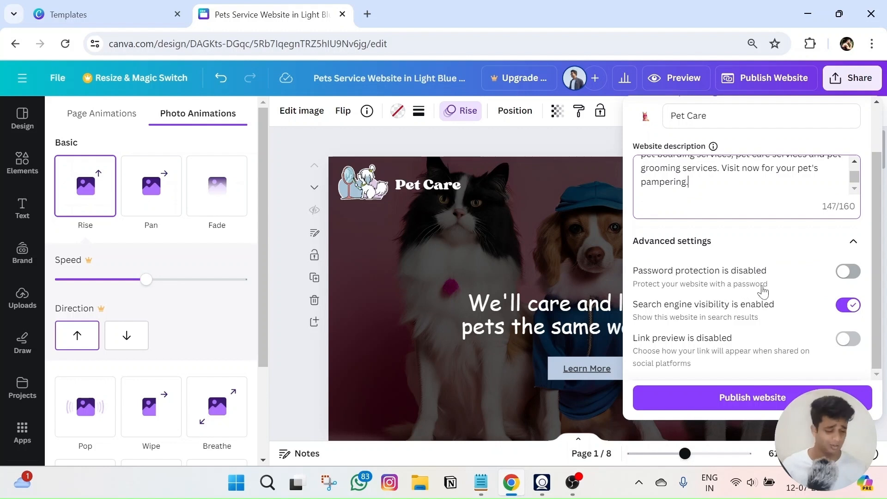
pyautogui.scroll(4, 756, 339)
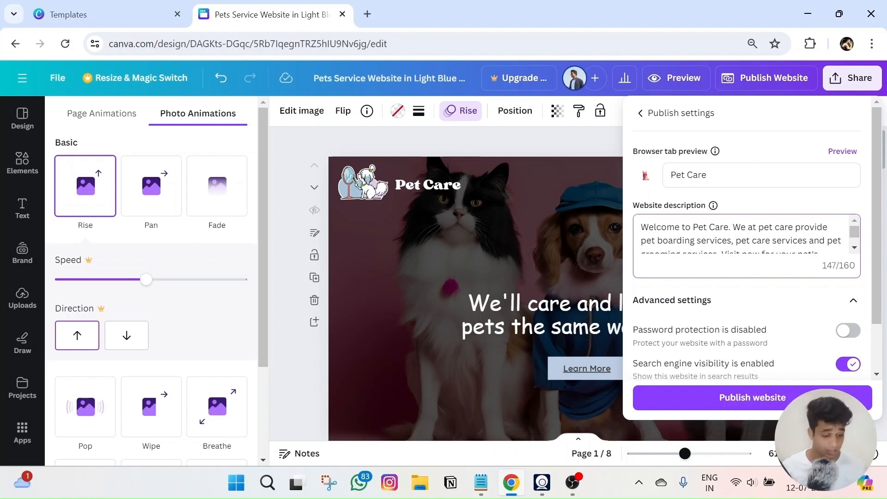
pyautogui.tripleClick(709, 240)
pyautogui.scroll(-1, 712, 242)
pyautogui.click(730, 297)
pyautogui.click(735, 298)
pyautogui.scroll(-1, 739, 333)
pyautogui.click(752, 396)
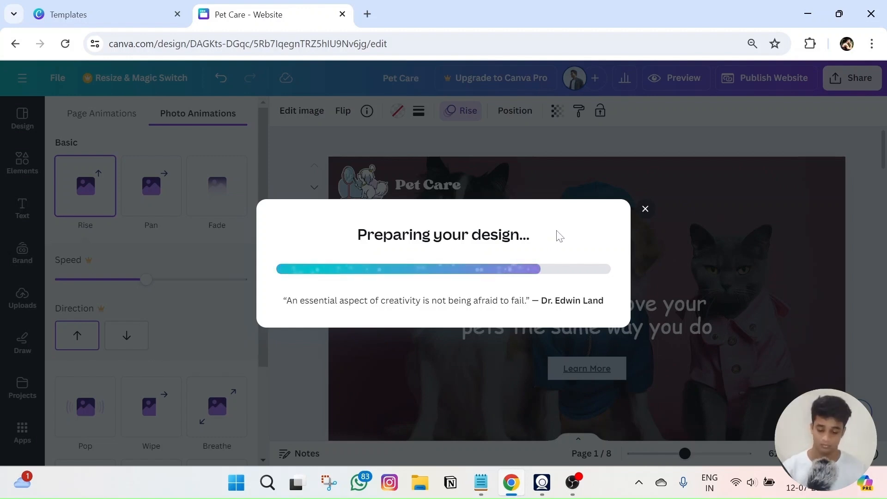
# Step: Open the published Pet Care website and examine its home section with the navigation bar, headline and Learn More link
pyautogui.hotkey('ctrl', '+')
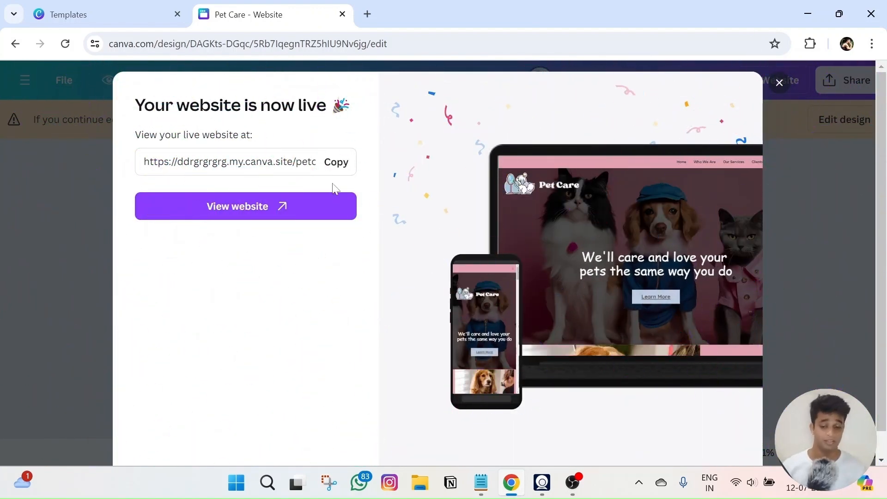
pyautogui.click(283, 206)
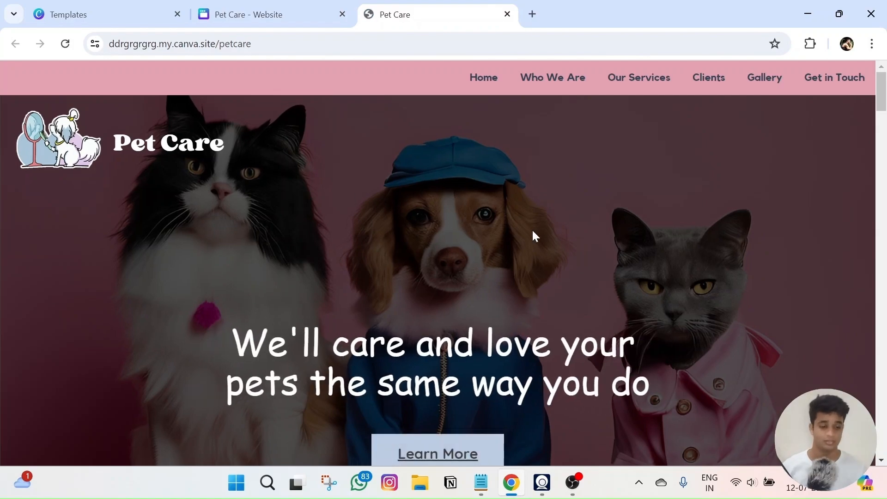
pyautogui.scroll(-6, 534, 236)
pyautogui.scroll(6, 535, 235)
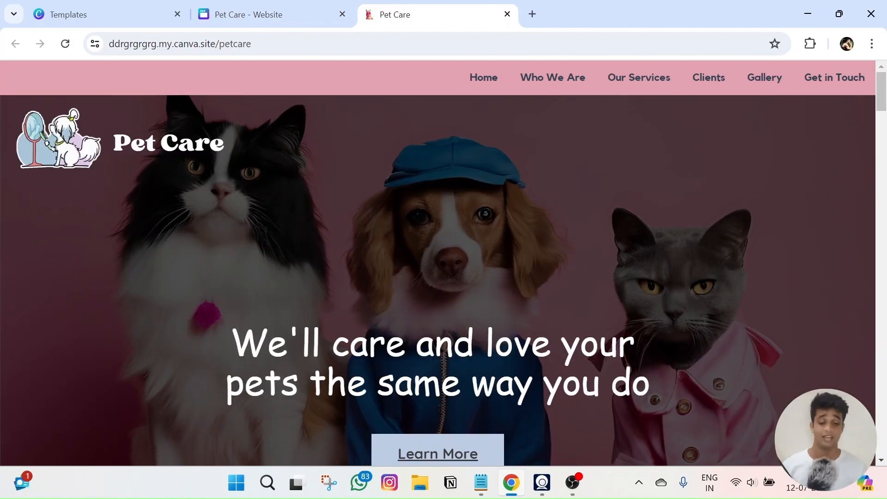
pyautogui.scroll(-6, 543, 248)
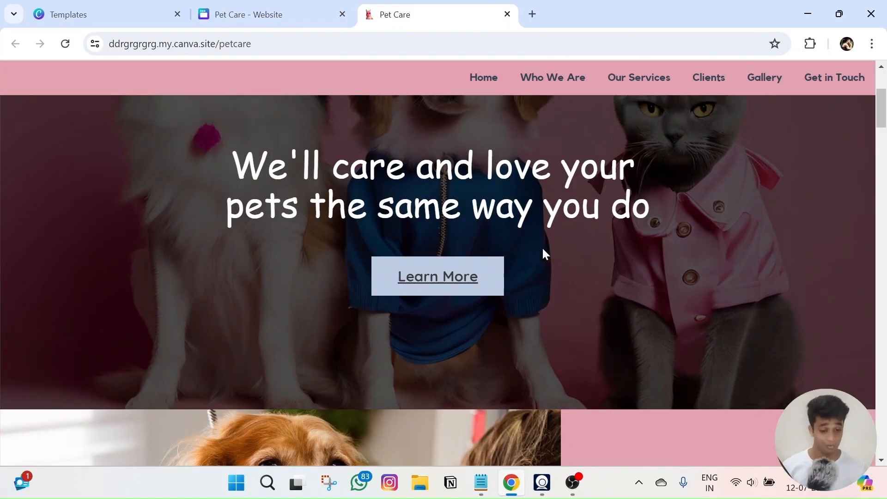
pyautogui.scroll(6, 543, 248)
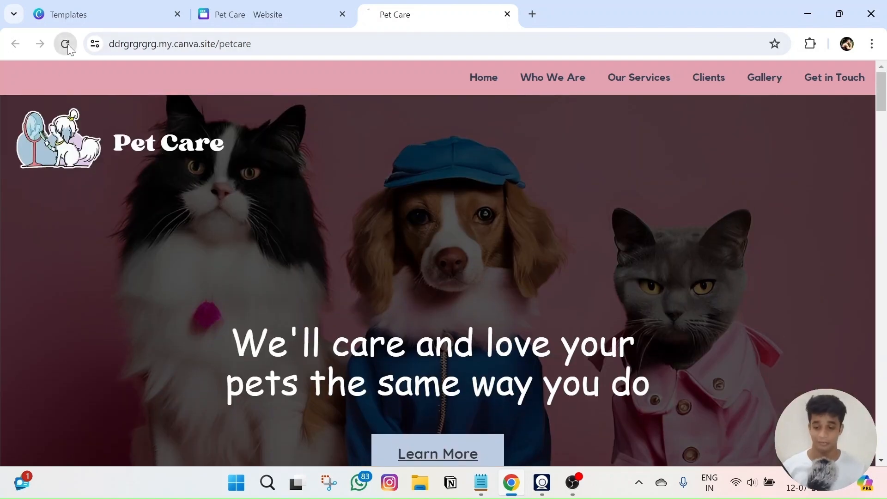
# Step: Reload the live page and check the entry animations from the home headline through "We love your pets." to Our Services
pyautogui.scroll(-1, 78, 72)
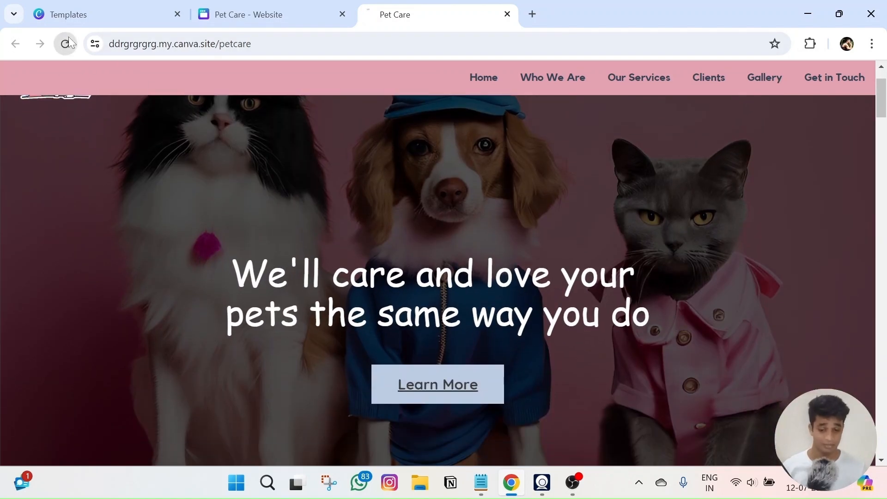
pyautogui.scroll(-3, 408, 261)
pyautogui.scroll(-5, 408, 261)
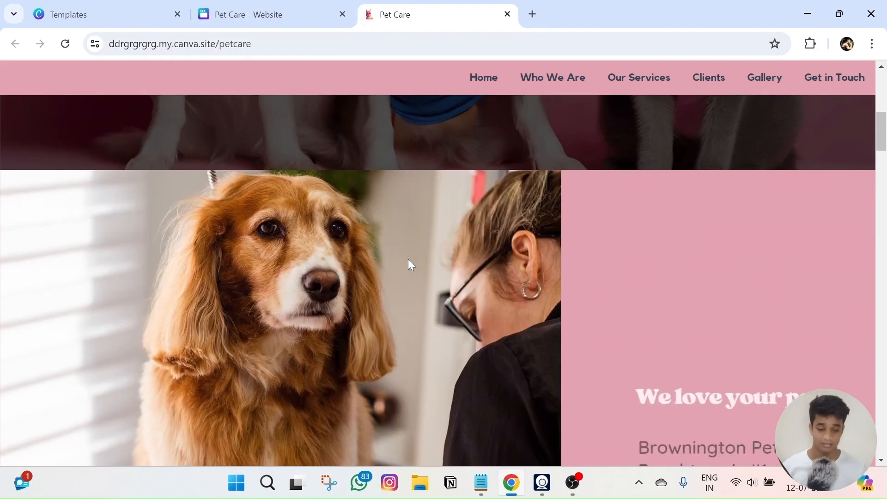
pyautogui.scroll(9, 520, 312)
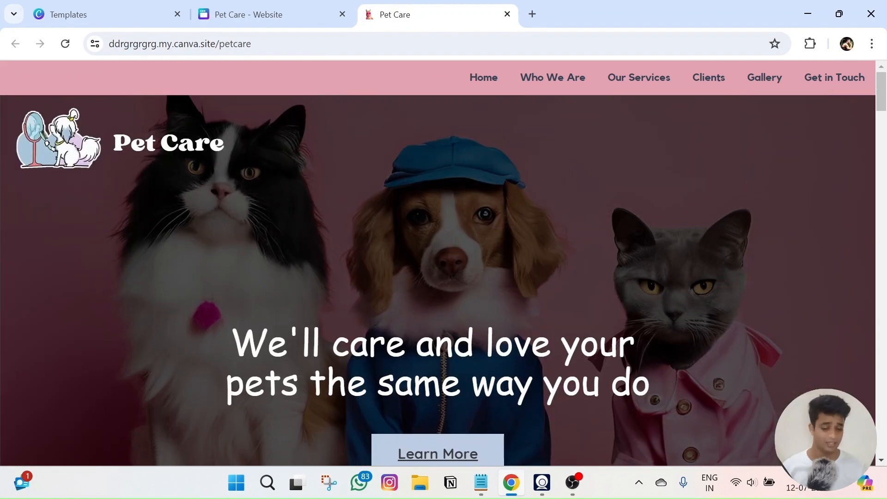
pyautogui.scroll(-7, 400, 351)
pyautogui.scroll(8, 303, 273)
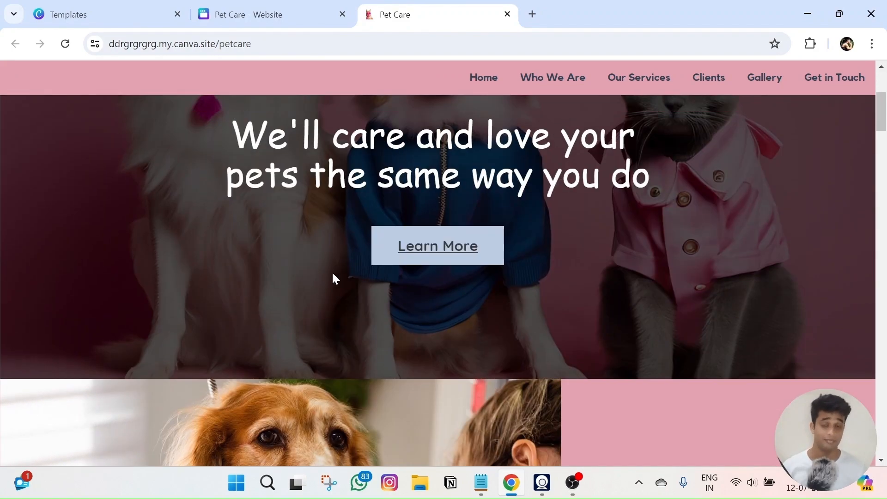
pyautogui.click(65, 44)
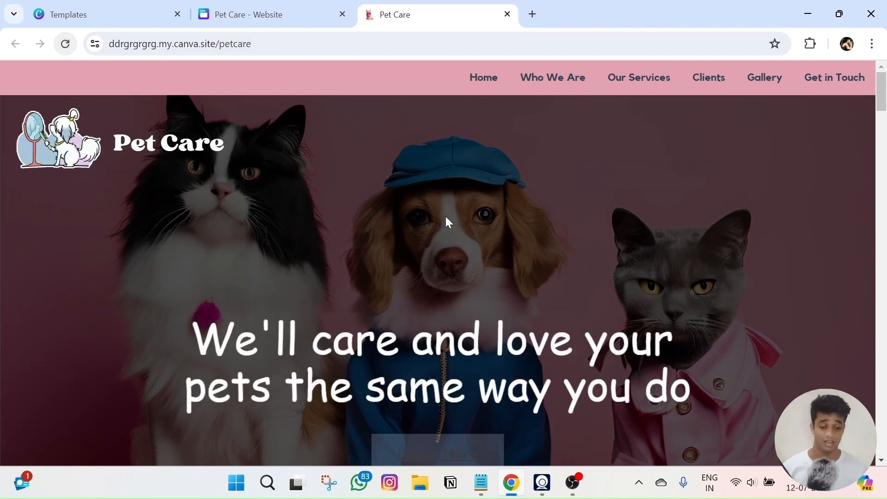
pyautogui.scroll(-6, 556, 240)
pyautogui.scroll(-18, 564, 224)
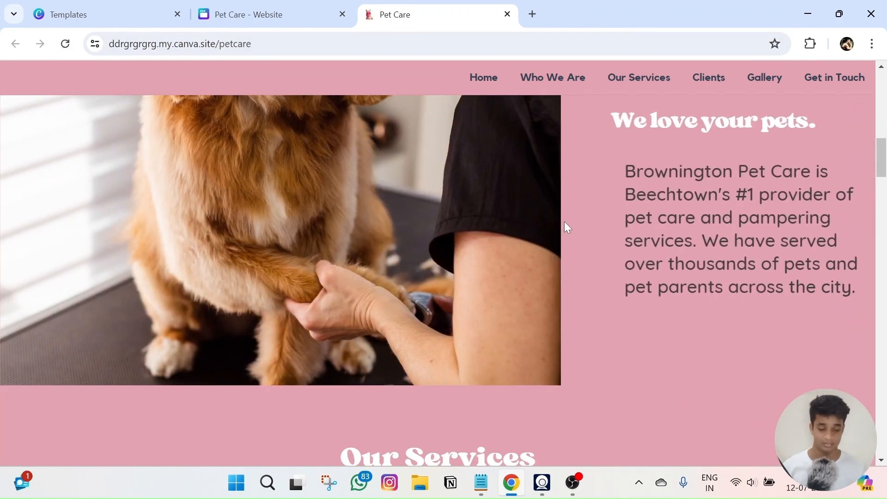
pyautogui.scroll(20, 564, 222)
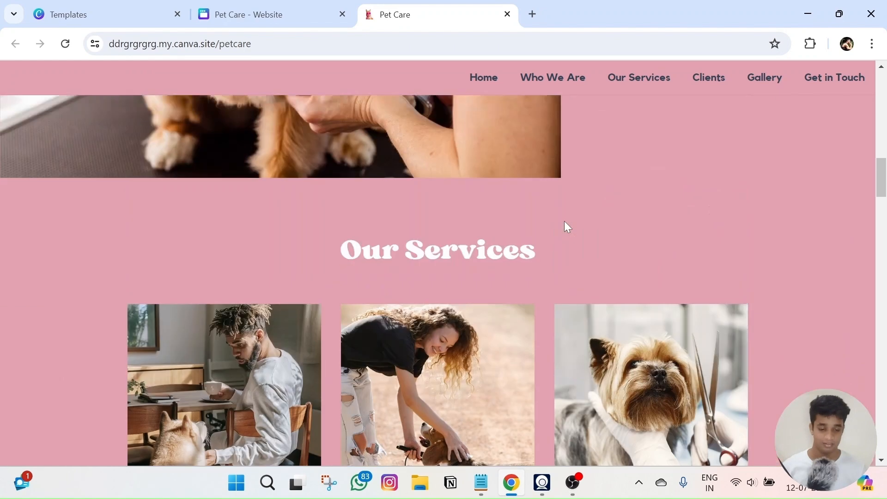